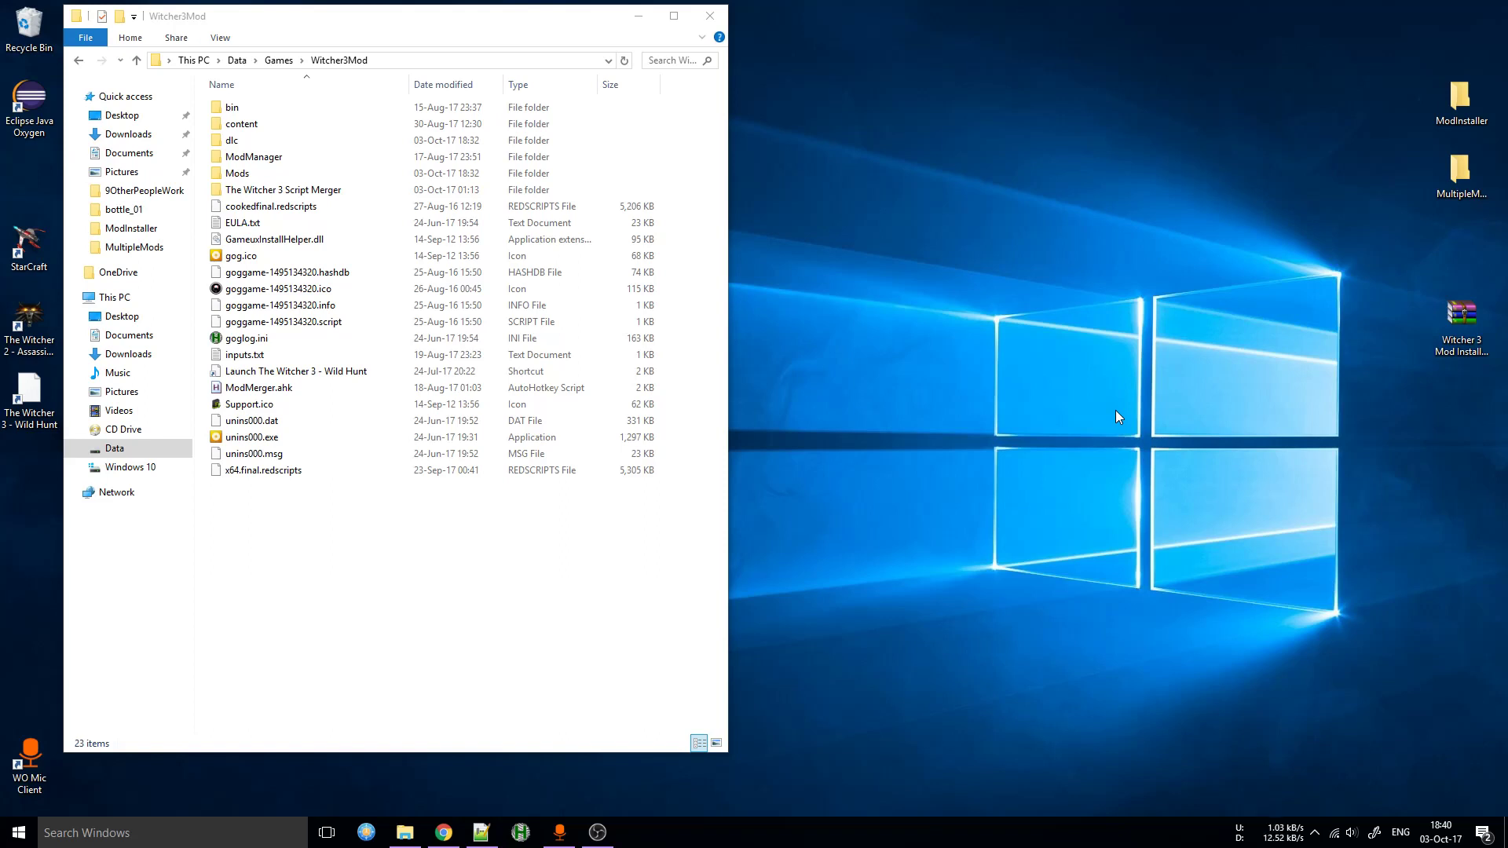
- Extract the Witcher 3 Mod Installer folder from its zip archive to the desktop and close the archive
drag(1362, 275, 1504, 393)
double_click(1462, 322)
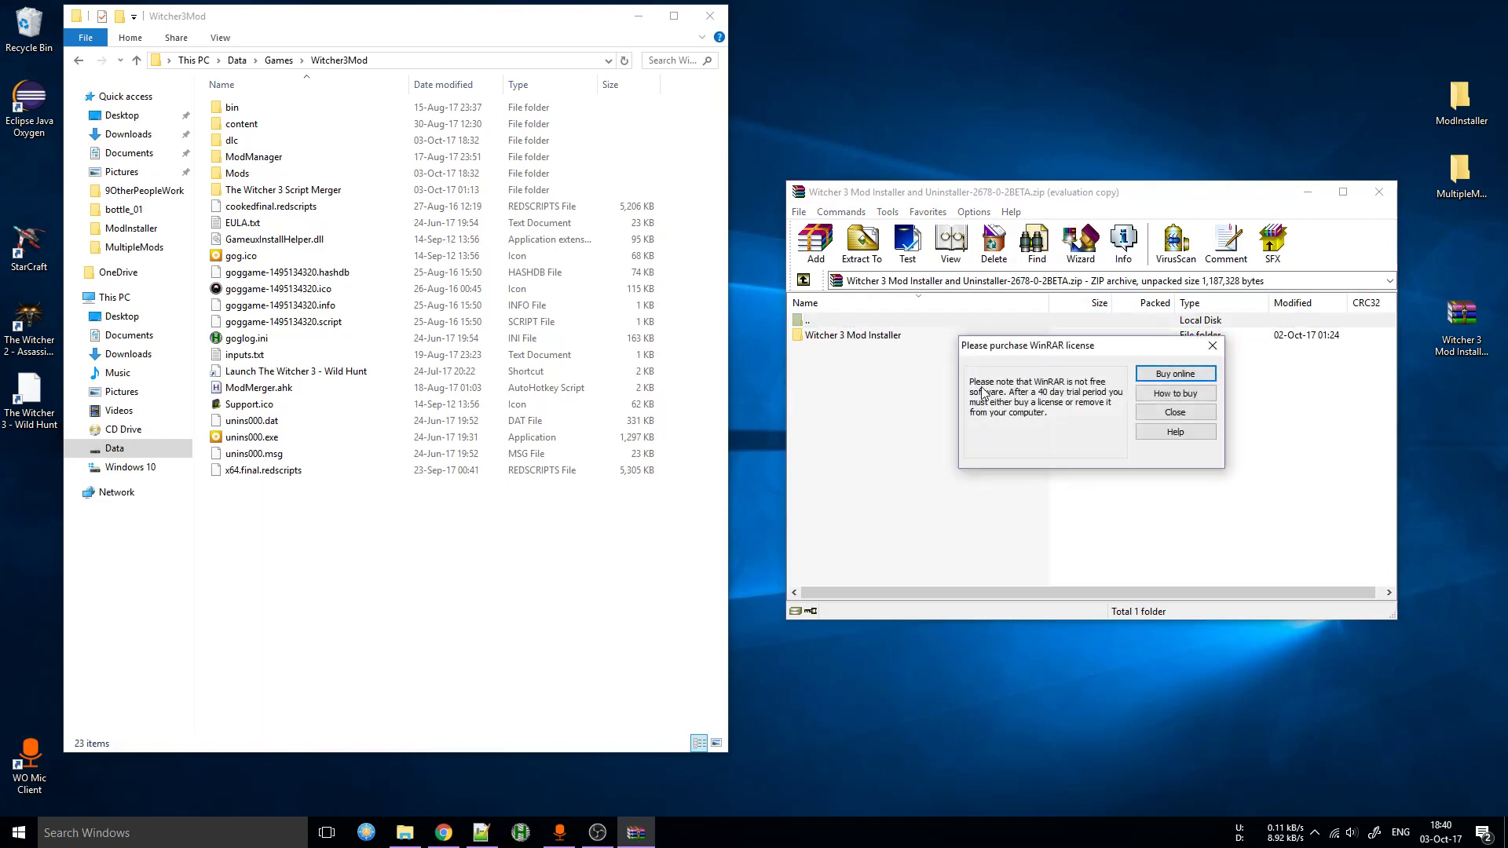
click(1135, 414)
drag(1069, 334, 1460, 259)
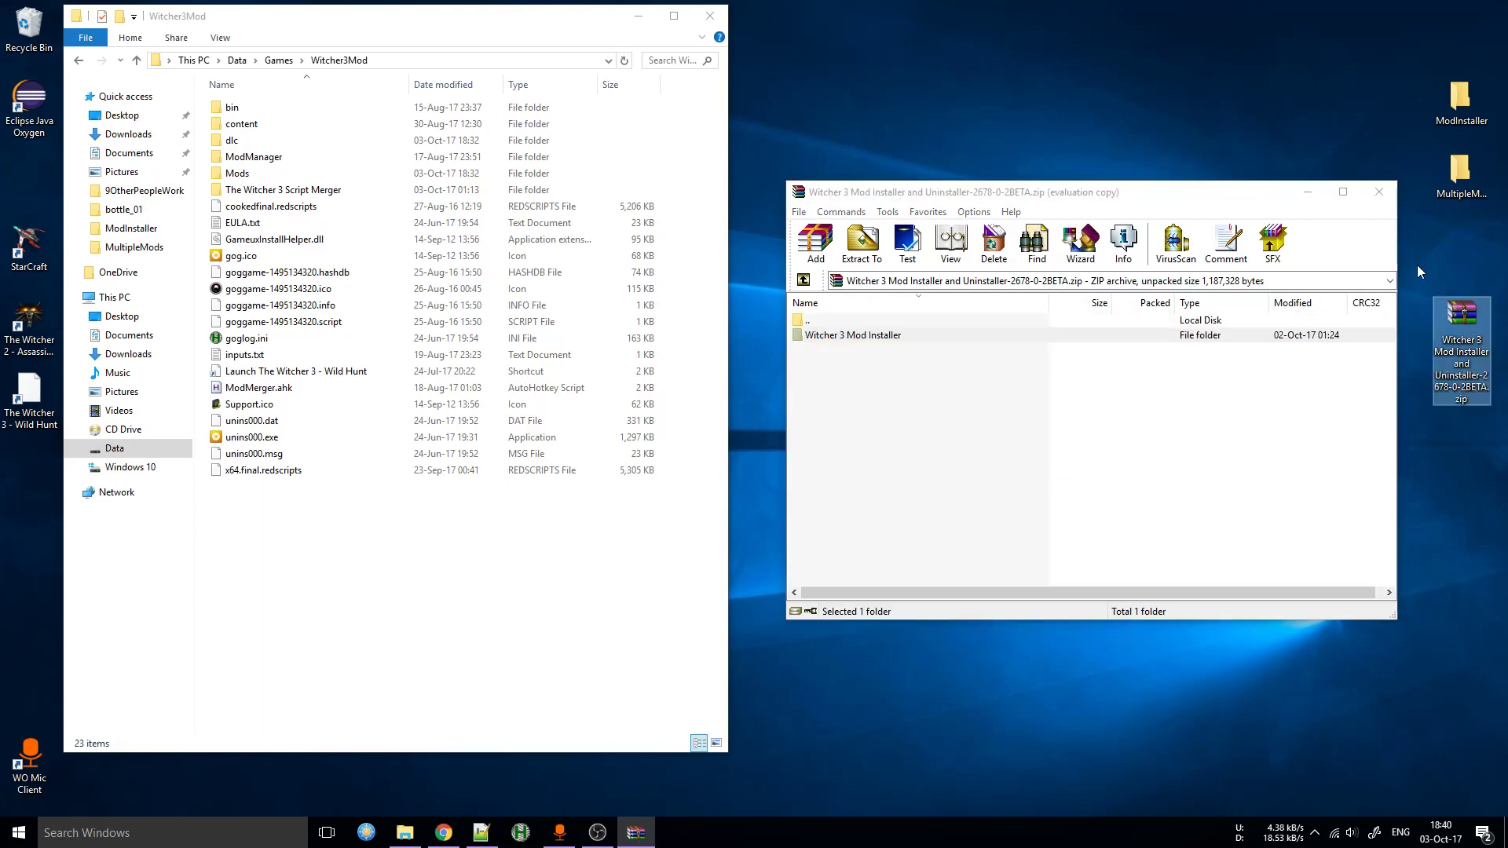
click(1379, 191)
- Run Witcher 3 Mod Installer.exe from the extracted folder, close that folder window and move the installer into the free desktop area
double_click(1450, 230)
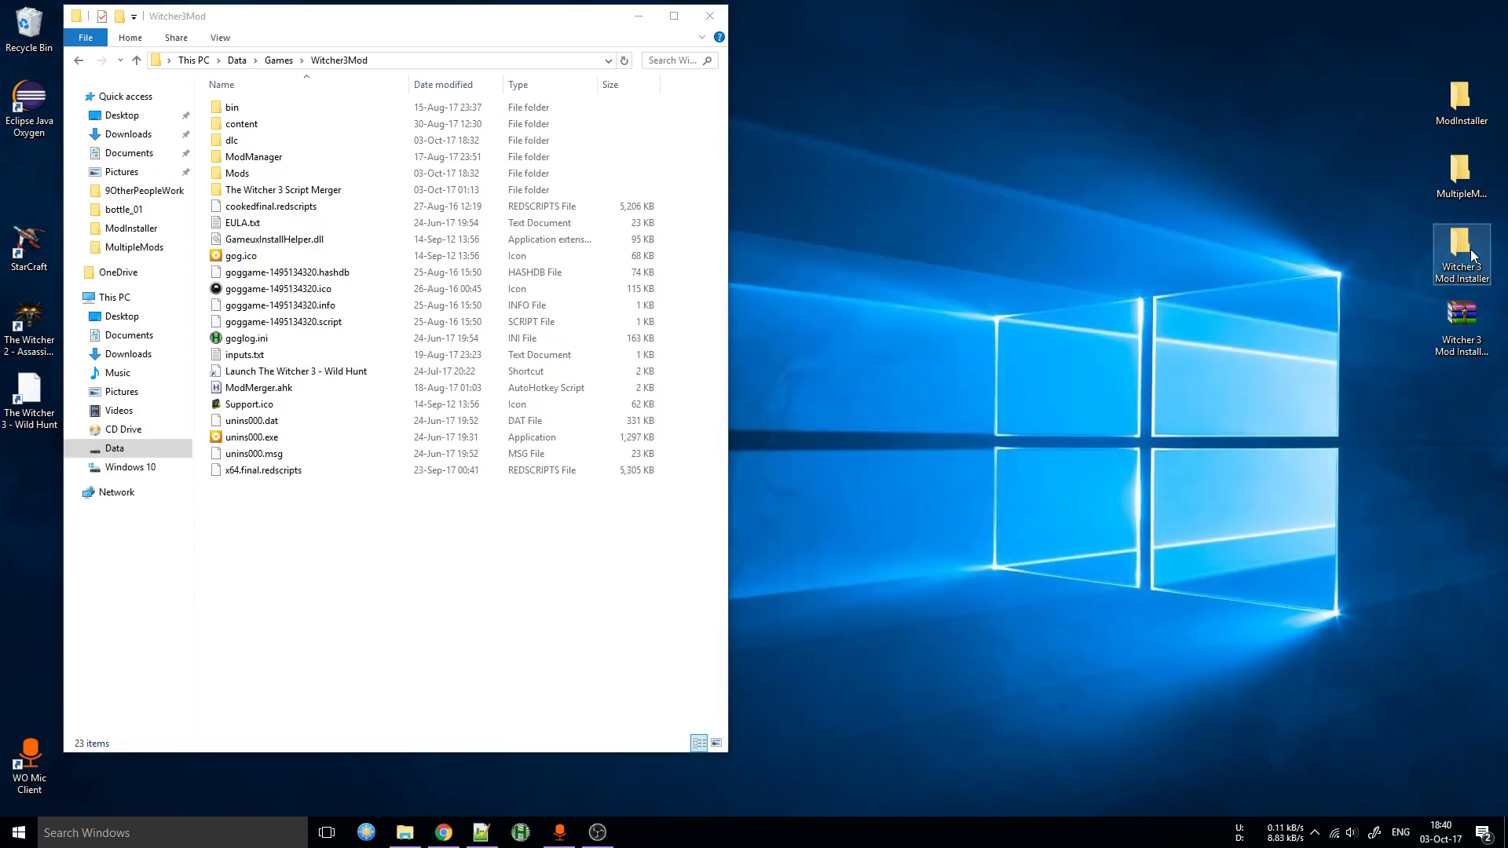
double_click(965, 130)
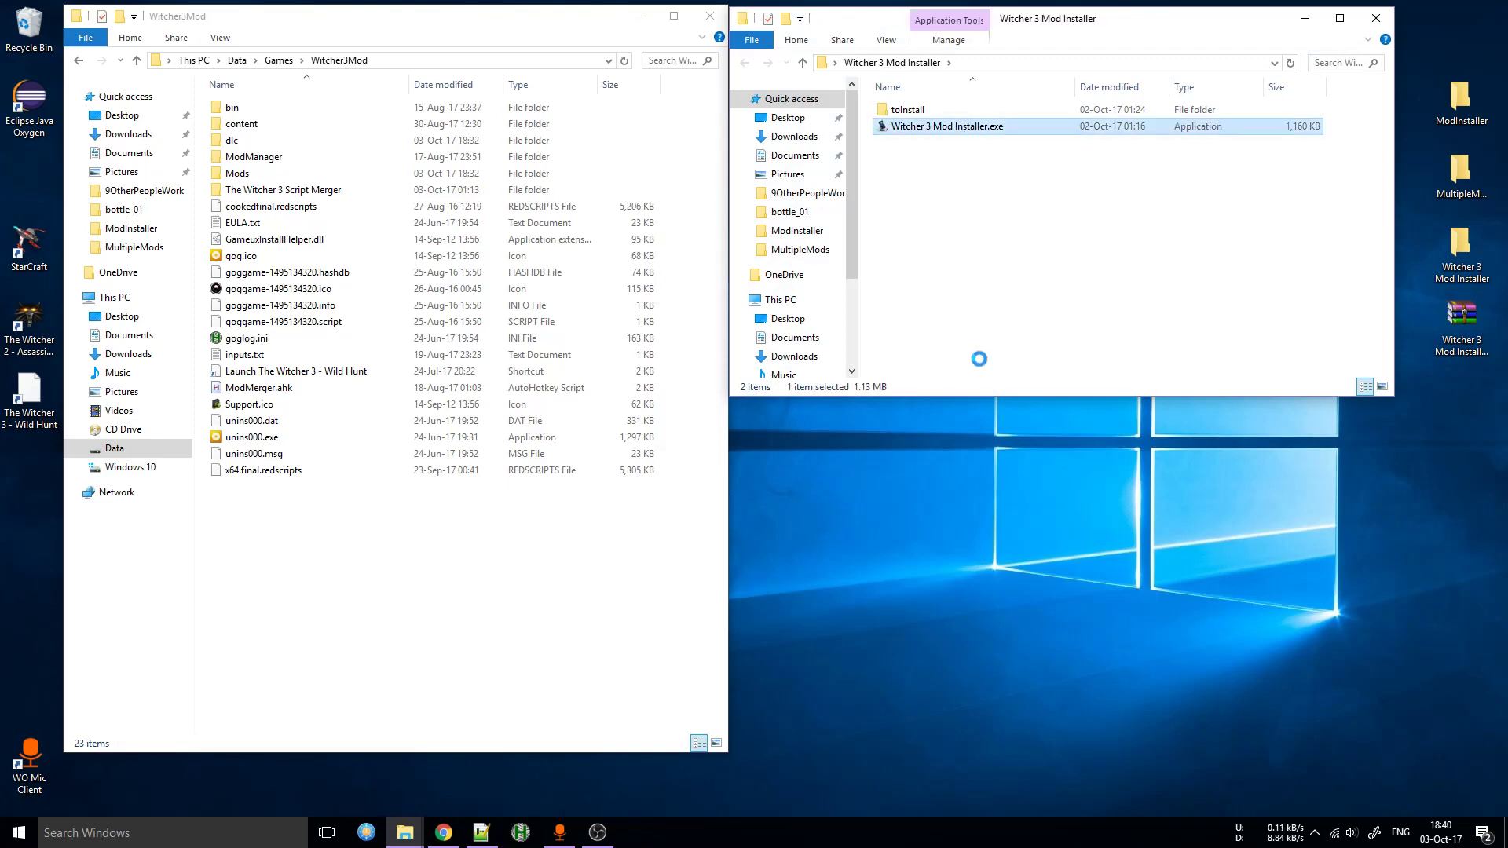
drag(860, 524, 981, 543)
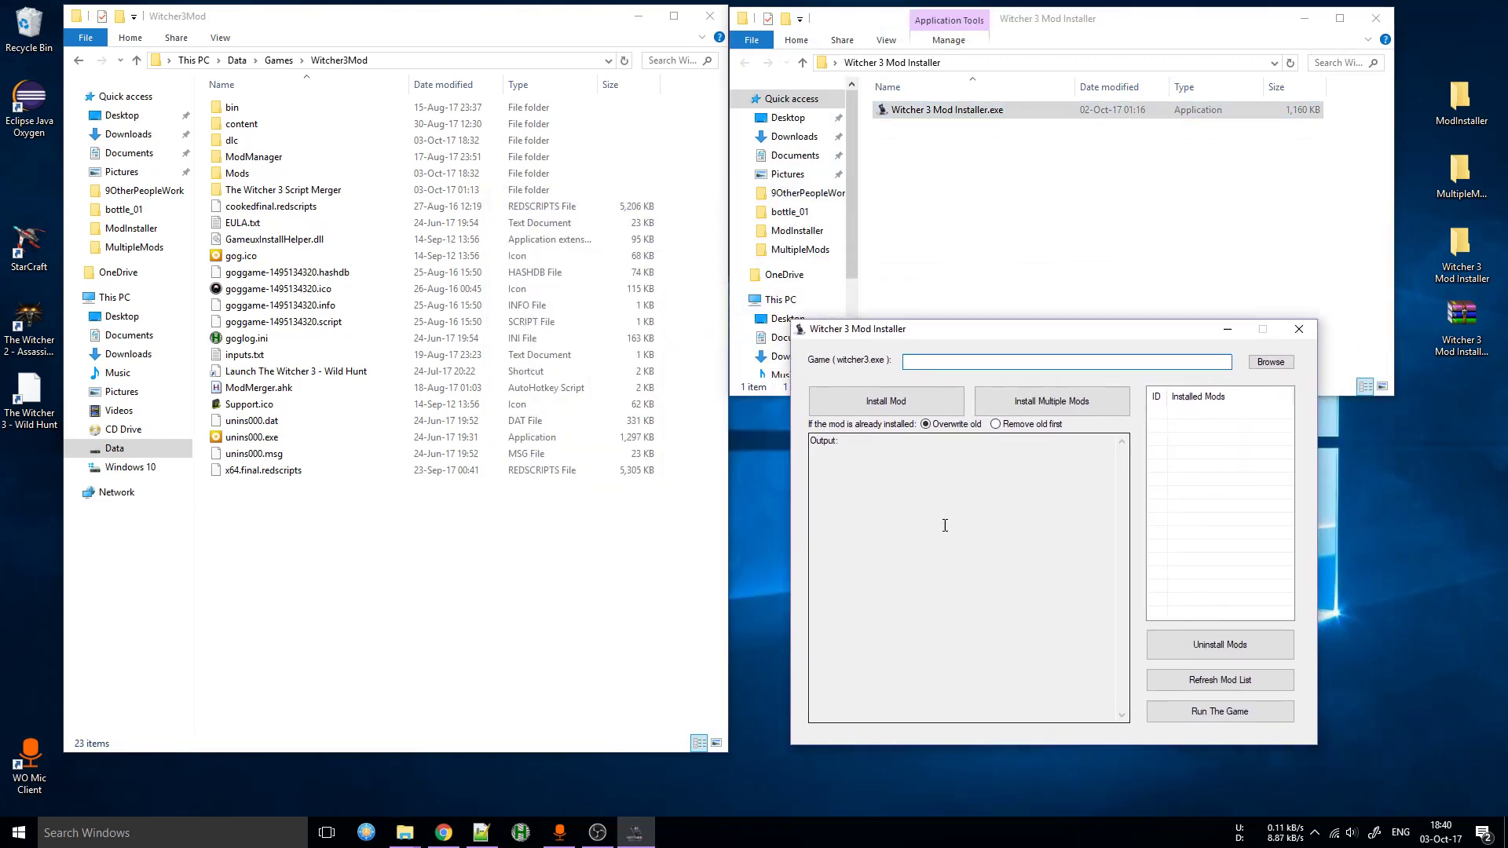
click(961, 140)
key(alt+F4)
click(982, 332)
drag(986, 484, 1004, 338)
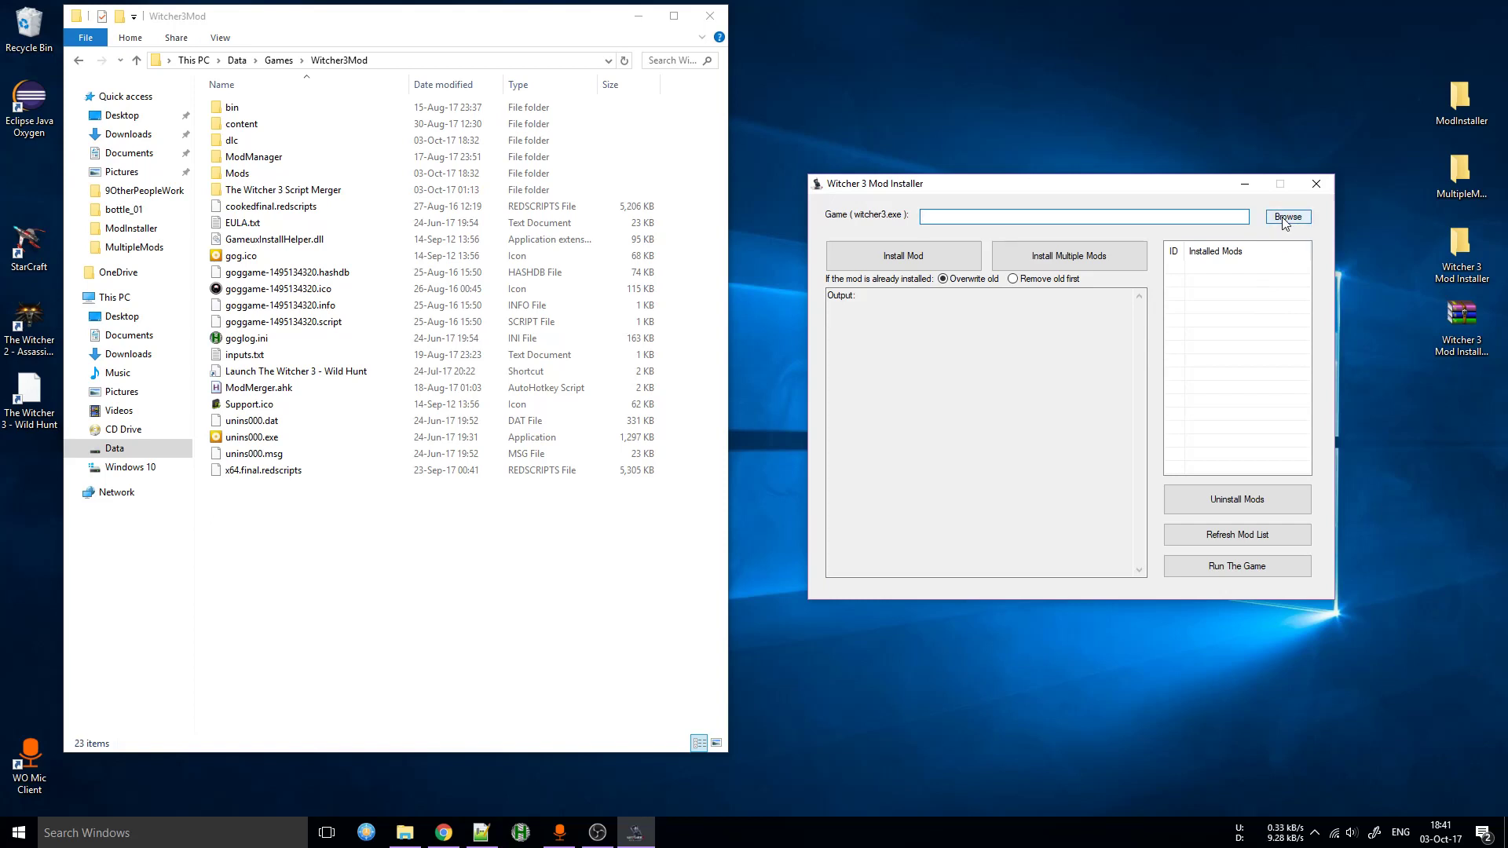
- Try both the single-mod and the multiple-mod installation without a game path, dismissing each message
click(947, 263)
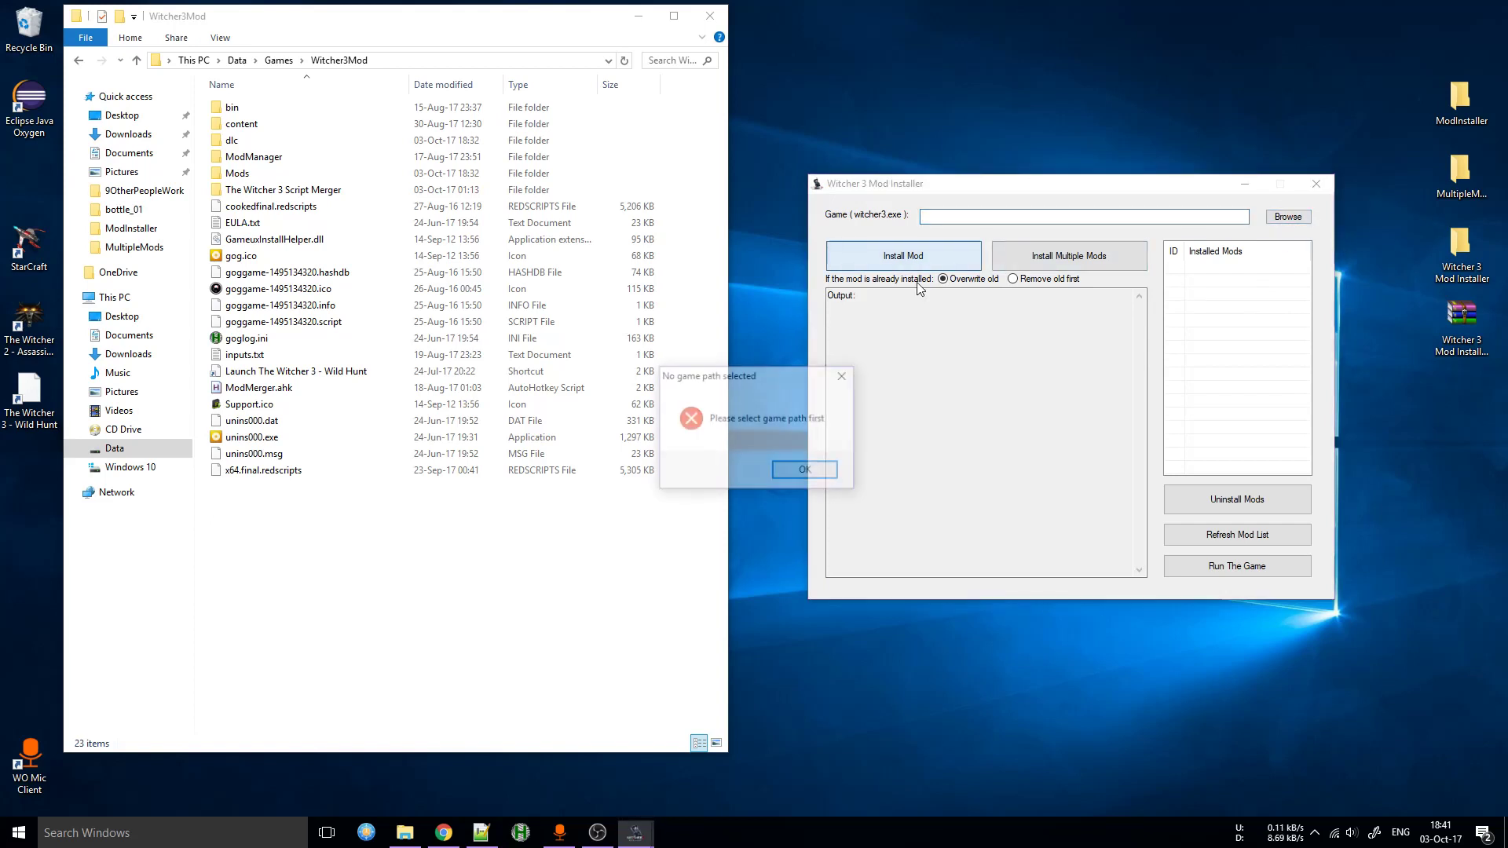
click(802, 473)
click(1068, 256)
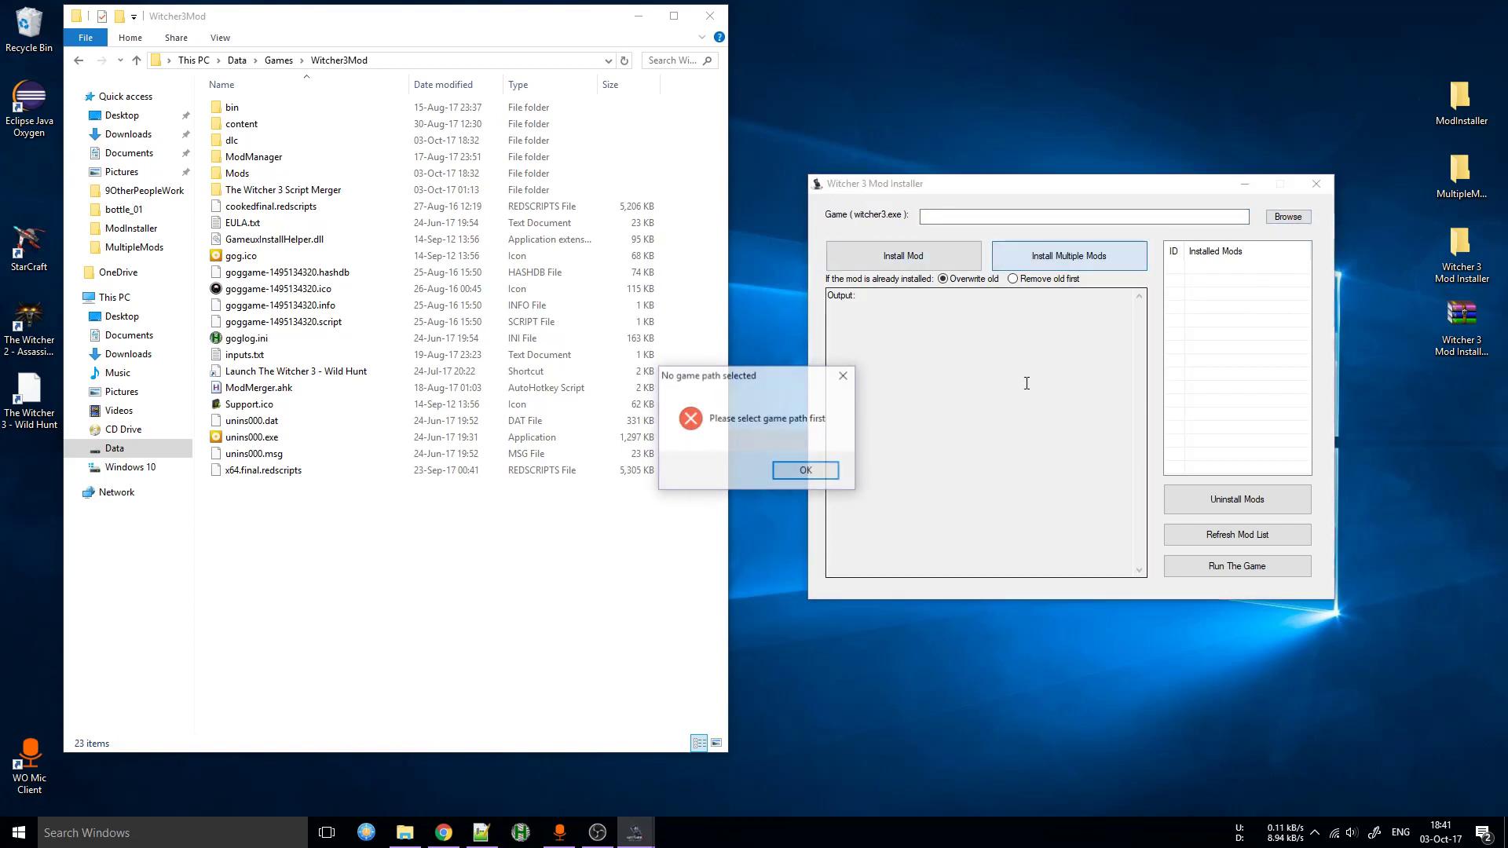
click(820, 474)
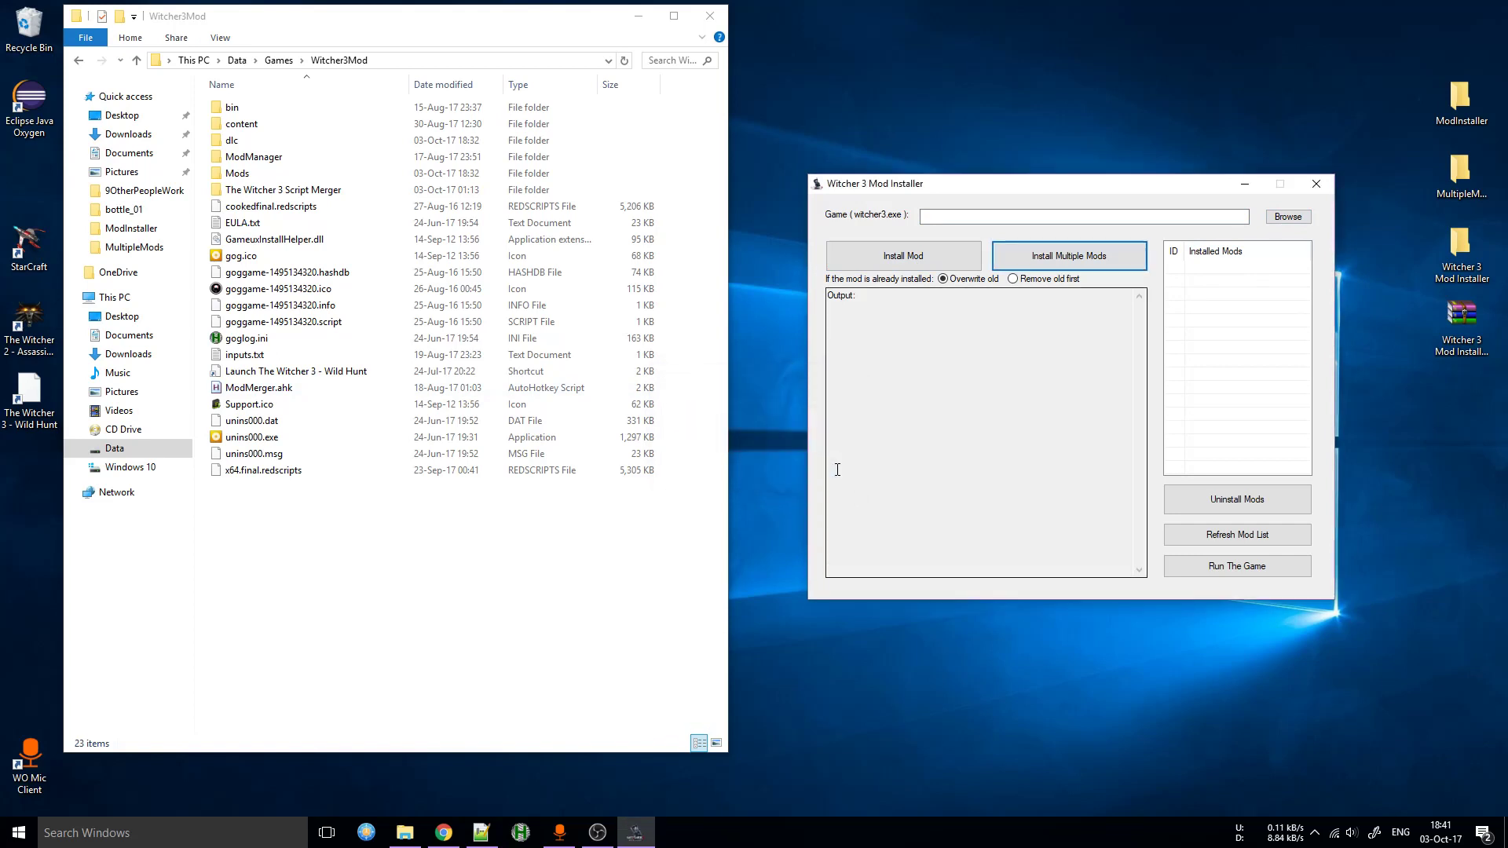
- Set the installer's game path to witcher3.exe by choosing the Launch The Witcher 3 - Wild Hunt shortcut in the Witcher3Mod folder
click(1289, 222)
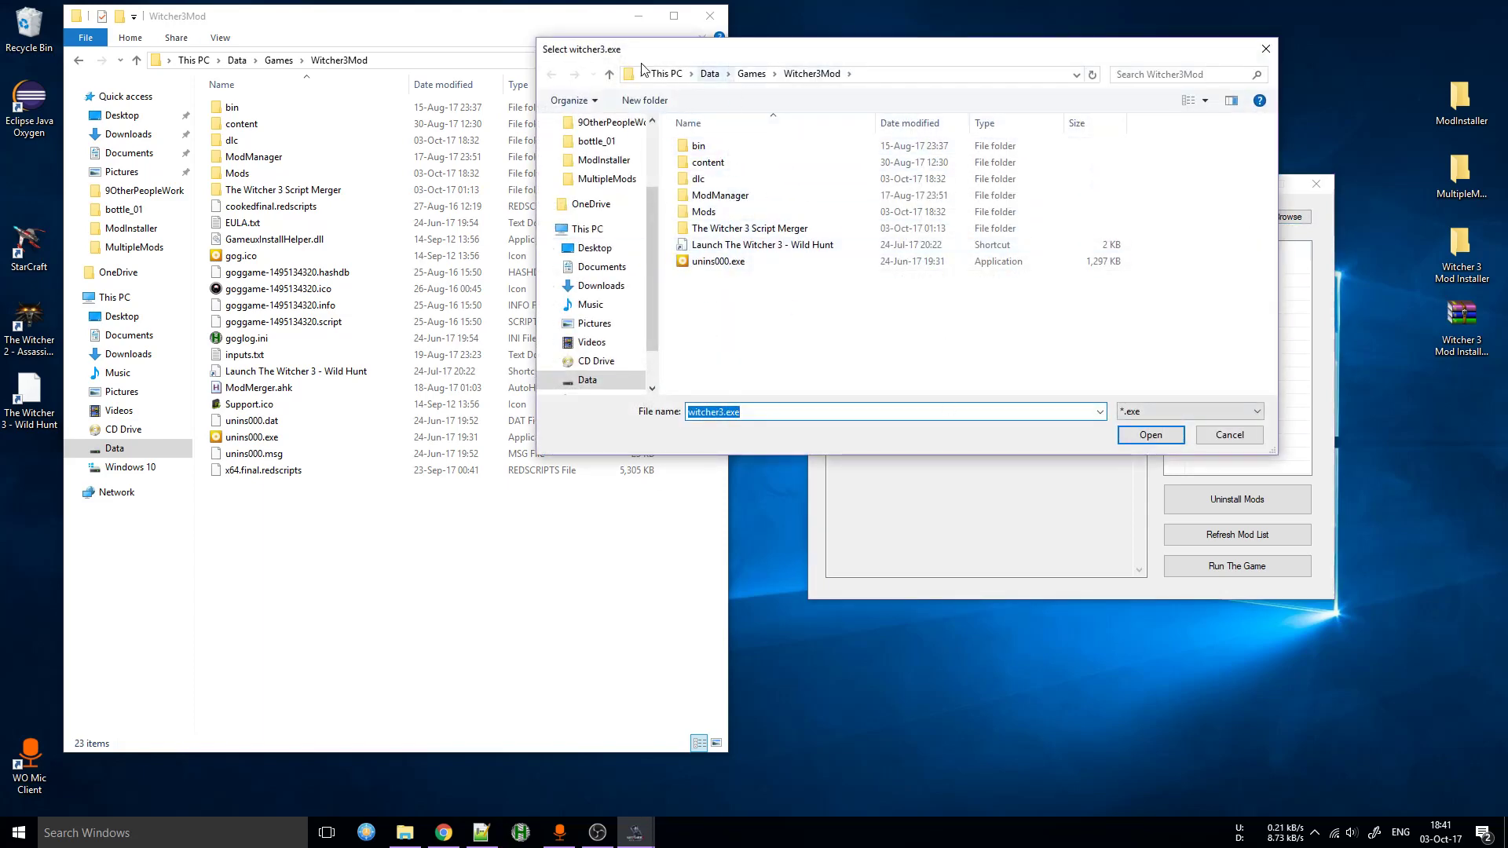
click(719, 150)
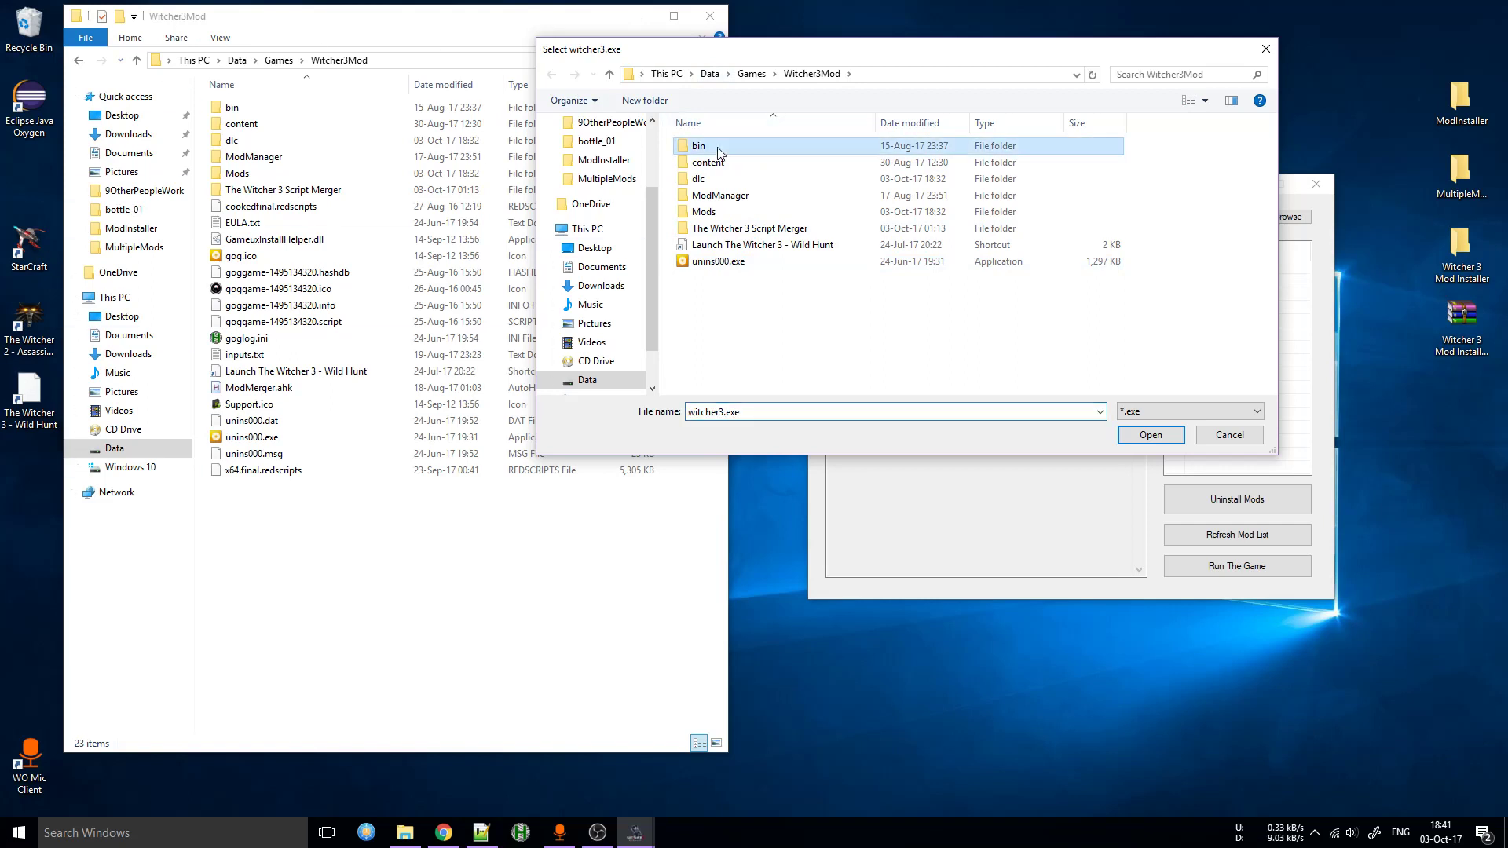
double_click(719, 151)
double_click(711, 228)
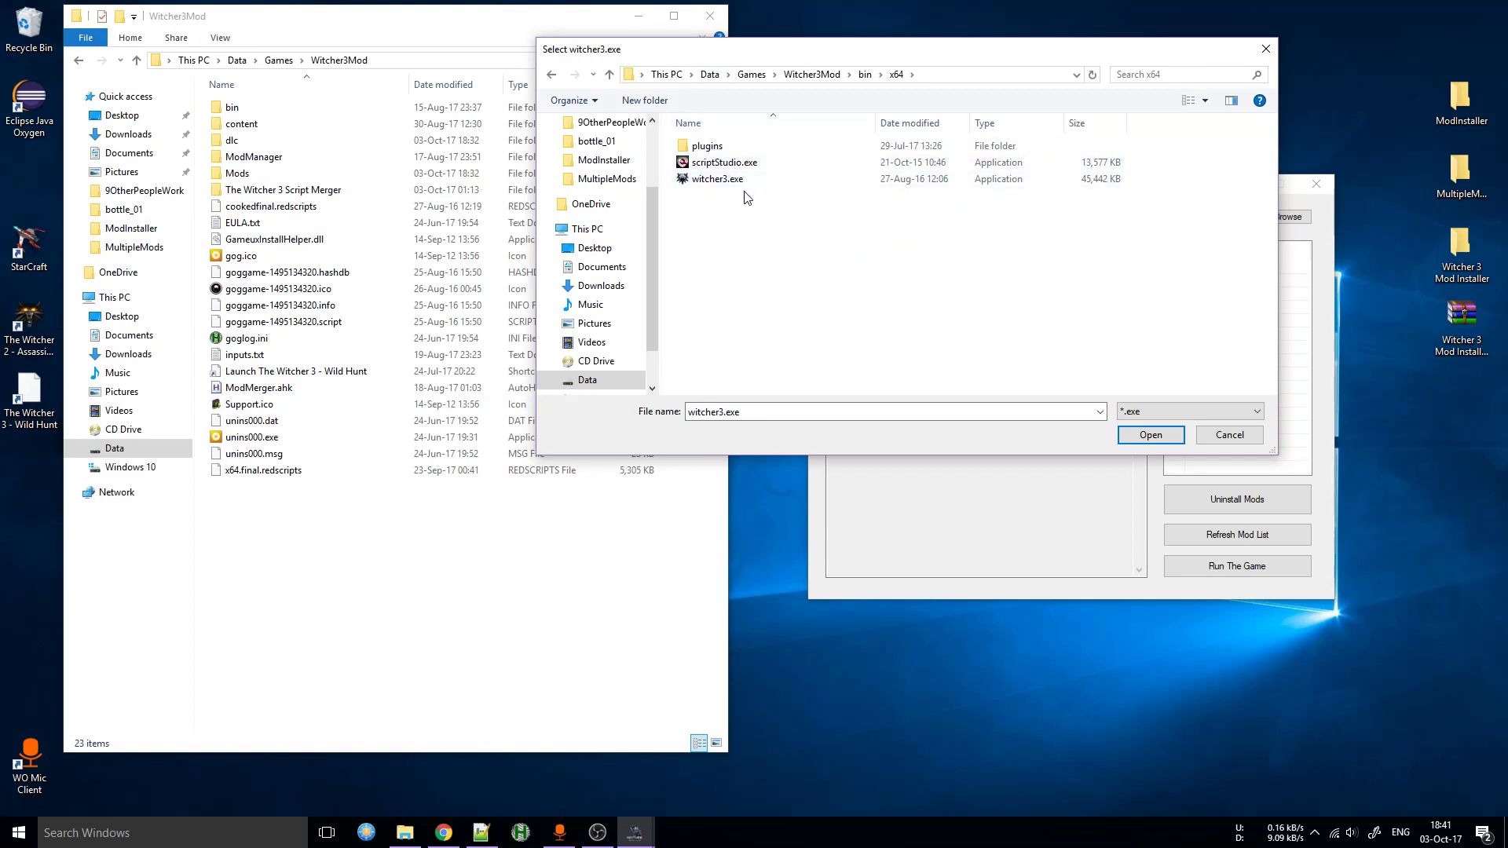
click(553, 77)
click(552, 78)
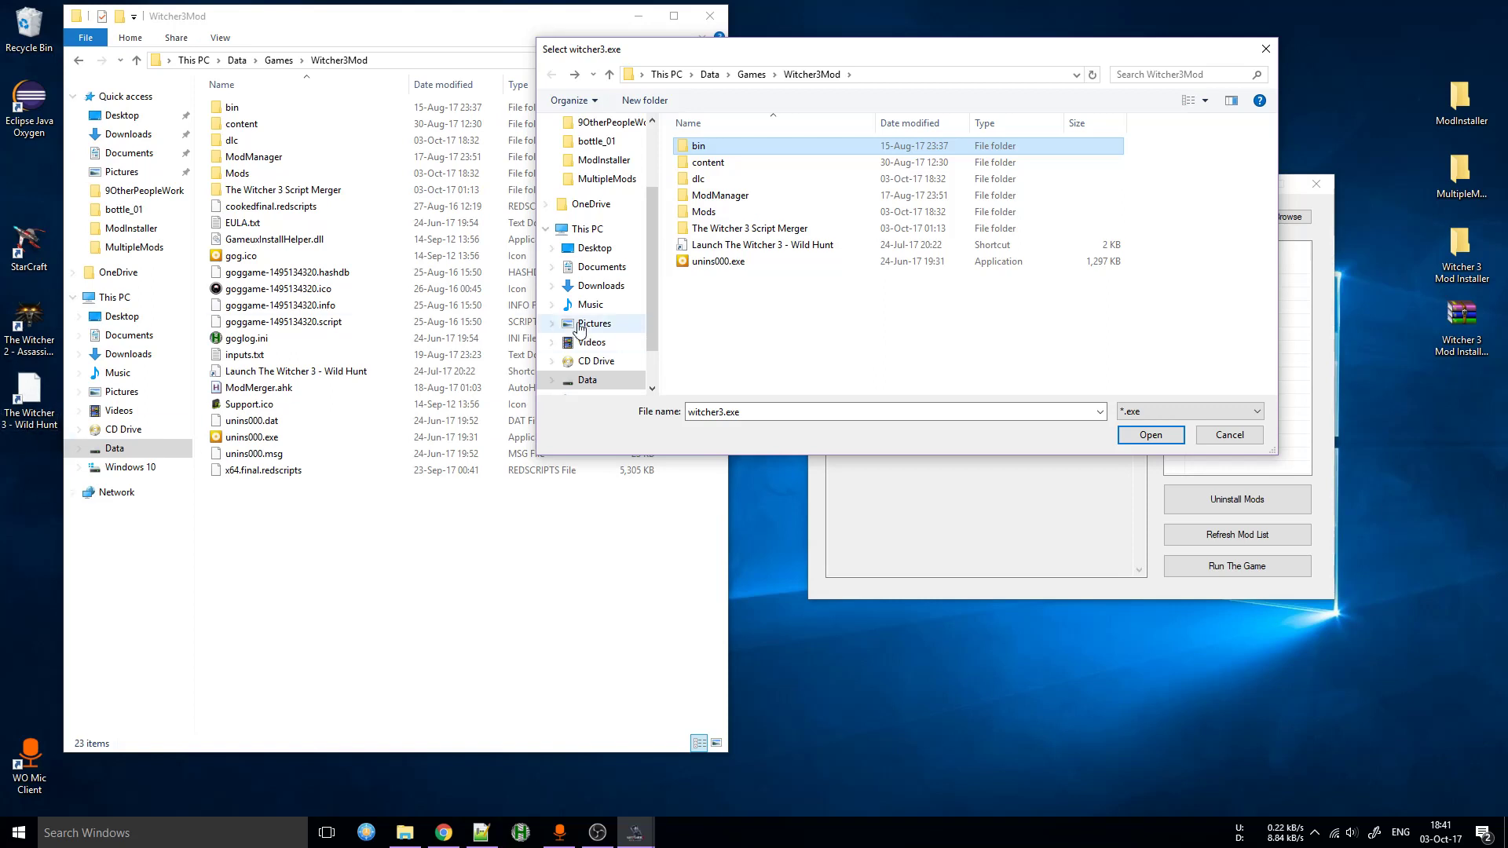
mouse_move(818, 250)
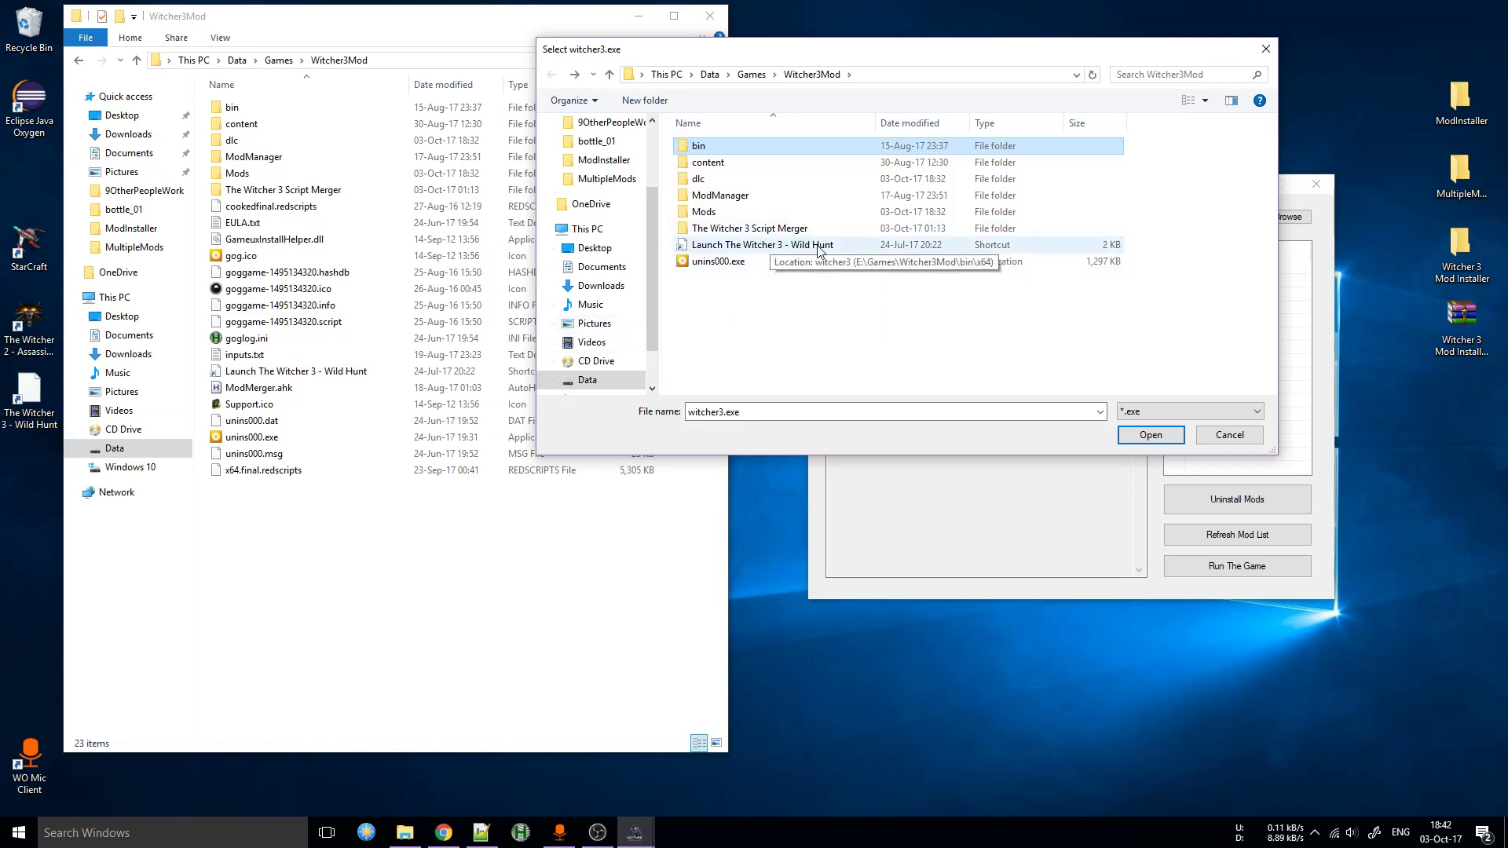
double_click(818, 246)
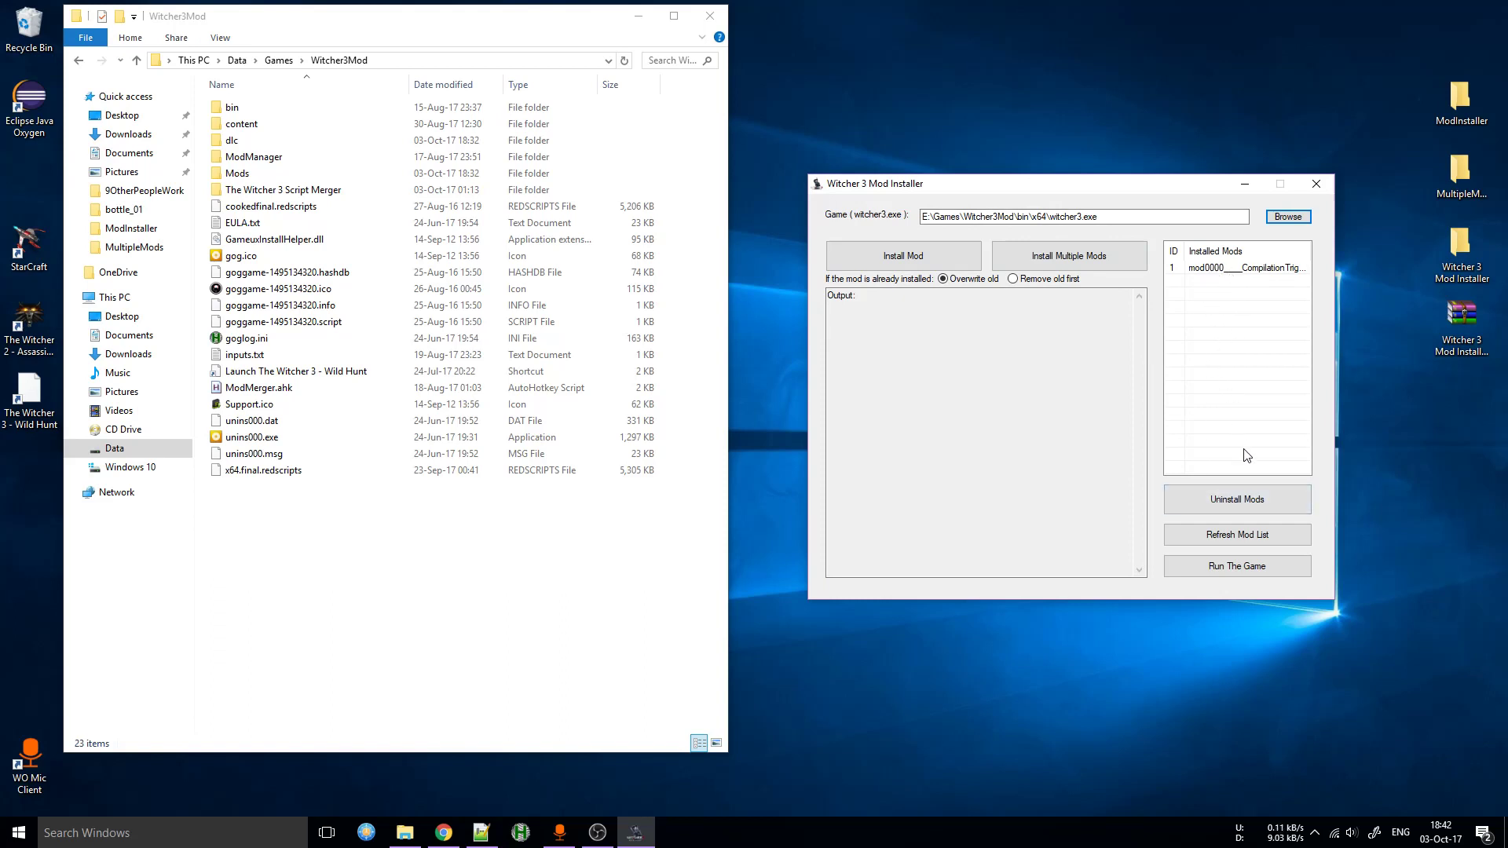
- Check the contents of the game's Mods folder and return to Witcher3Mod
double_click(355, 174)
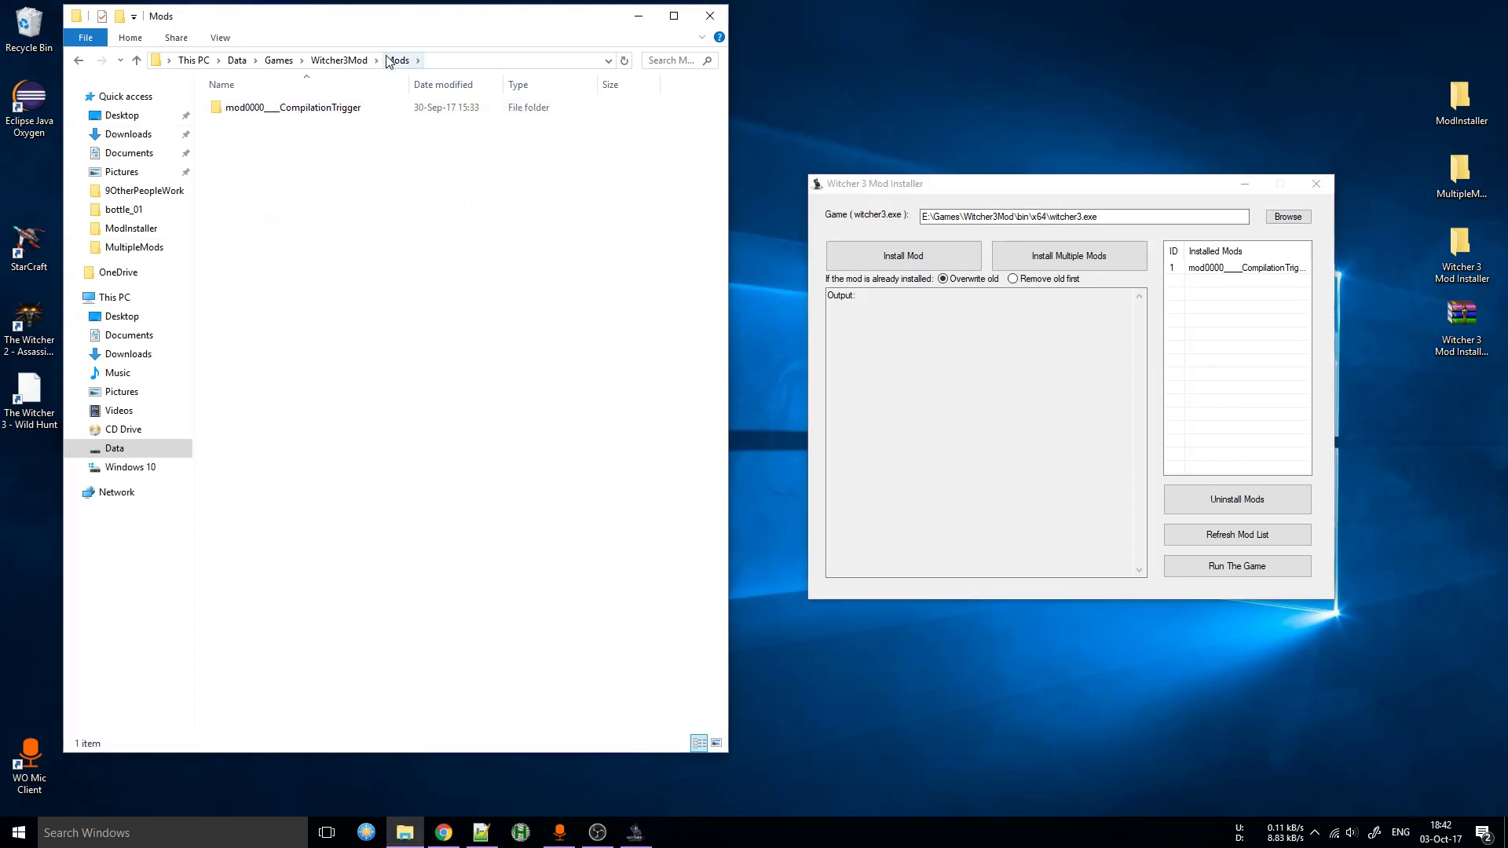
click(77, 61)
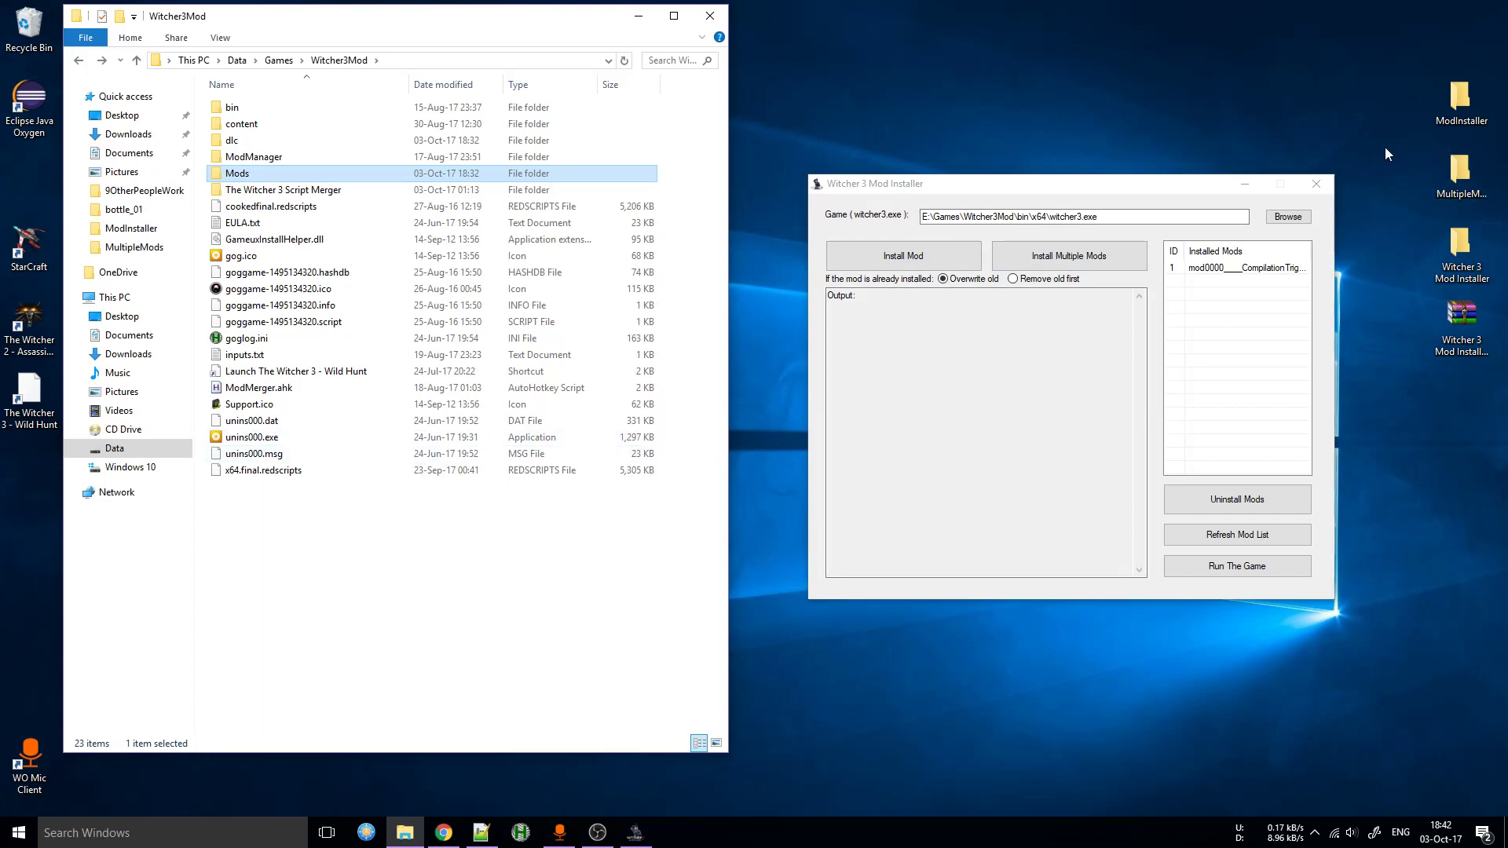
- Open the desktop's MultipleMods folder in a maximized window and review the mod folders, including PrimalNeeds and modFriendlyMeditation
double_click(1462, 173)
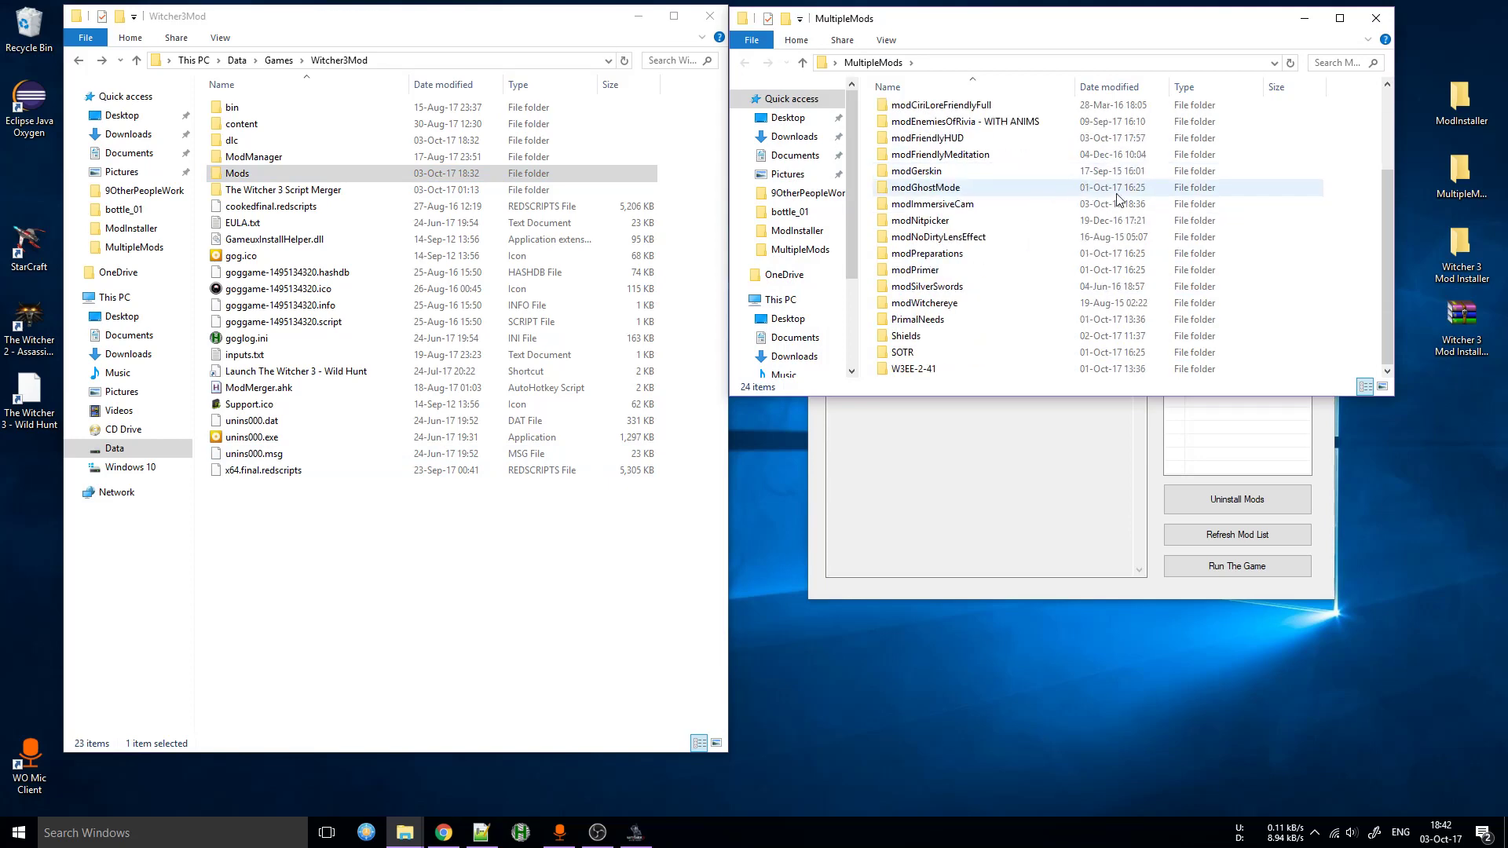
click(1340, 18)
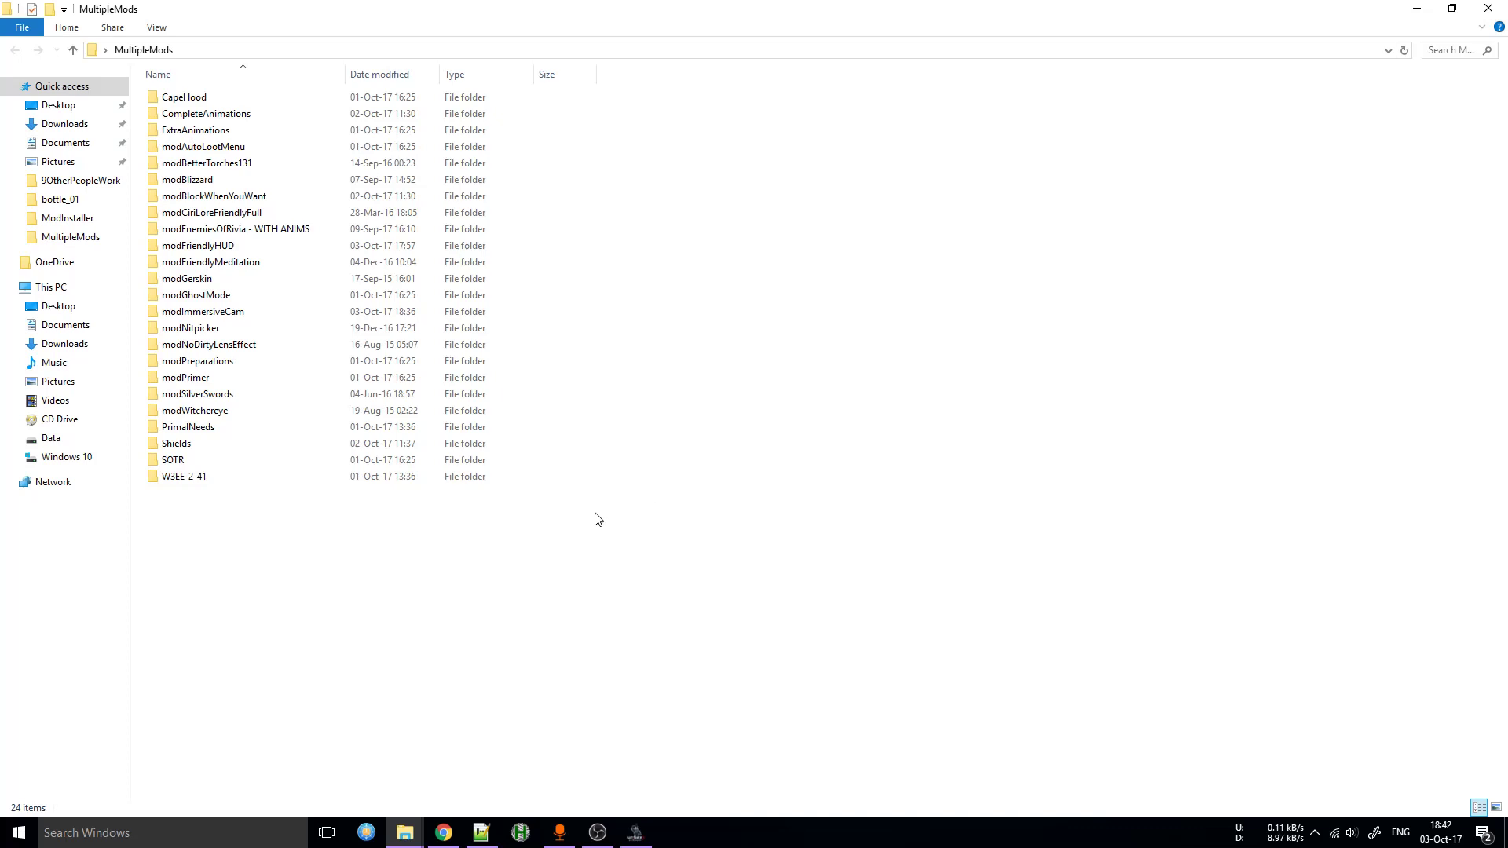
click(216, 434)
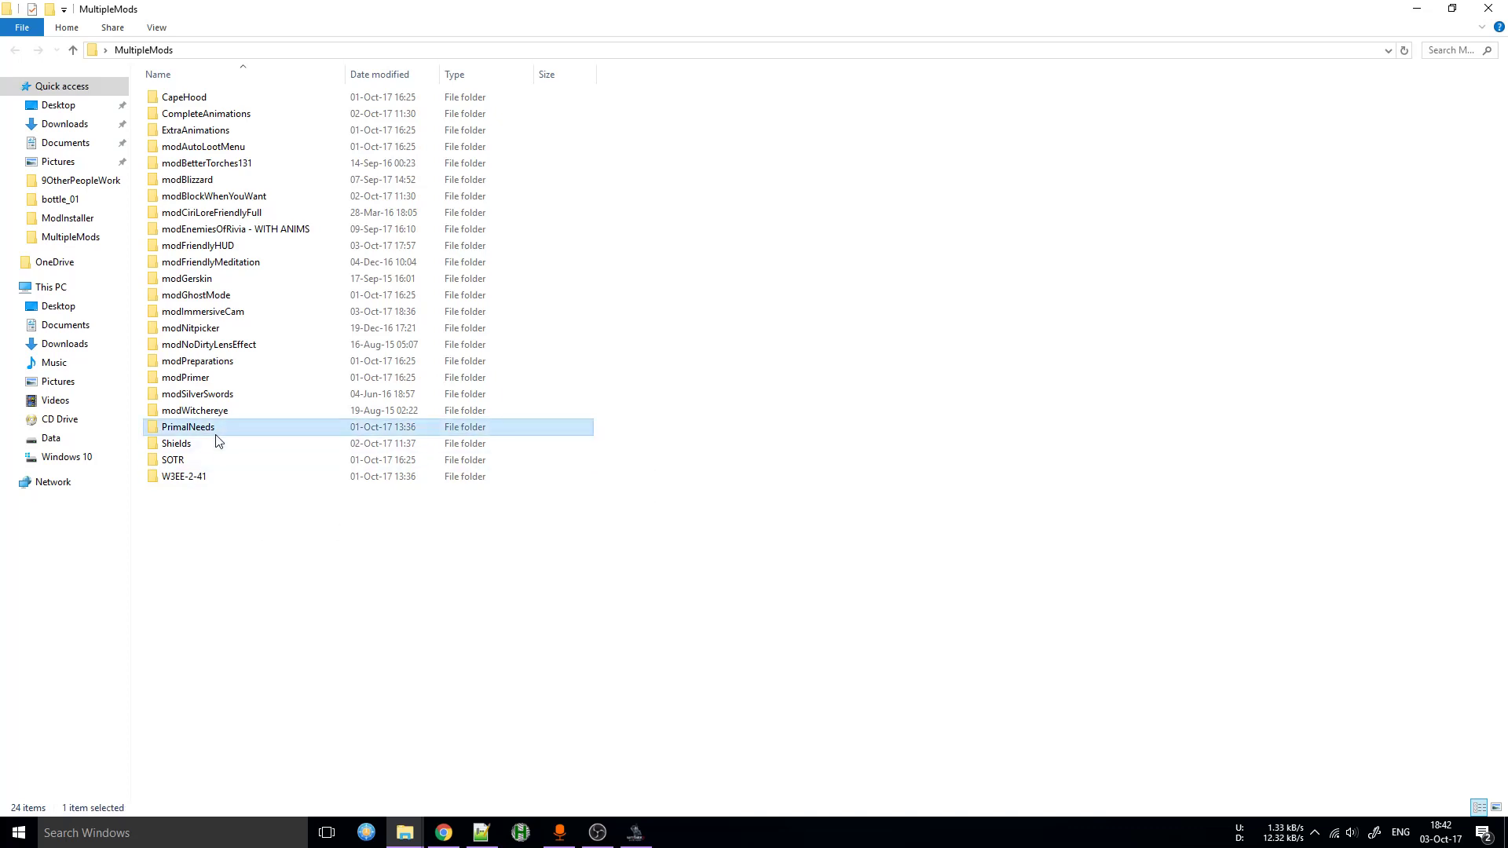
click(271, 265)
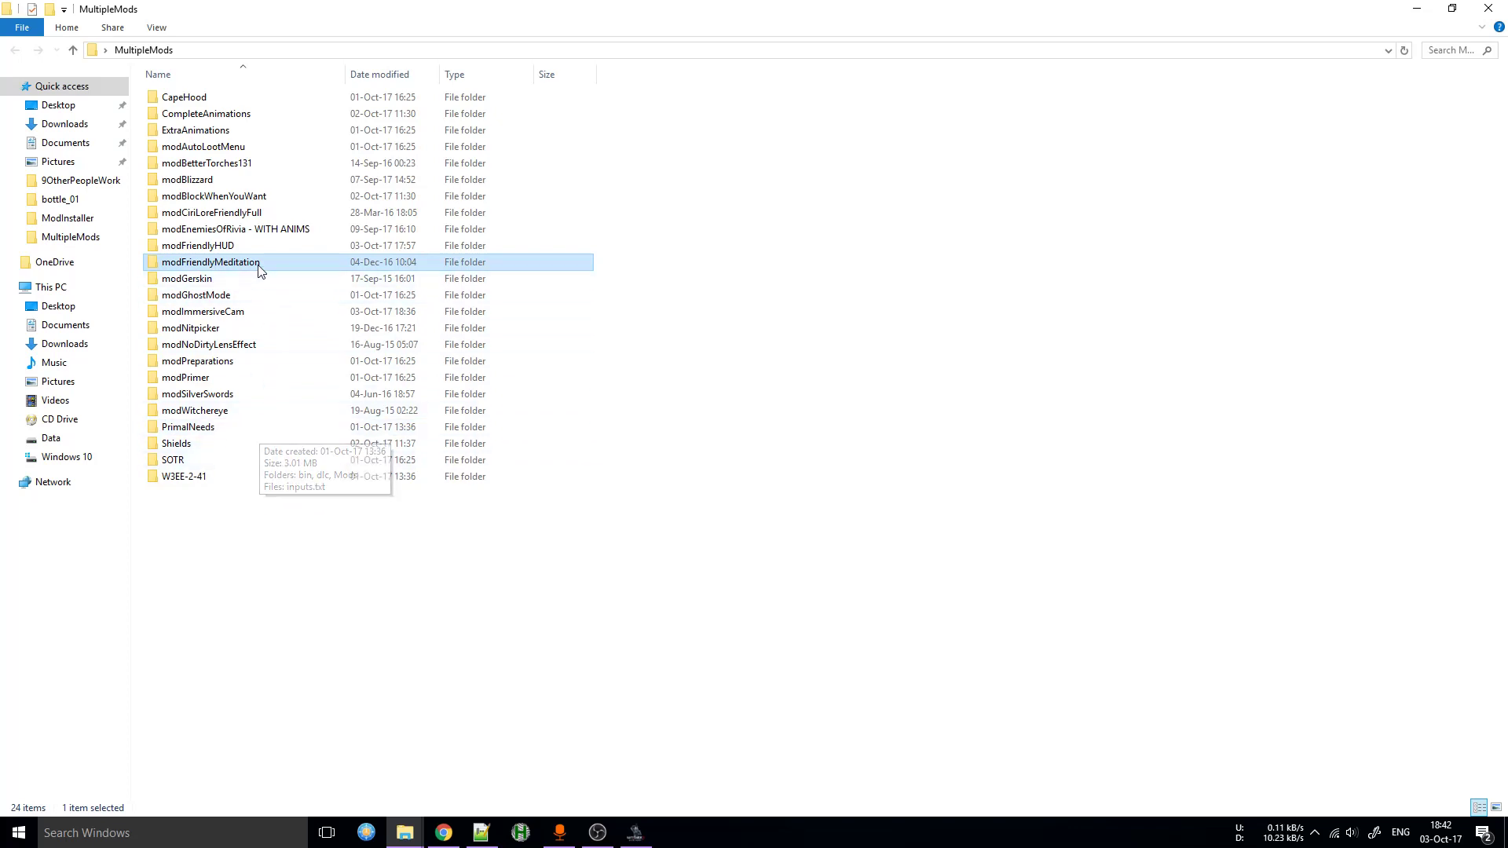
- Examine the Mods subfolder of the PrimalNeeds mod and return to the PrimalNeeds folder
double_click(208, 432)
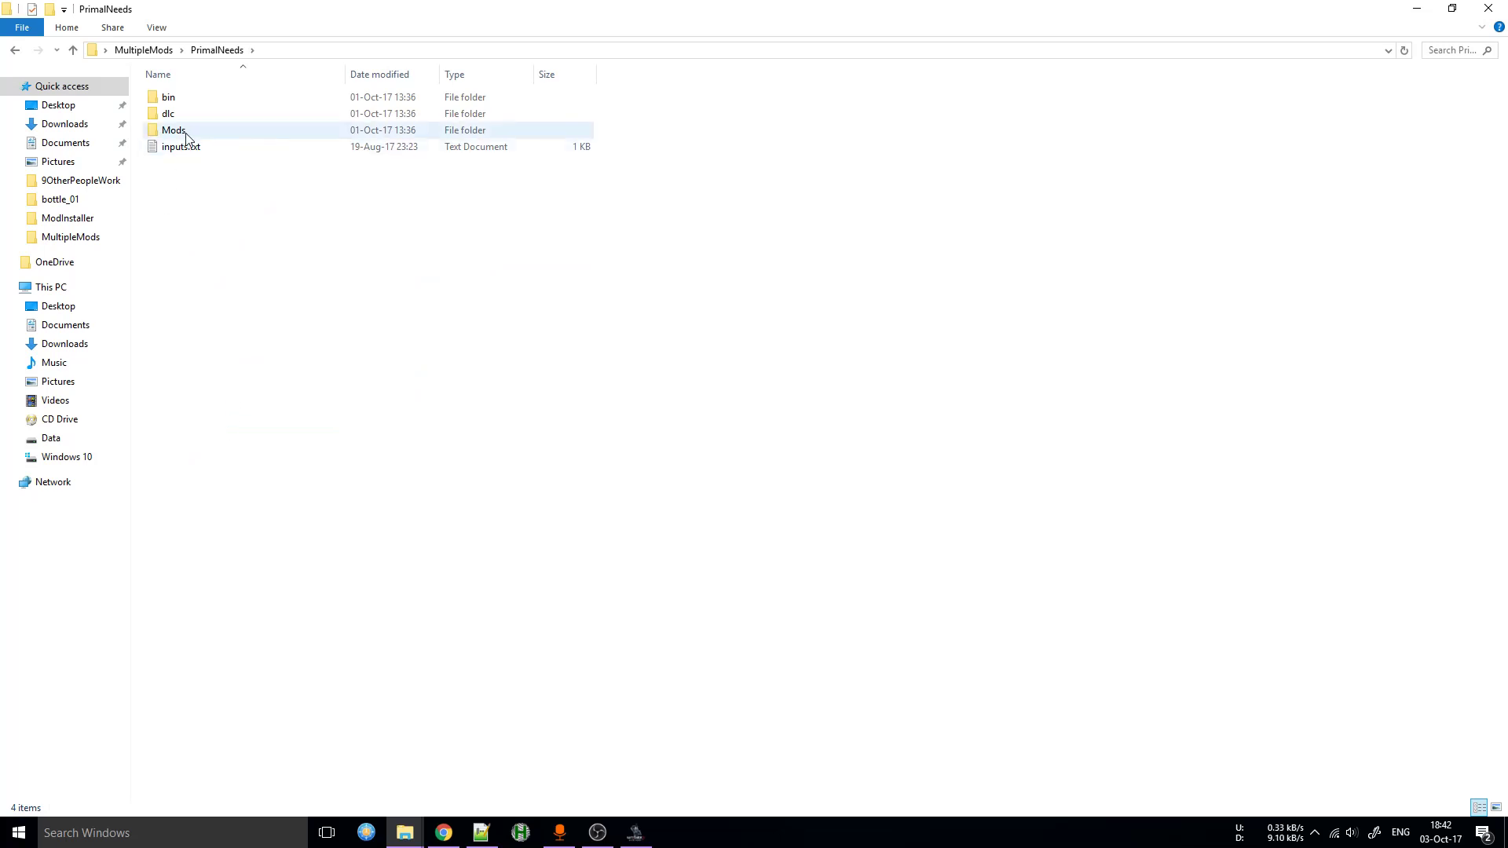
double_click(187, 137)
drag(454, 334, 161, 103)
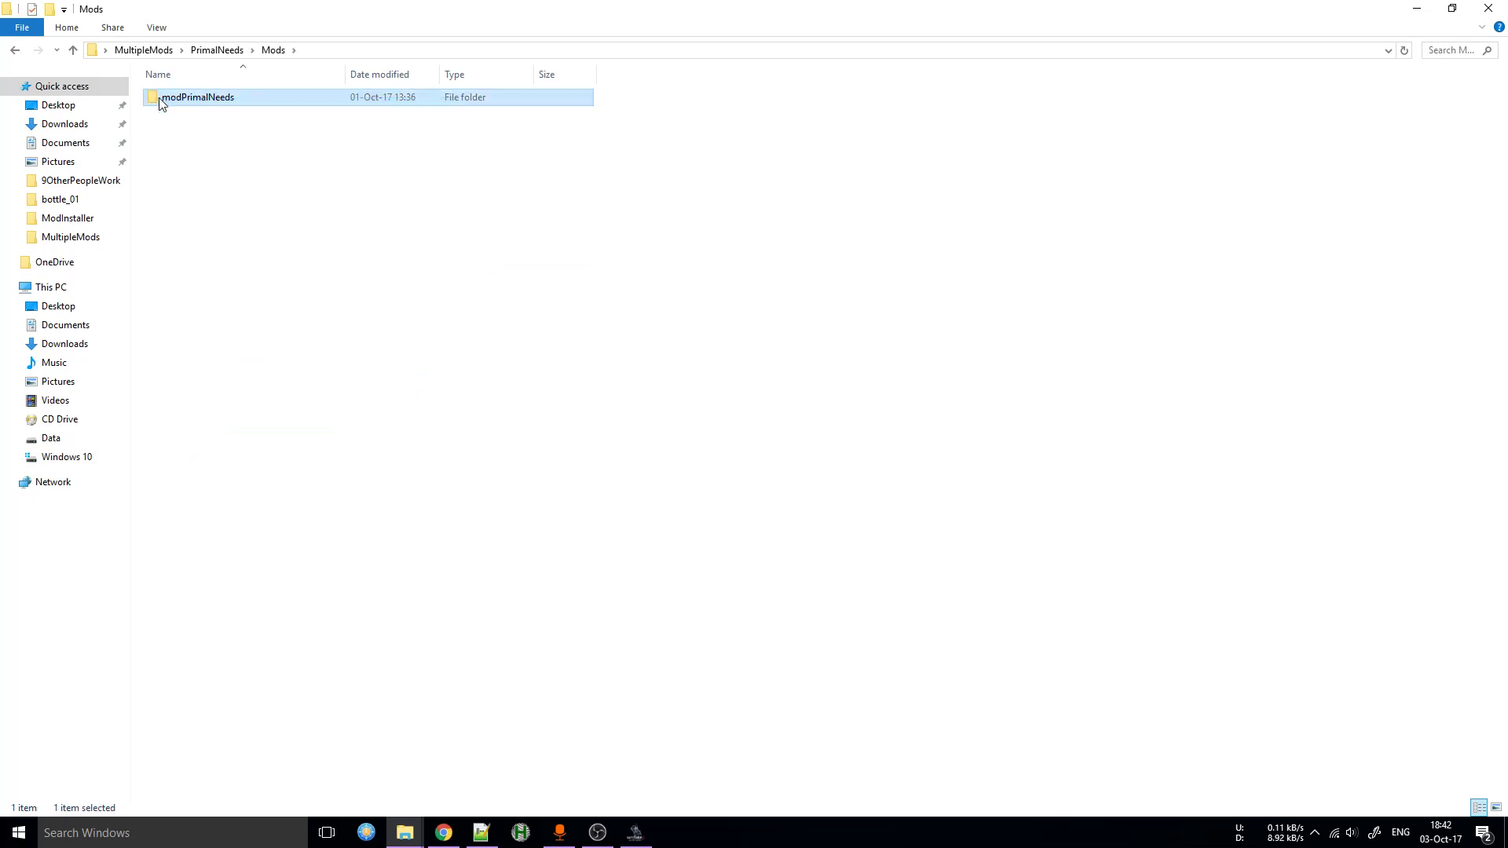
click(15, 50)
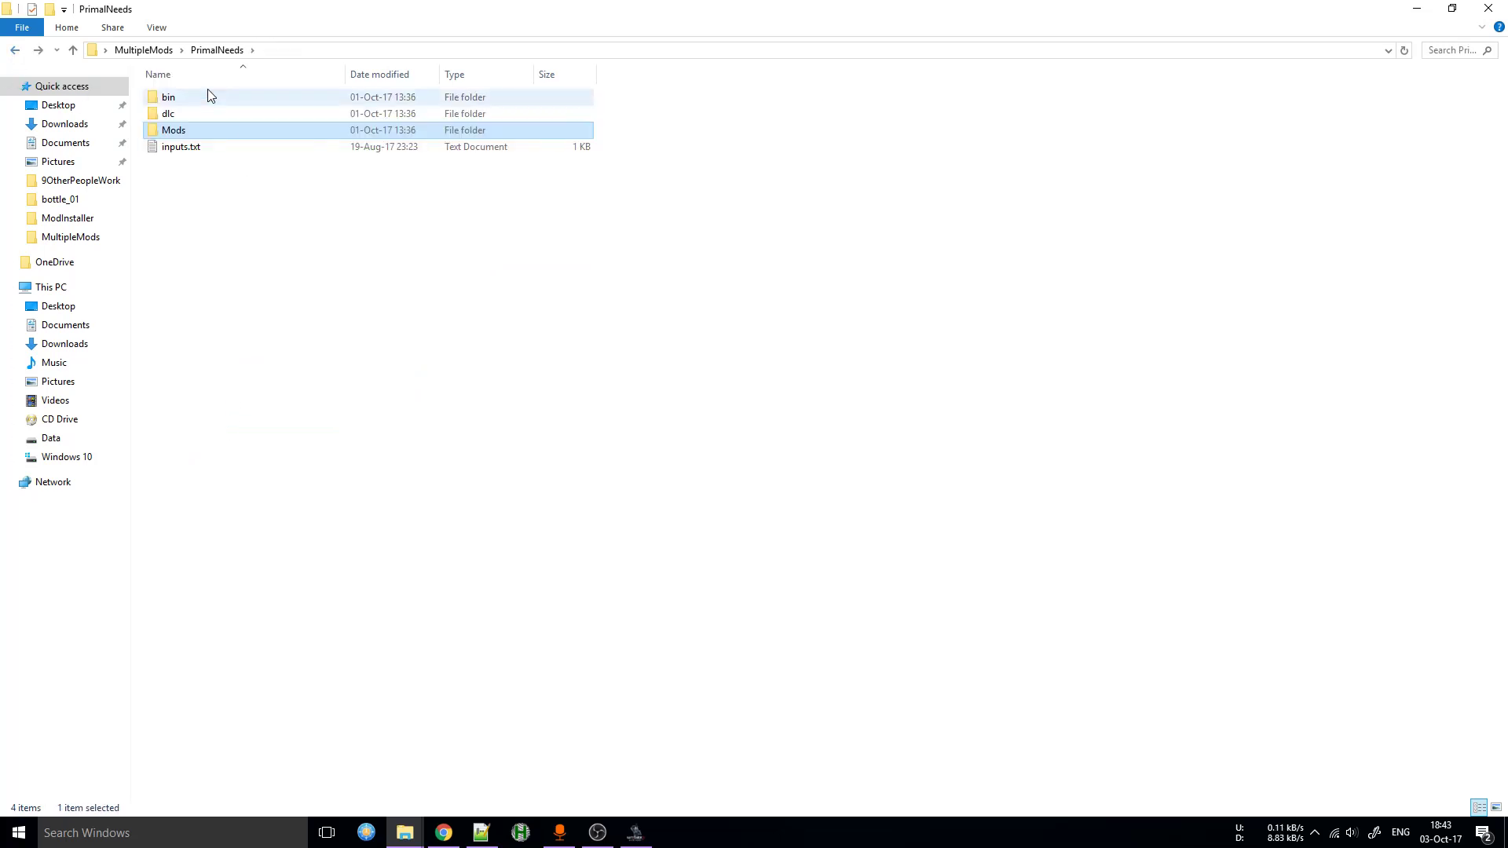
- Examine the PrimalNeeds bin folder down to the PN.xml file in config\r4game\user_config_matrix\pc and return to the PrimalNeeds folder
double_click(208, 97)
double_click(227, 101)
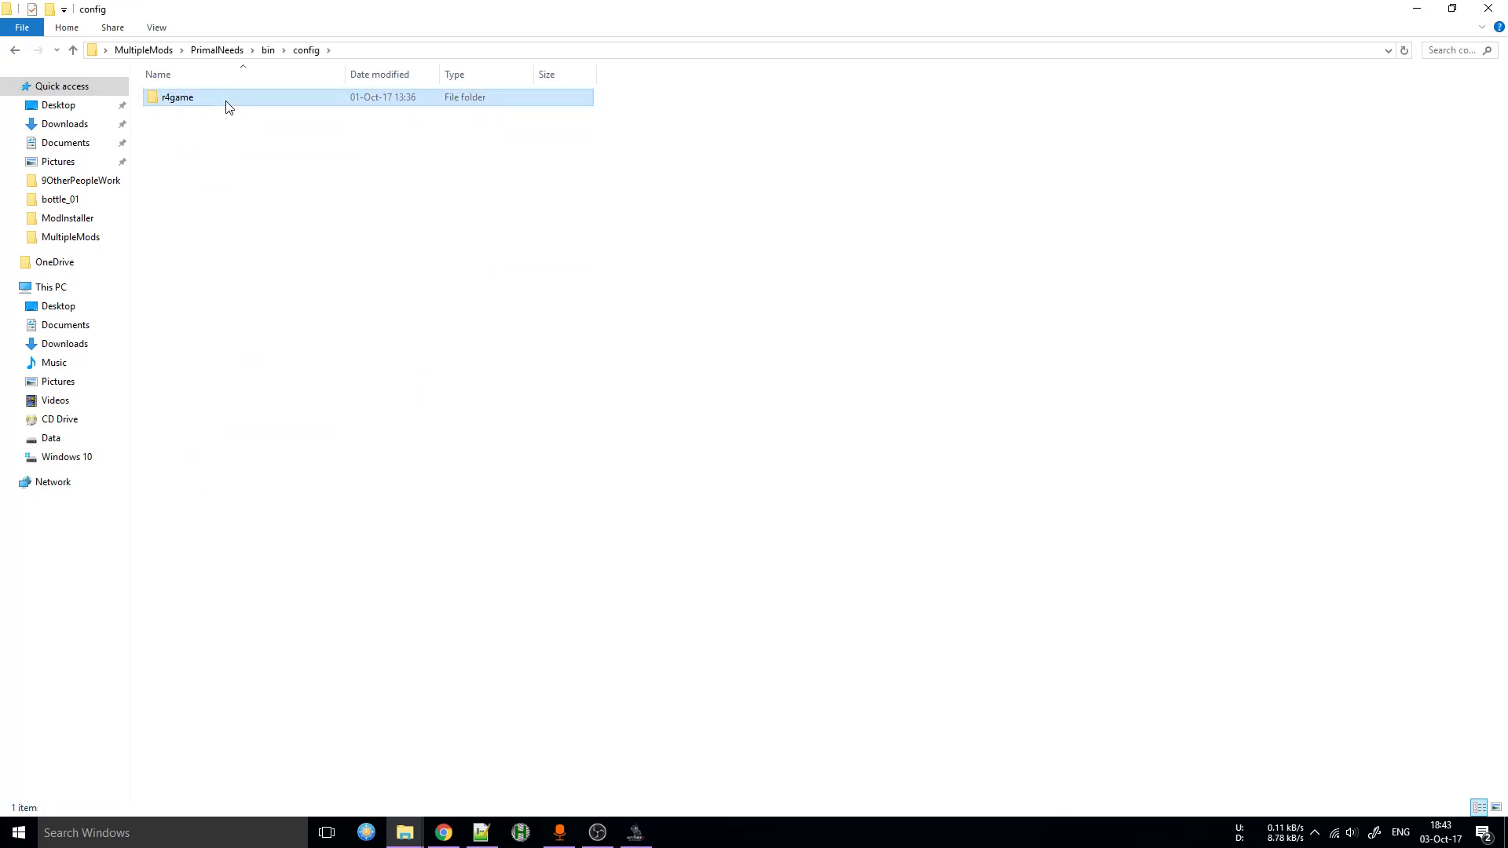
double_click(228, 105)
double_click(228, 105)
double_click(228, 105)
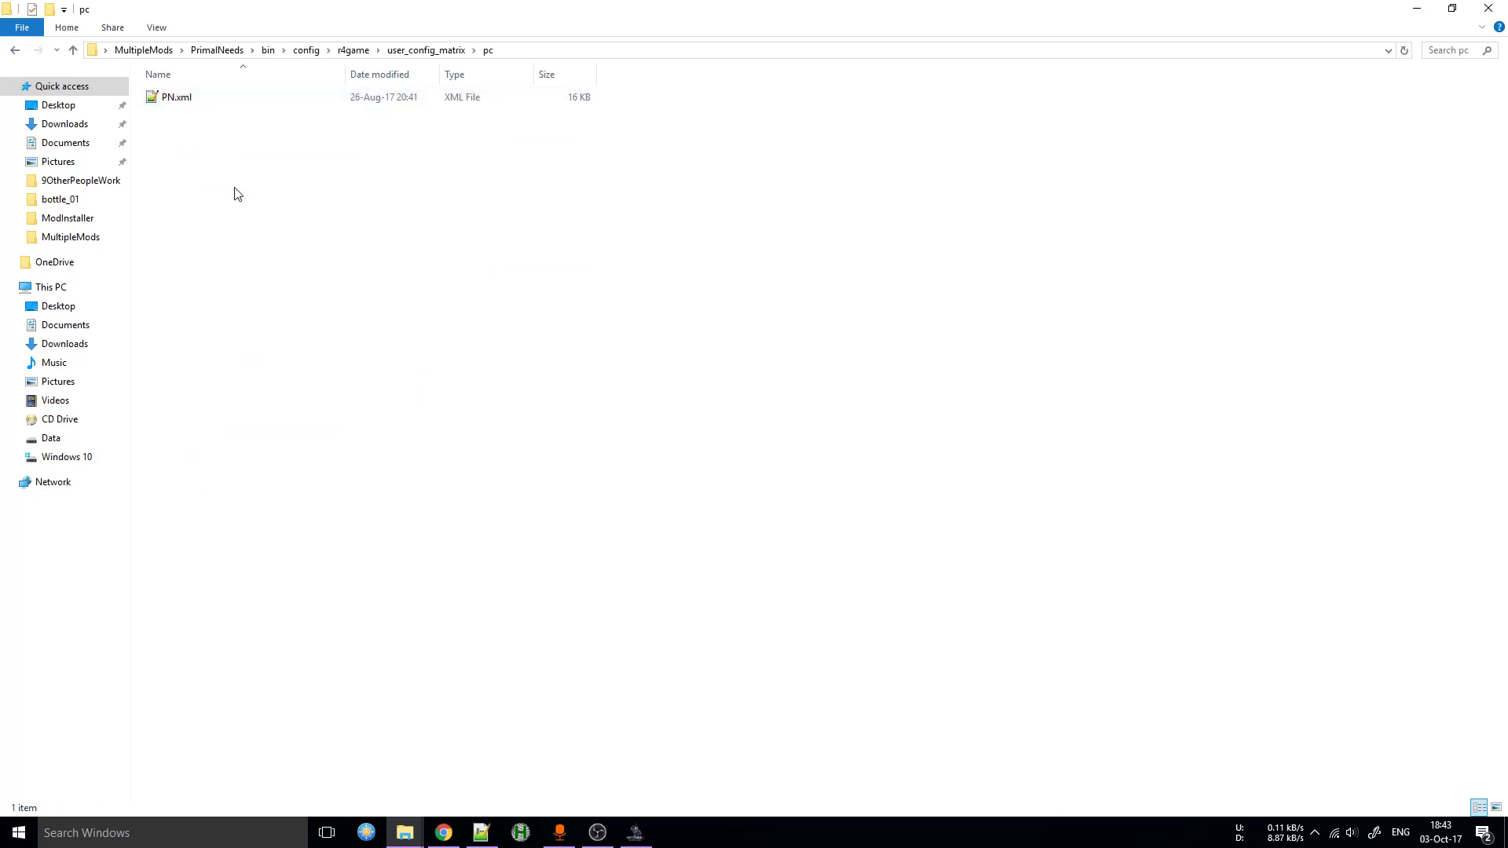
drag(238, 194, 167, 96)
click(15, 51)
click(14, 51)
click(15, 52)
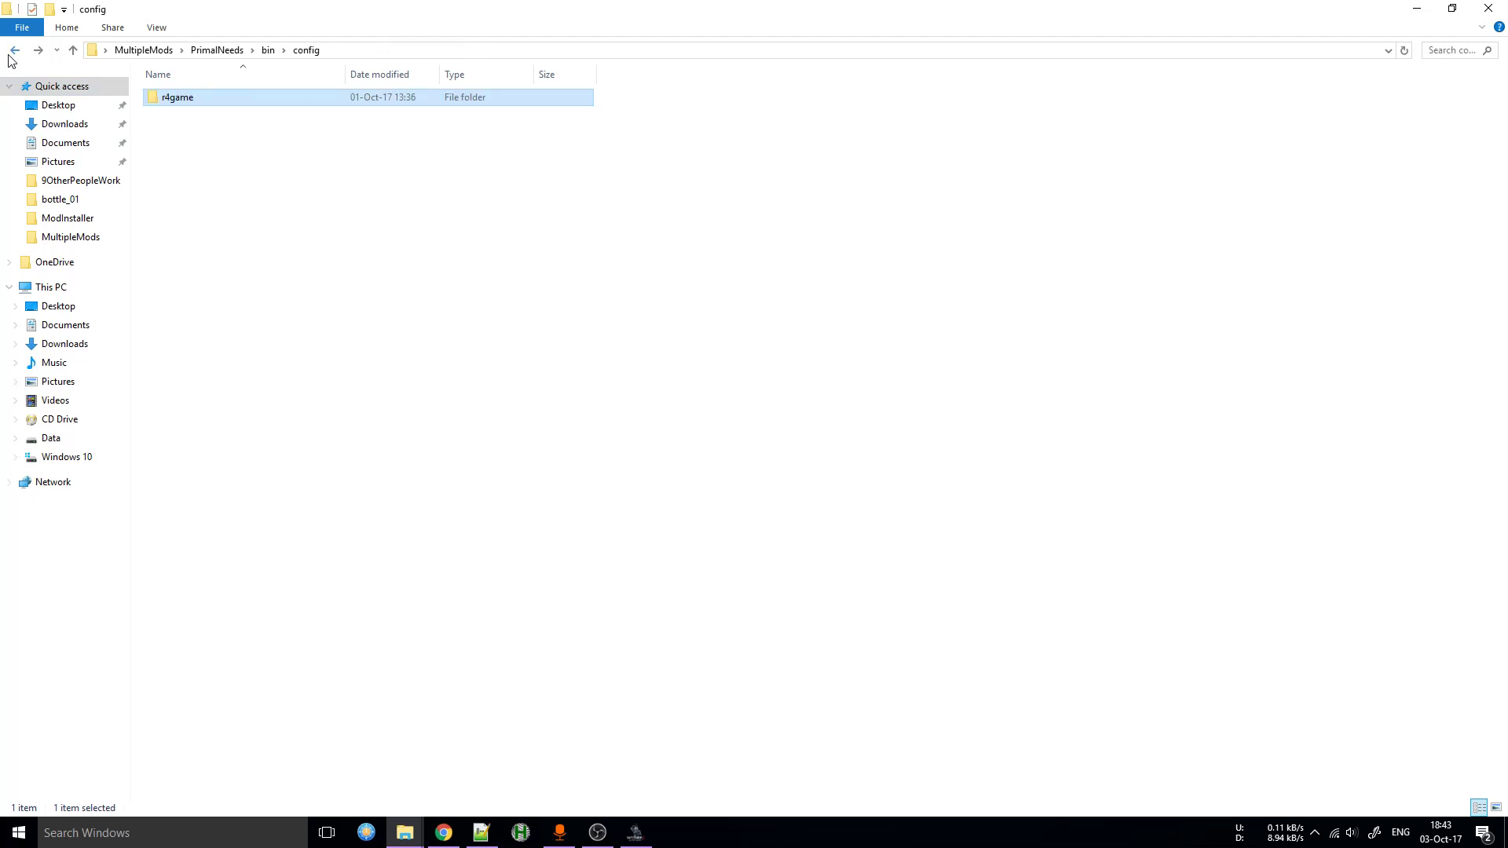
click(12, 55)
click(12, 55)
- Examine the dlc subfolder of the PrimalNeeds mod and go back up one level
double_click(225, 115)
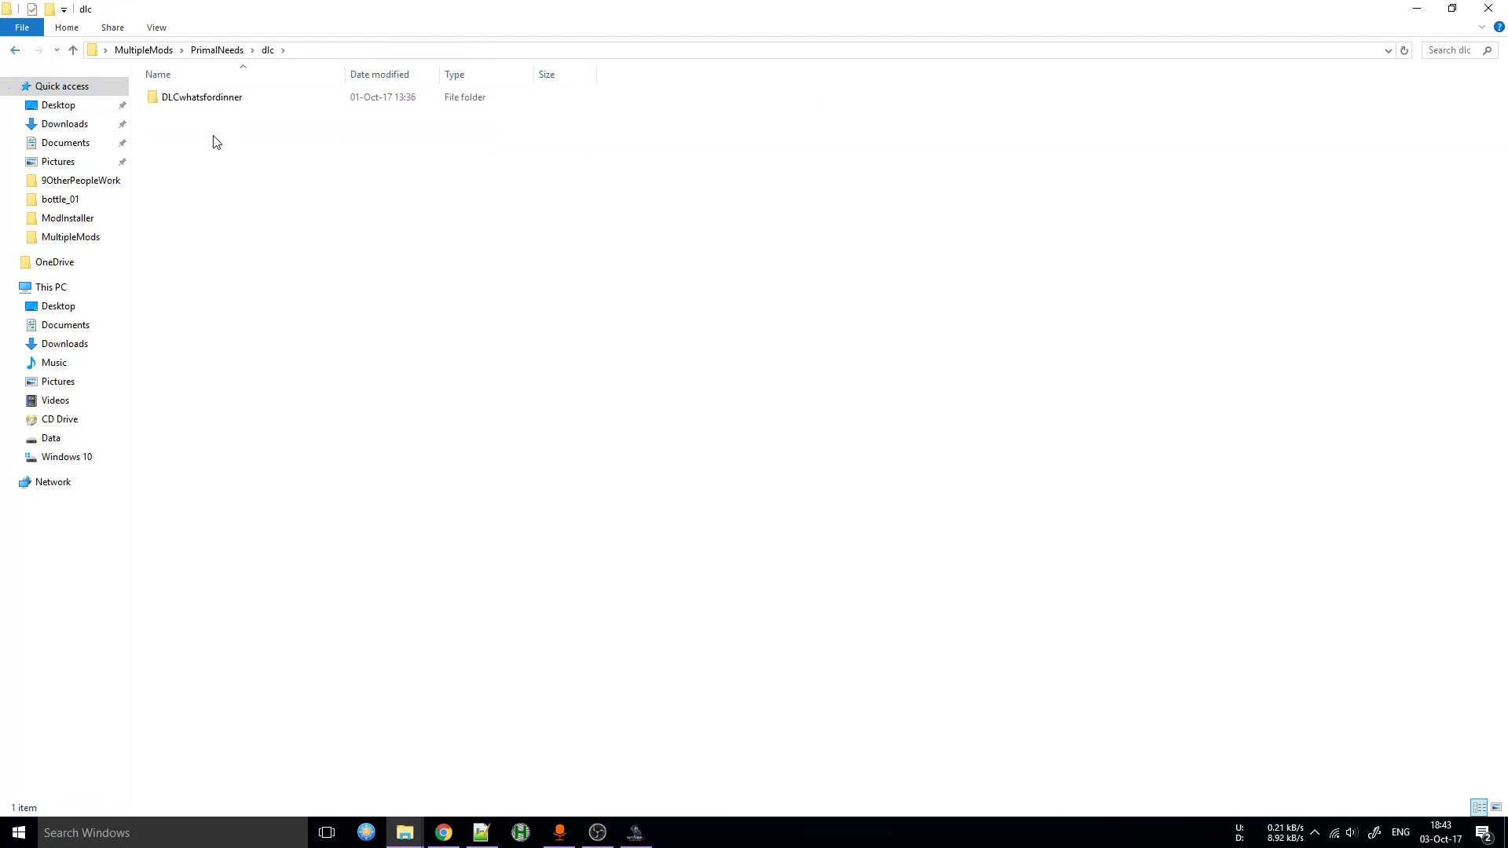
drag(383, 229, 118, 49)
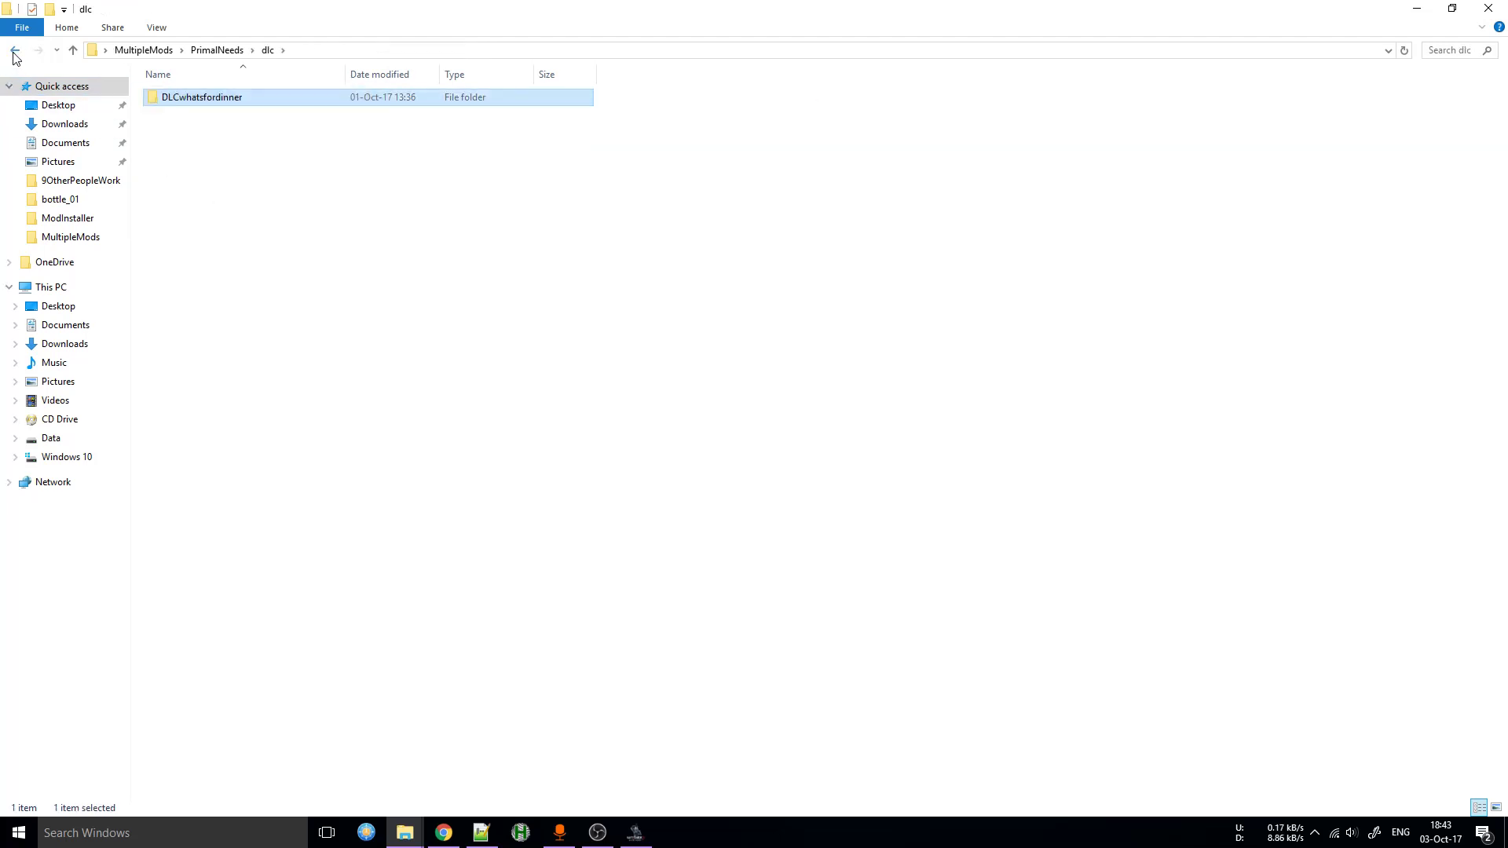
click(15, 53)
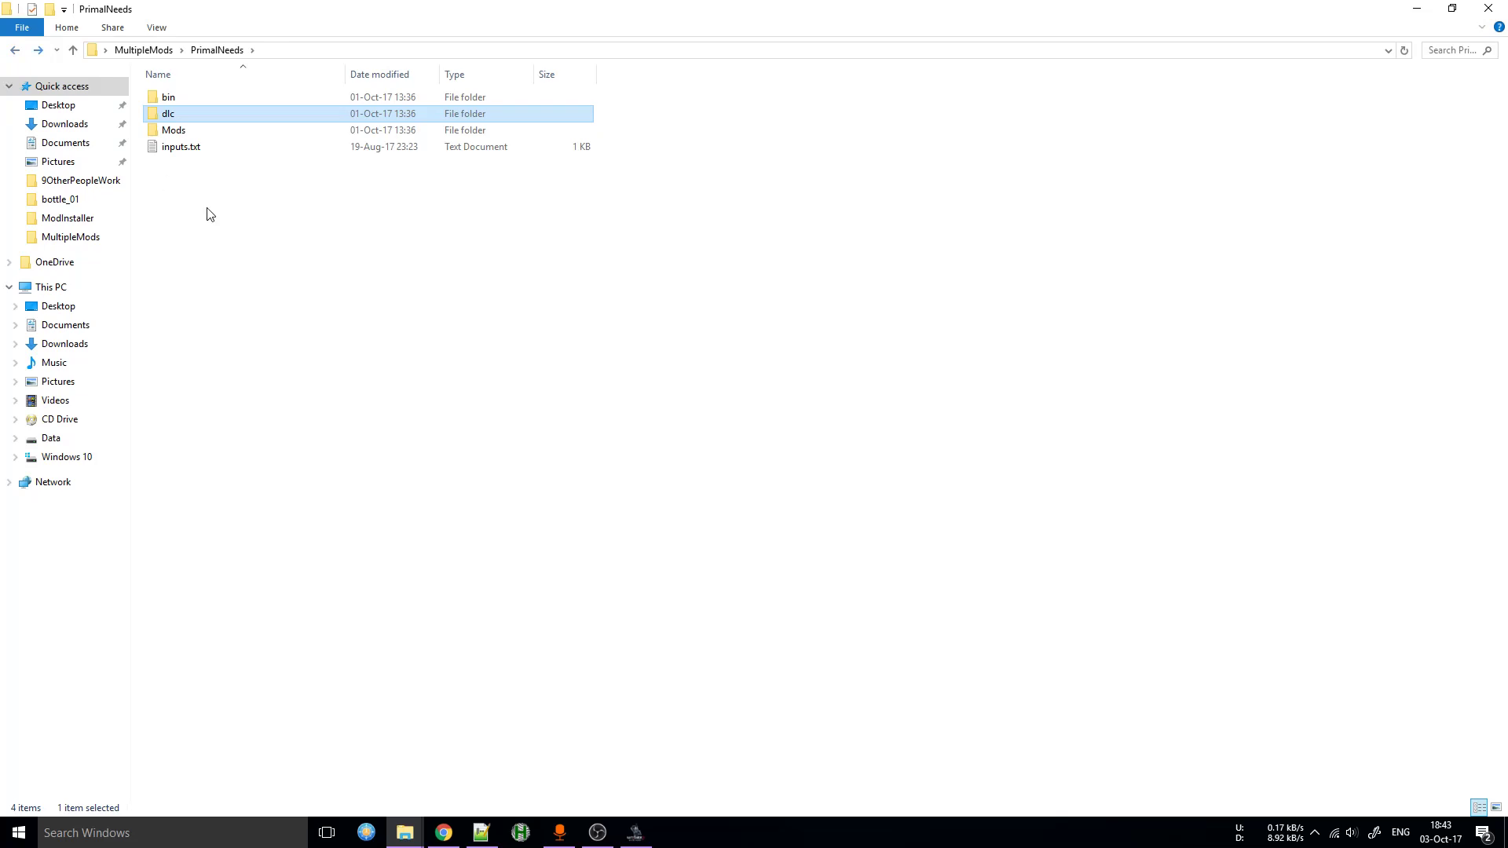
- Open the PrimalNeeds inputs.txt file and review its lines for input.xml and input.settings
double_click(189, 149)
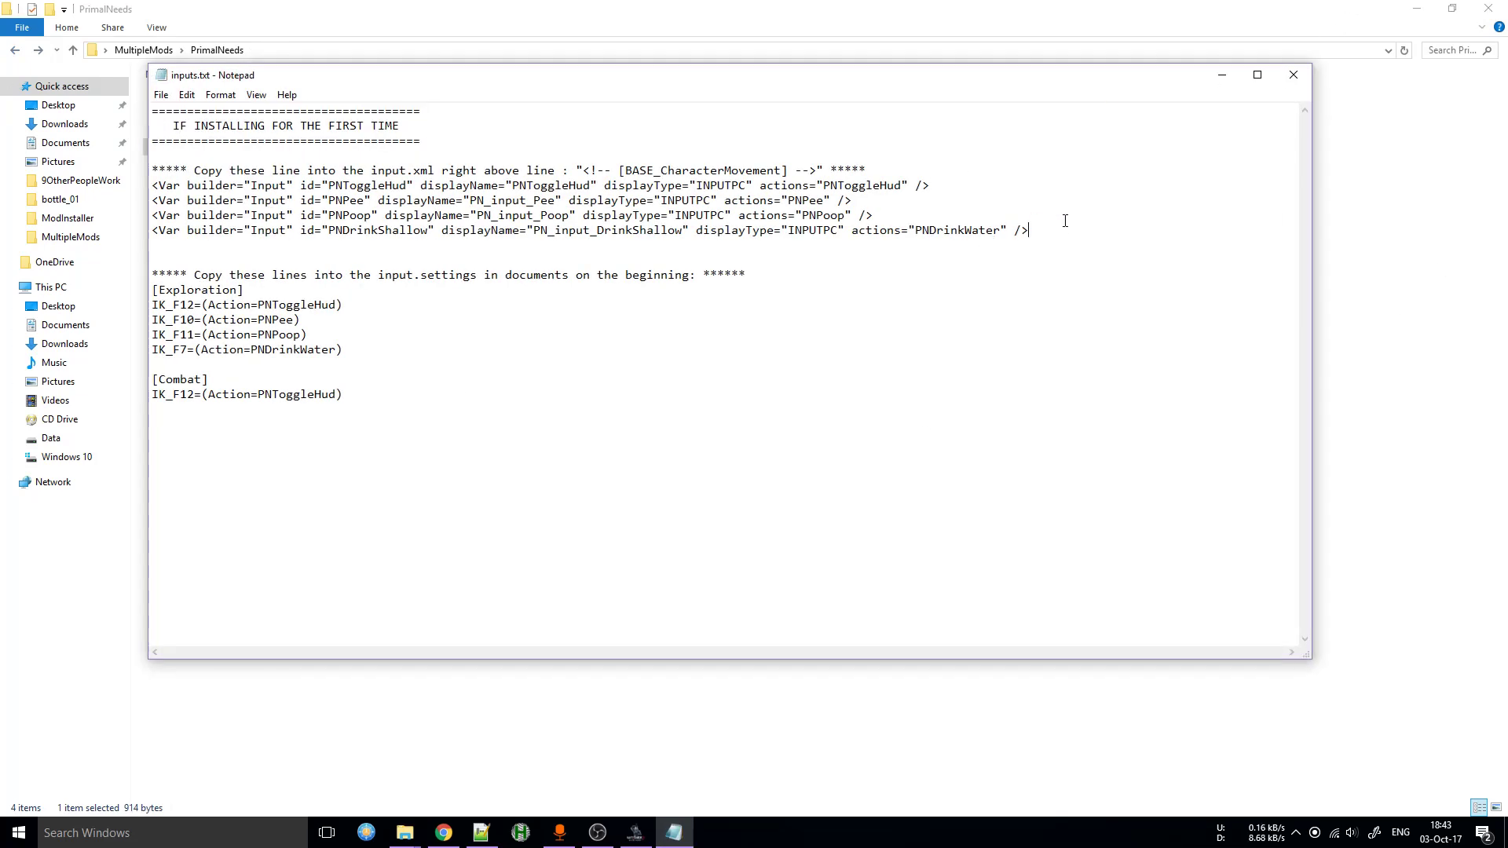
drag(1063, 230, 1077, 164)
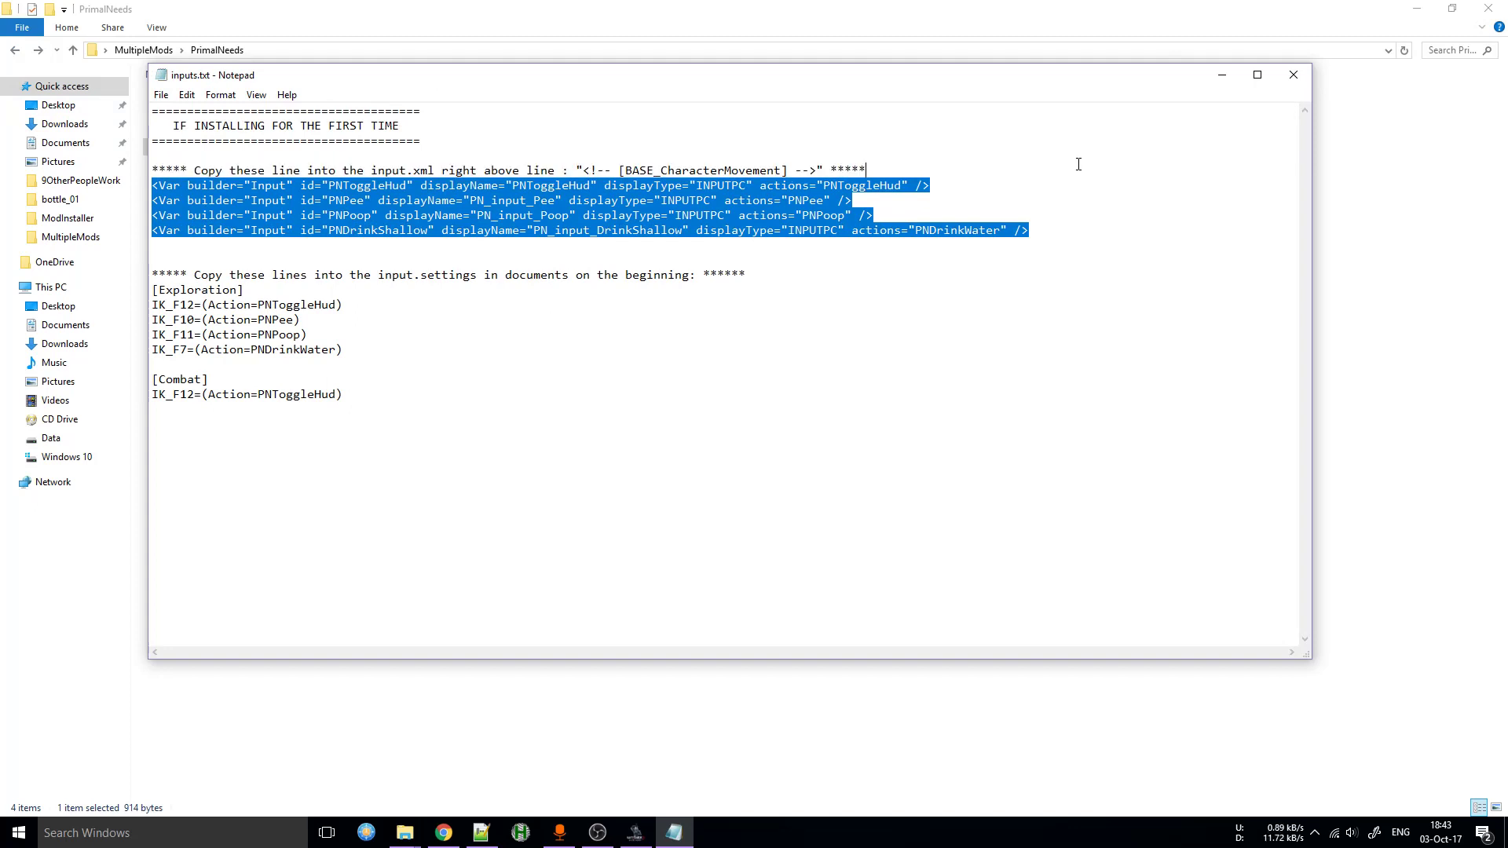
double_click(405, 171)
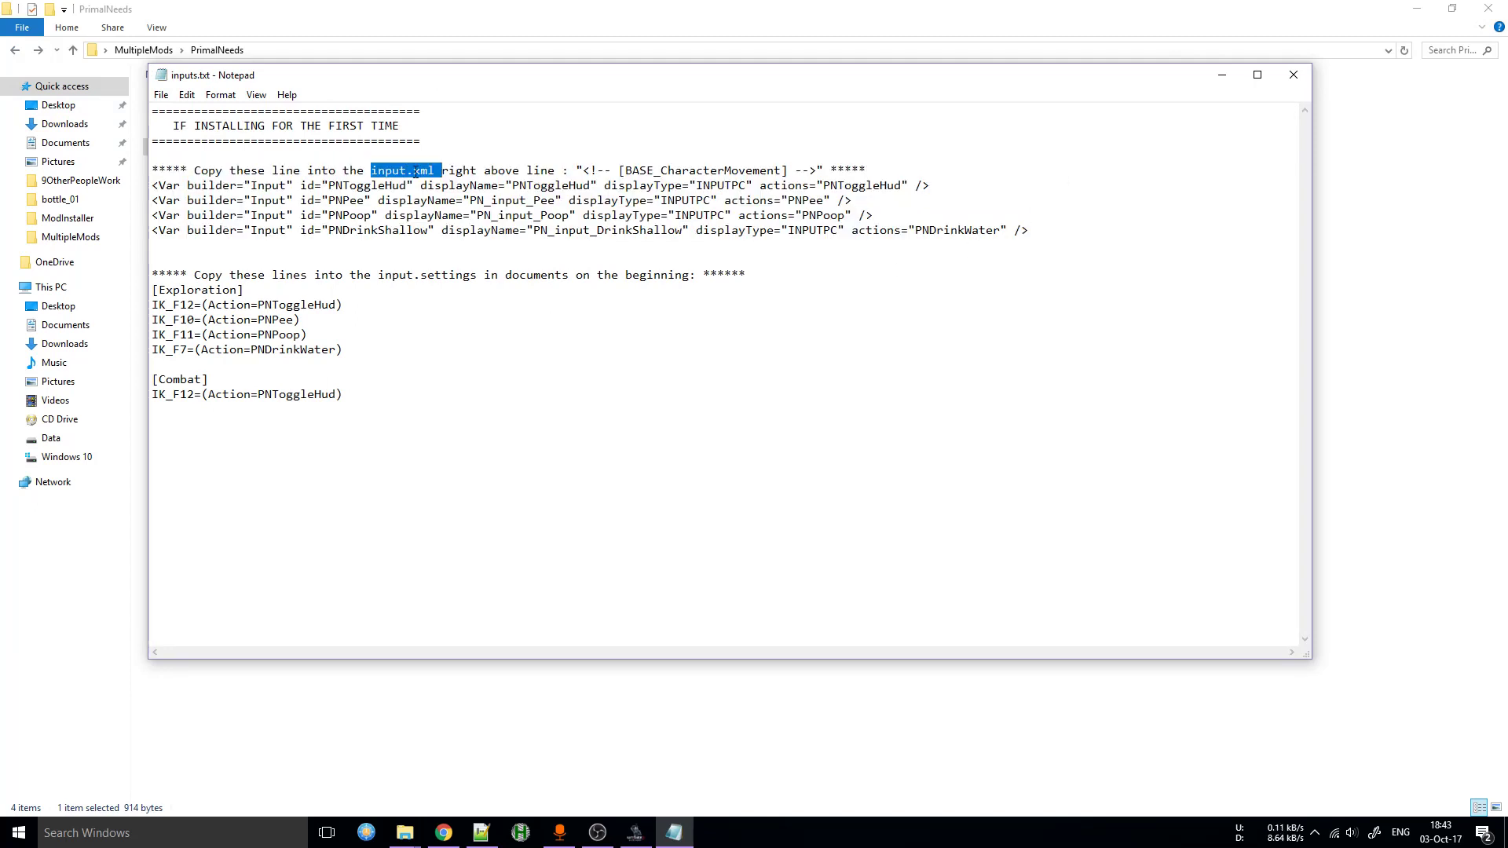
drag(343, 394, 117, 293)
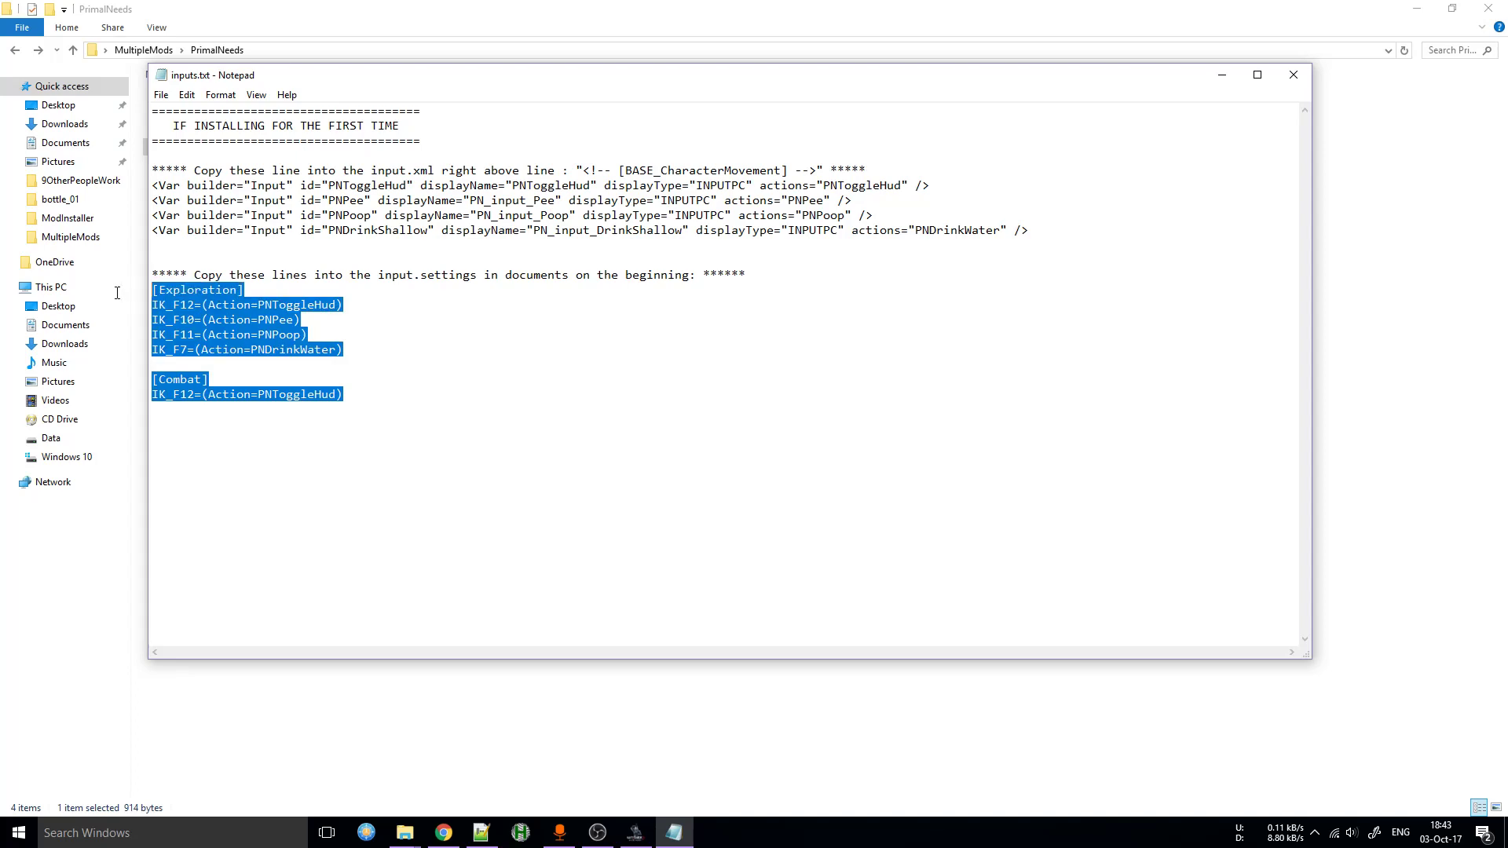
click(416, 317)
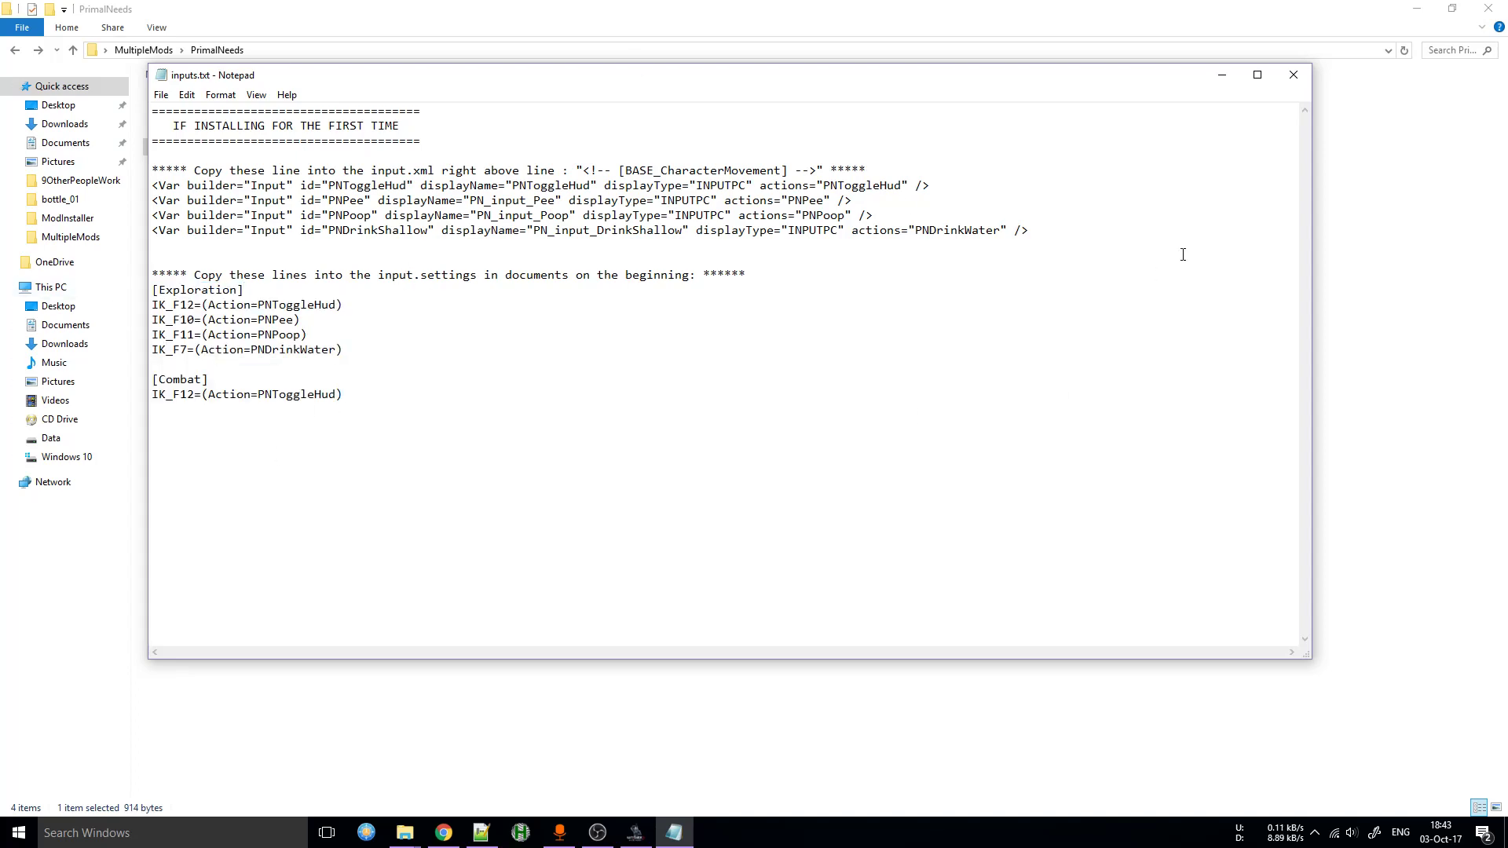
- Close inputs.txt, return to the MultipleMods folder and open the modFriendlyMeditation mod folder
key(alt+F4)
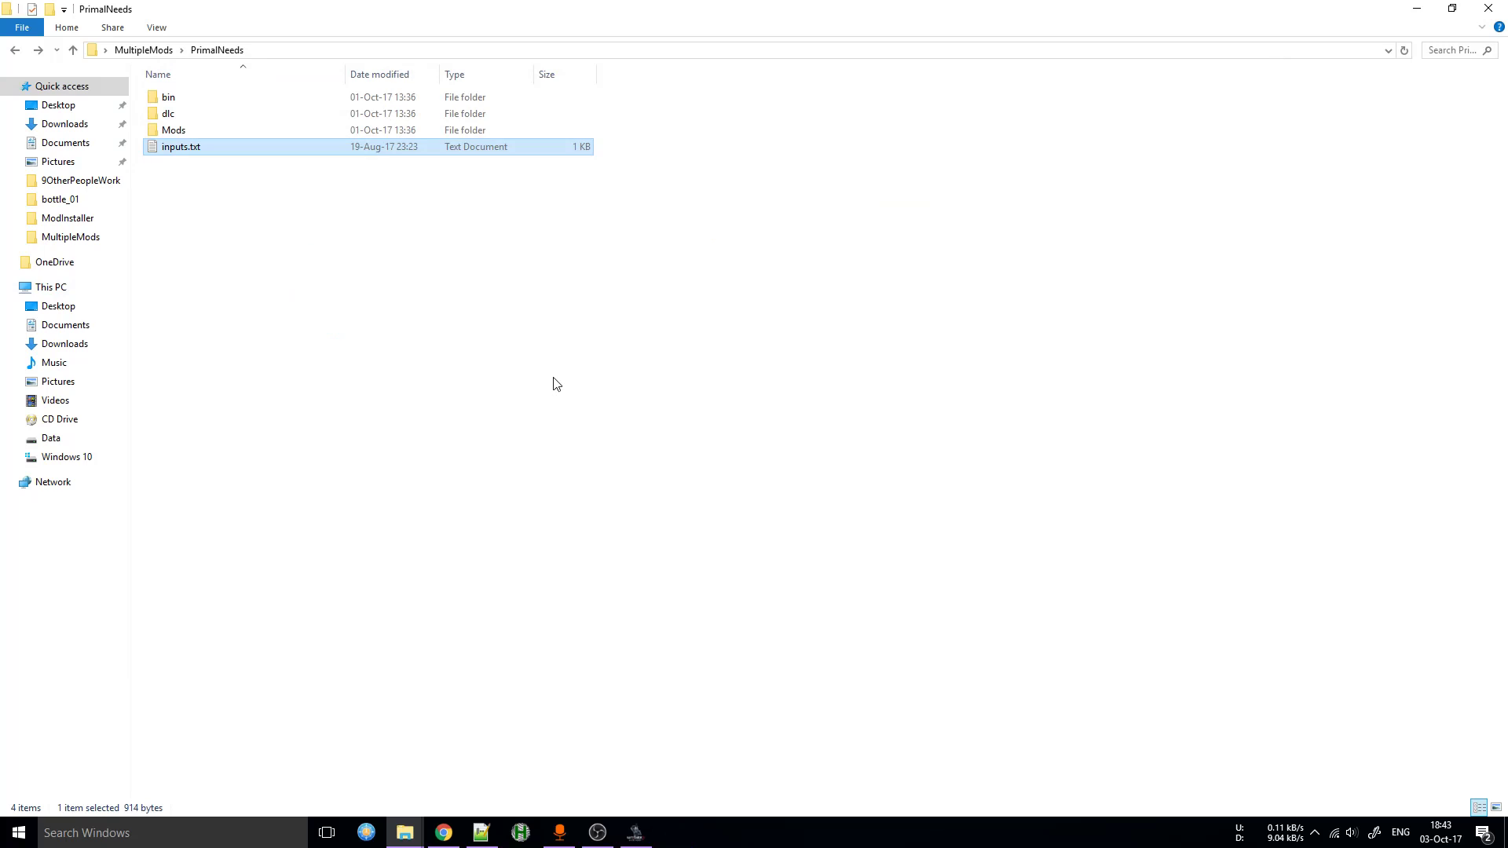
click(11, 56)
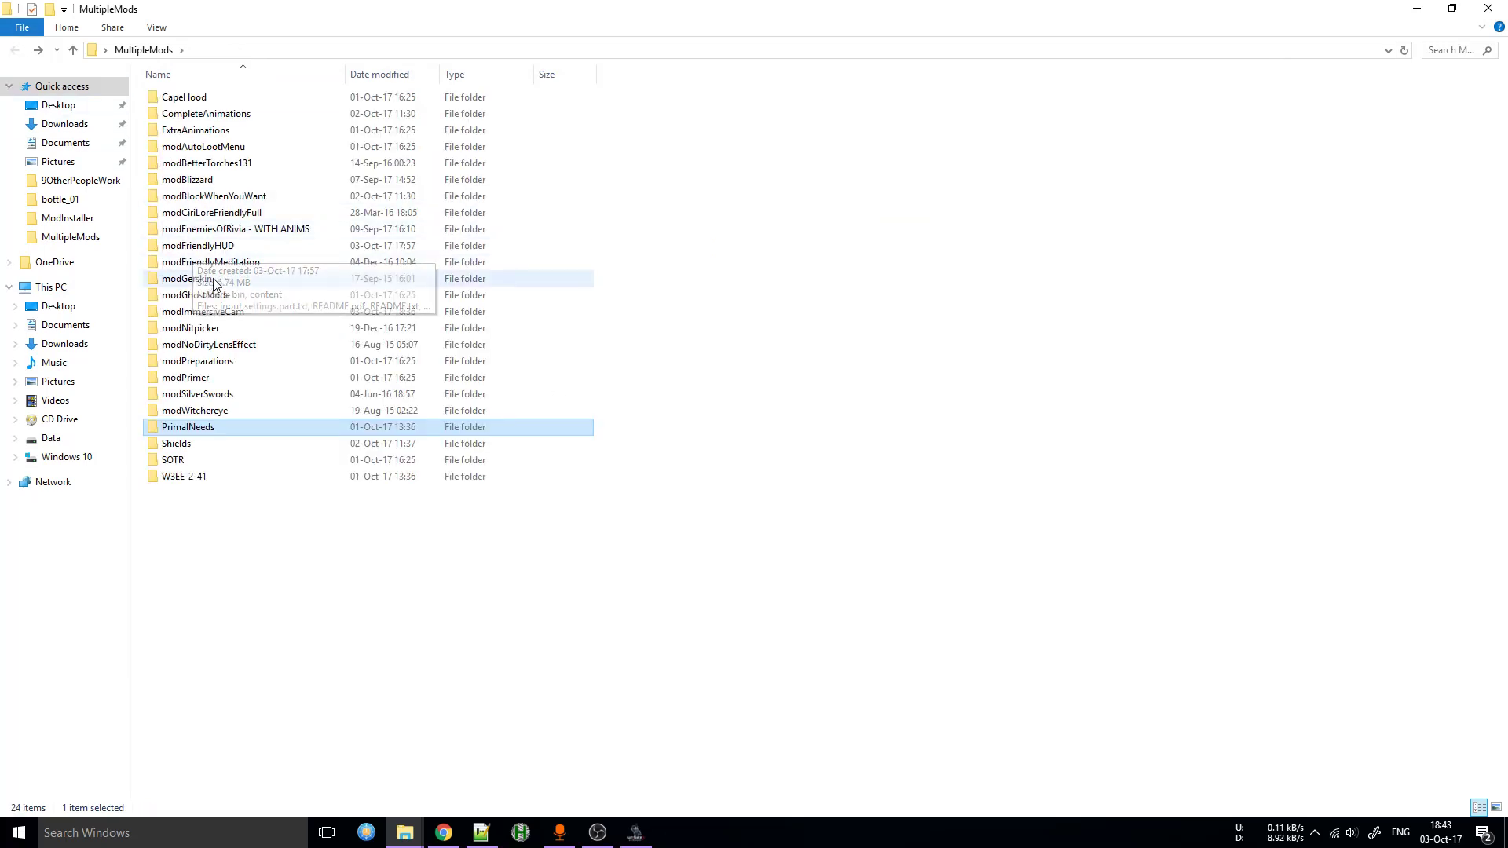
double_click(238, 266)
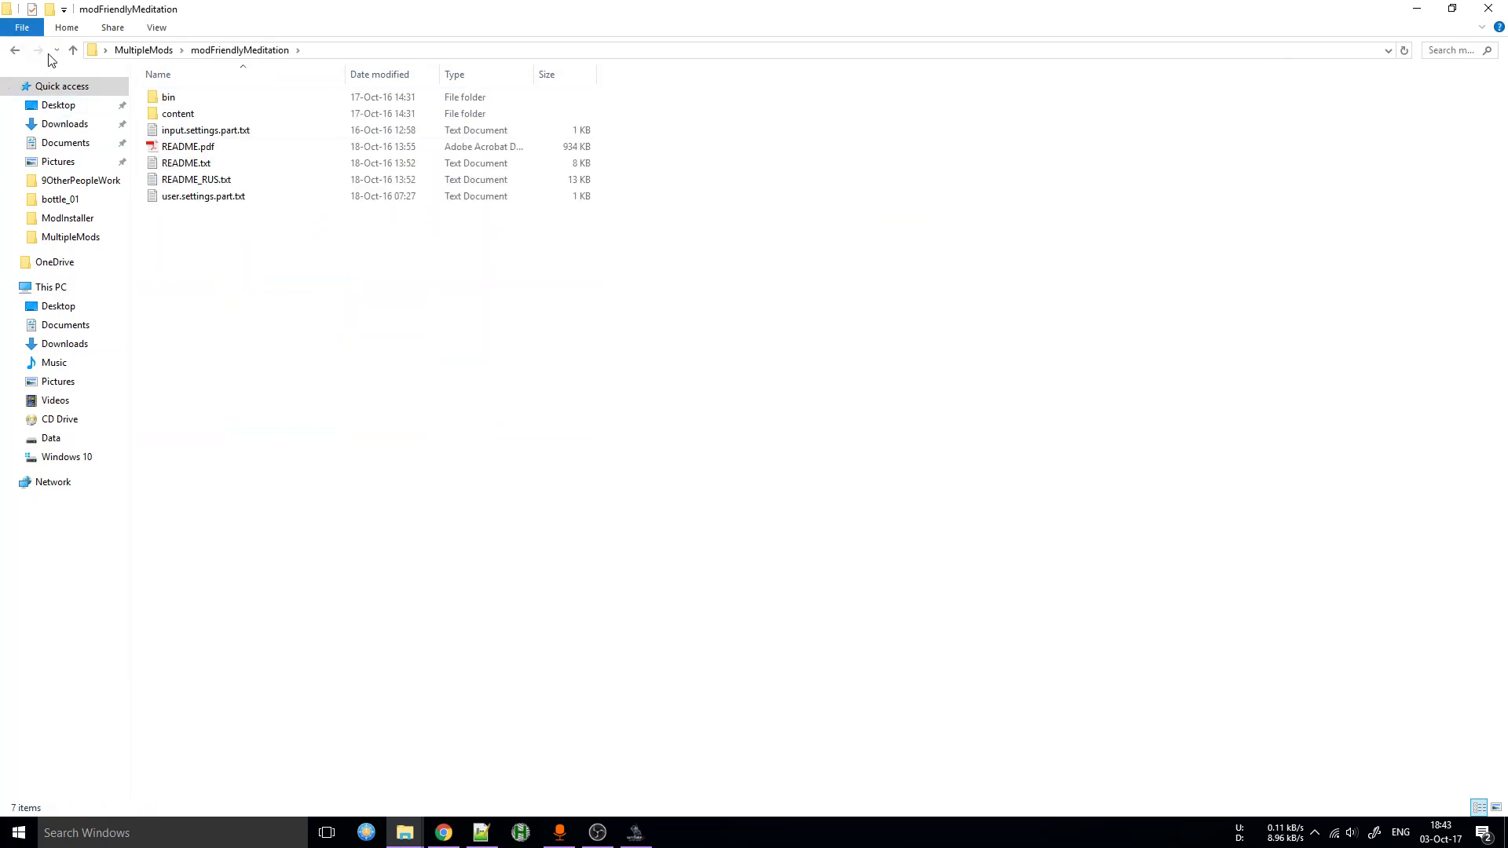
click(15, 50)
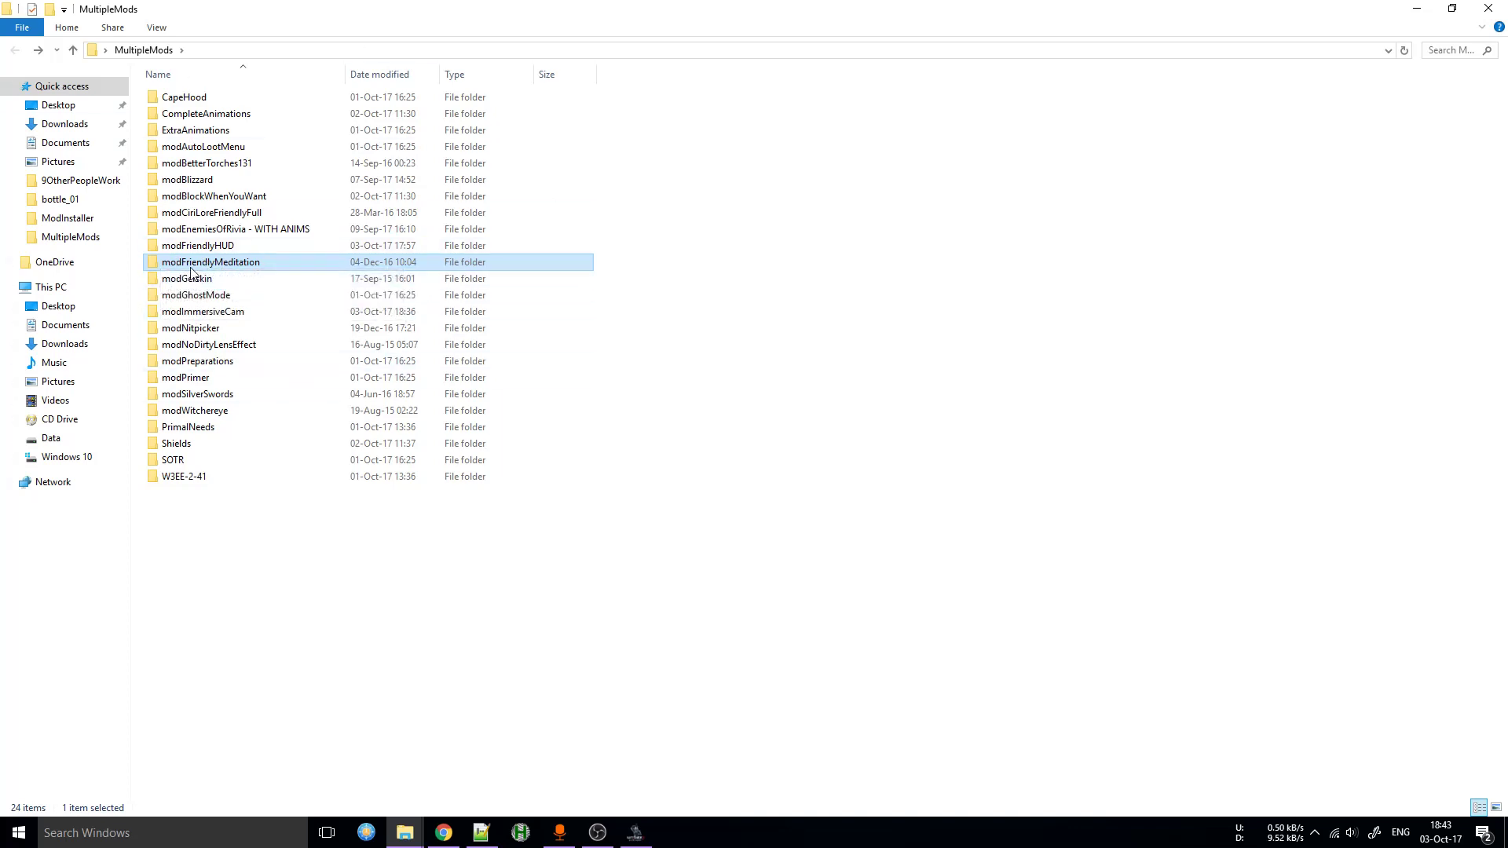
double_click(186, 265)
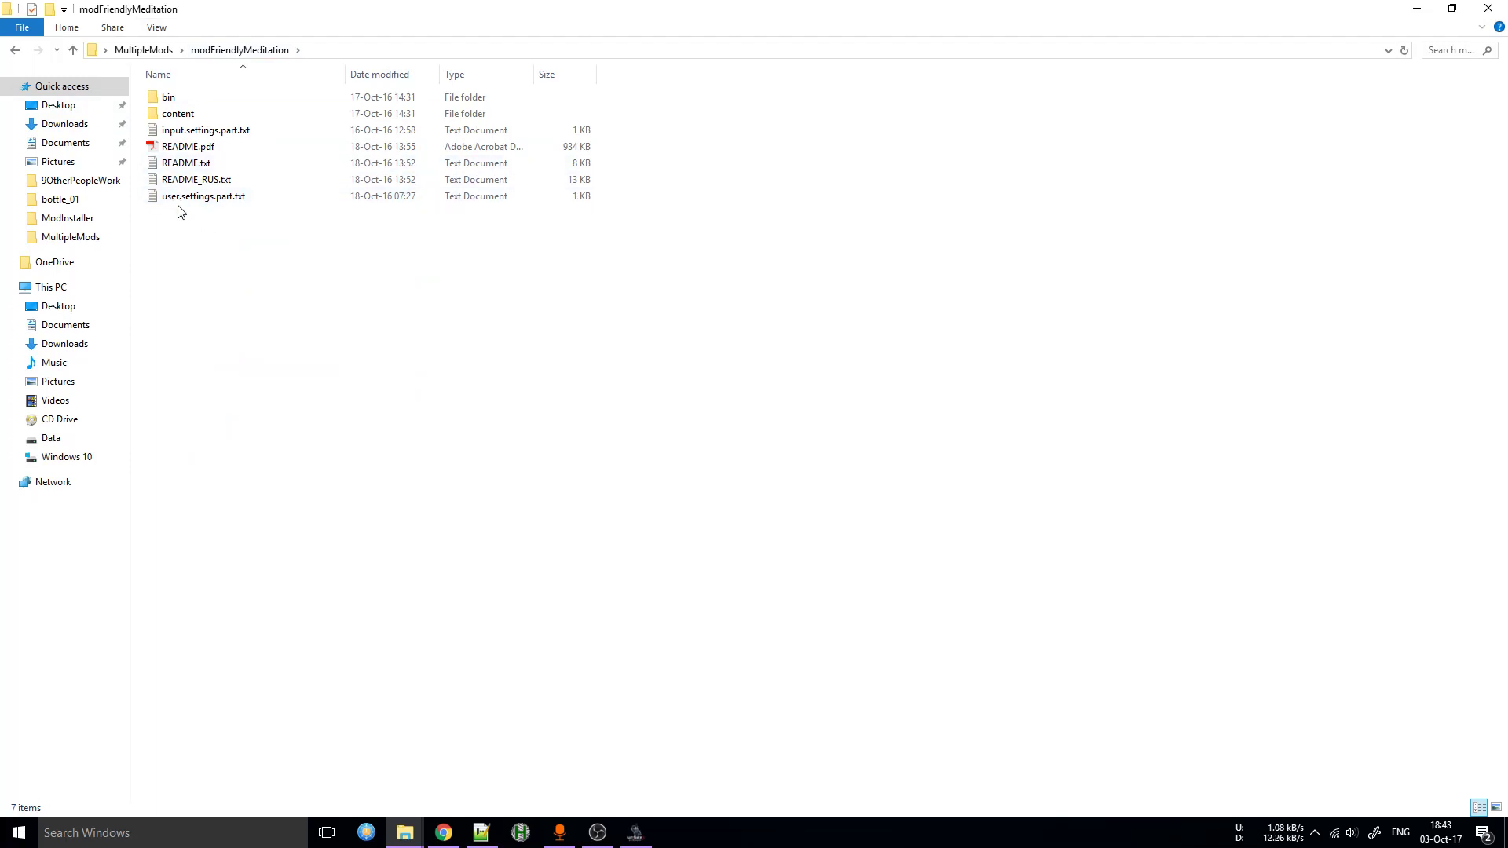
- Examine the modFriendlyMeditation bin folder down to the XML files in config\r4game\user_config_matrix\pc
click(210, 103)
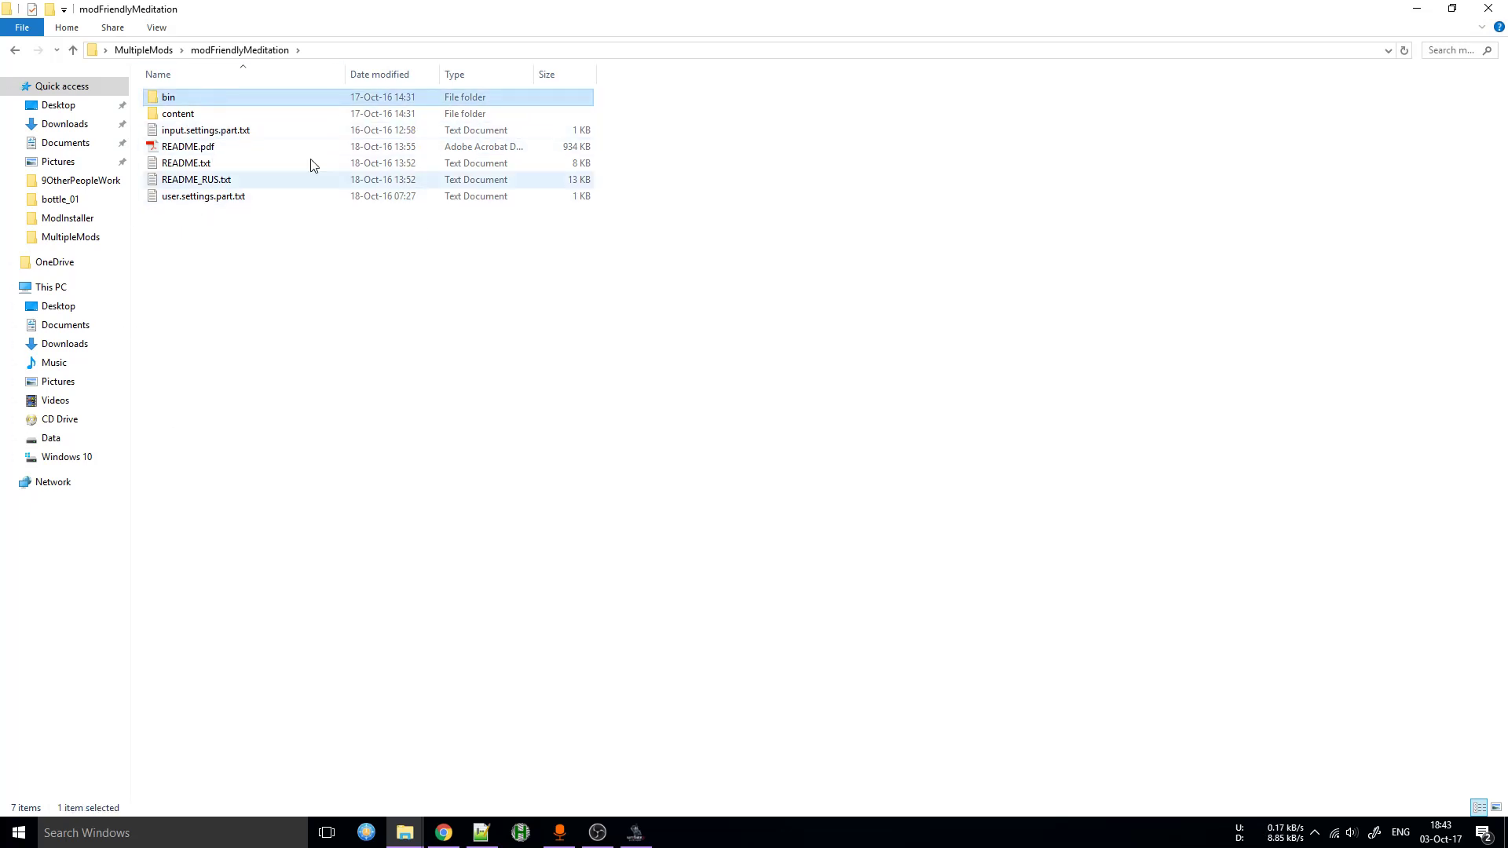
double_click(186, 94)
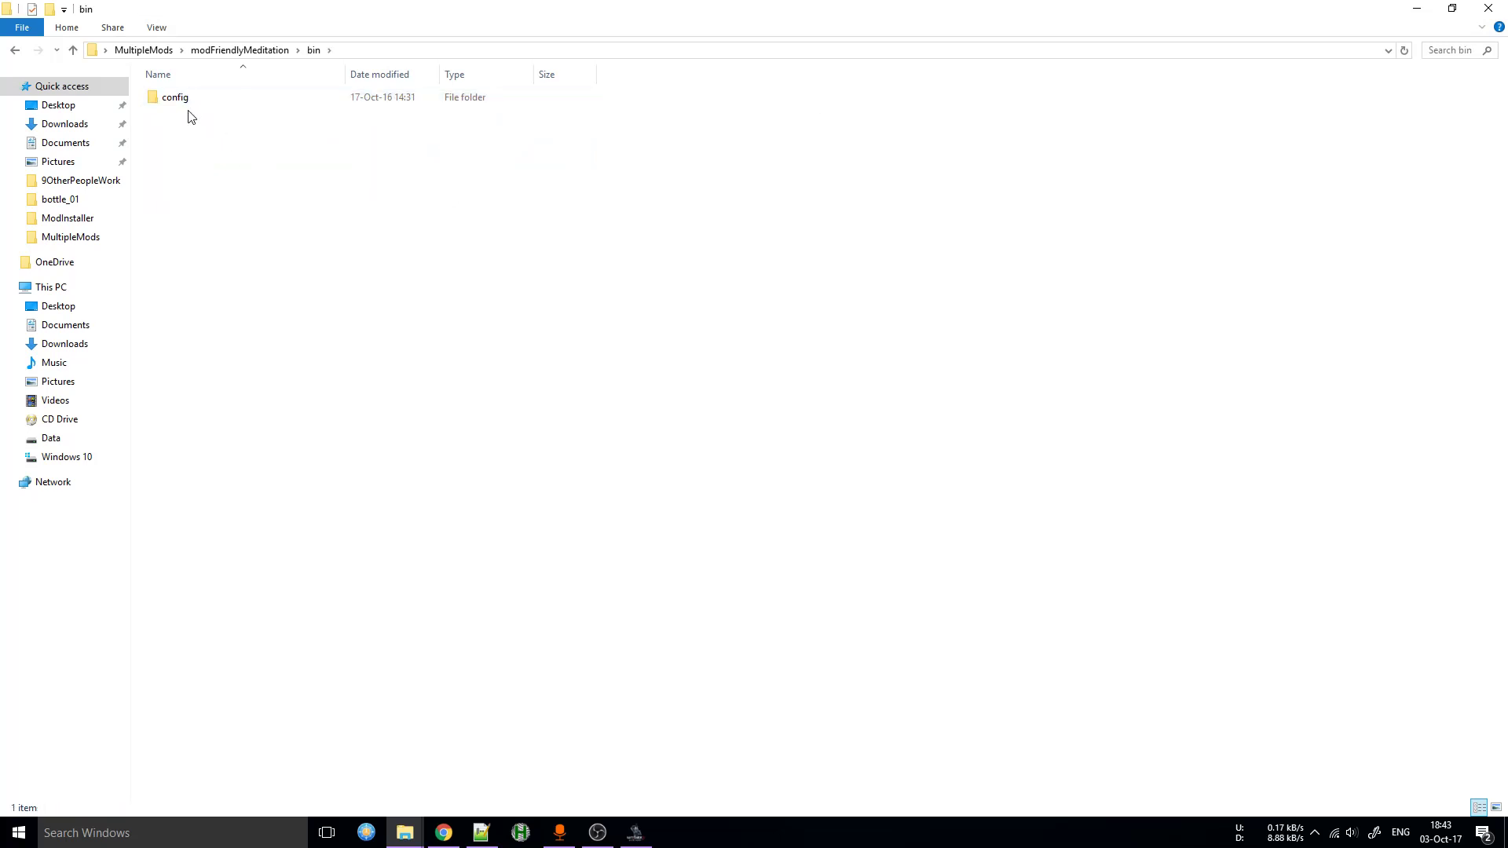
double_click(192, 99)
double_click(202, 100)
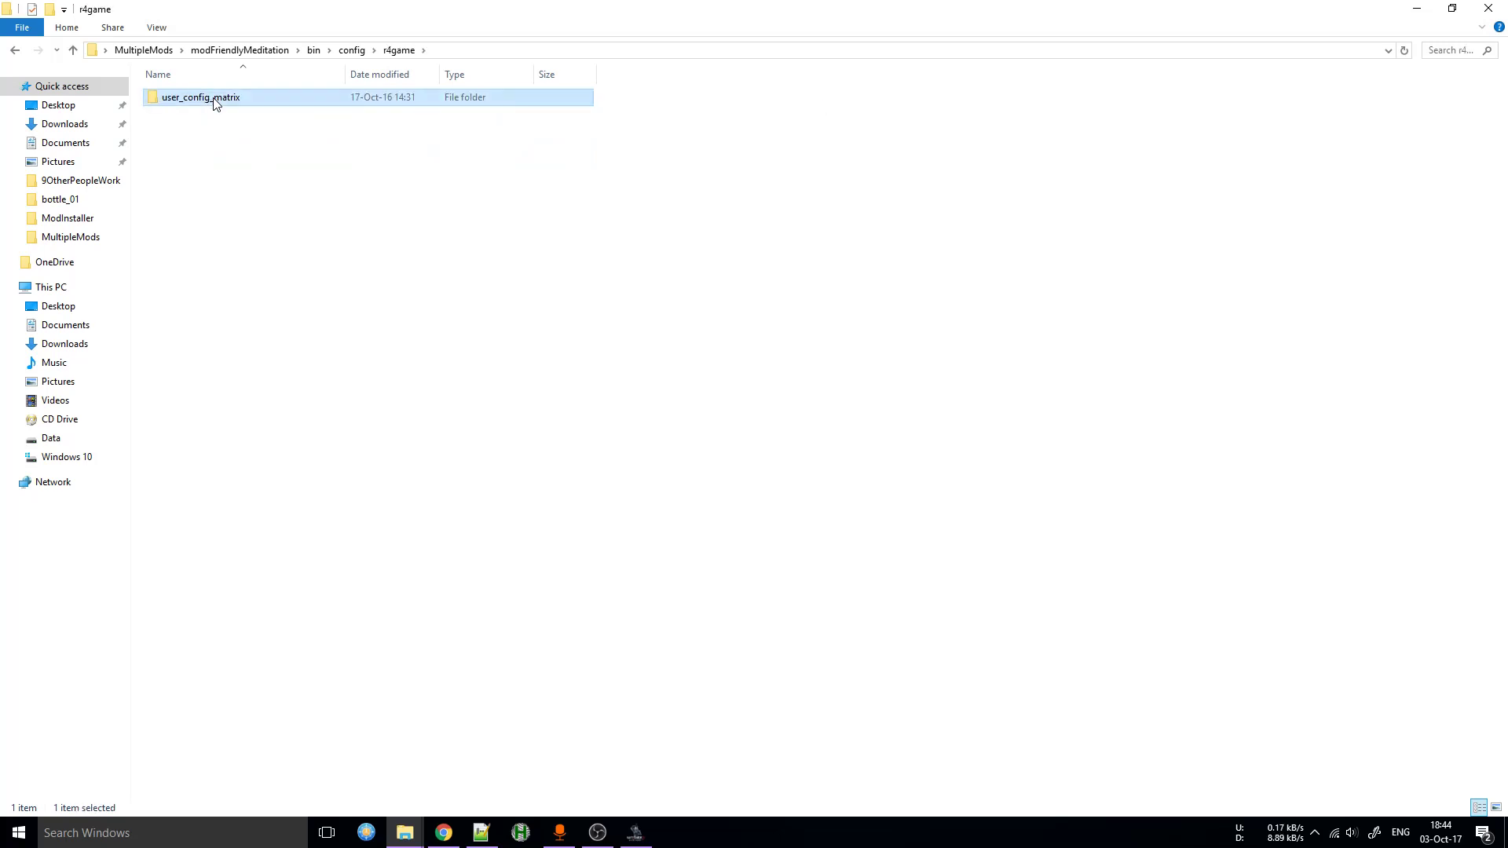
double_click(214, 103)
double_click(227, 104)
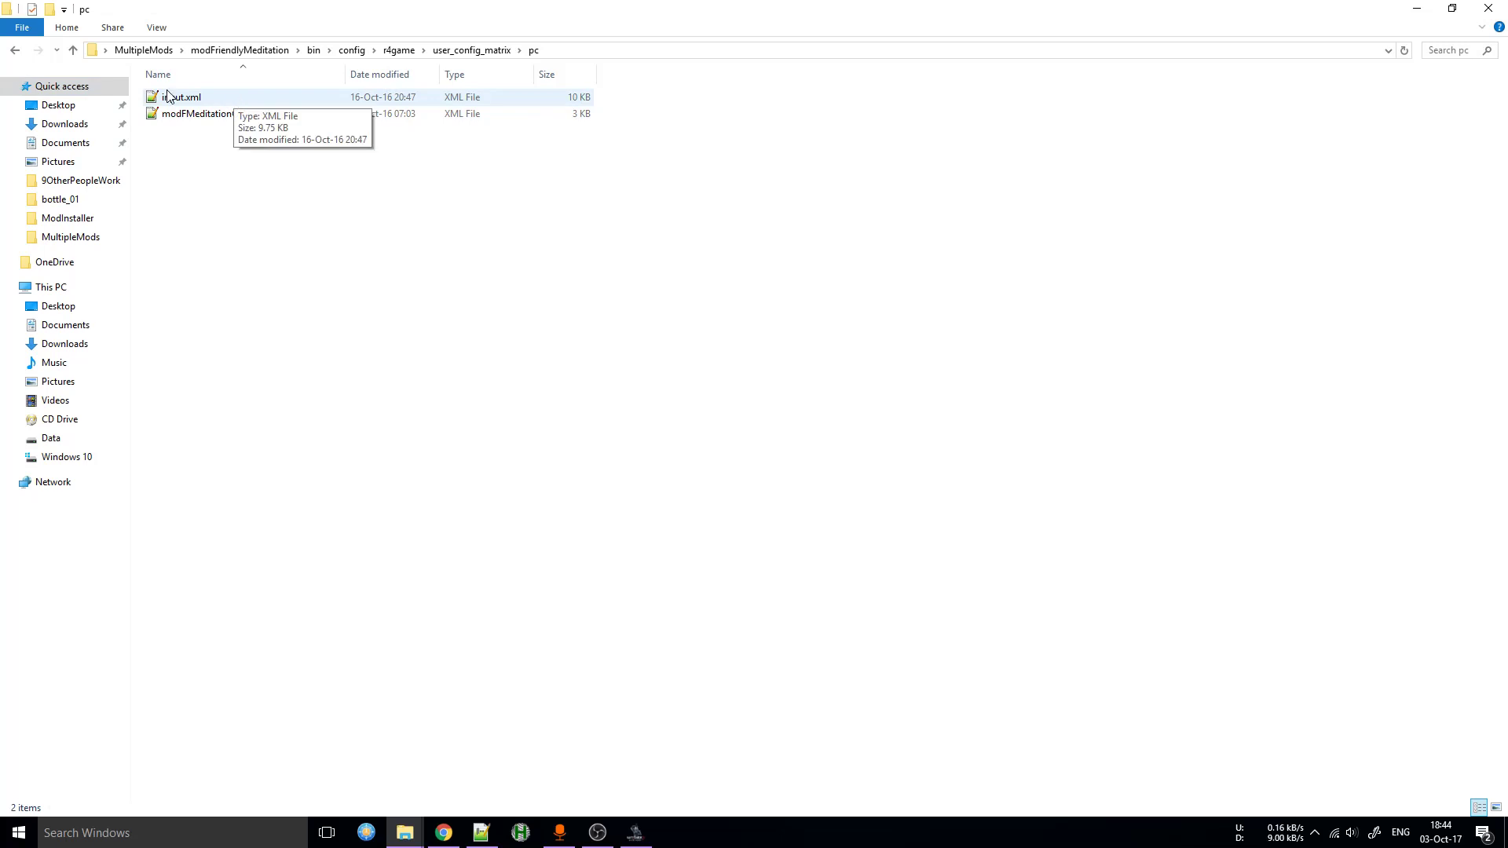
- Go back up to the MultipleMods folder and close its window
click(14, 55)
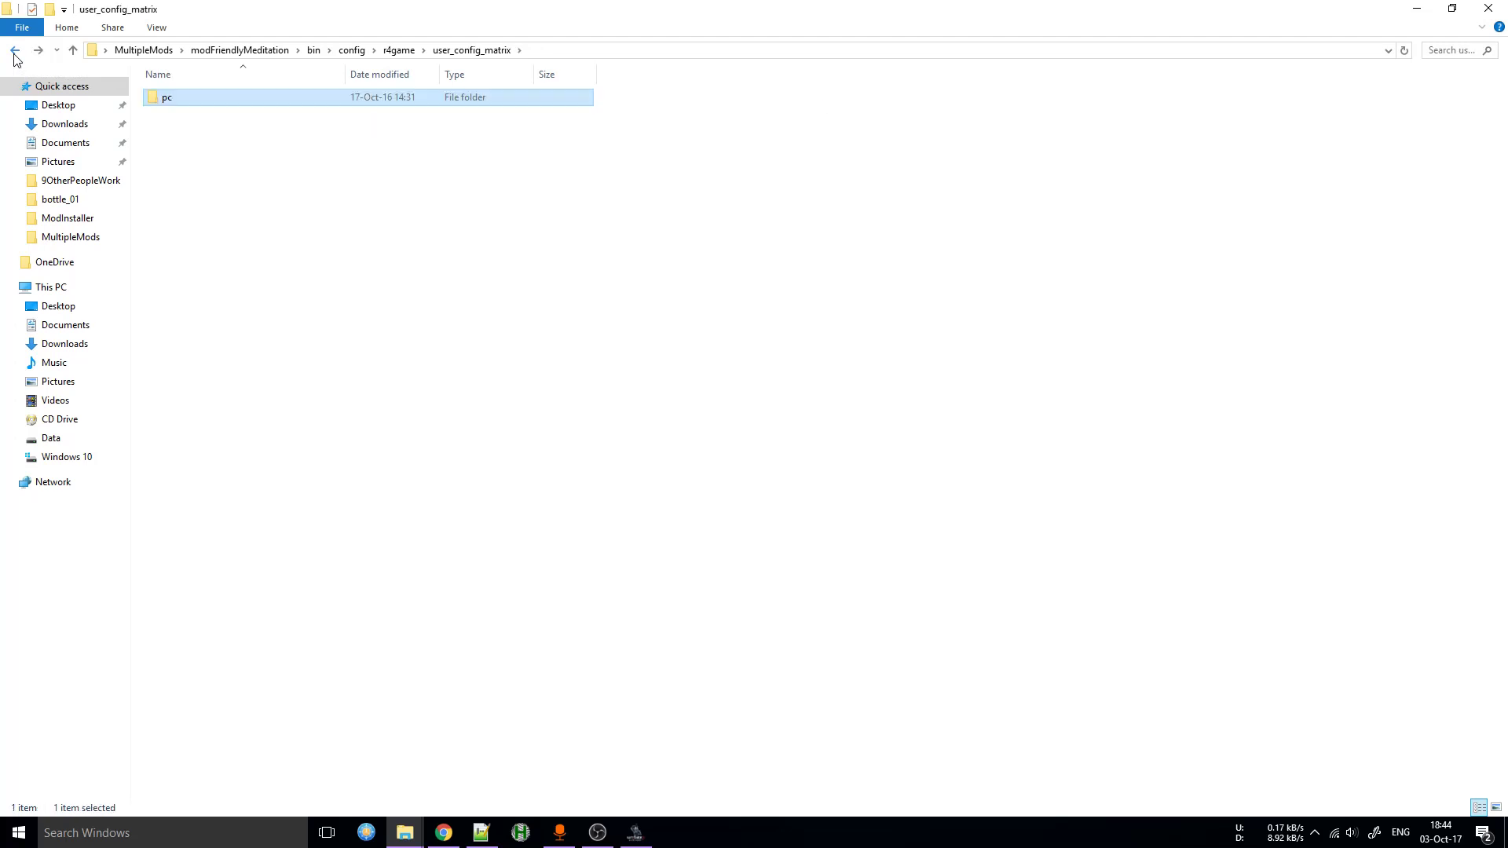
click(14, 55)
click(15, 55)
click(15, 55)
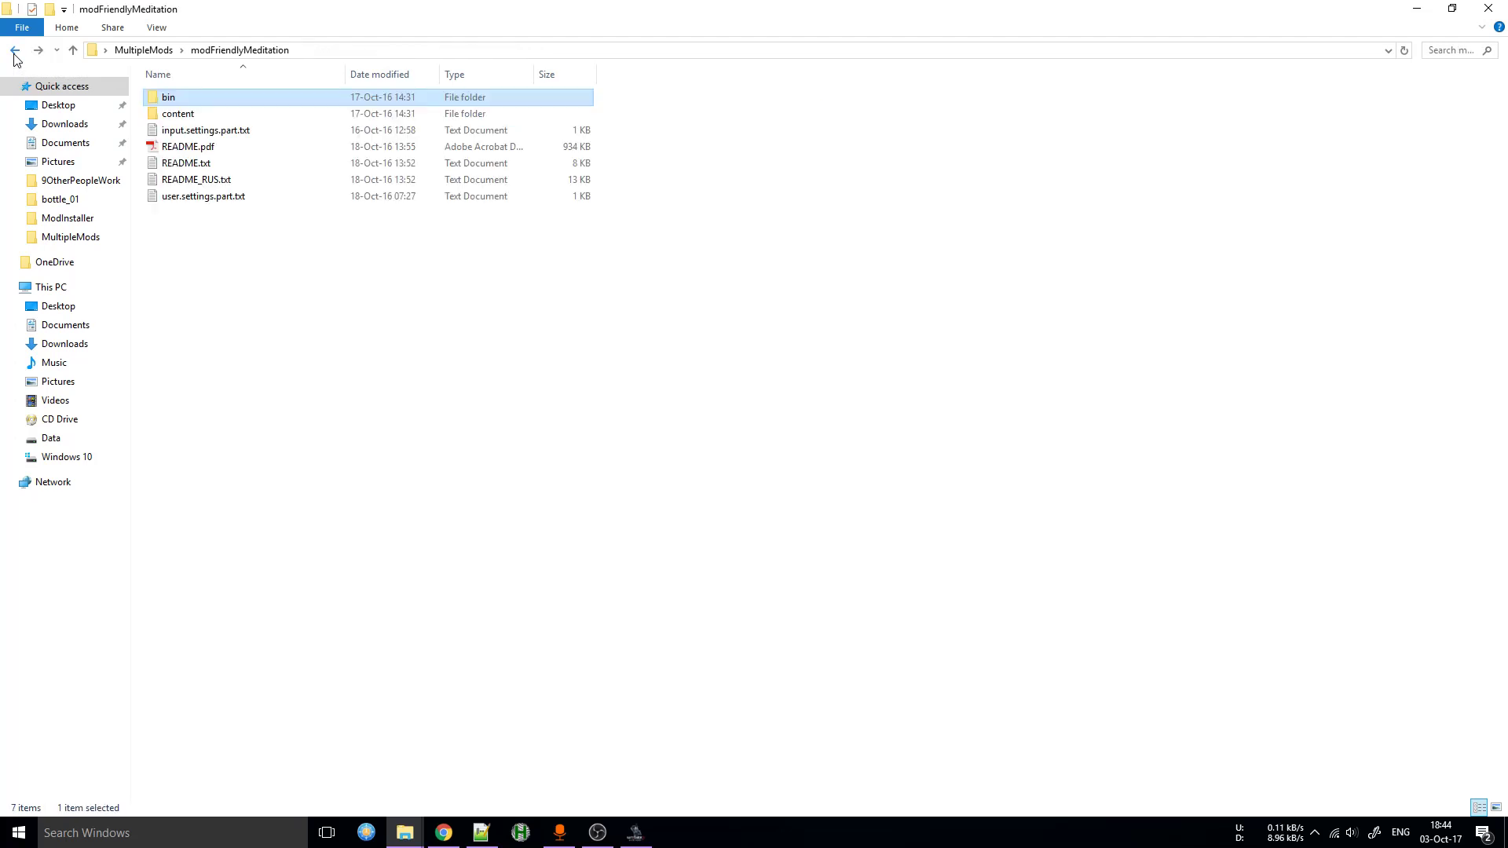
click(14, 55)
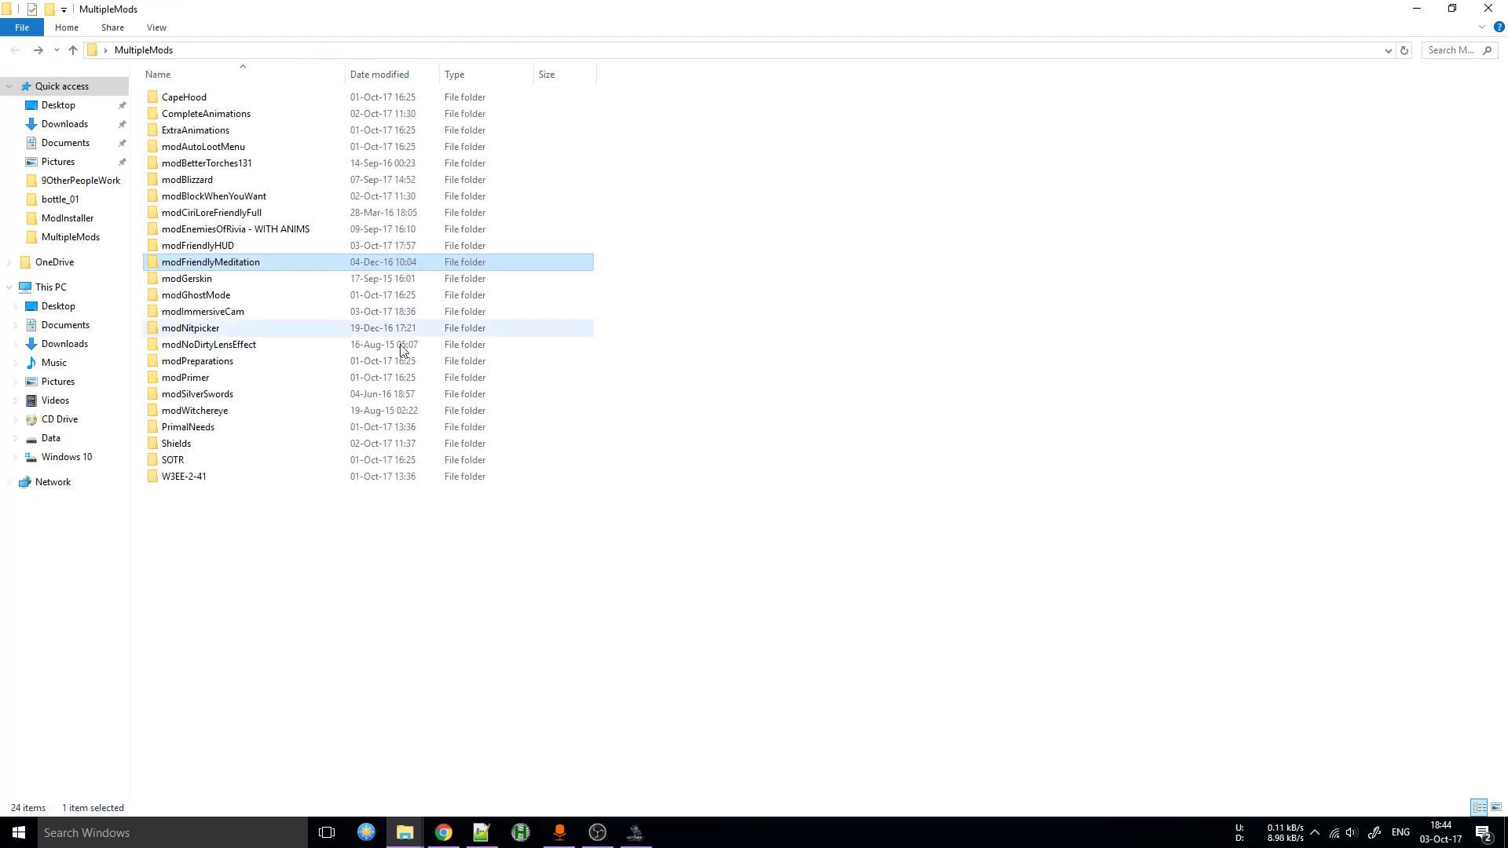
click(778, 558)
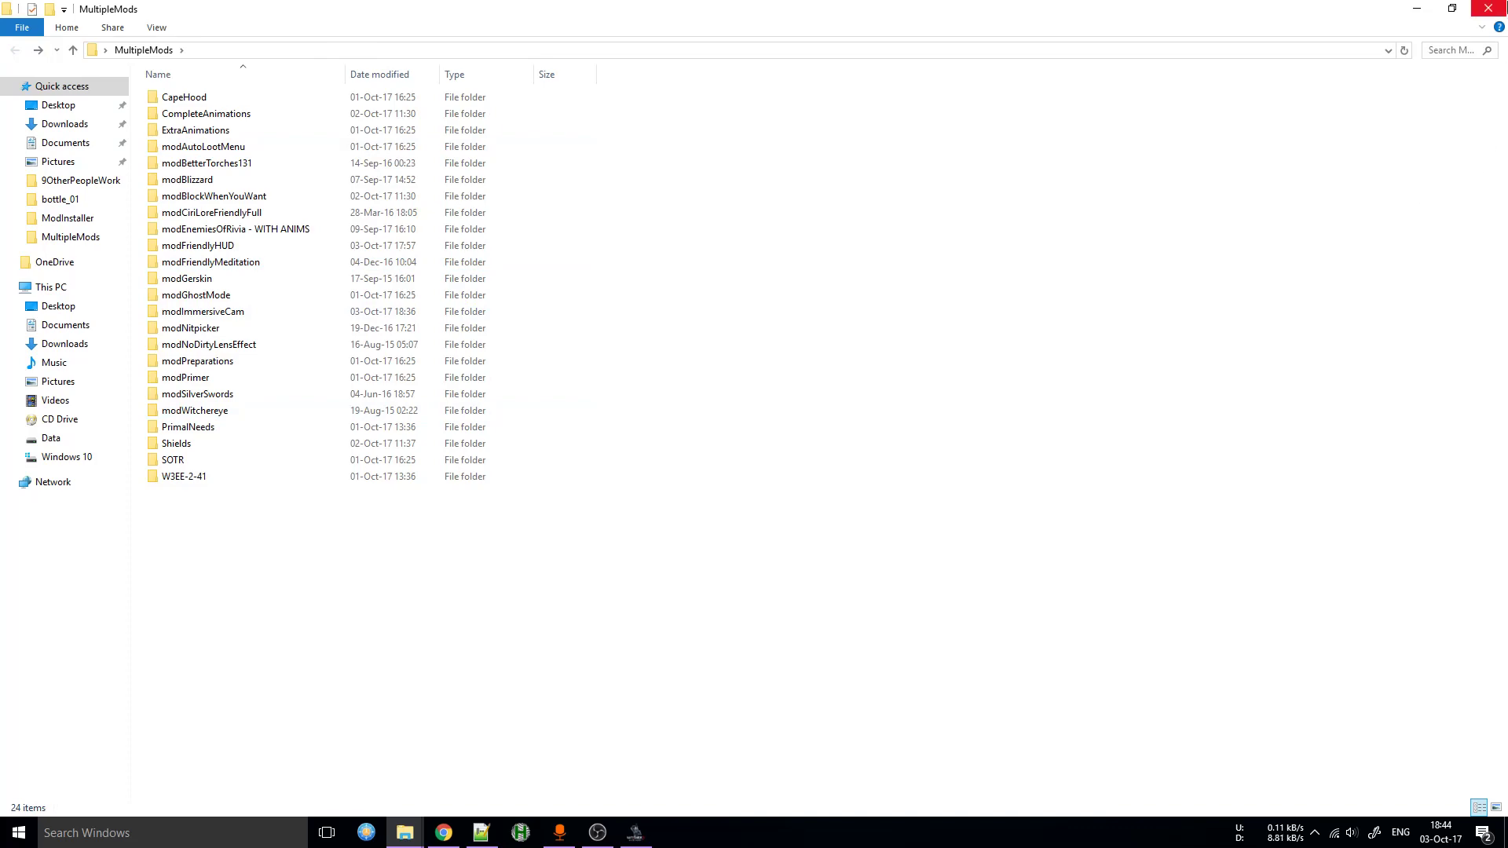
click(1506, 8)
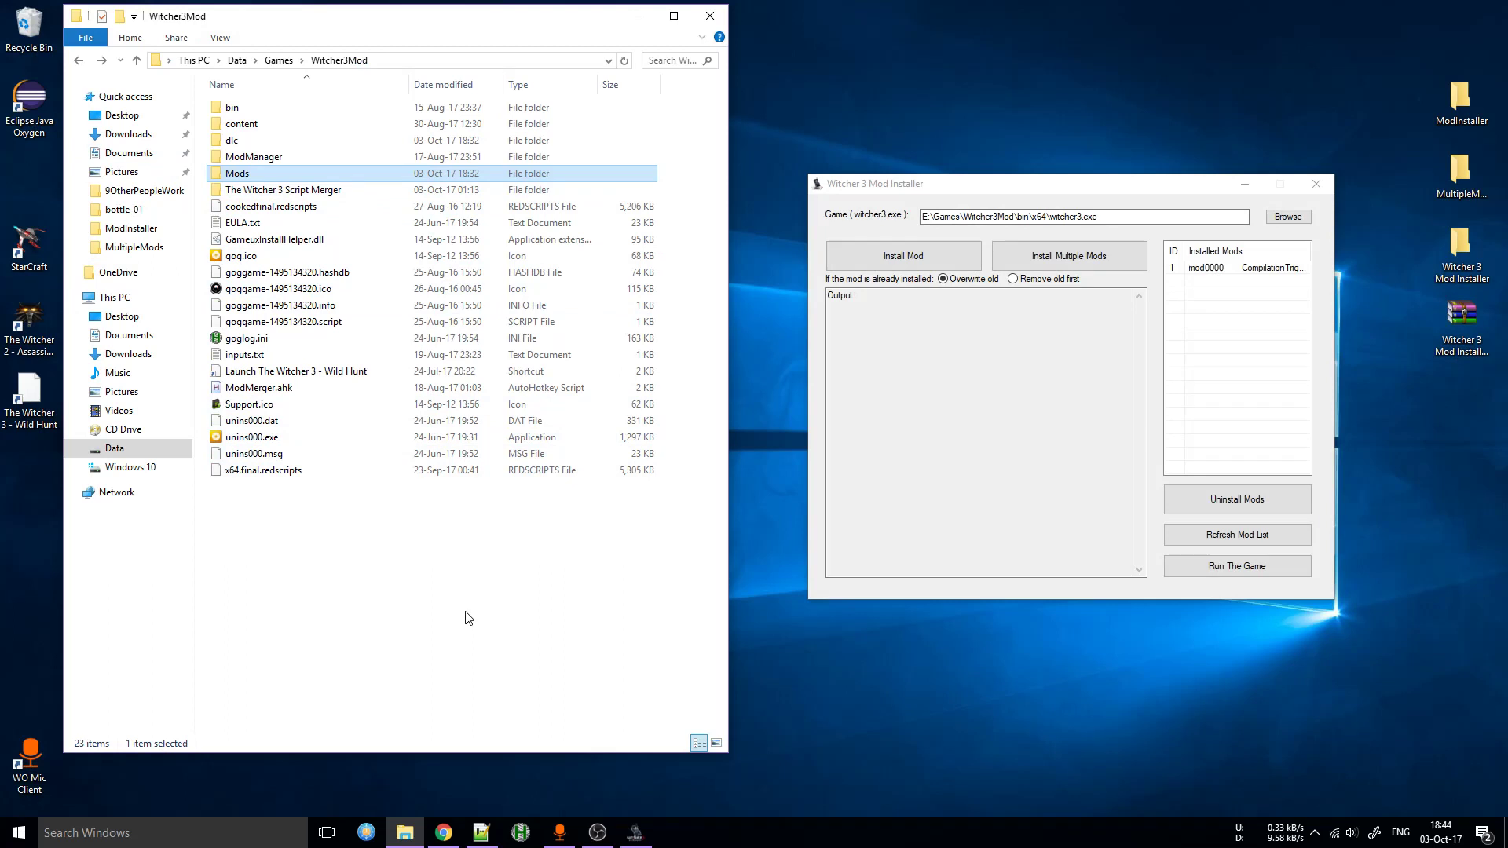
- Show the game's Mods and dlc folders in two stacked windows and move the Witcher 3 Mod Installer window up beside the Mods window
double_click(270, 173)
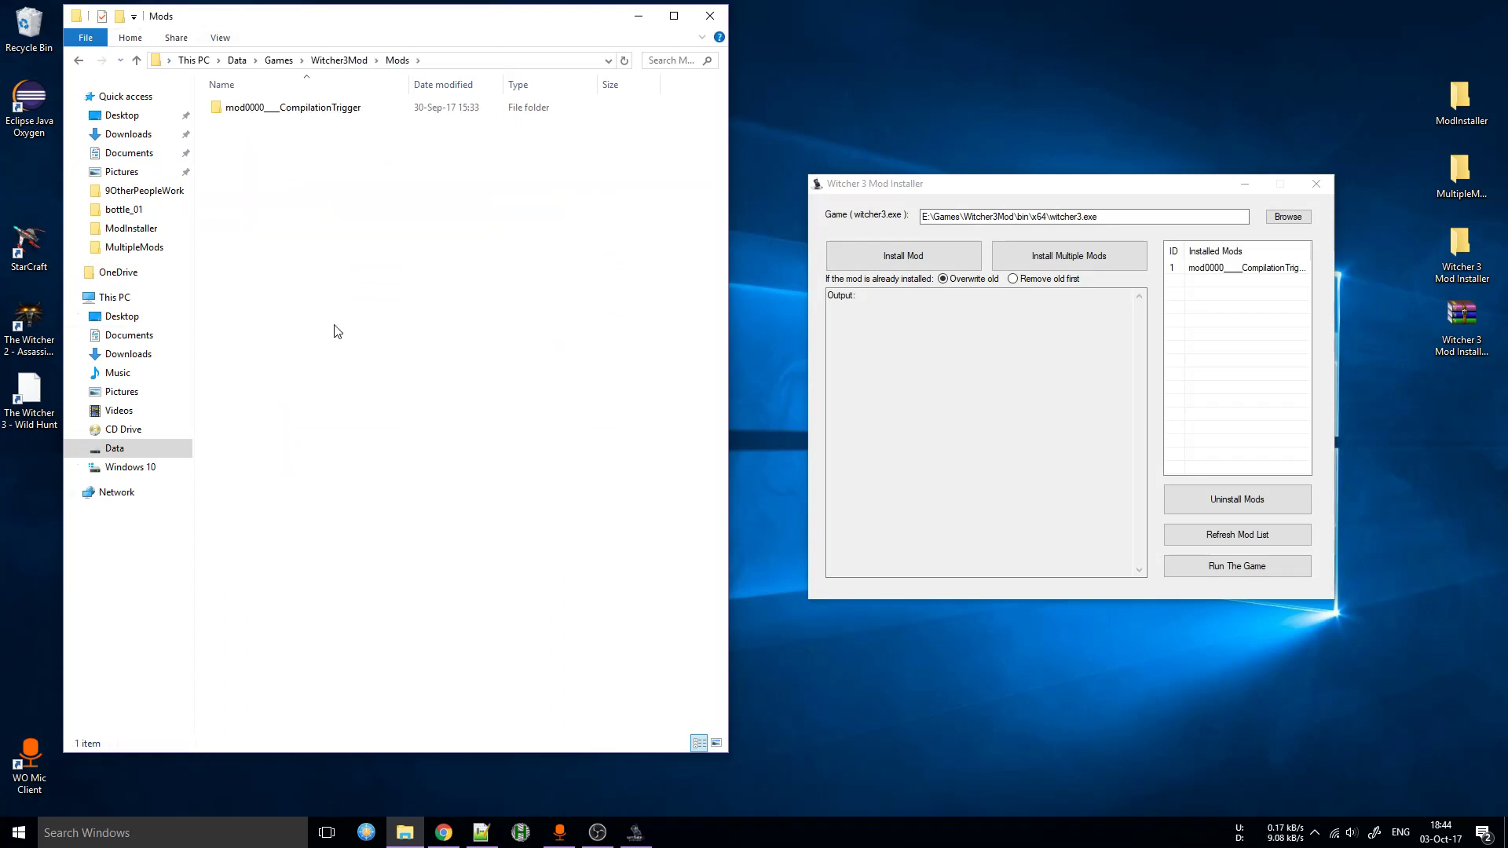
drag(402, 751, 382, 416)
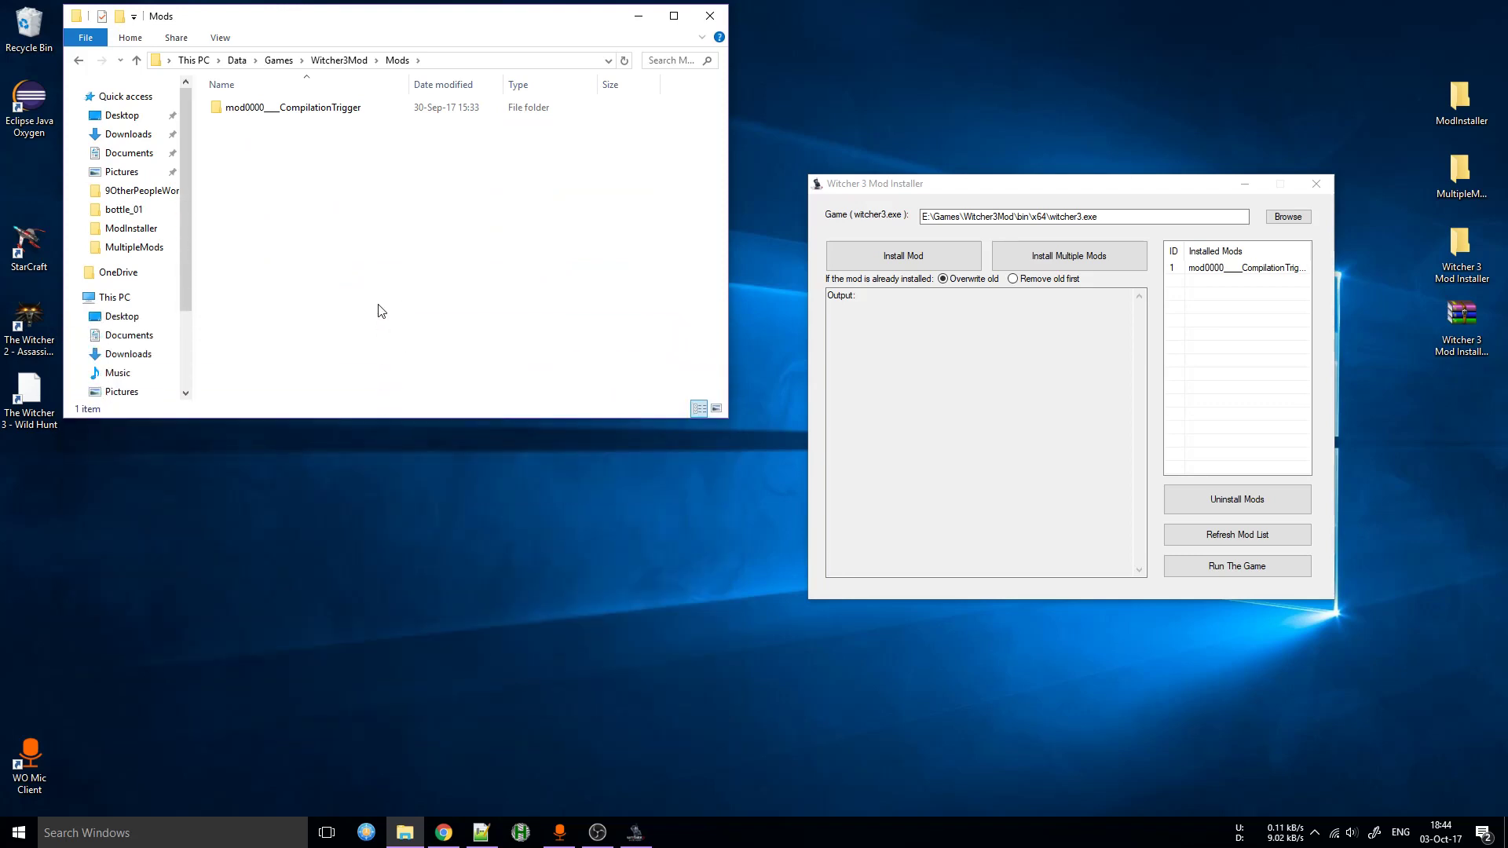
key(ctrl+n)
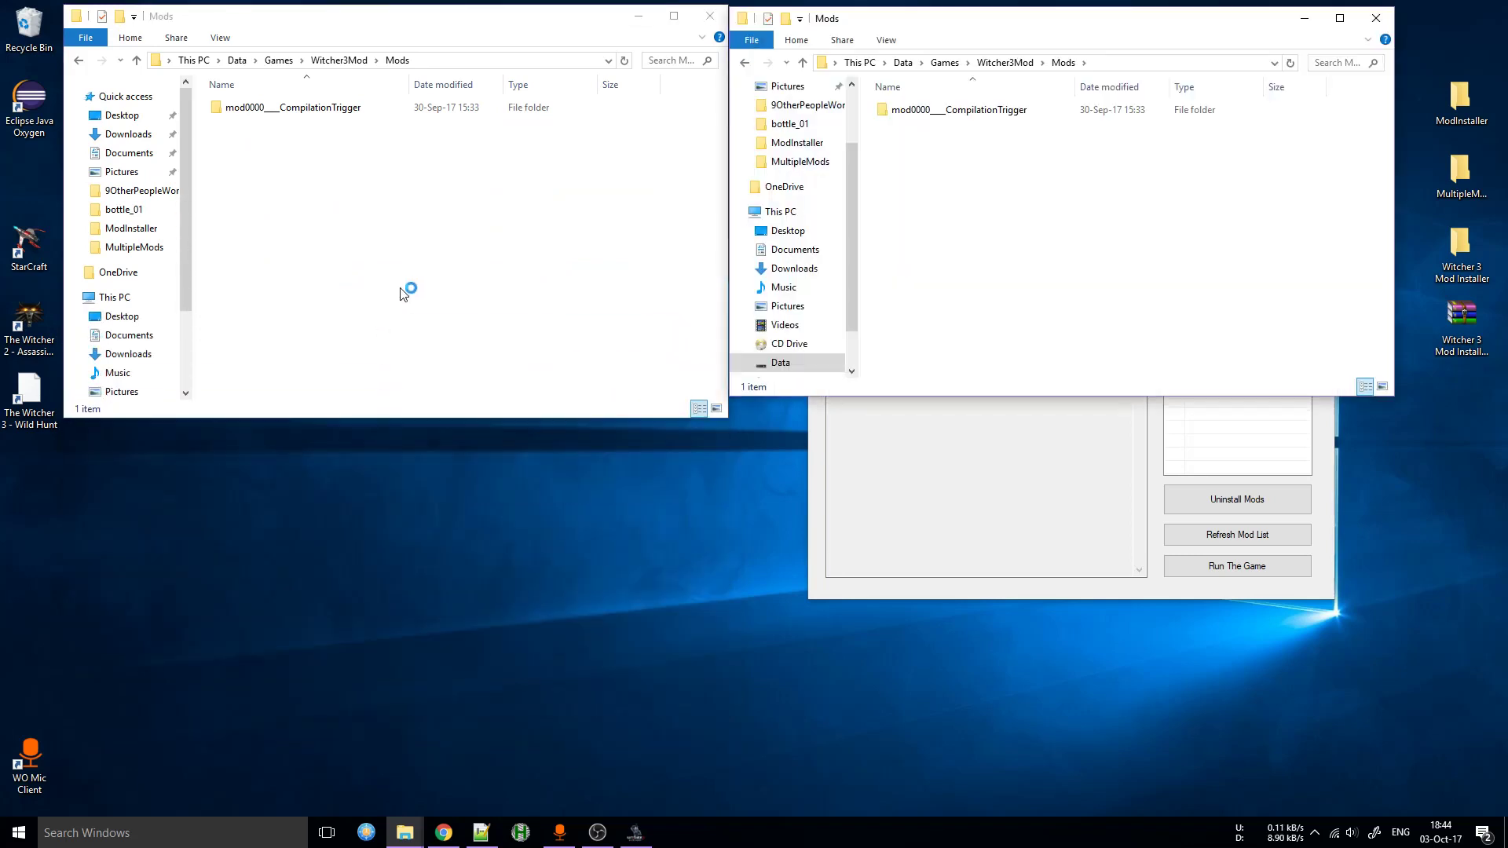
click(985, 66)
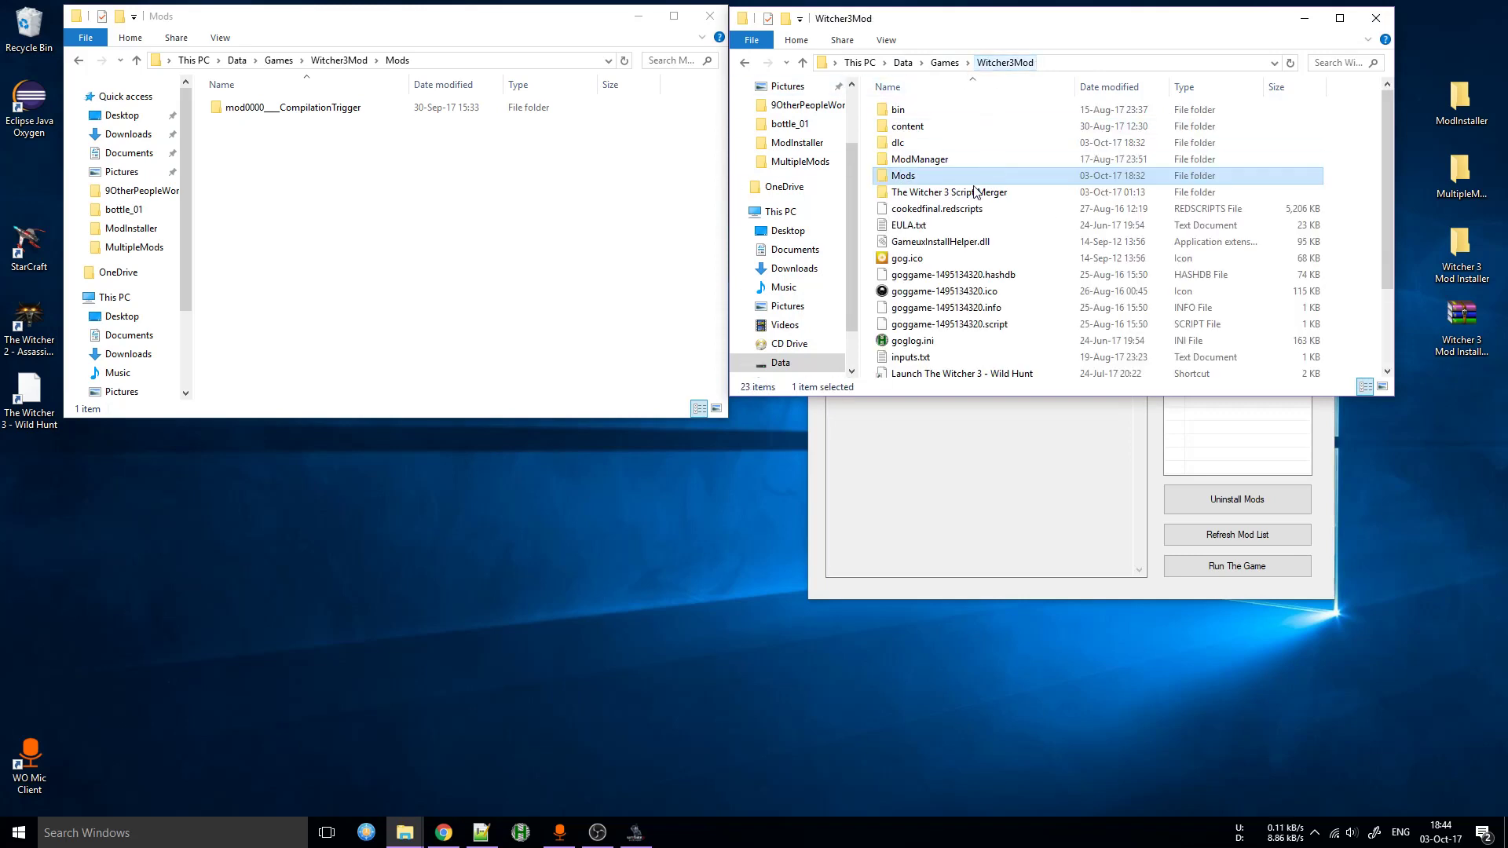
double_click(946, 143)
drag(1076, 228, 433, 595)
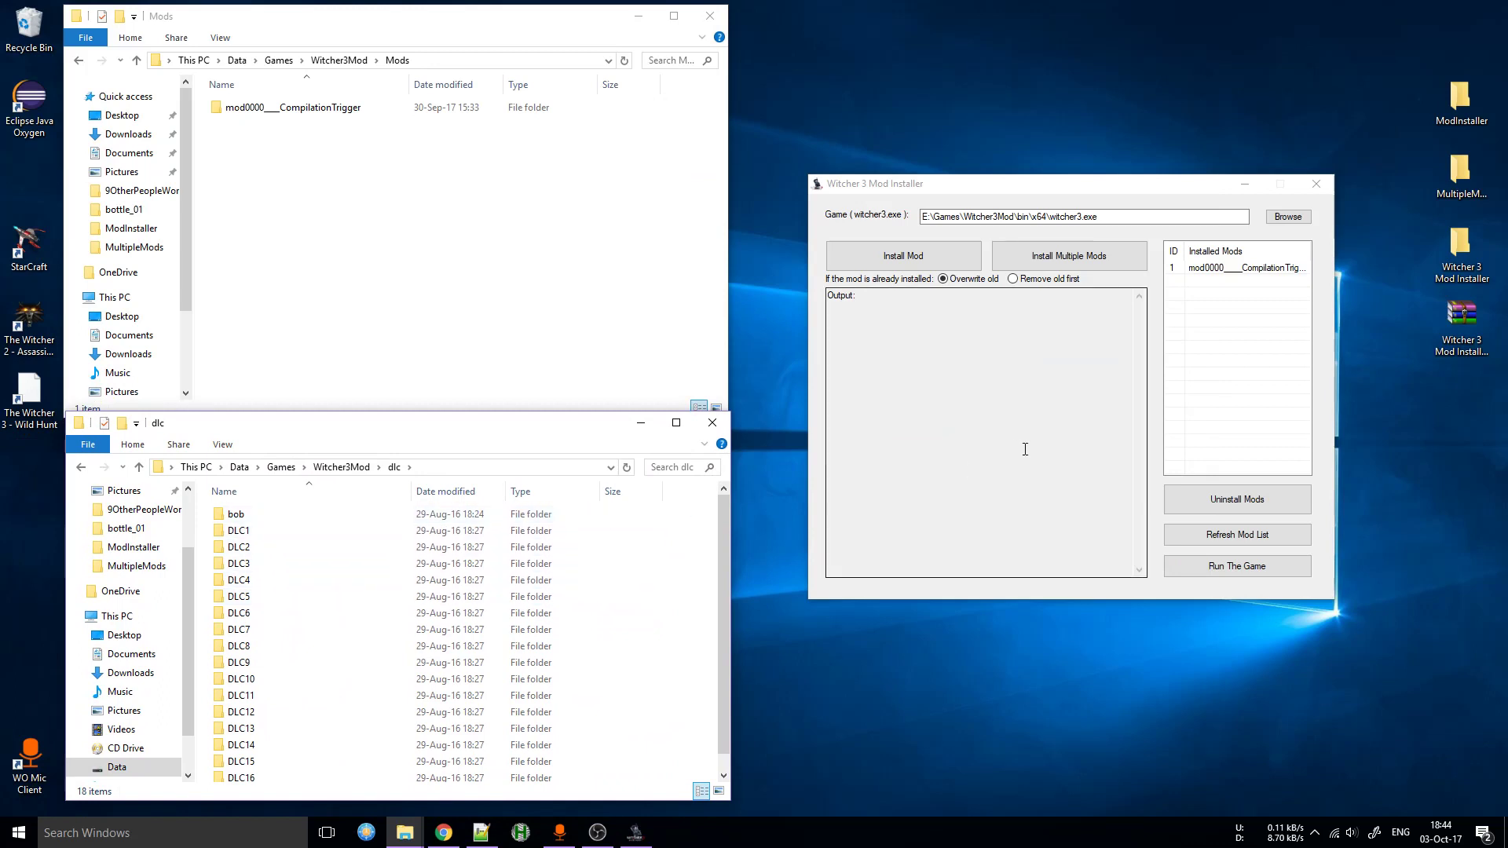
drag(1027, 453, 1045, 284)
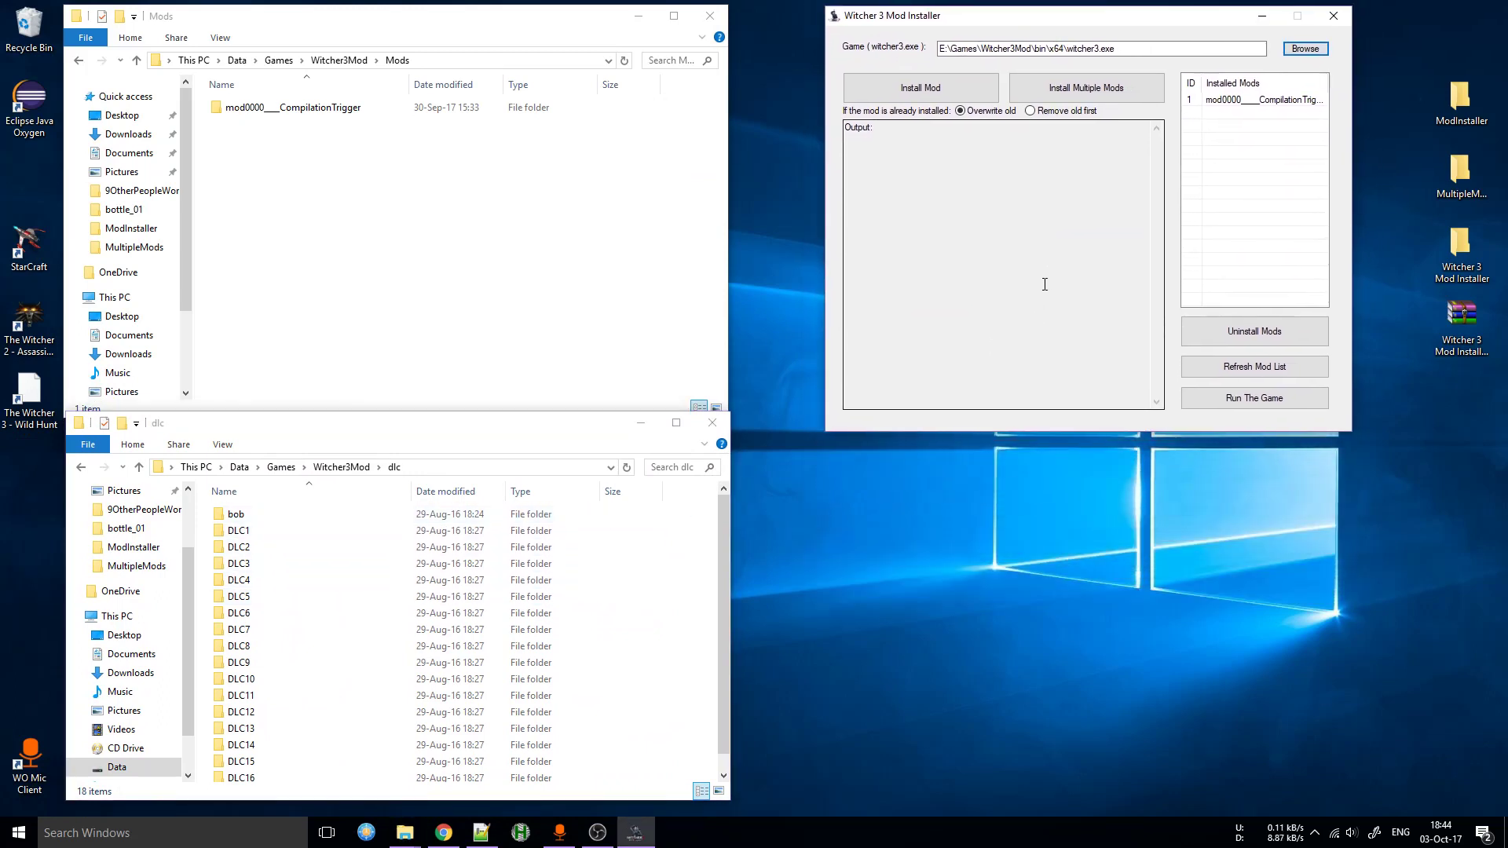
- Open the game's bin\config\r4game\user_config_matrix\pc folder in a third window and place it beside the dlc window
click(518, 445)
key(ctrl+n)
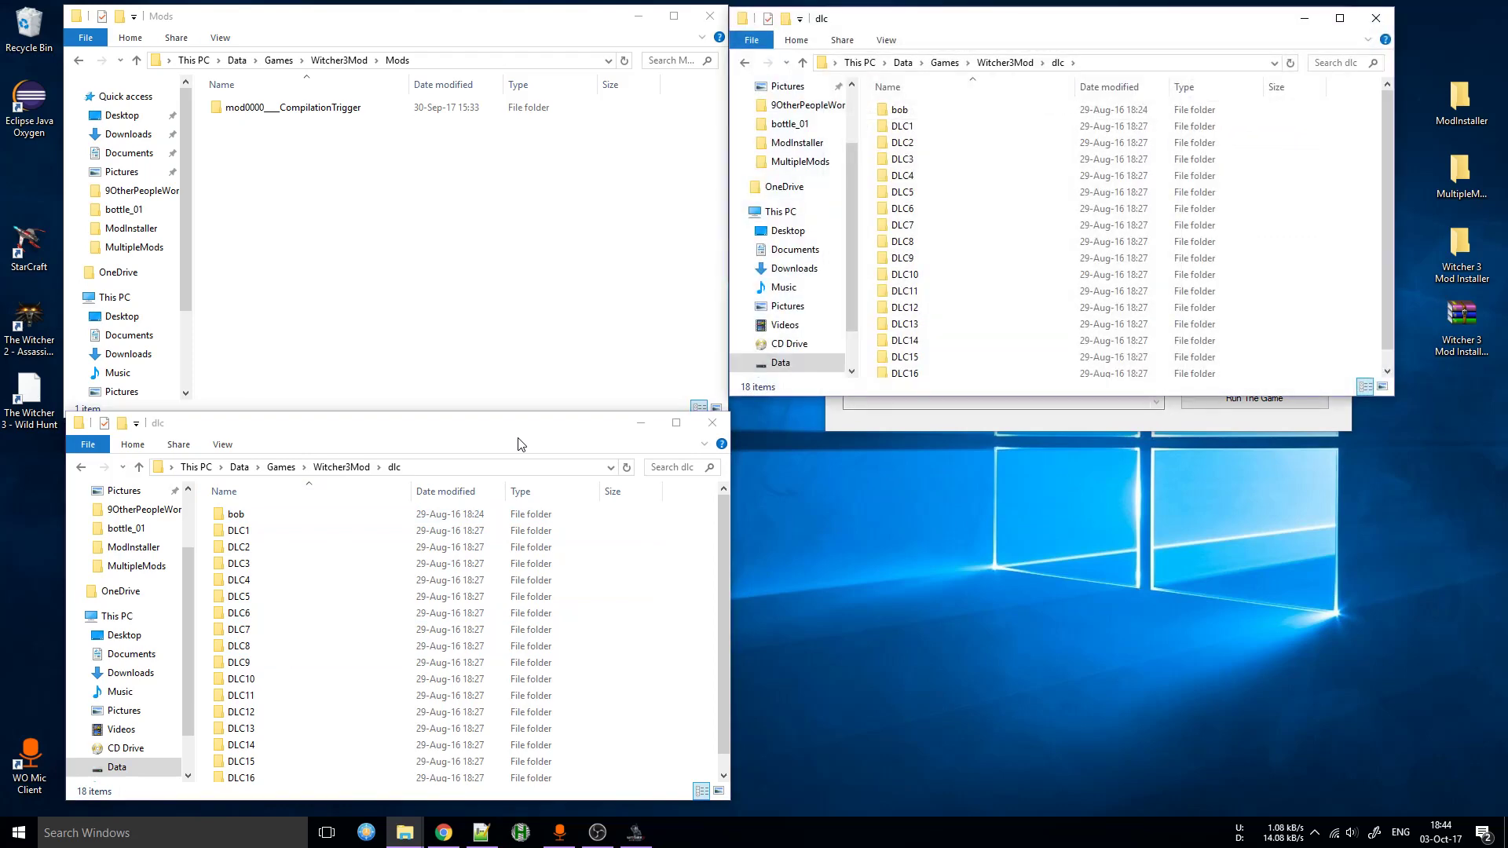
click(997, 63)
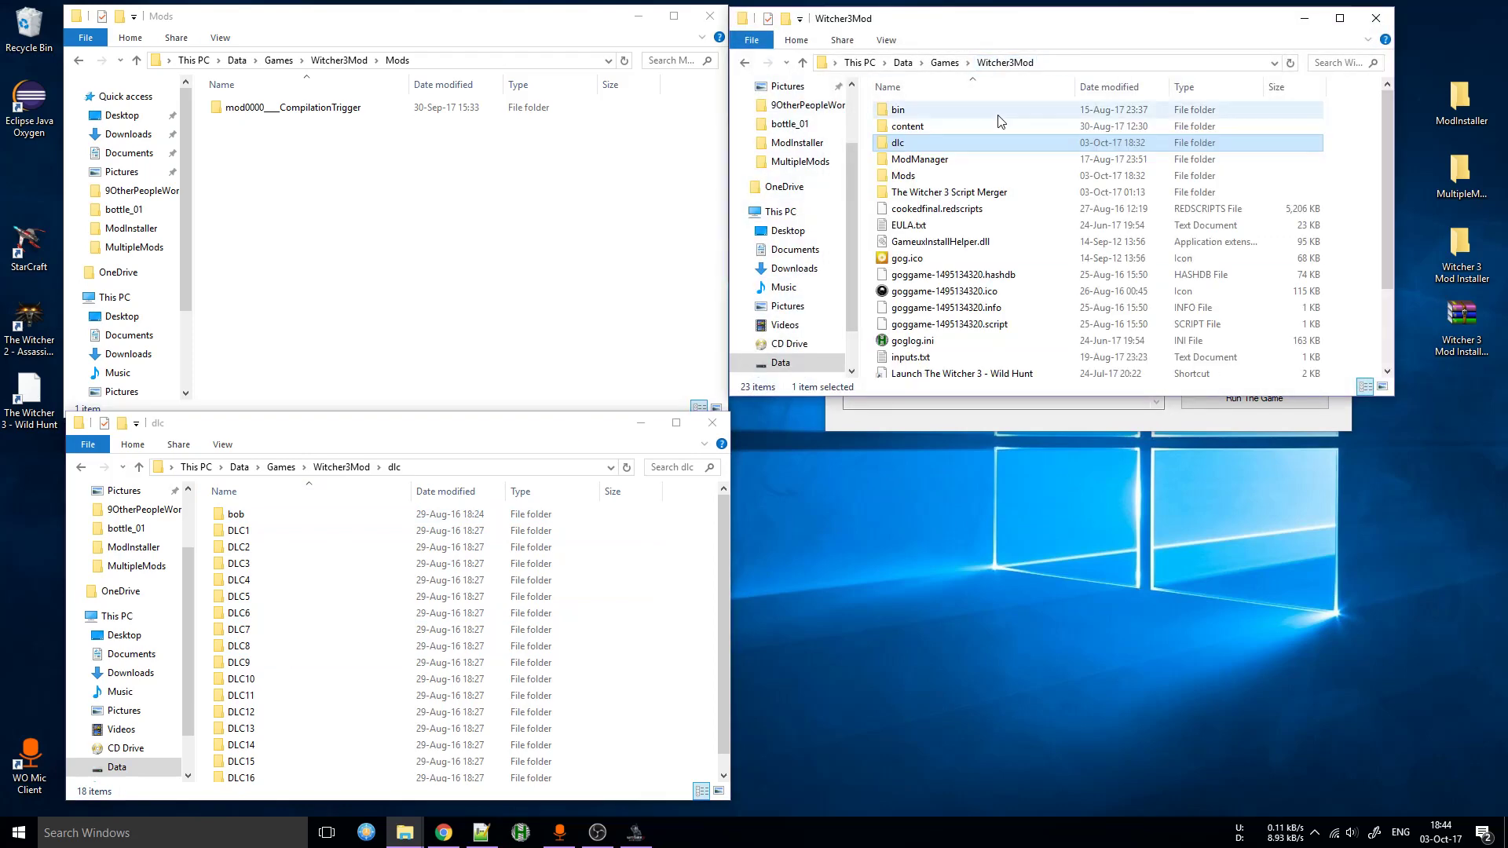
click(940, 126)
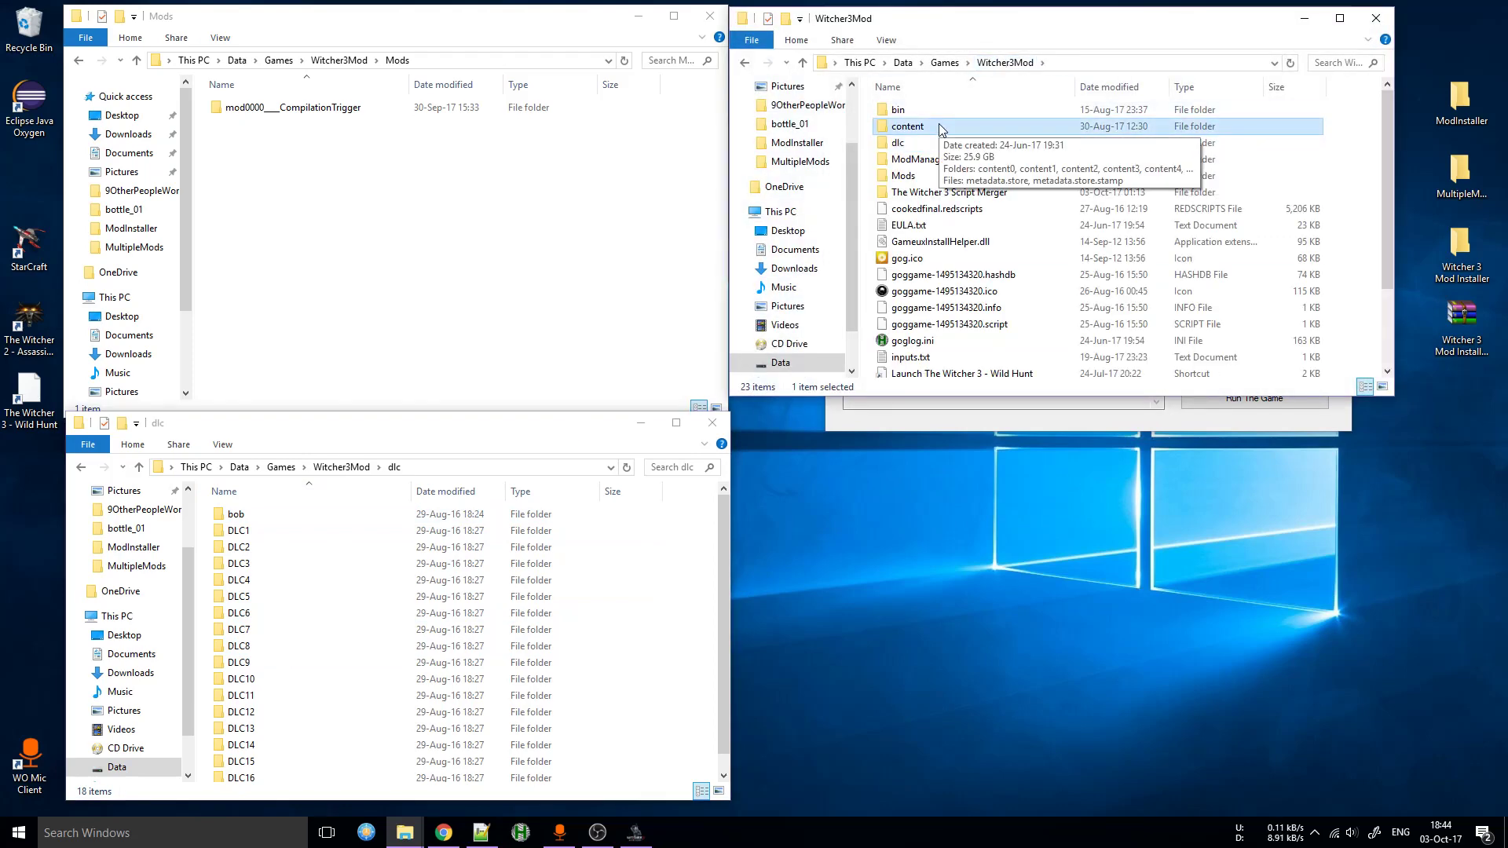
double_click(911, 110)
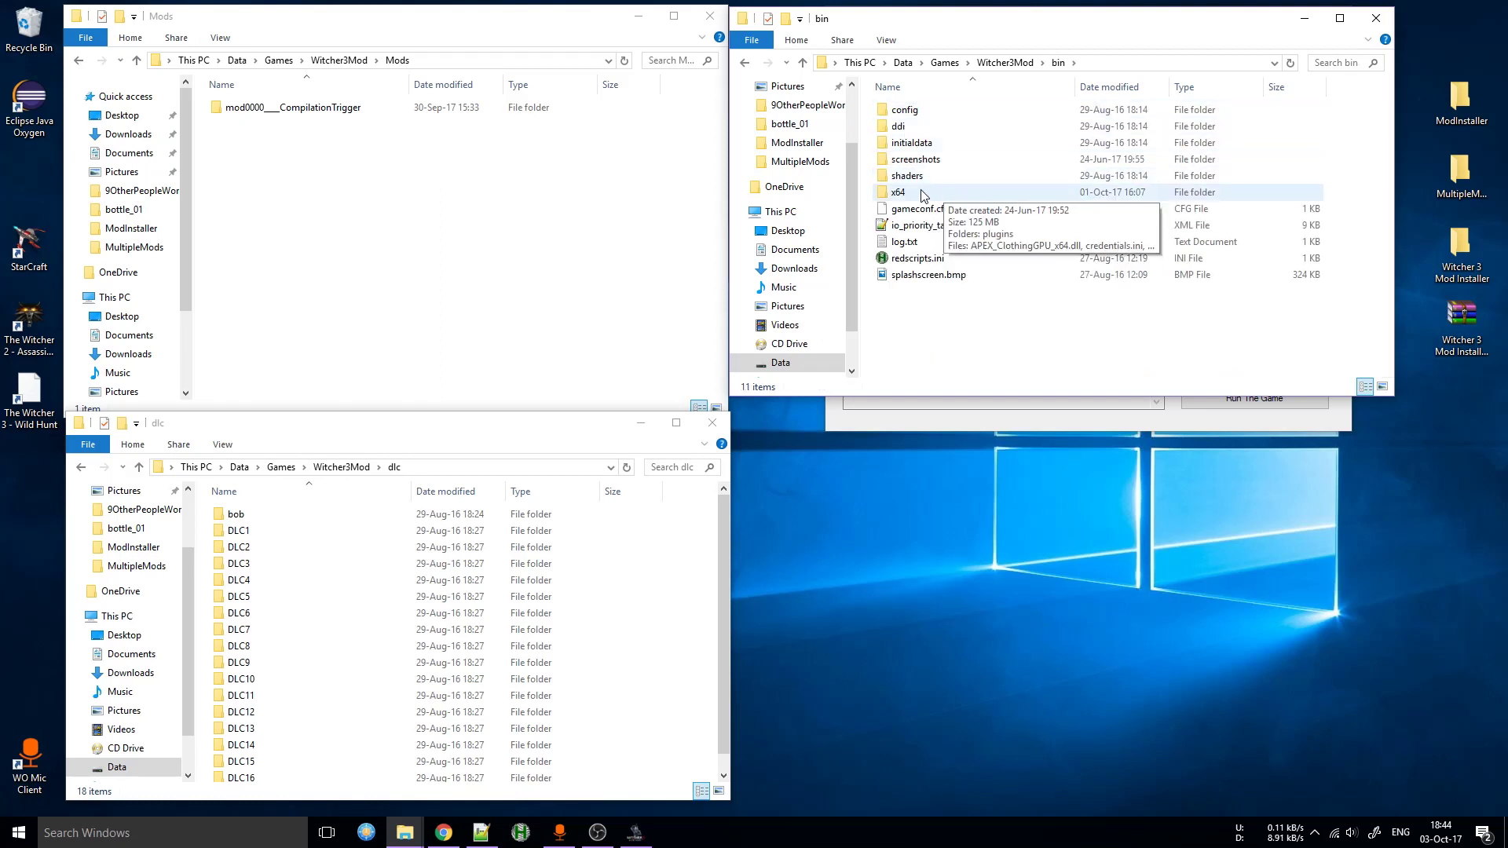
double_click(911, 110)
double_click(915, 142)
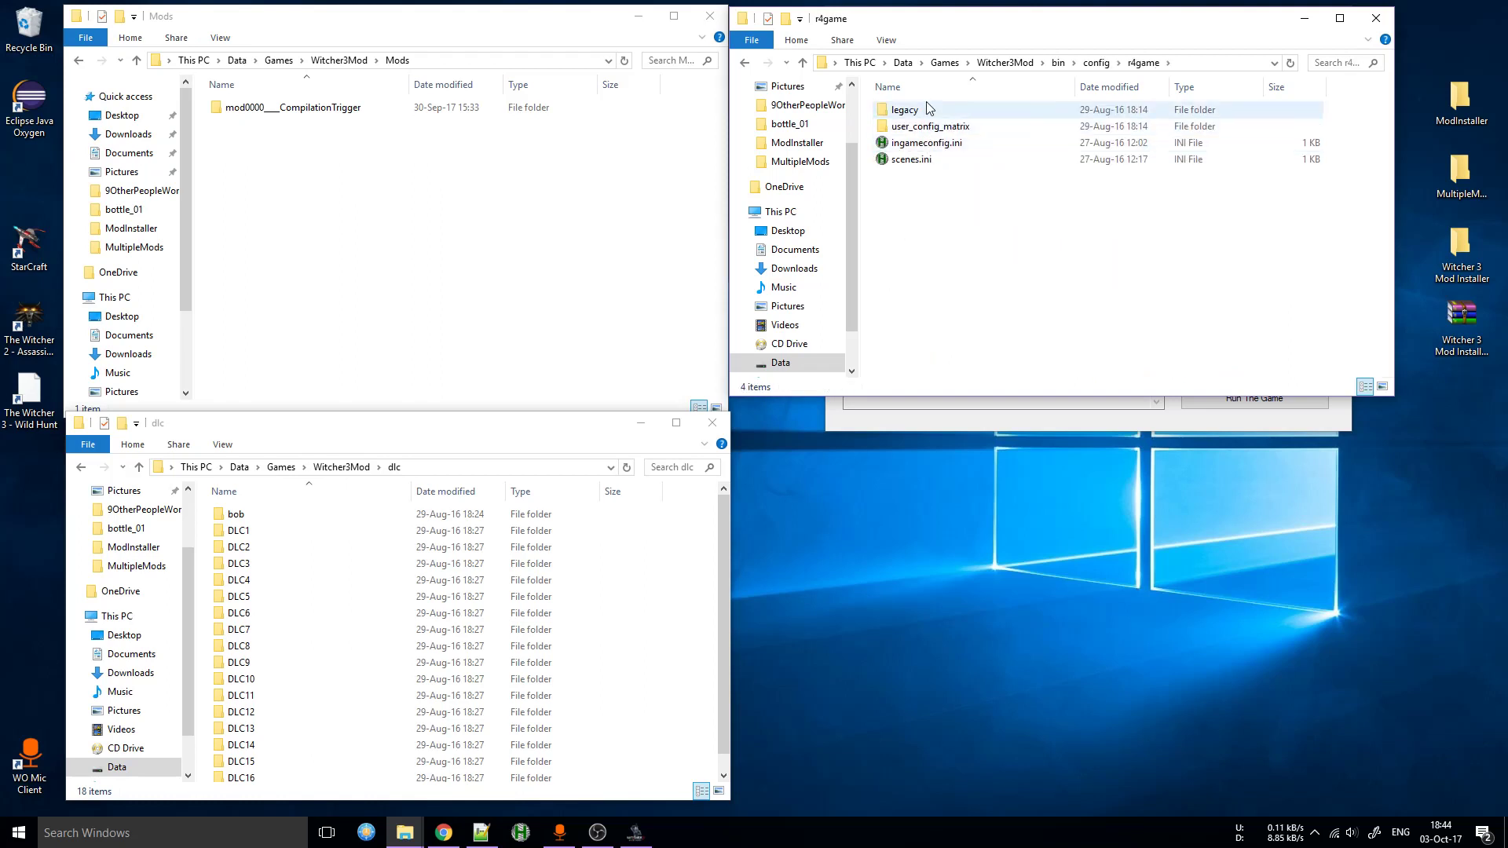
double_click(942, 126)
double_click(919, 110)
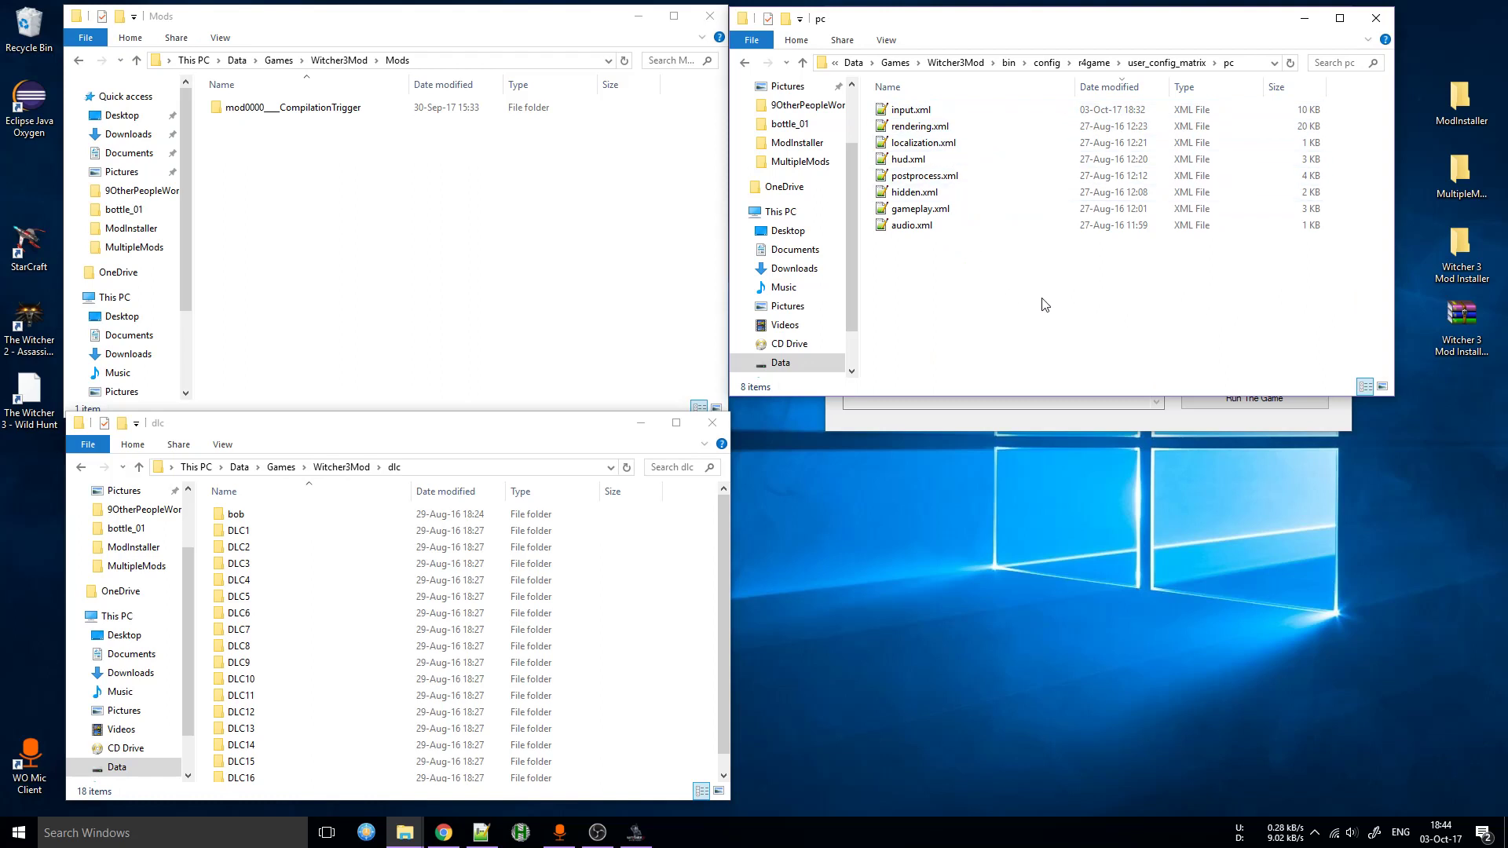
drag(1021, 17, 1033, 428)
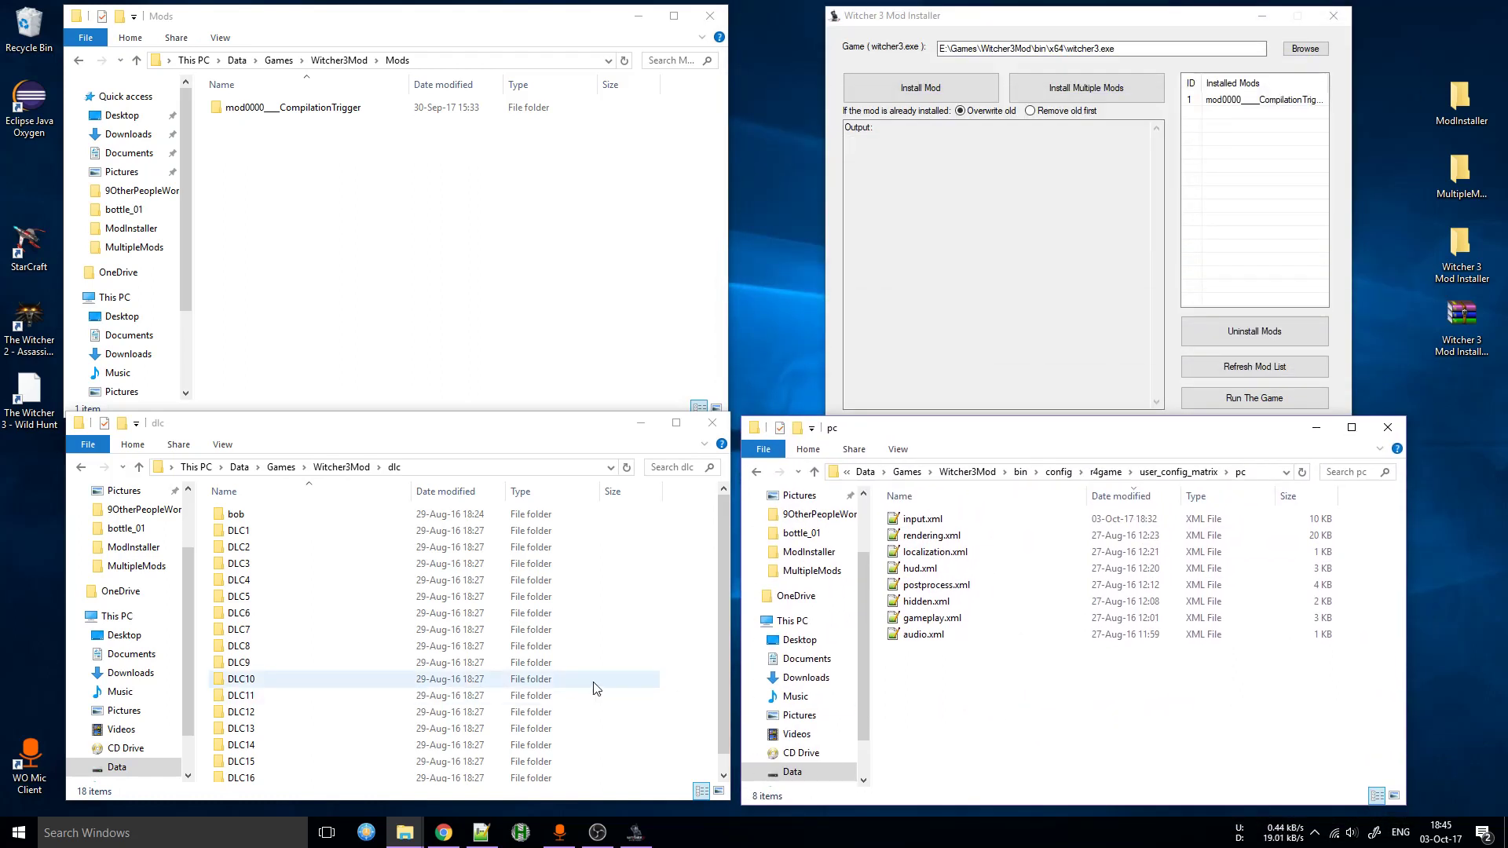
- Check the current contents of the game's dlc, pc and Mods folders
click(283, 629)
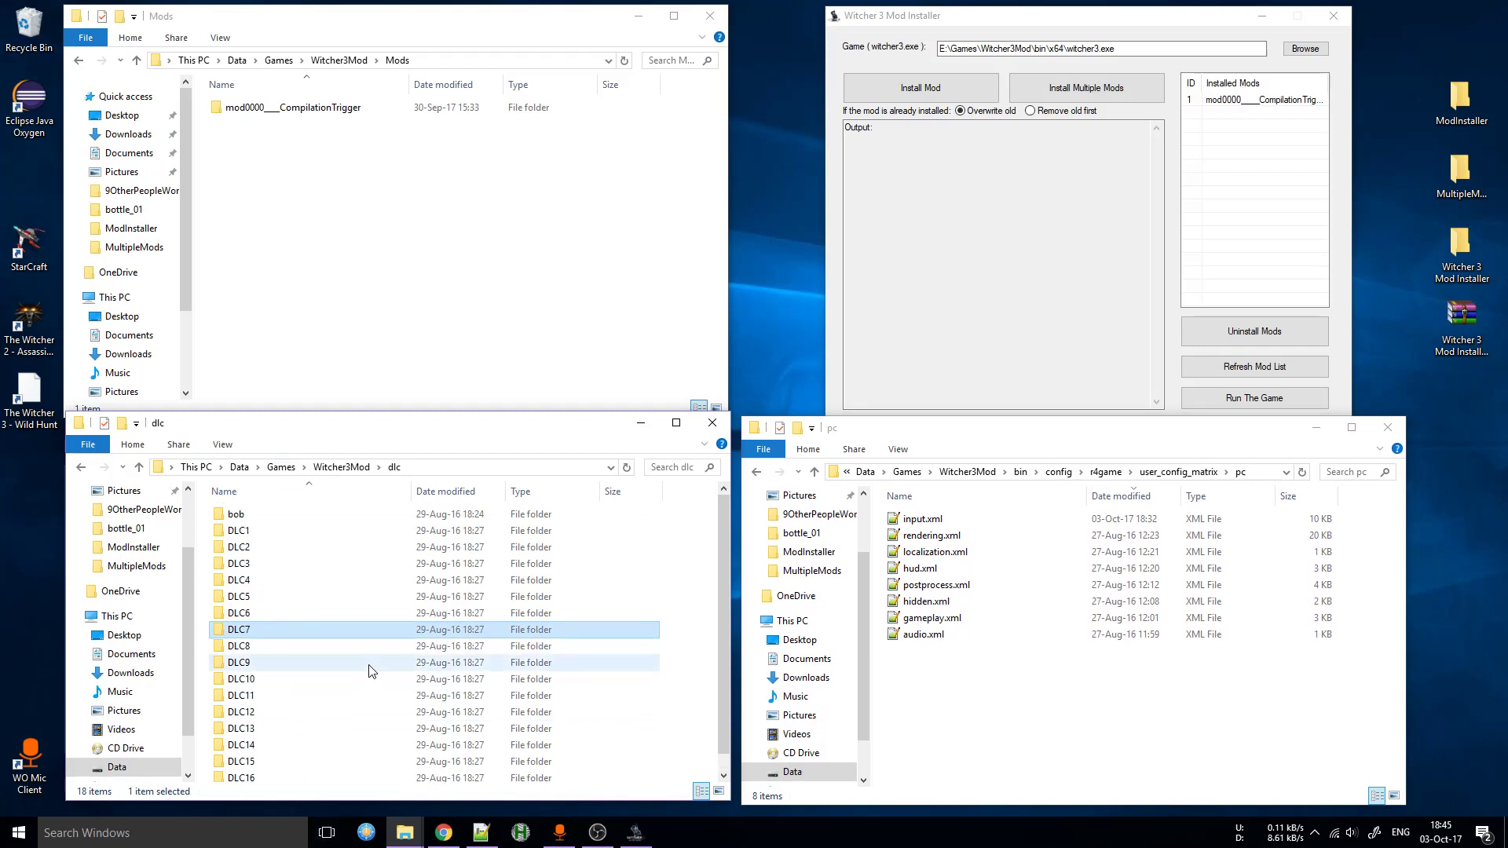
drag(1070, 727, 945, 517)
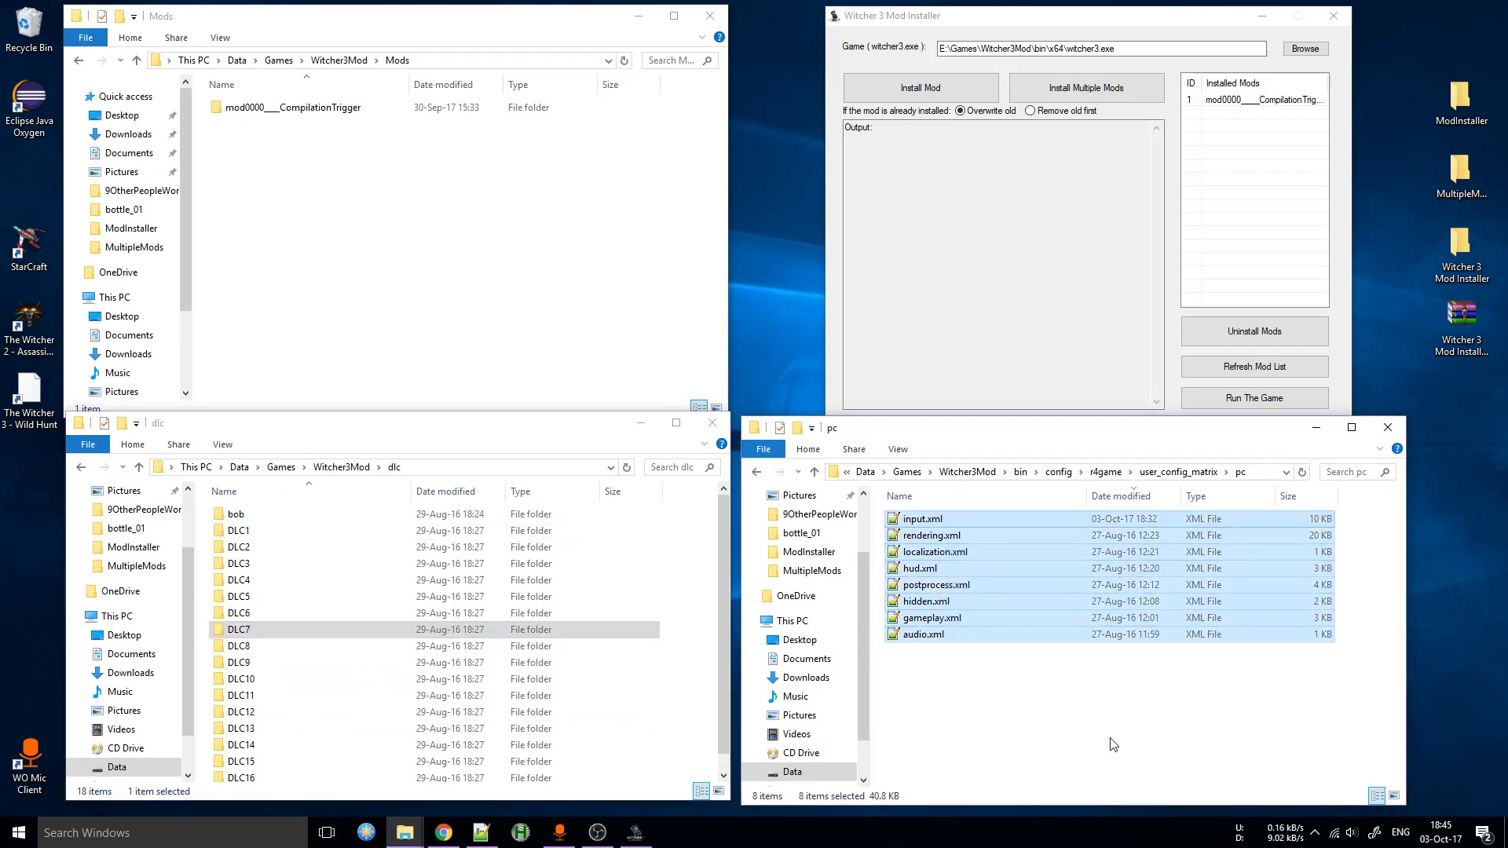
drag(216, 117, 537, 358)
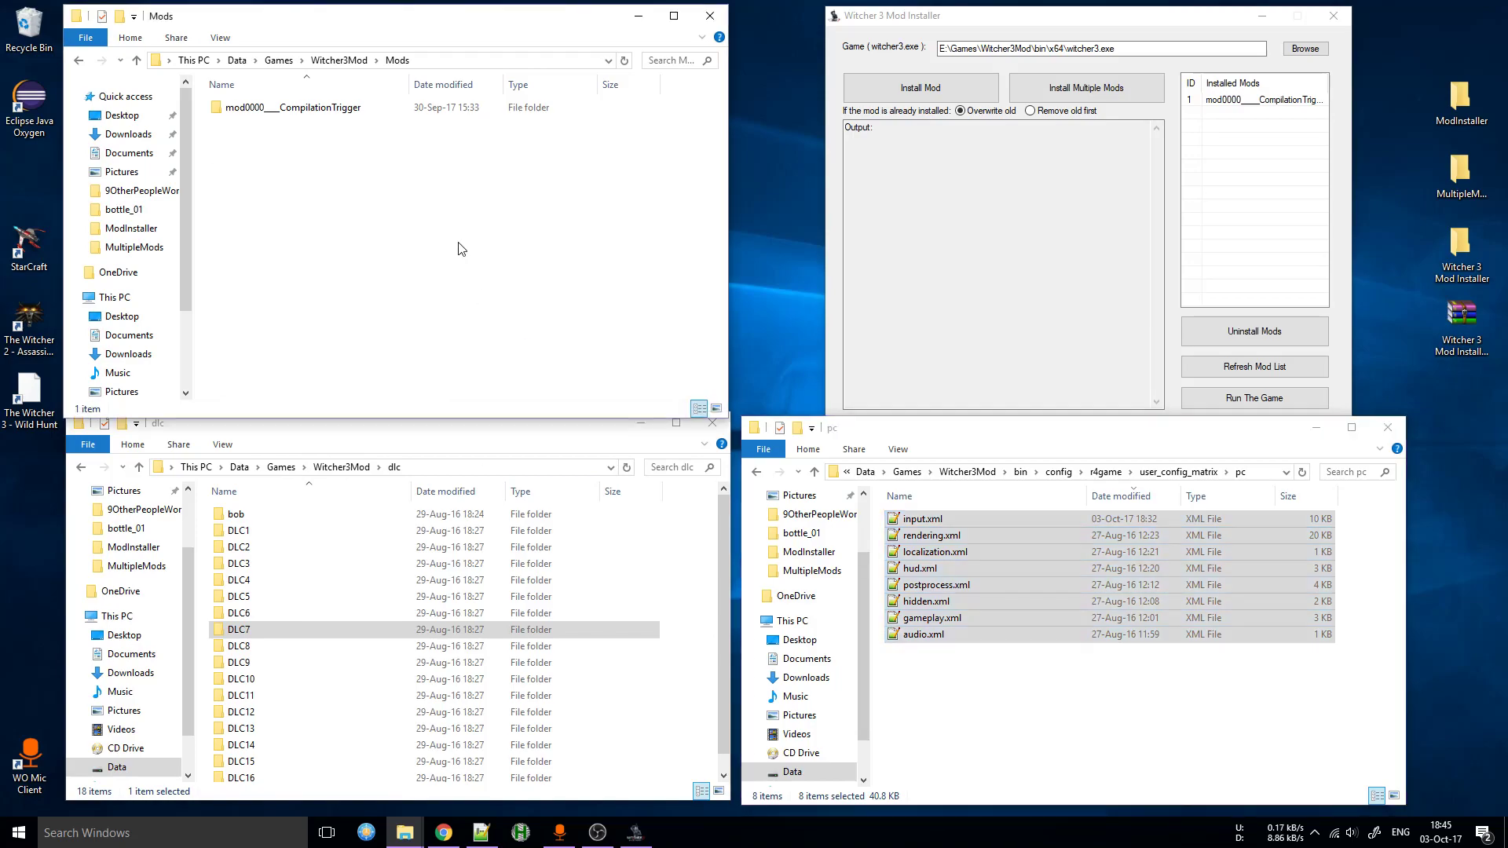
click(1053, 707)
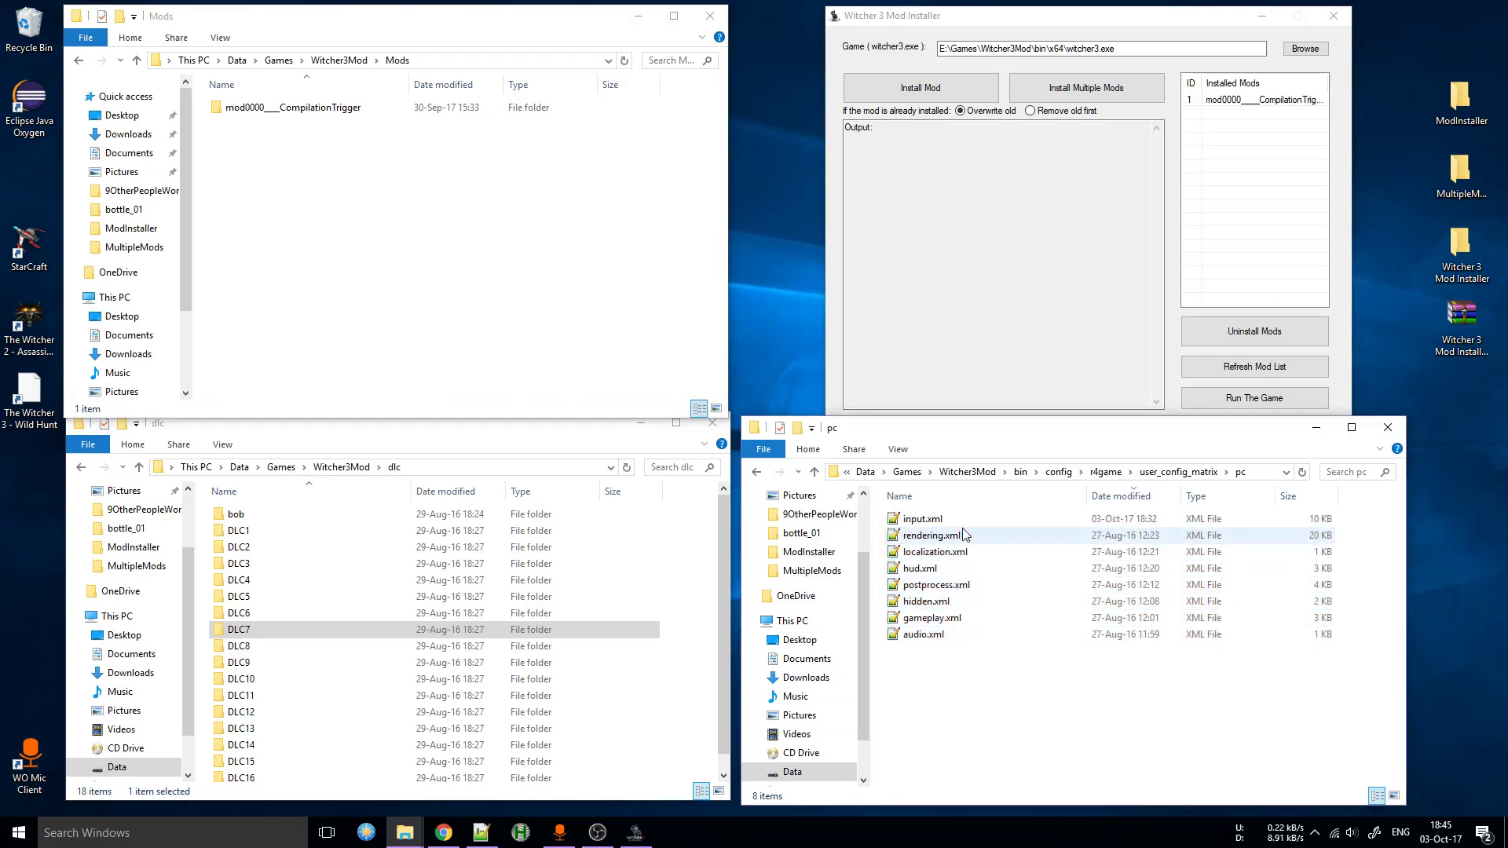
- Open input.xml from the pc folder in Notepad++ and reload its modified version
double_click(942, 520)
click(788, 482)
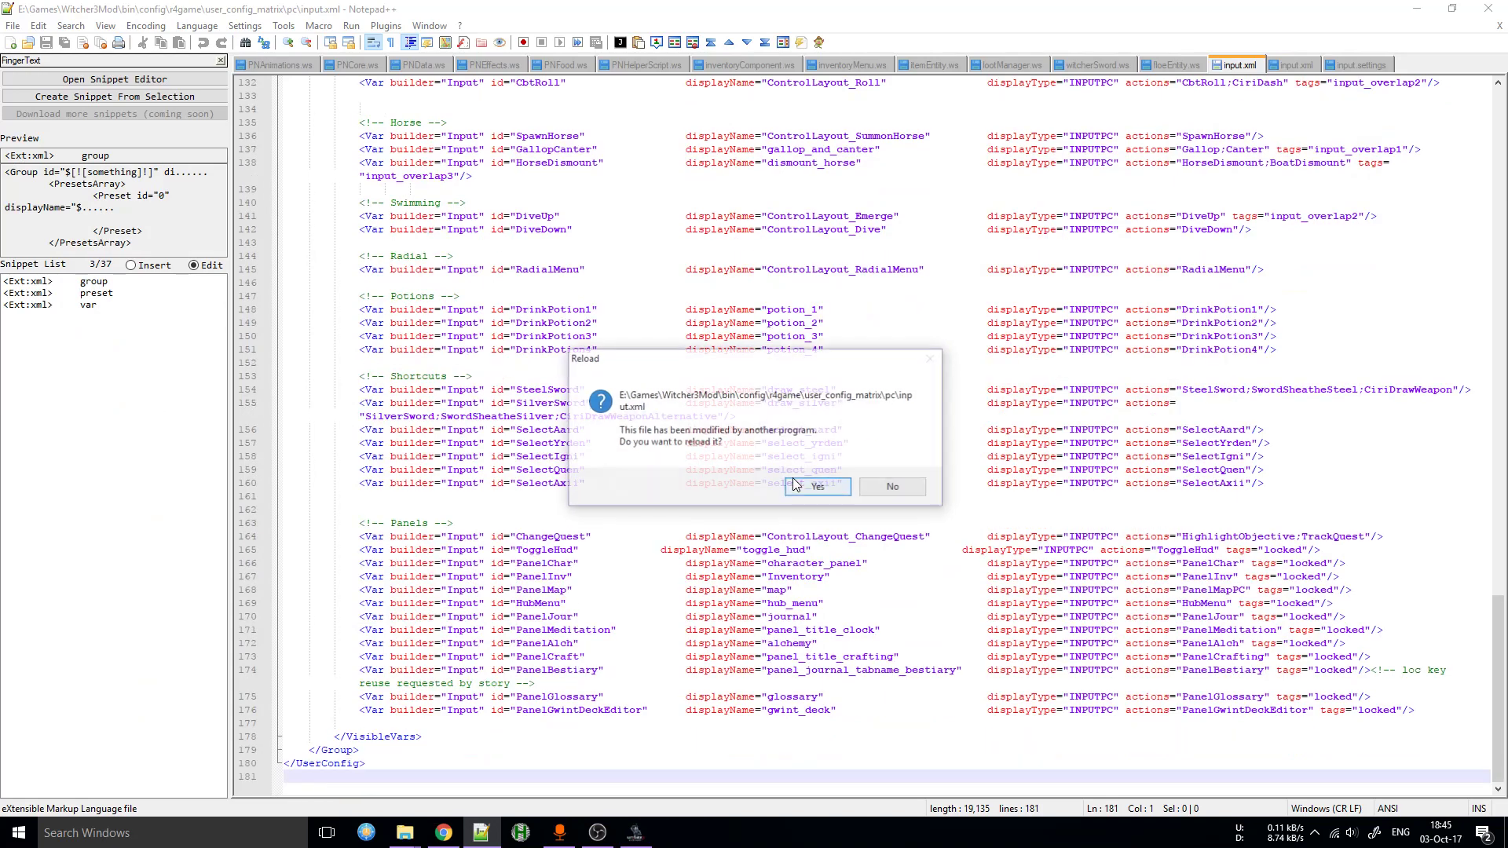
click(788, 482)
- Review the input.xml entries, especially the area around the [BASE_CharacterMovement] comment
scroll(1191, 121, up, 18)
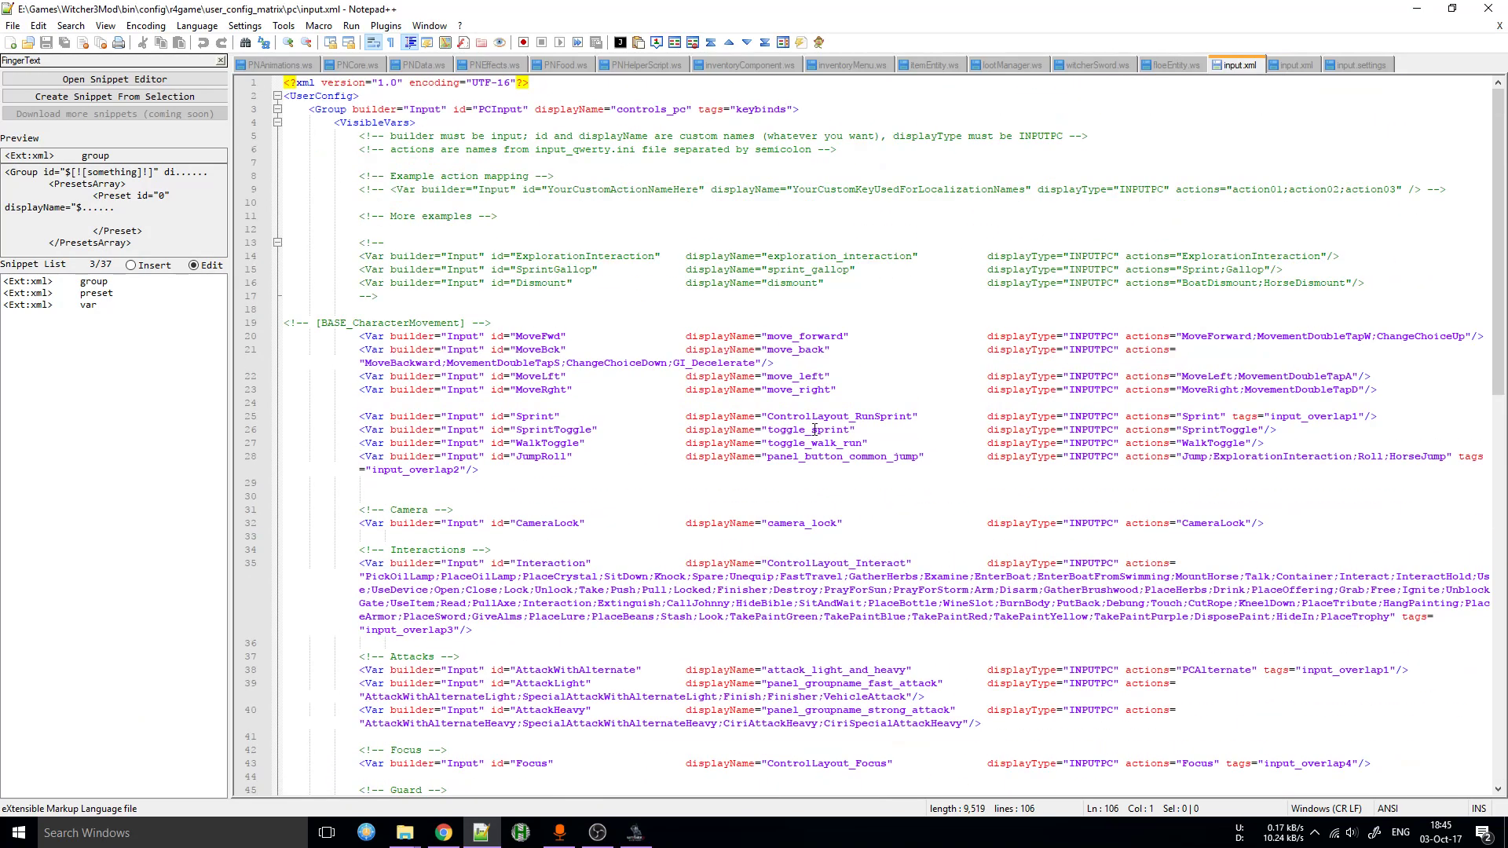
drag(870, 779, 707, 82)
click(584, 323)
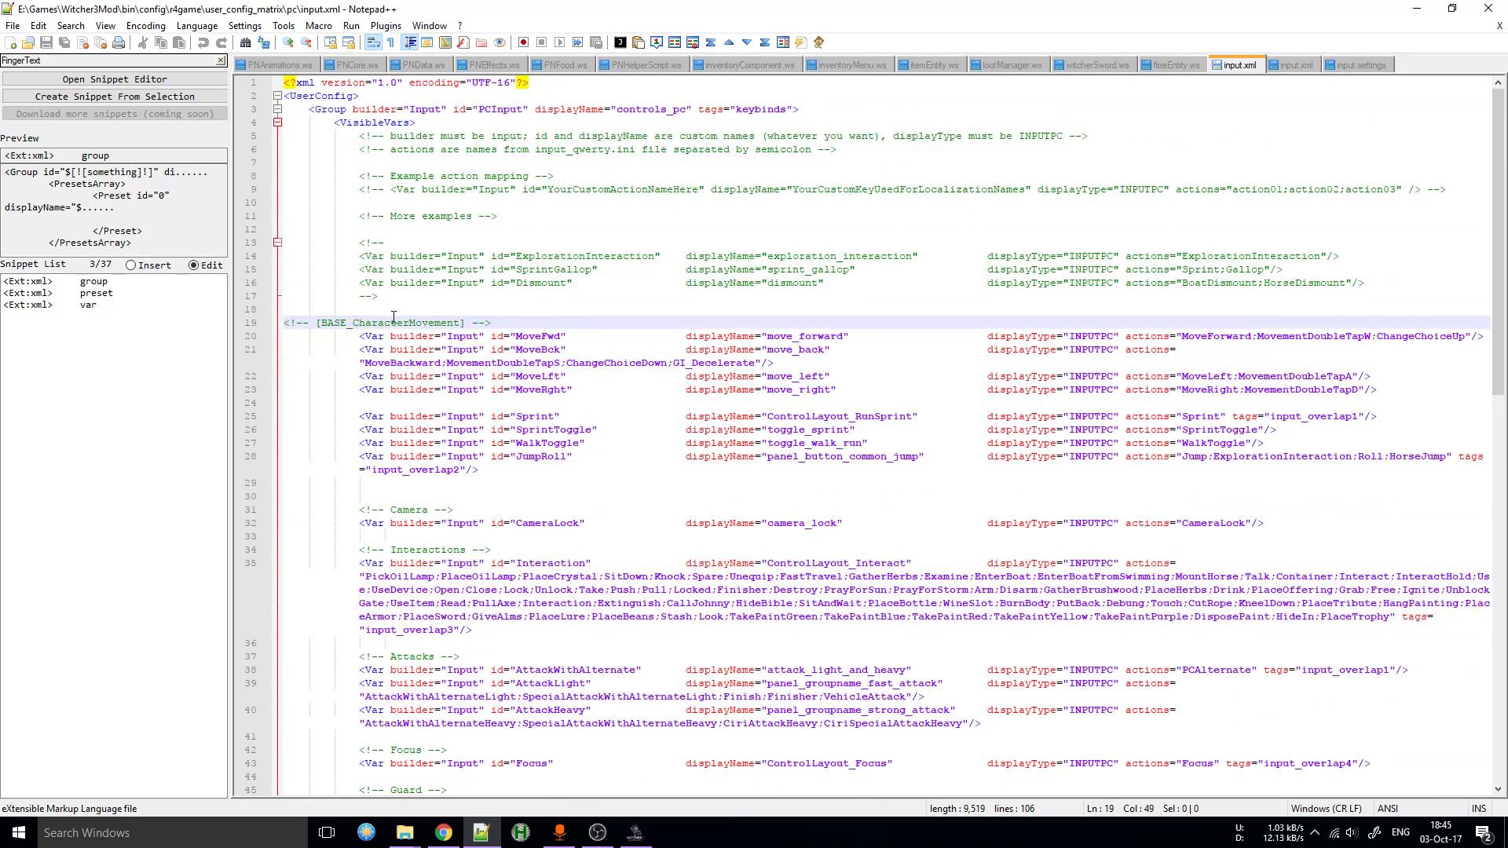
drag(469, 309, 449, 218)
click(479, 389)
scroll(540, 412, down, 7)
scroll(663, 434, down, 5)
scroll(663, 501, up, 12)
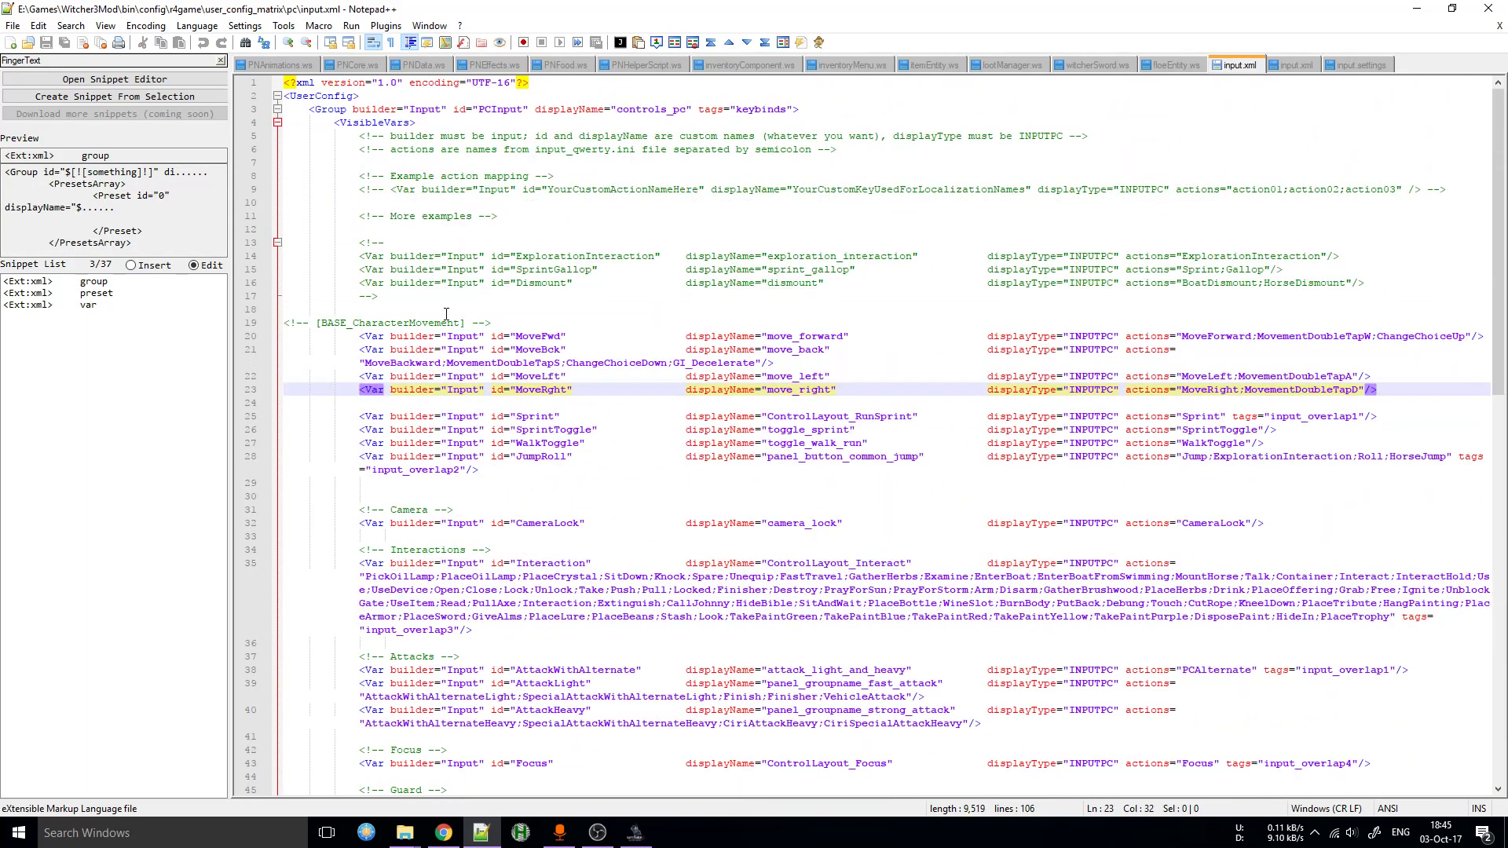
- Bring up input.settings and examine the key bindings around its [Combat] section, including the Dodge action
click(524, 311)
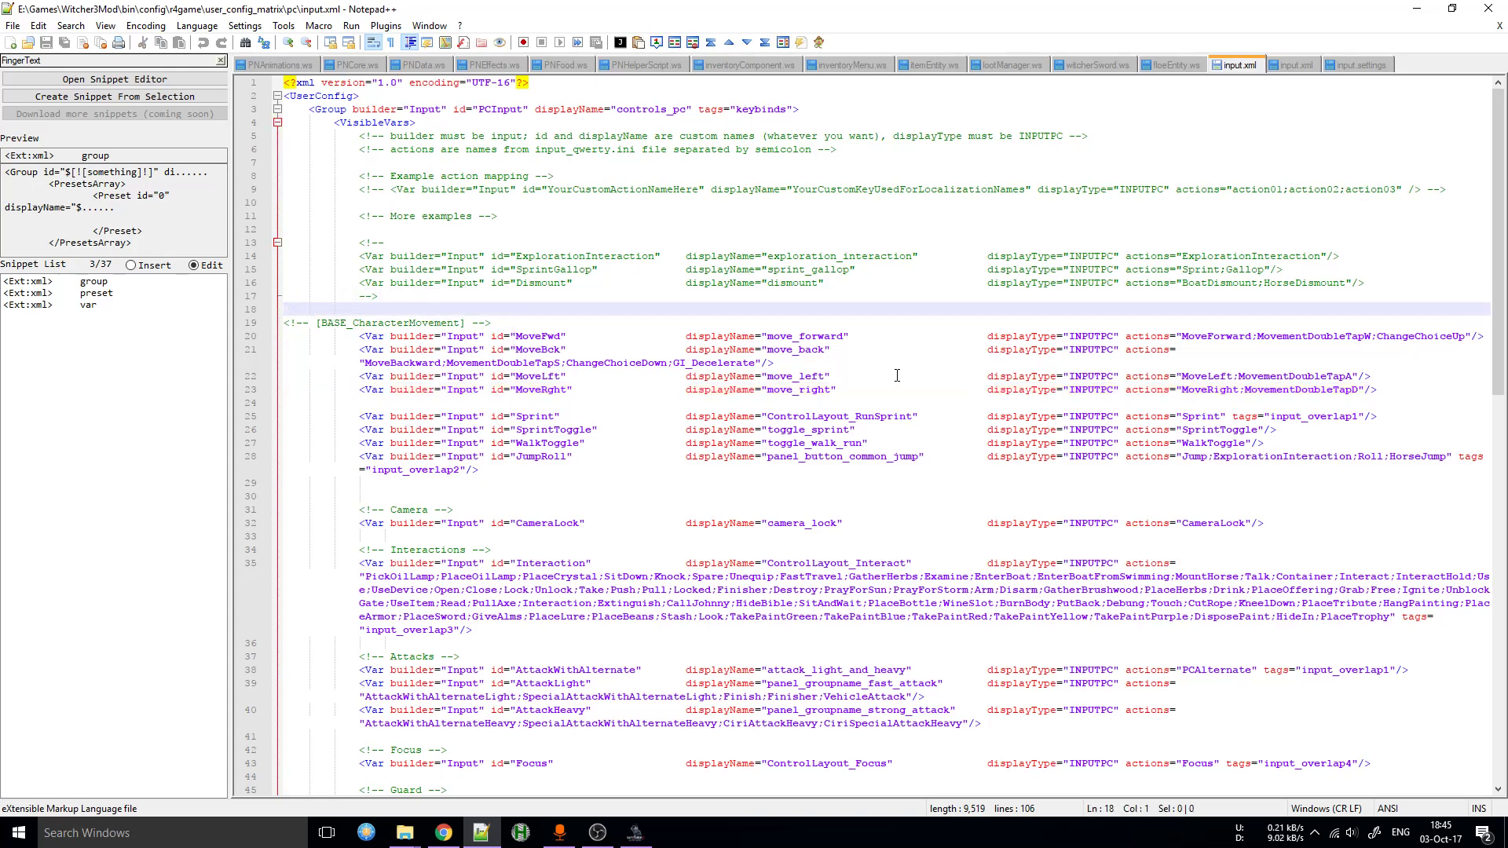
click(1345, 66)
click(194, 267)
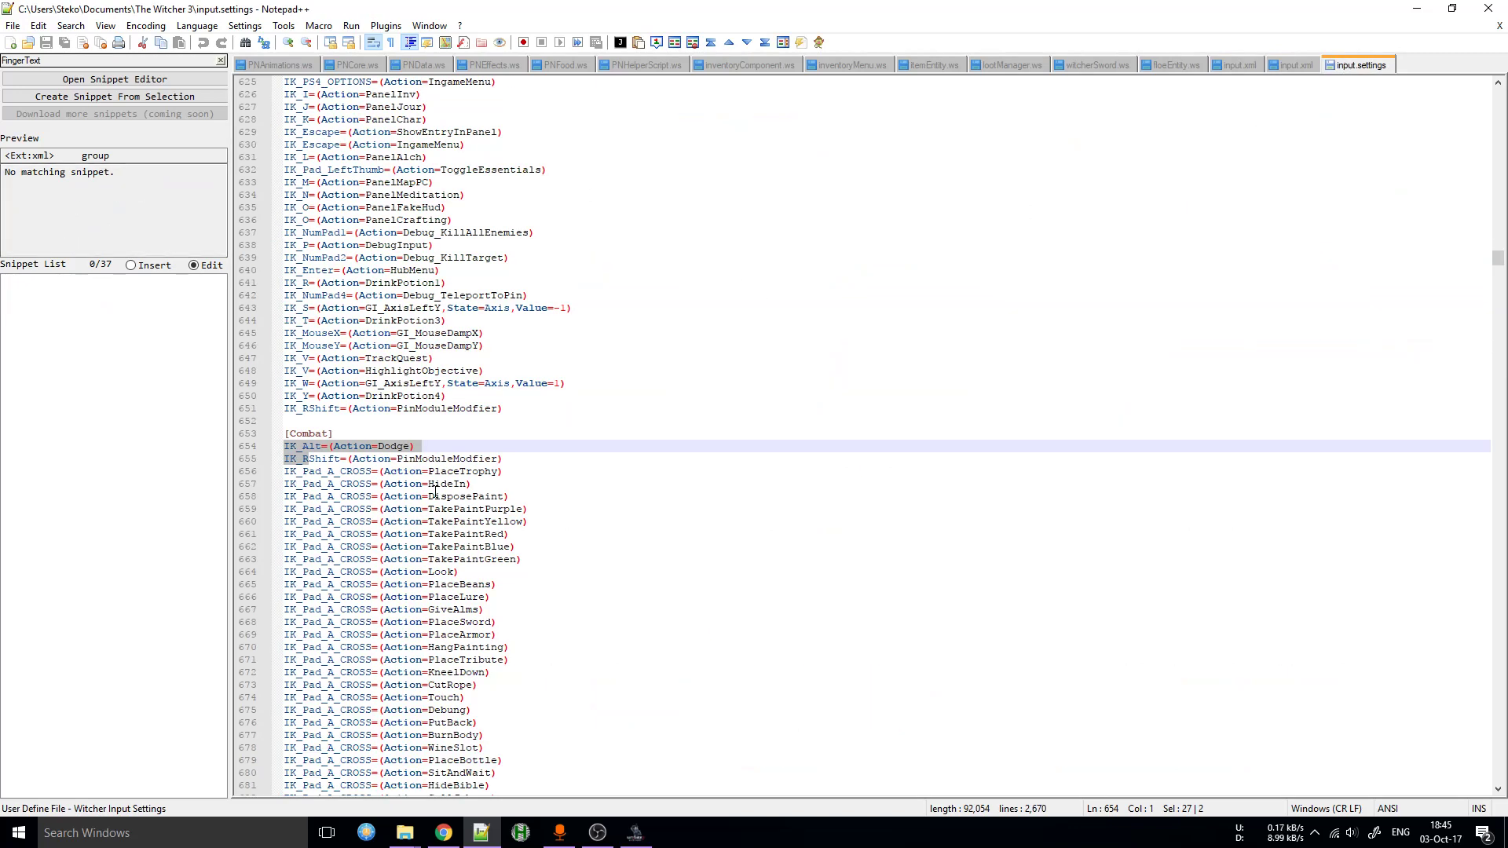
click(436, 358)
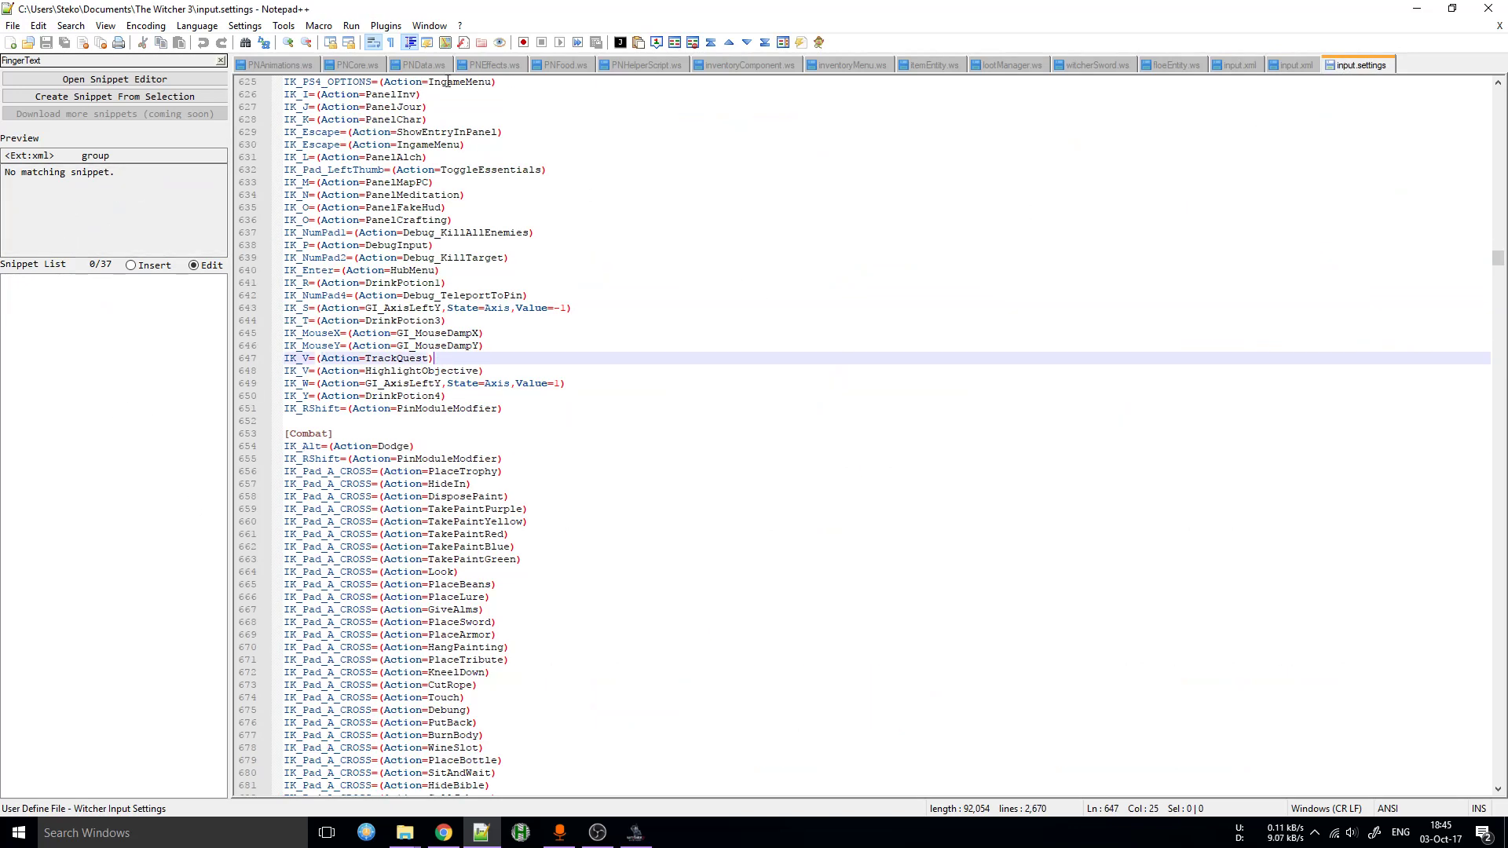
click(317, 424)
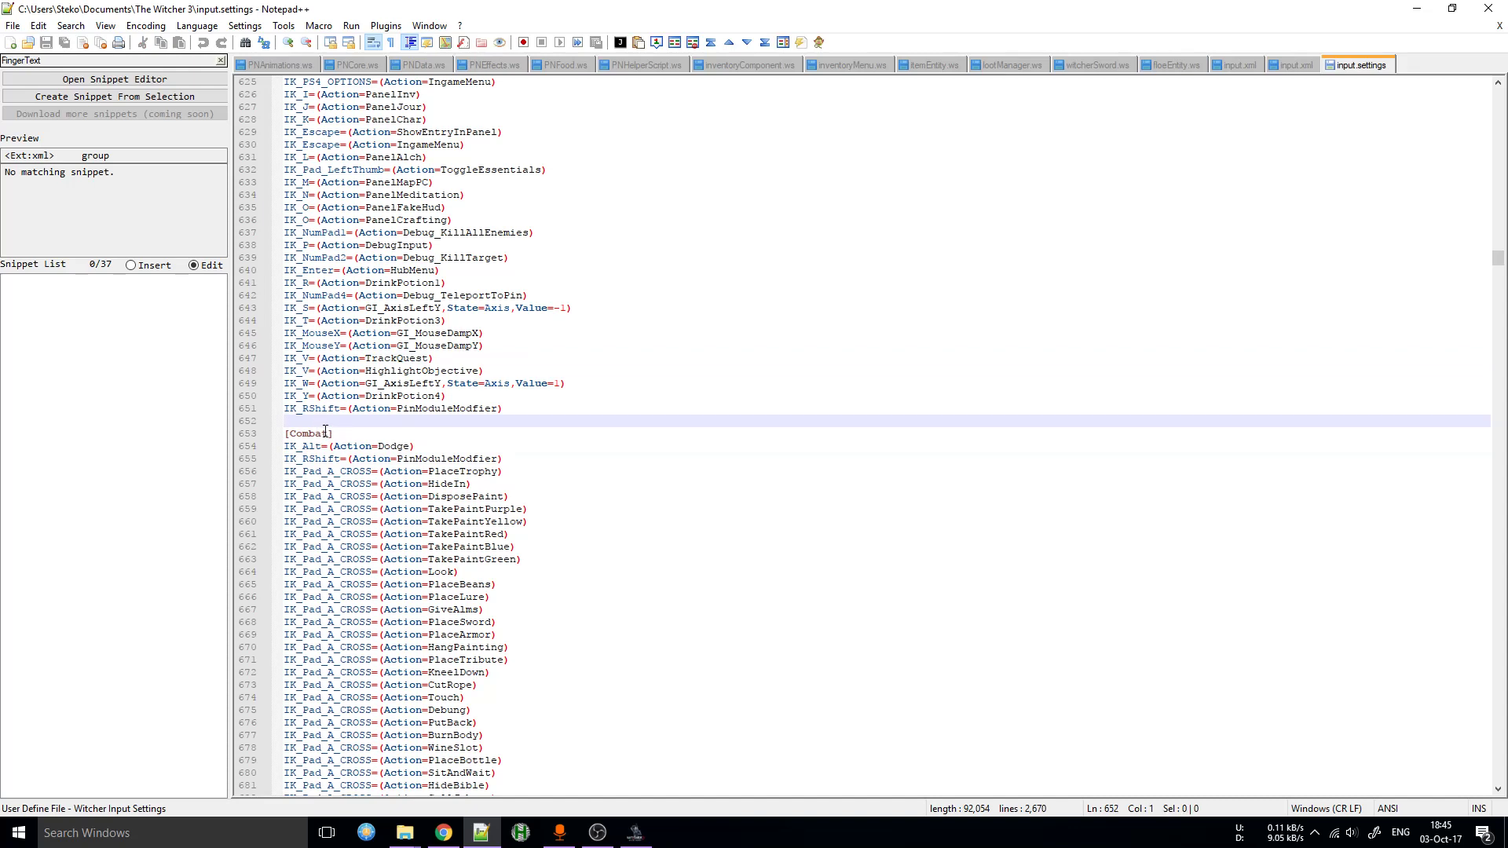
double_click(325, 433)
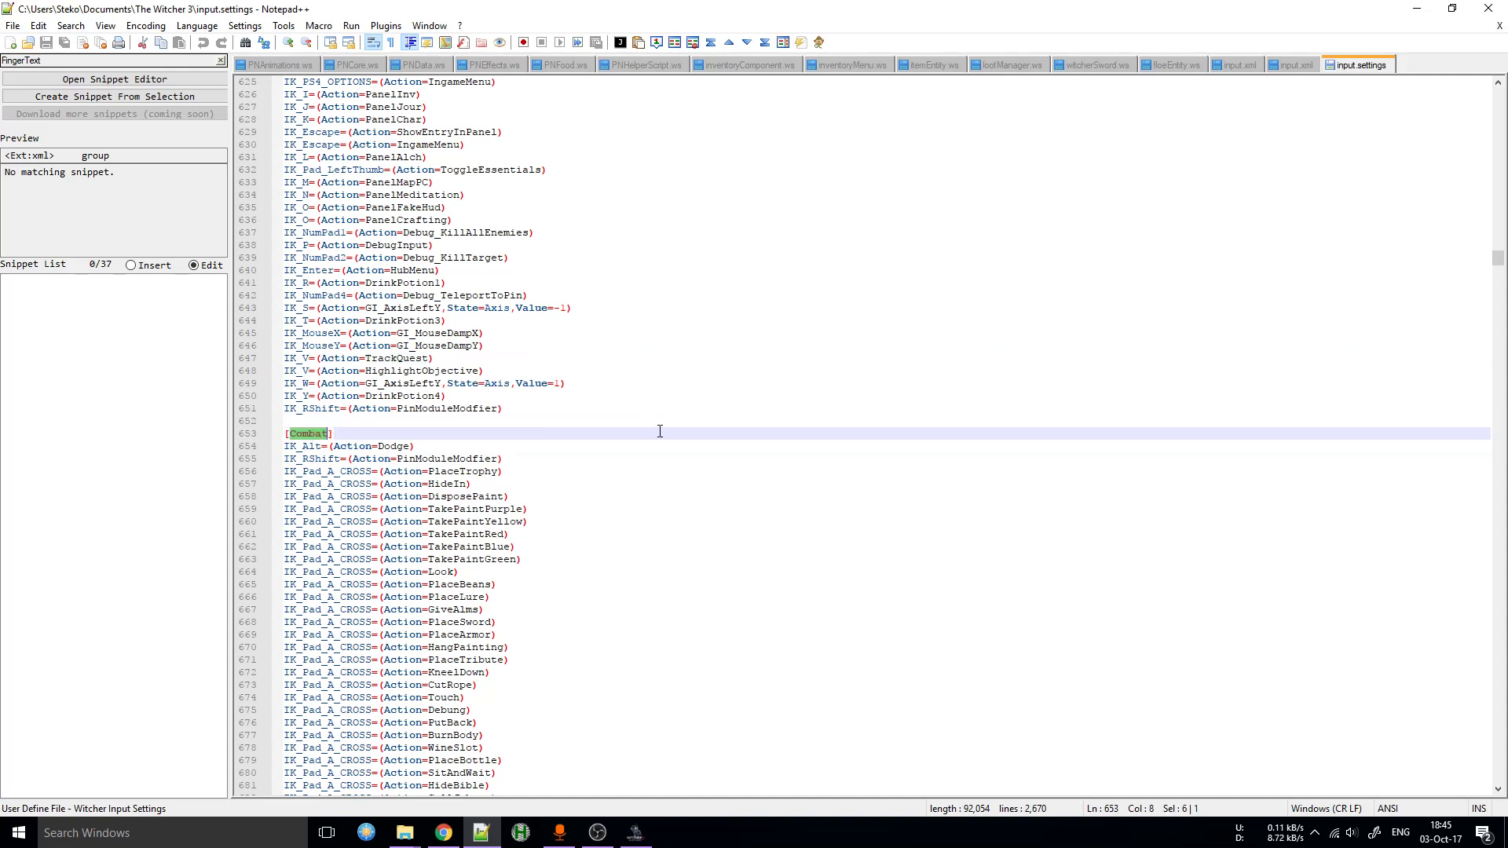
click(394, 445)
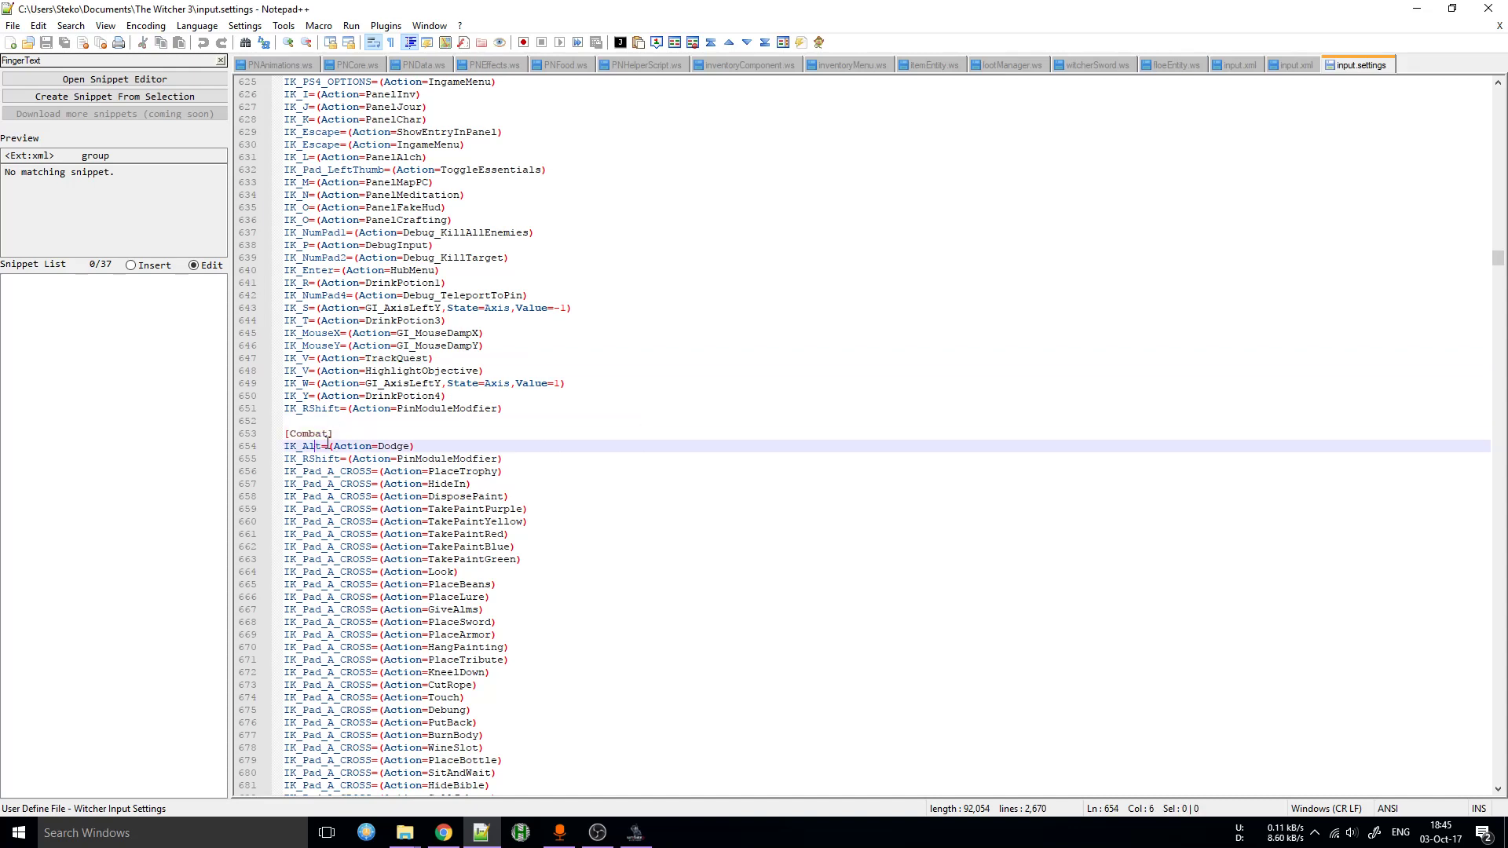
- Search input.settings for "[explo" and look over the entries of the [Exploration] section
key(ctrl+f)
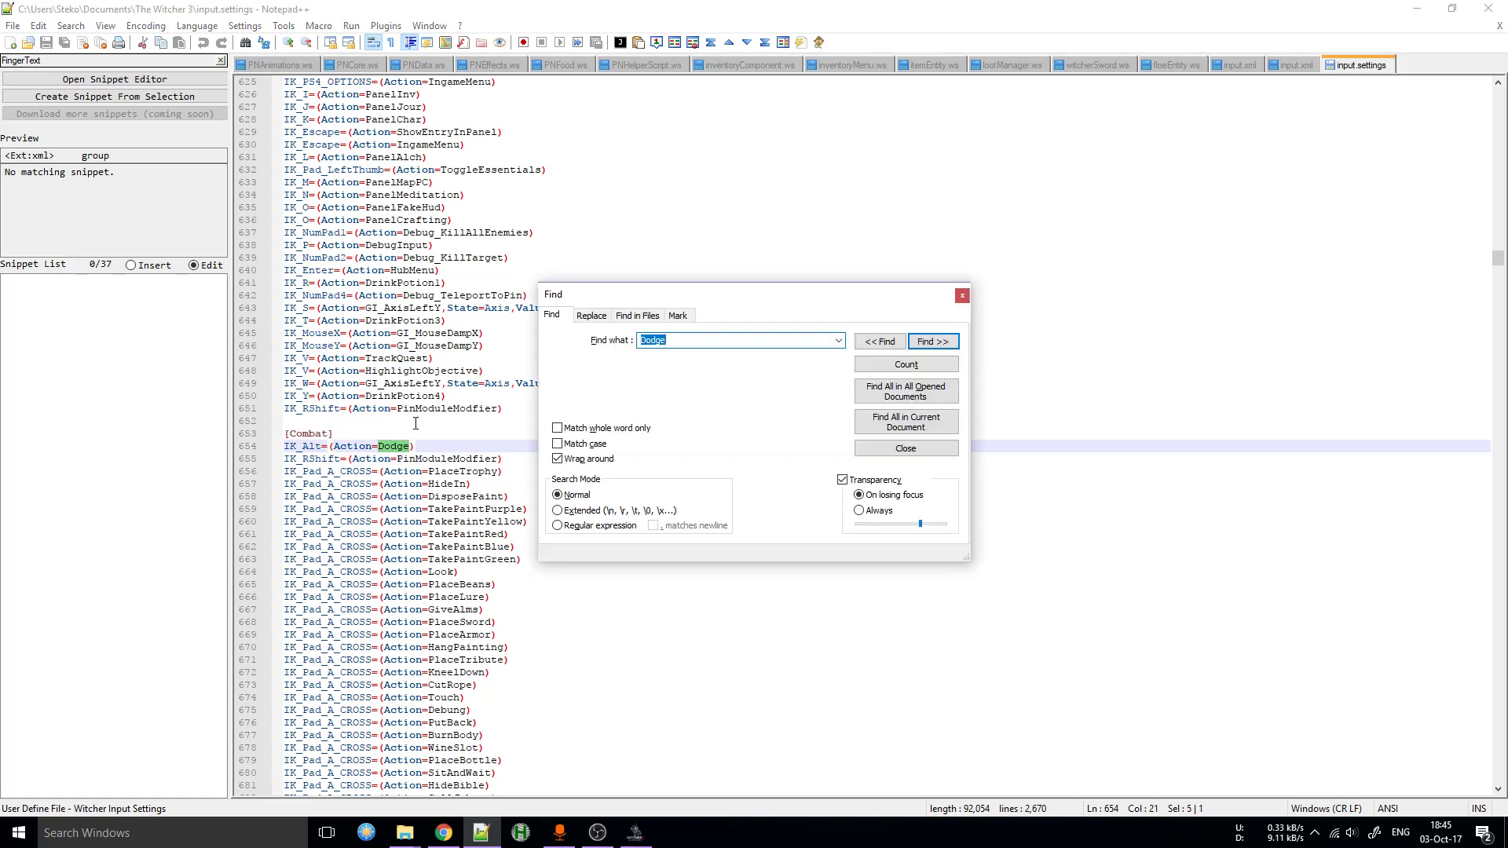
key(BackSpace)
key(Return)
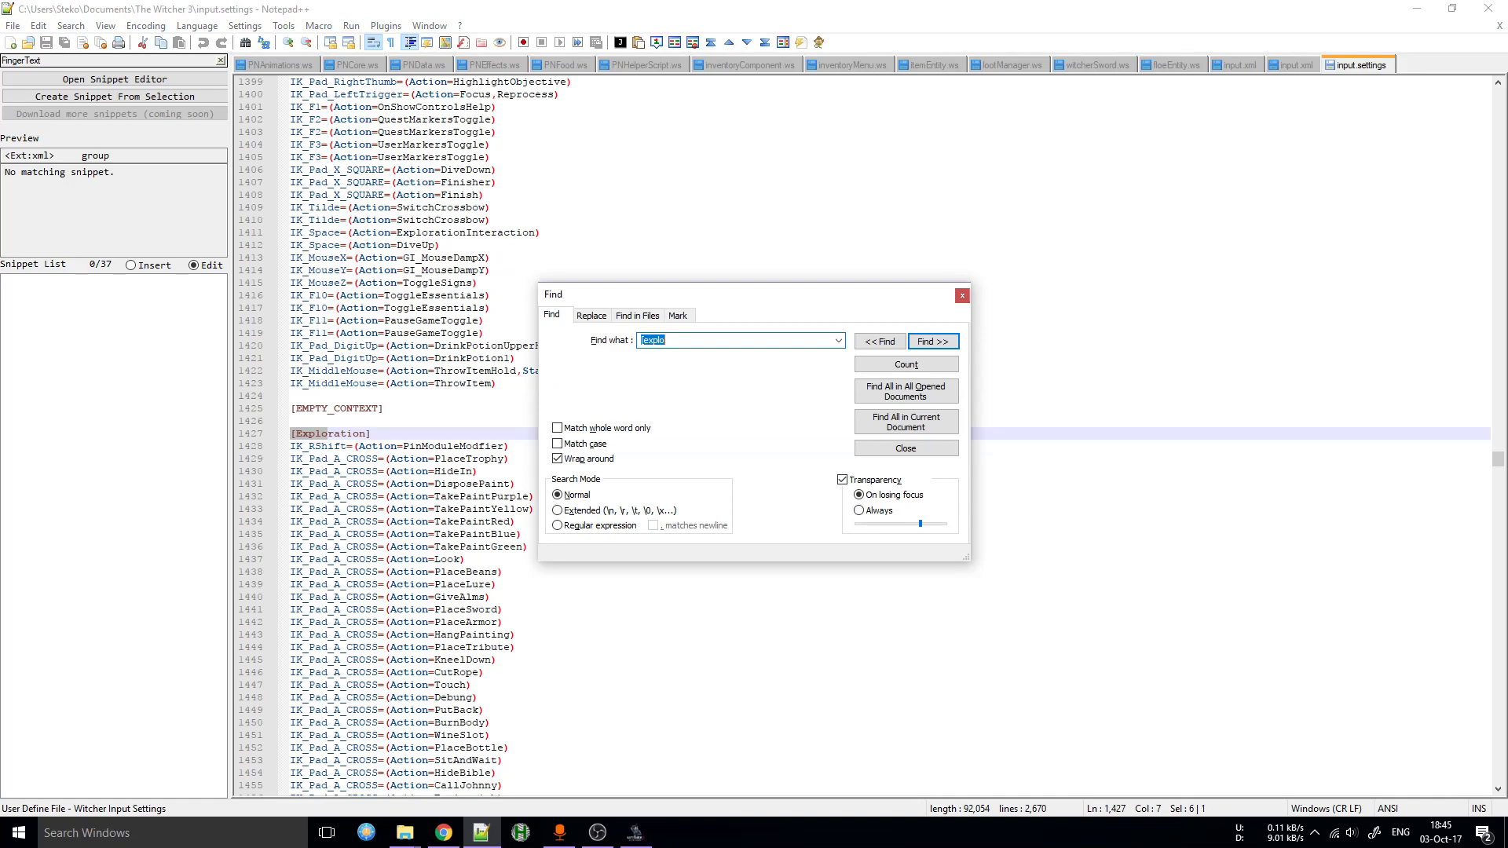
key(Escape)
scroll(444, 450, down, 1)
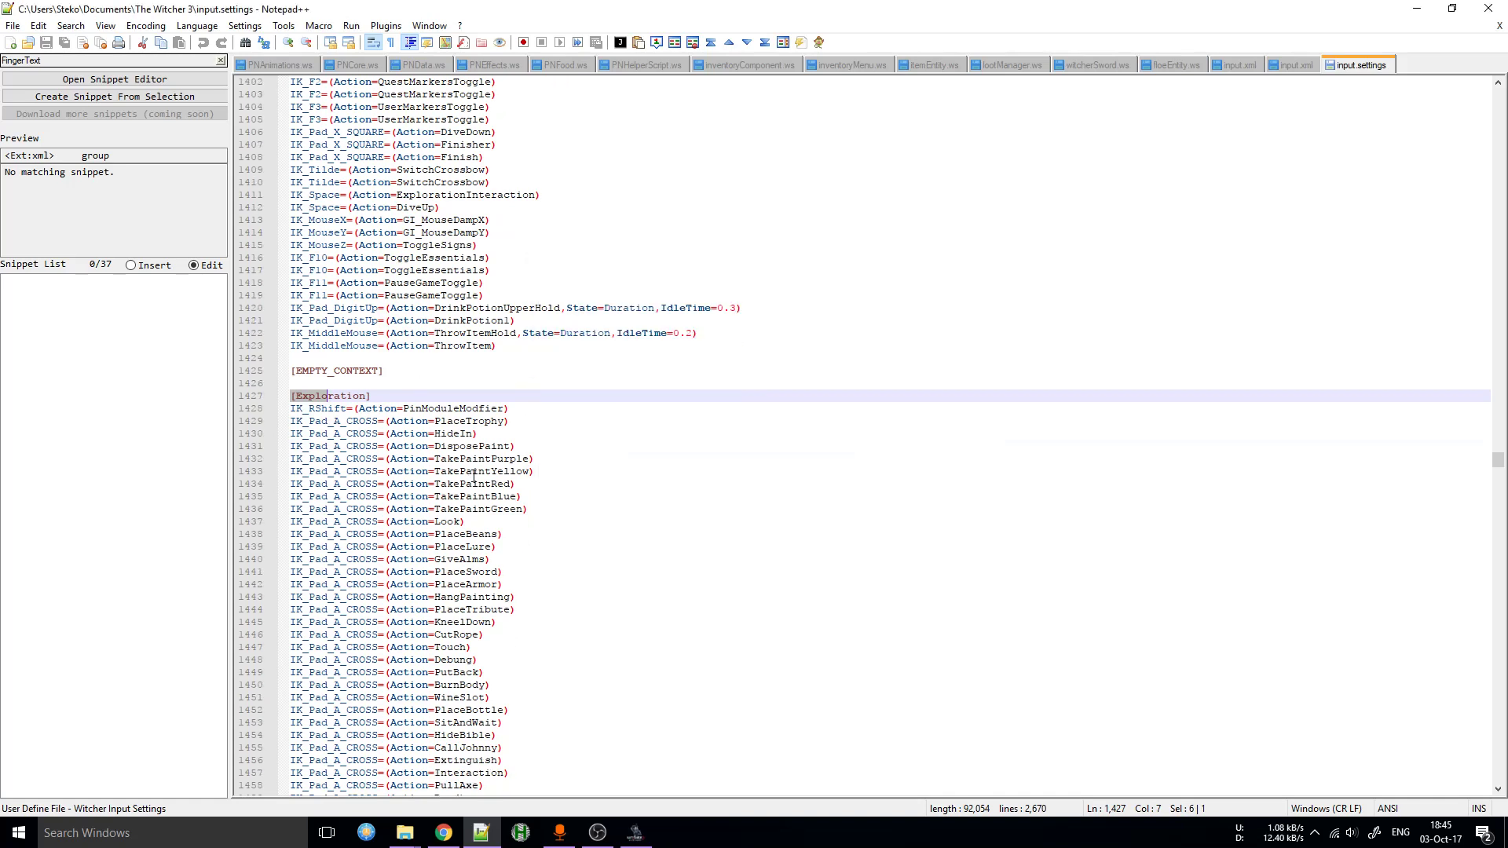
- Switch to Witcher 3 Mod Installer and install the PrimalNeeds mod from the desktop's MultipleMods folder
click(1417, 10)
click(1045, 230)
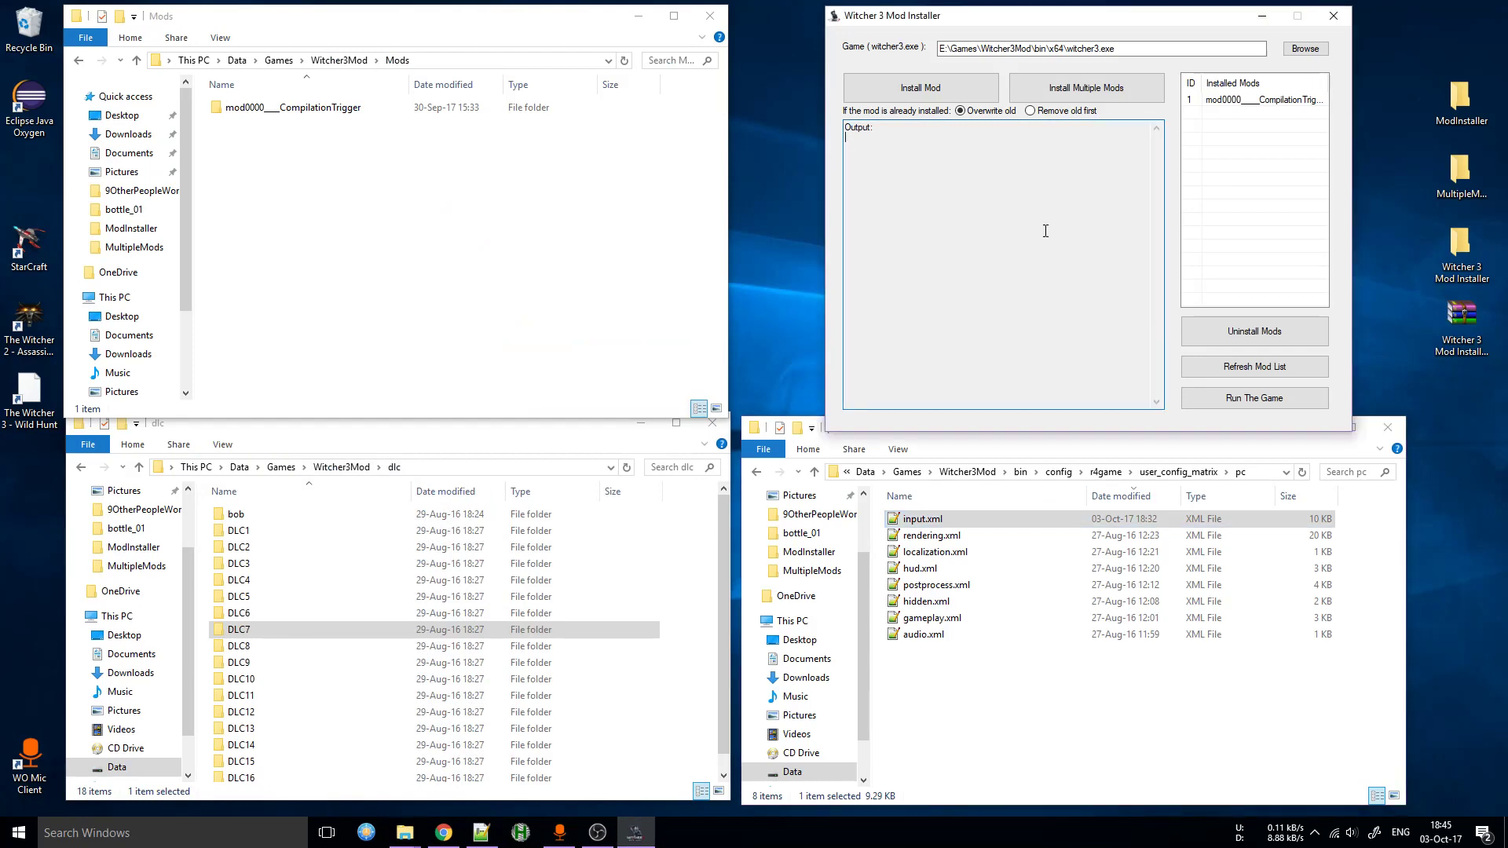
click(913, 96)
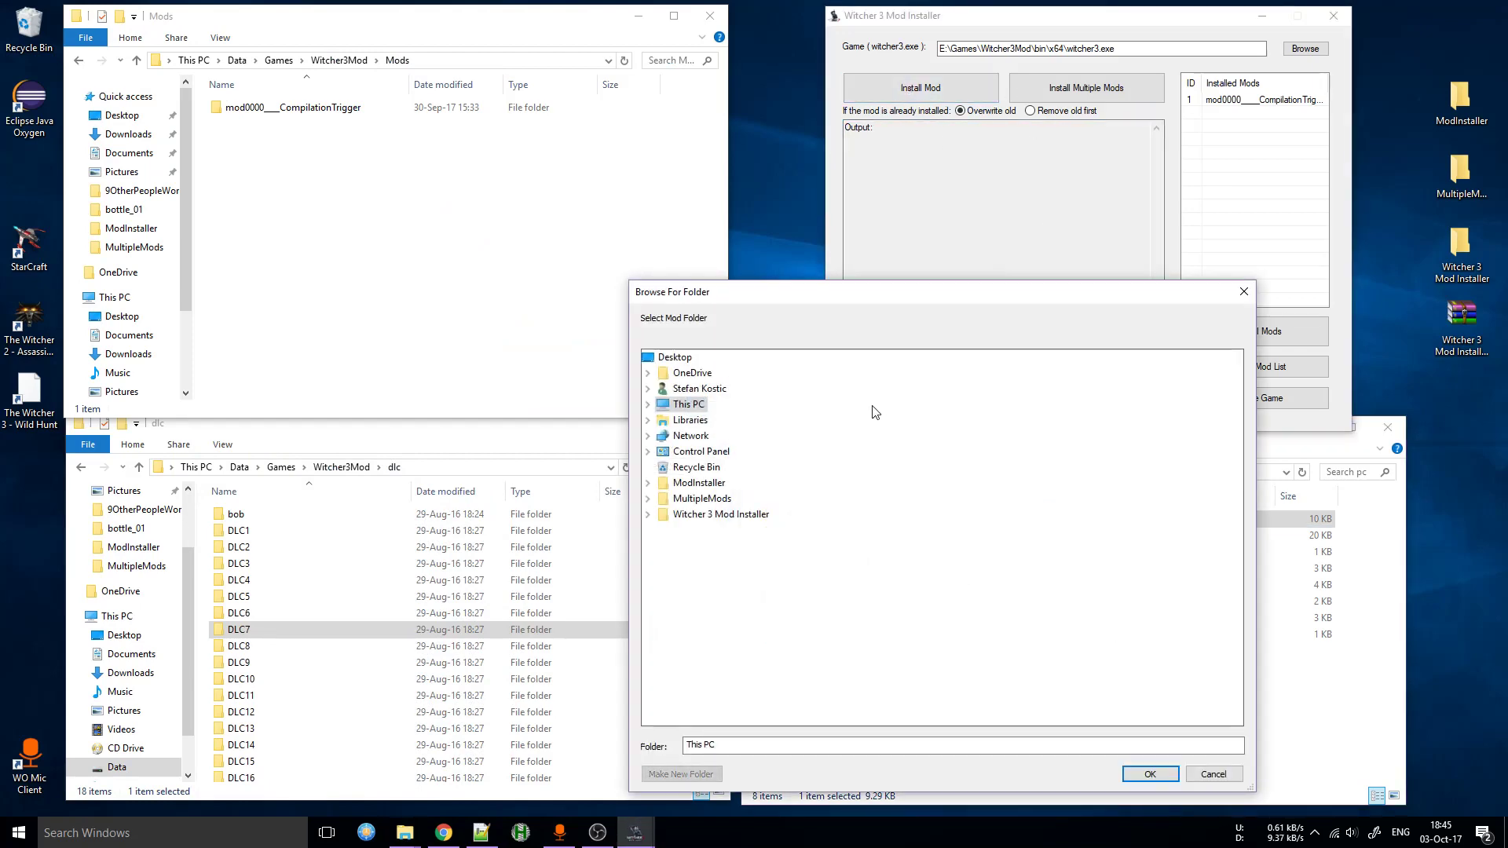
click(648, 498)
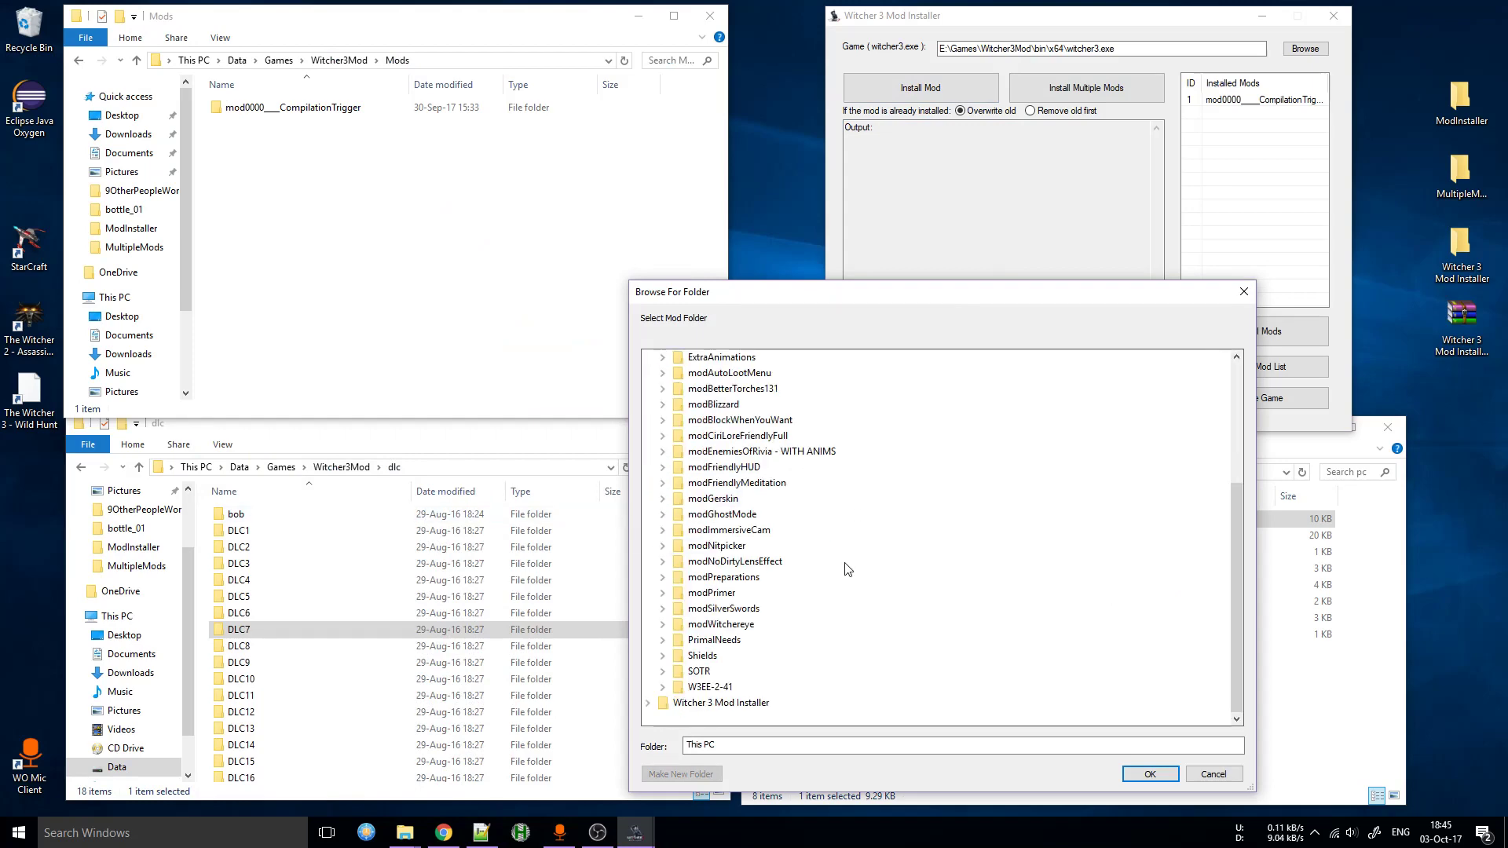
click(715, 640)
click(1150, 774)
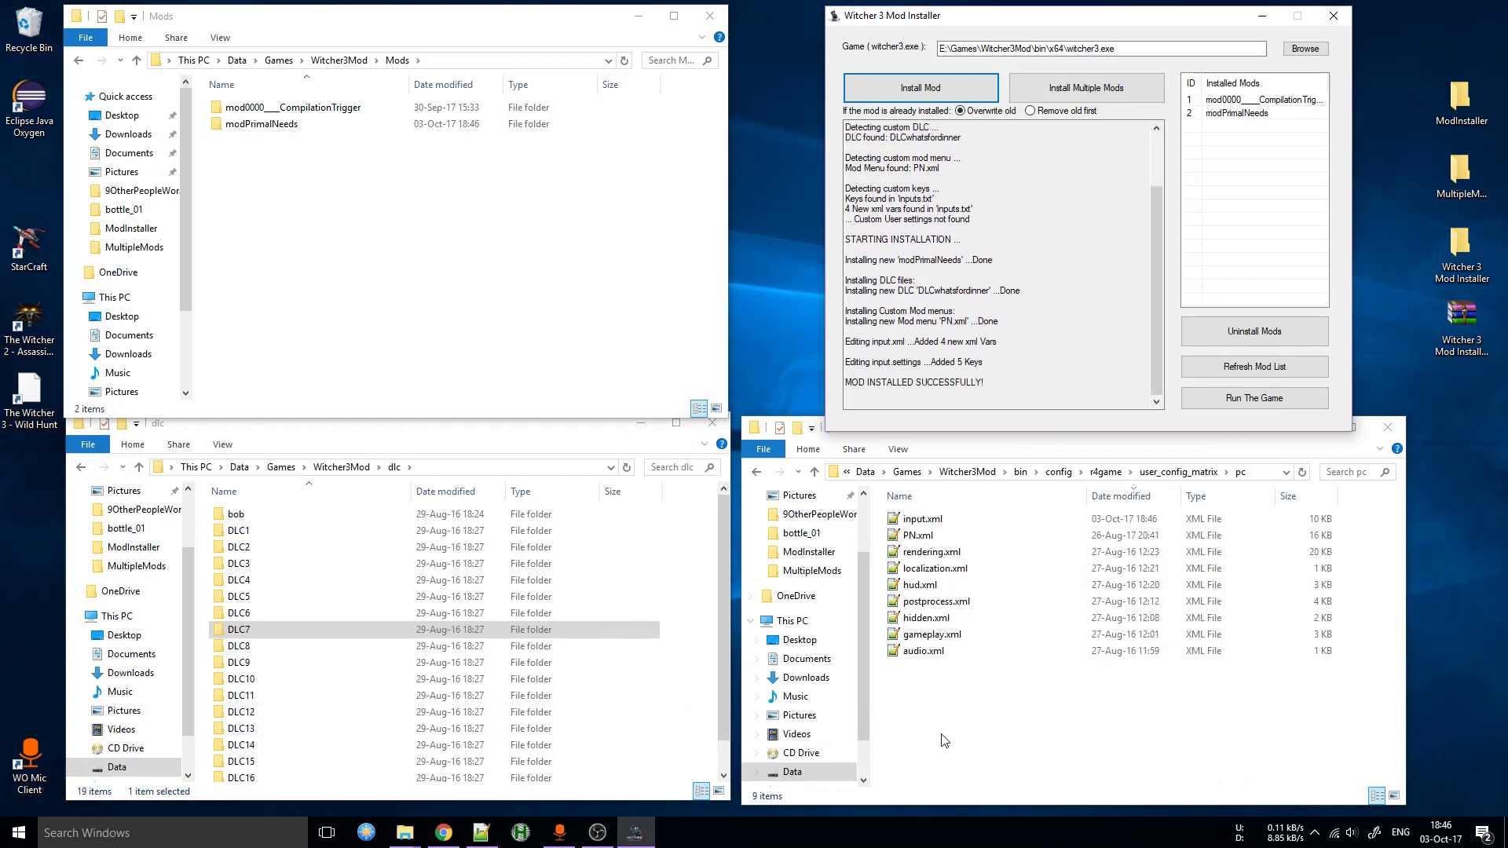
- Compare the installation log with the game folders, checking DLCwhatsfordinner in dlc and PN.xml in pc
scroll(670, 684, down, 1)
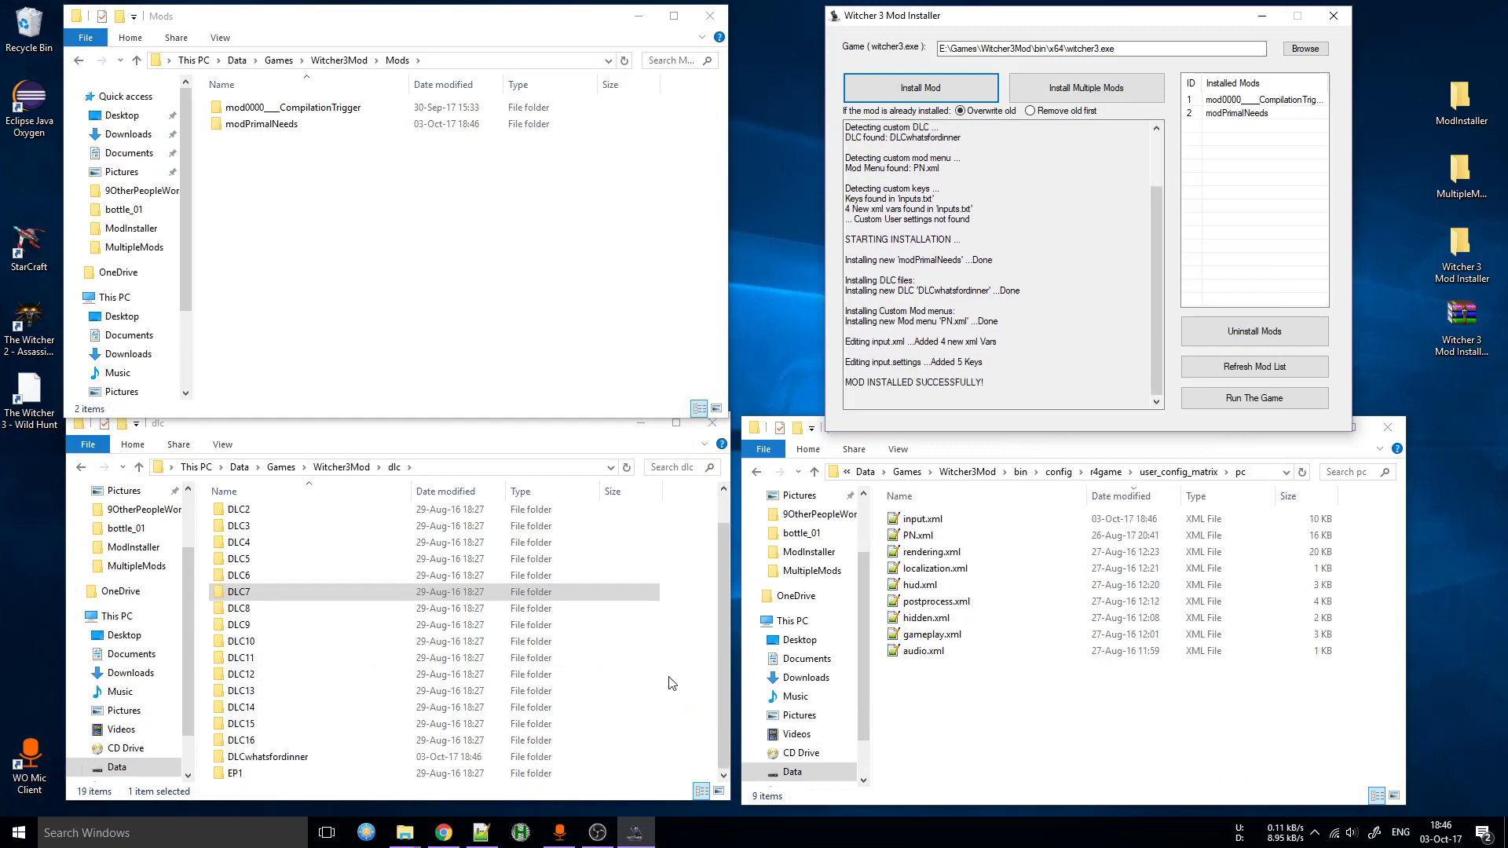
click(972, 273)
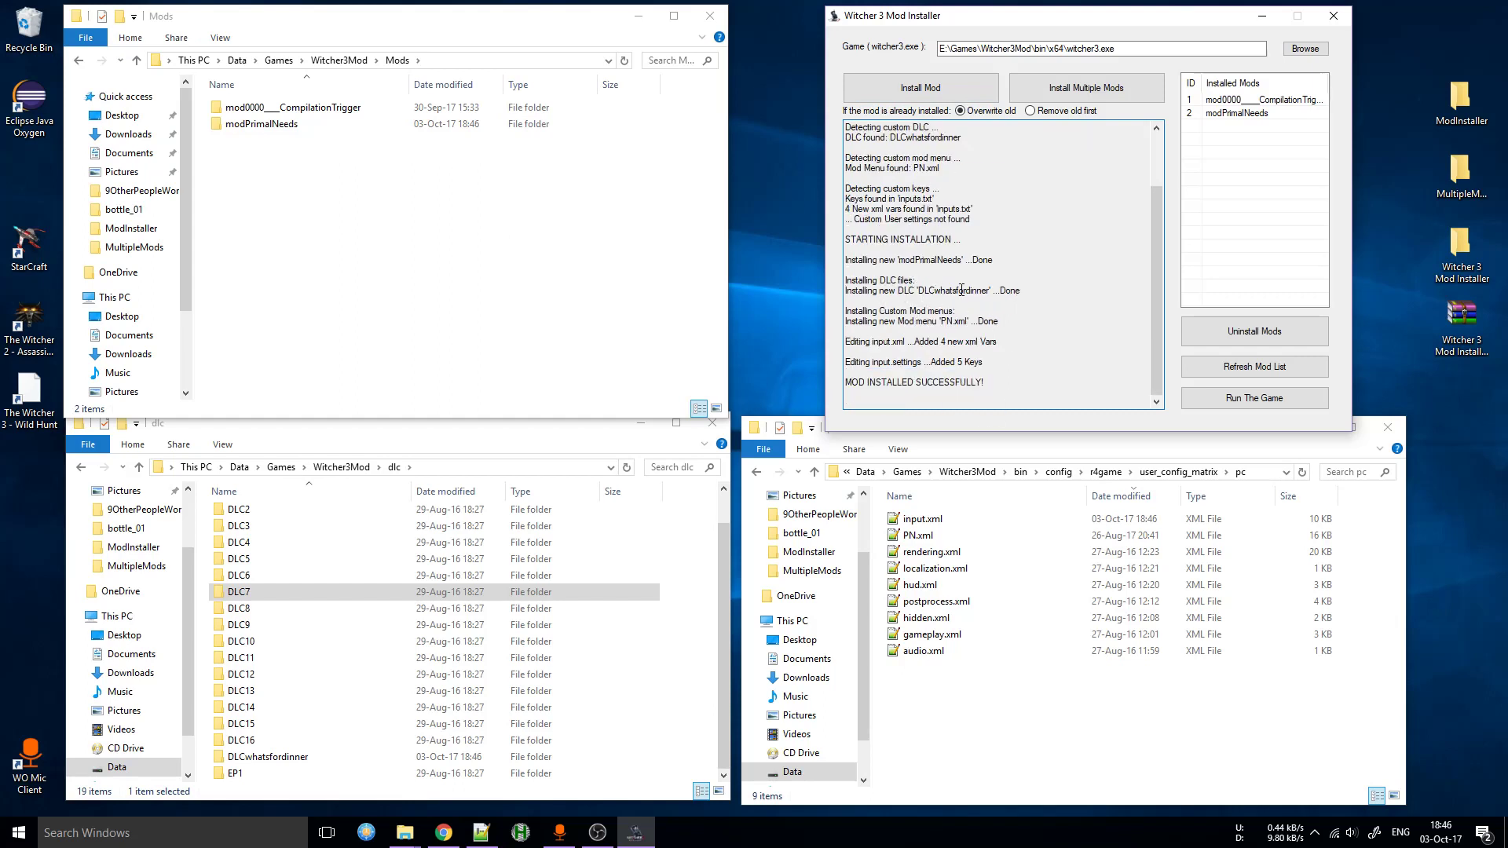
click(334, 757)
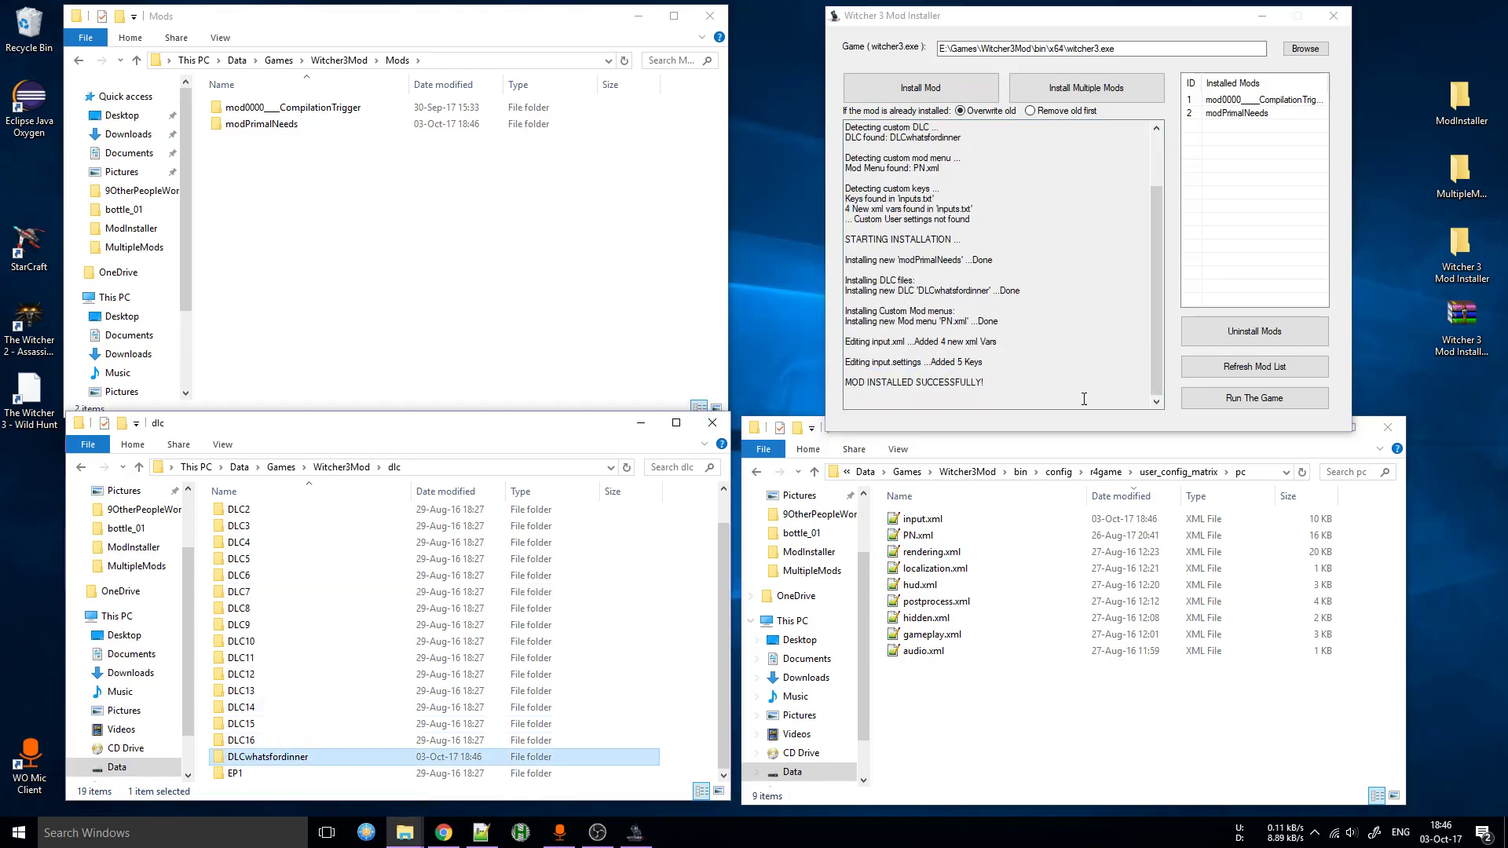
click(1030, 300)
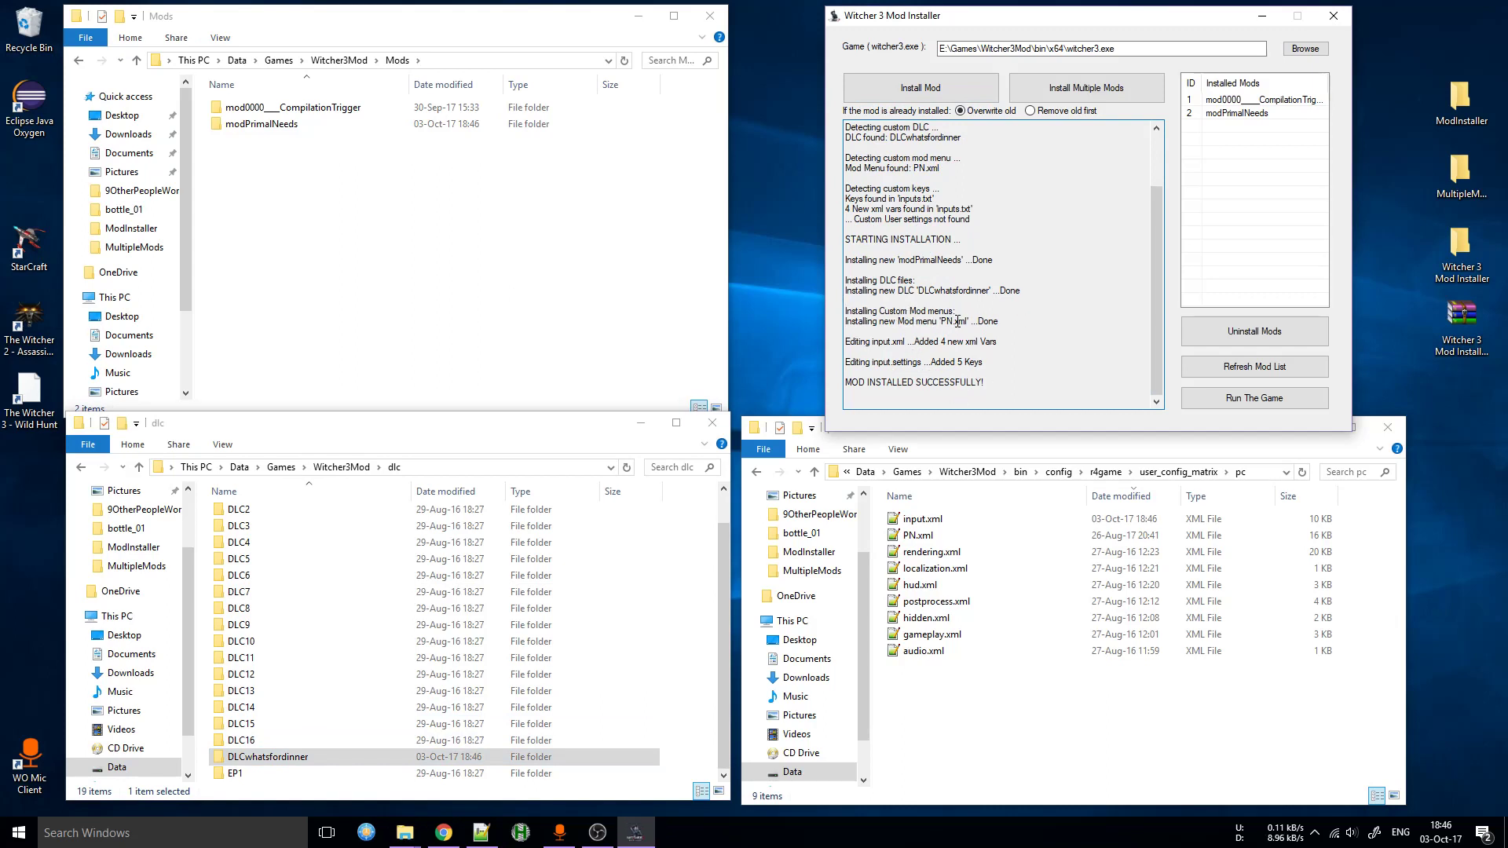
click(935, 536)
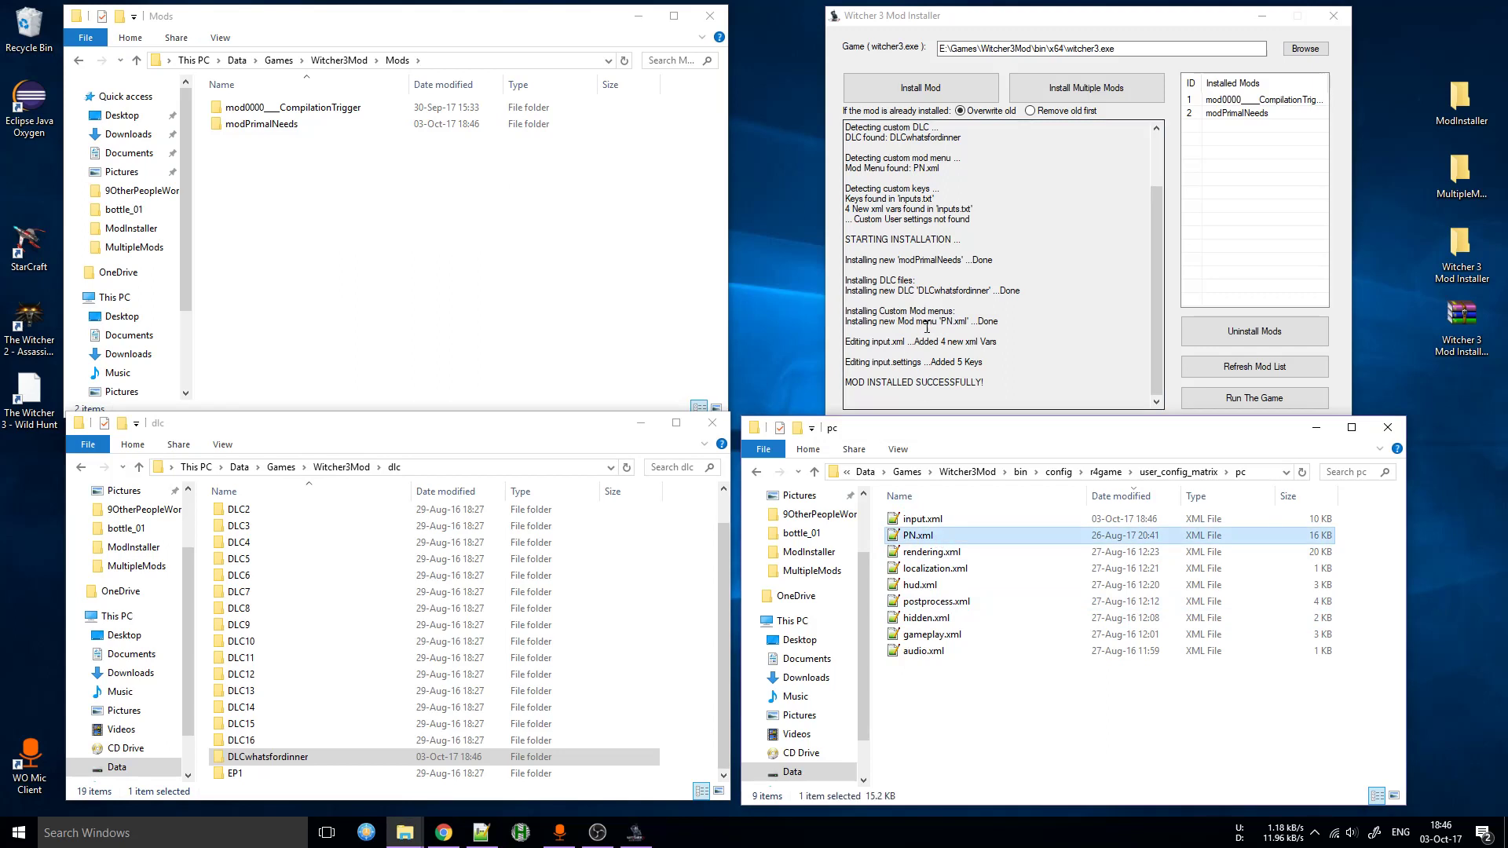
- Read through the PrimalNeeds installation log, from the detected files to the input.xml and input.settings edits
click(951, 312)
drag(892, 260, 956, 263)
click(936, 260)
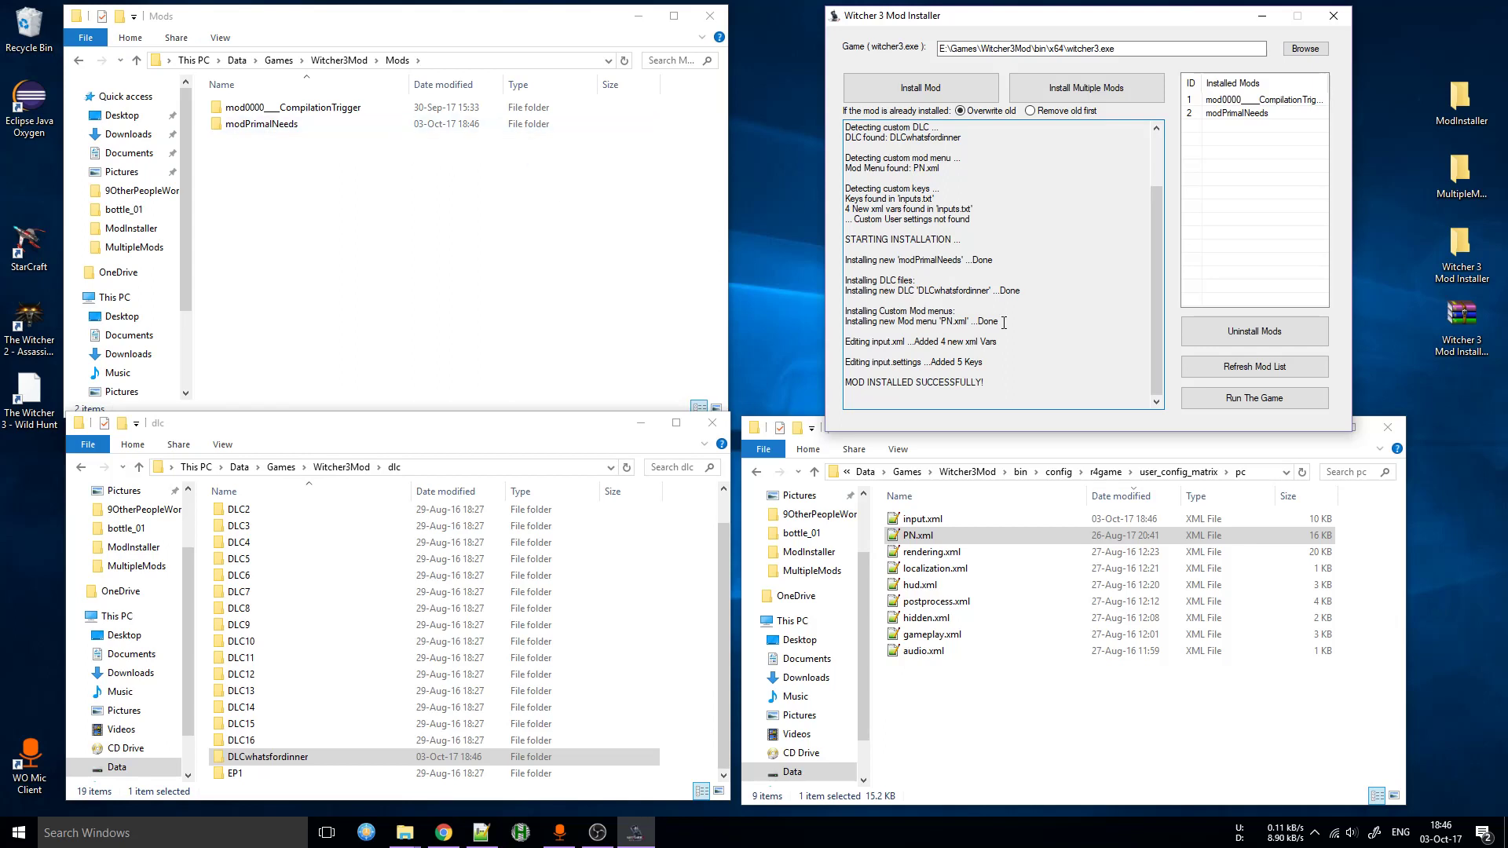
scroll(1004, 323, up, 2)
scroll(974, 362, down, 1)
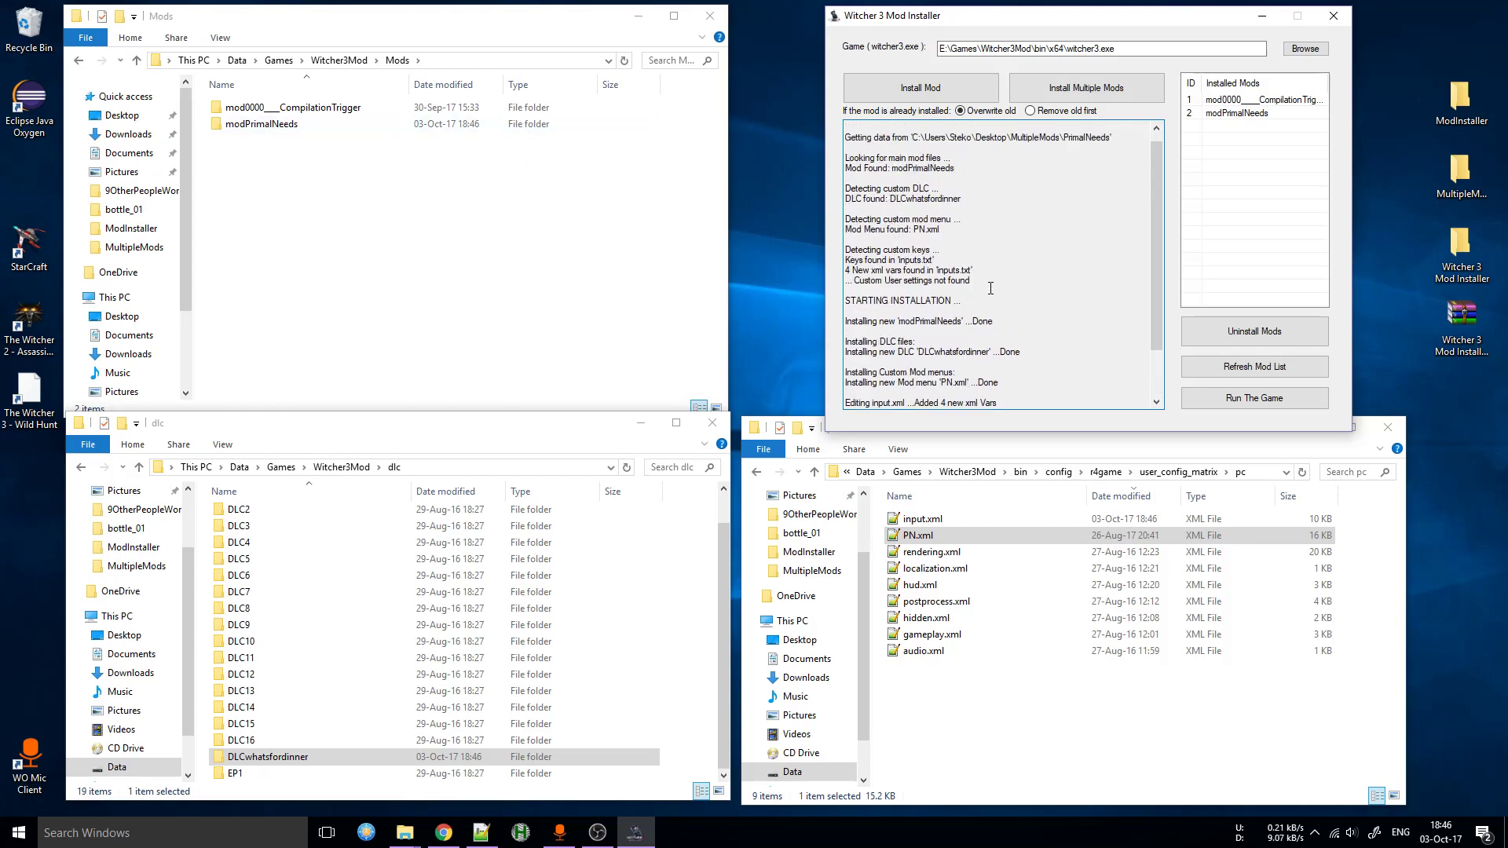
drag(990, 288, 843, 148)
click(977, 235)
scroll(996, 228, down, 2)
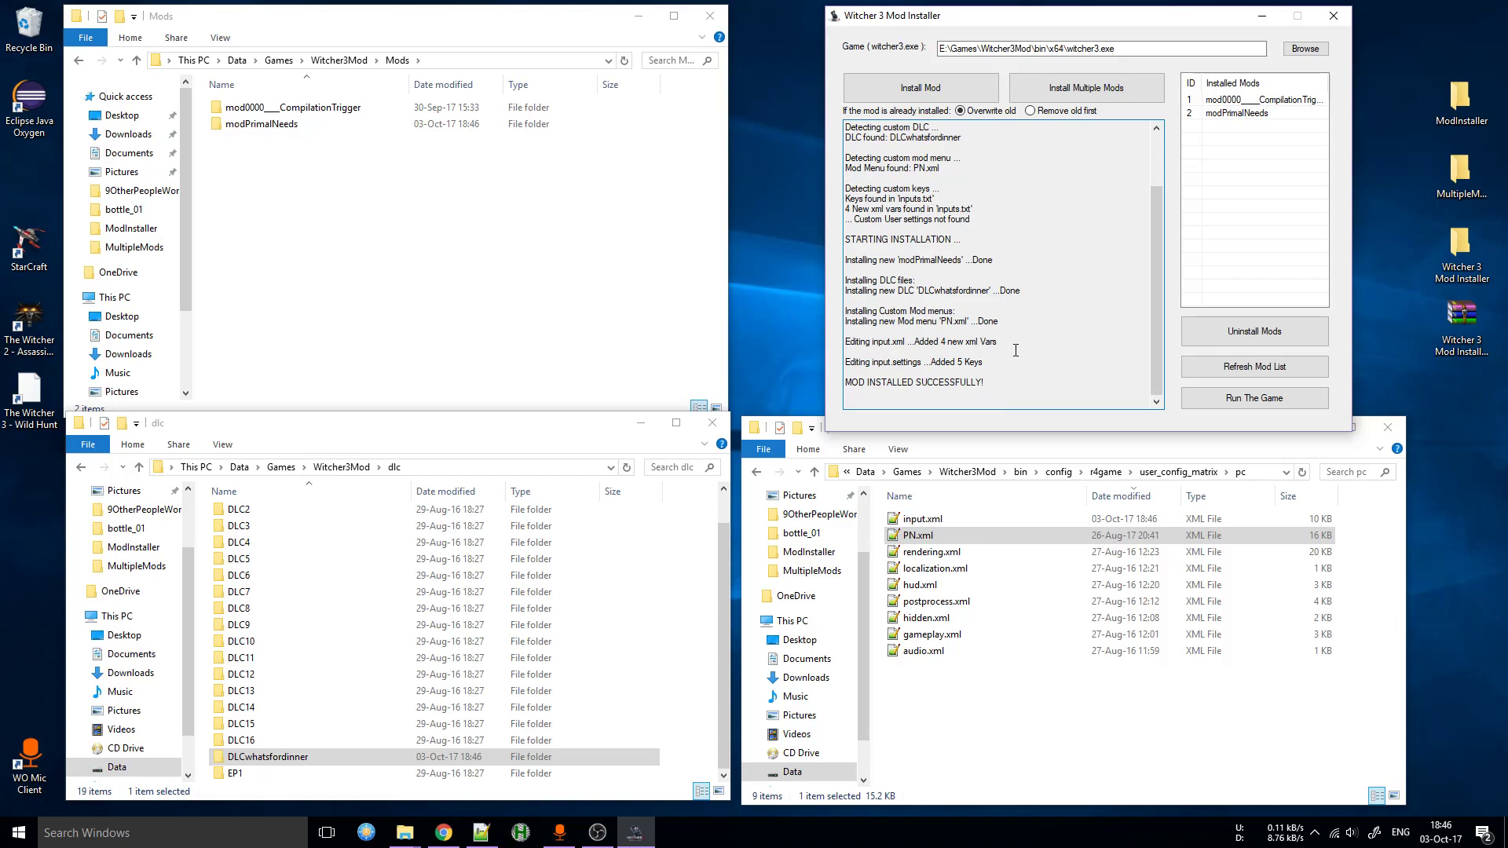
drag(1015, 346, 819, 343)
click(1048, 382)
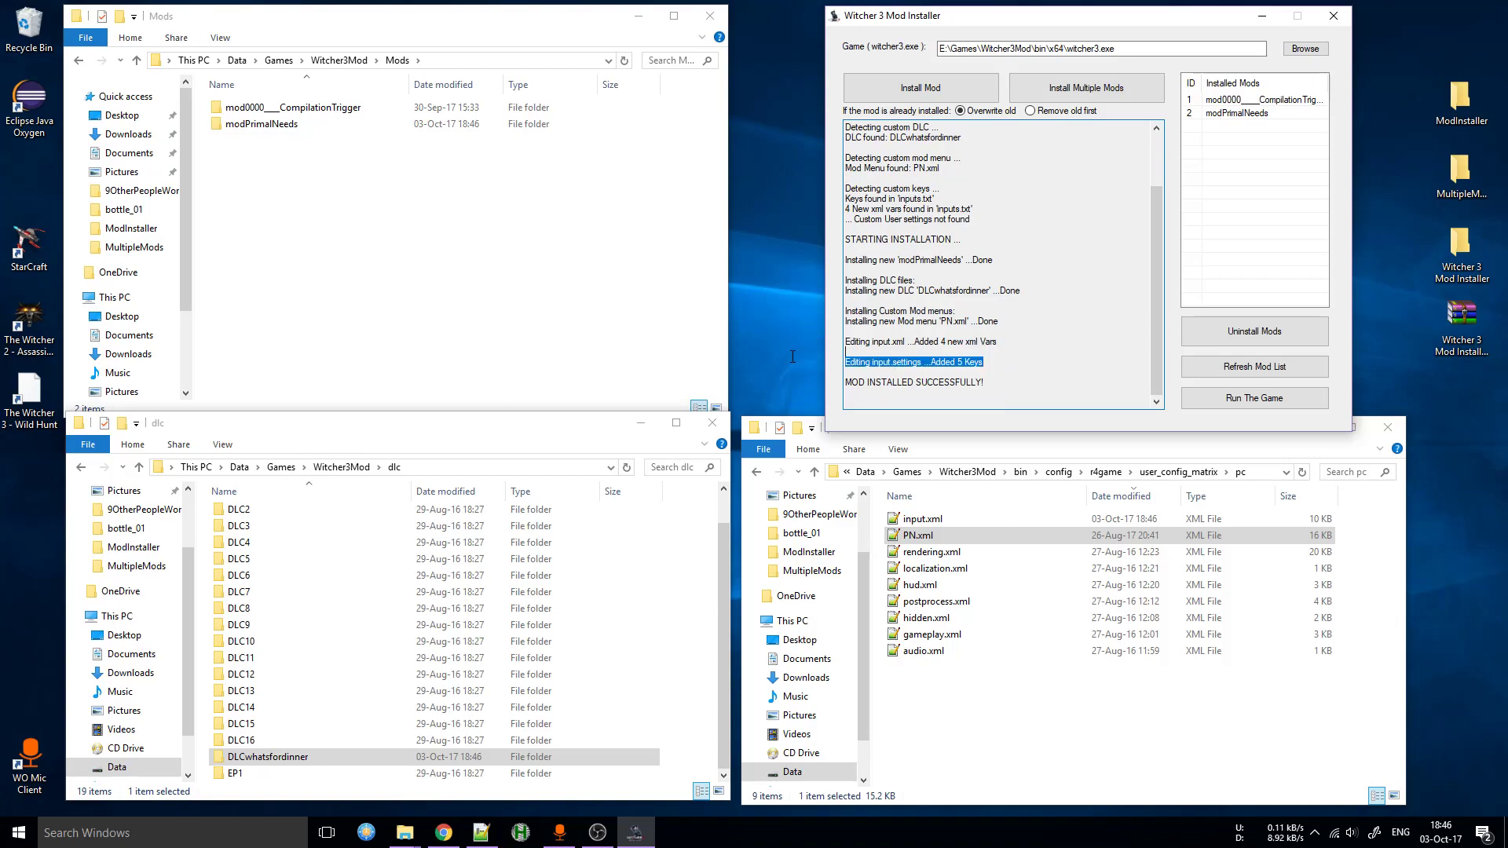
- Switch to Notepad++, reload the modified input.settings and input.xml, and examine the PN Var lines above [BASE_CharacterMovement]
click(481, 834)
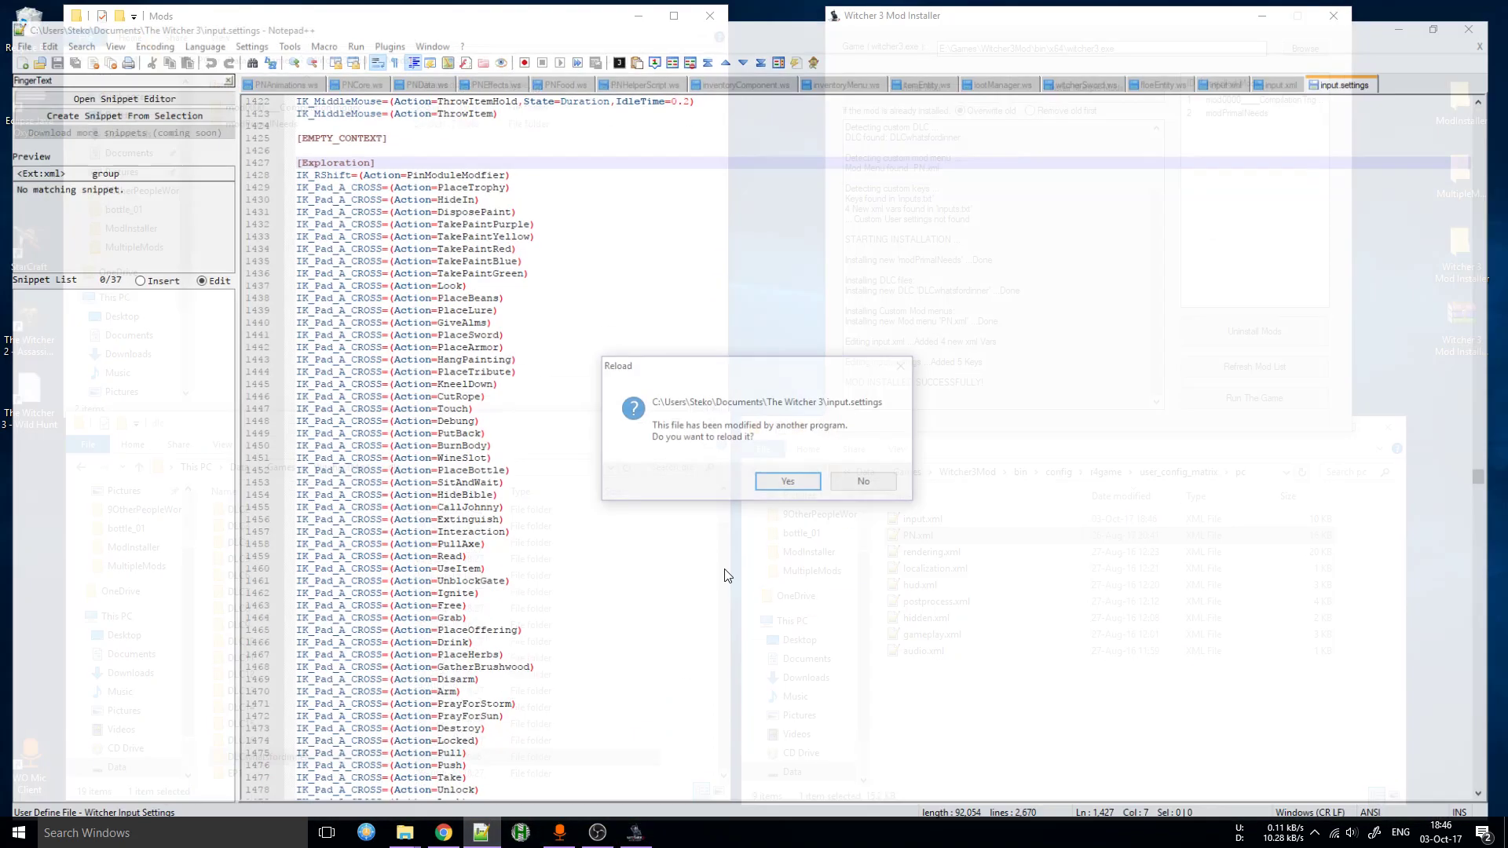
click(801, 487)
click(800, 486)
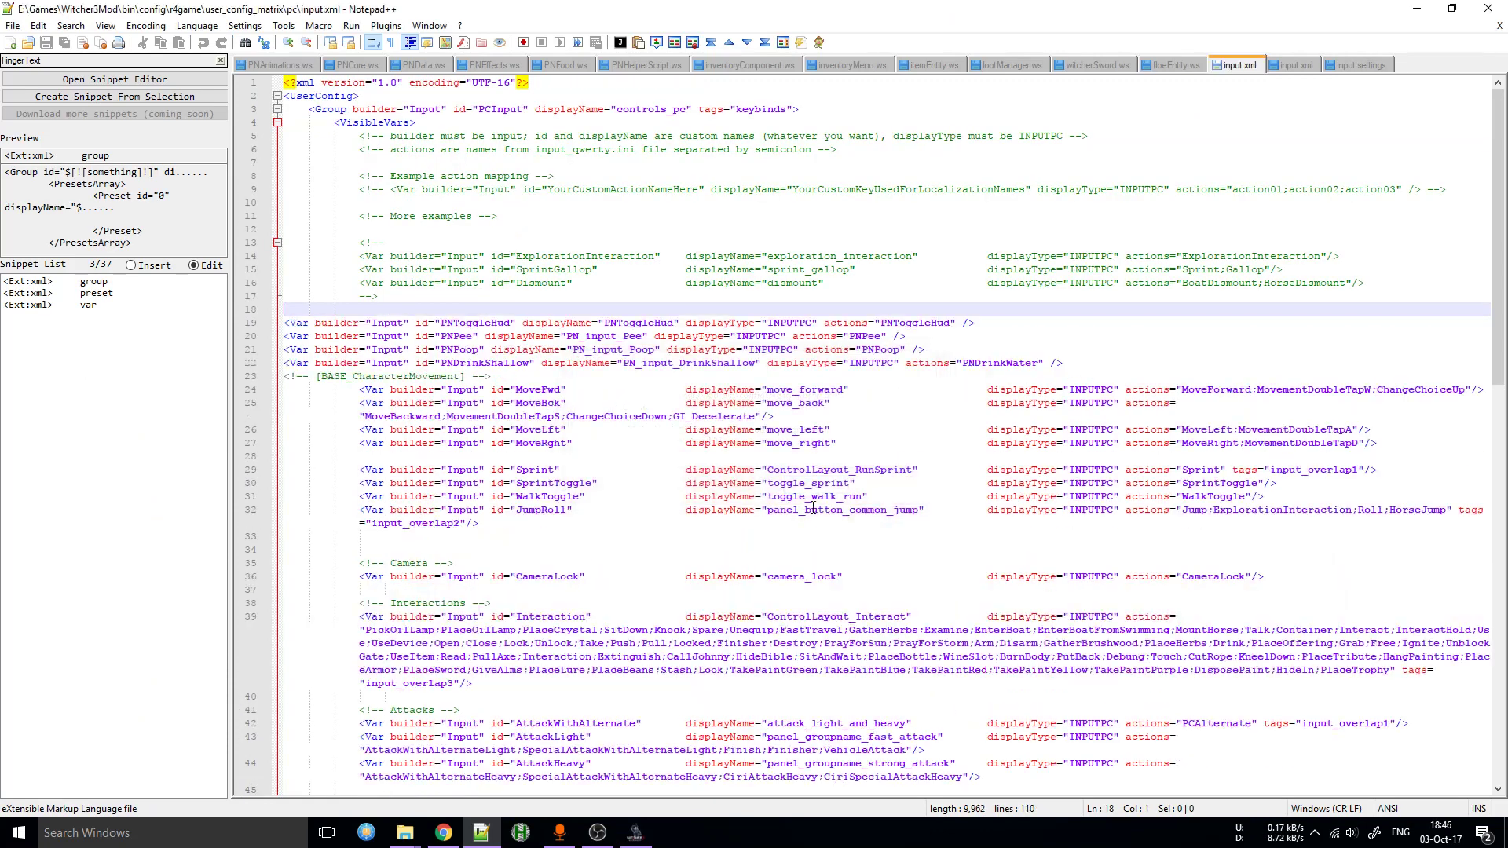
drag(1078, 359, 317, 304)
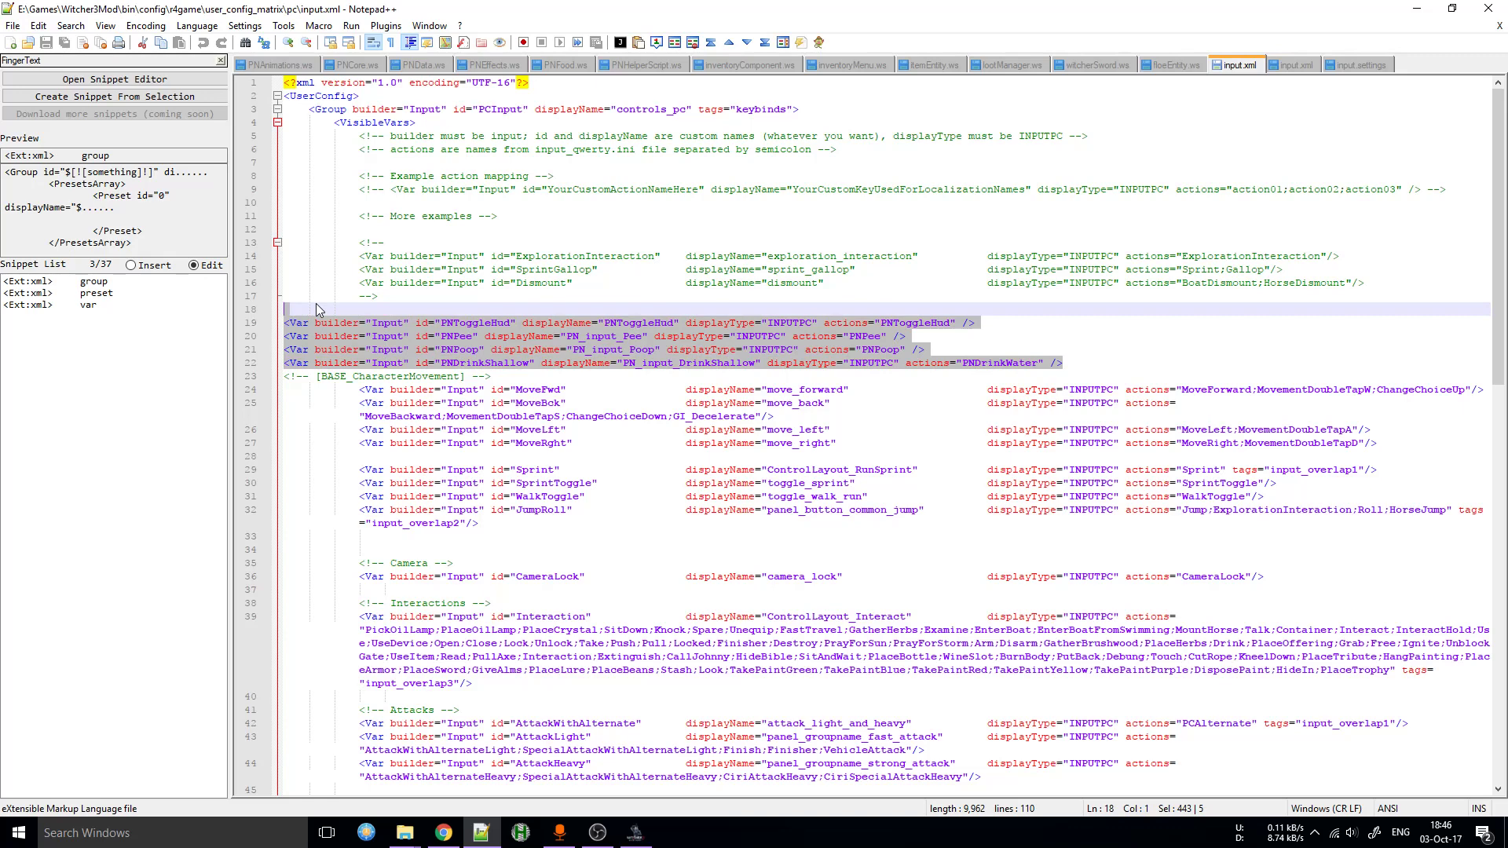
- Examine the PrimalNeeds key bindings directly under [Exploration] in input.settings
click(1373, 64)
scroll(585, 310, up, 4)
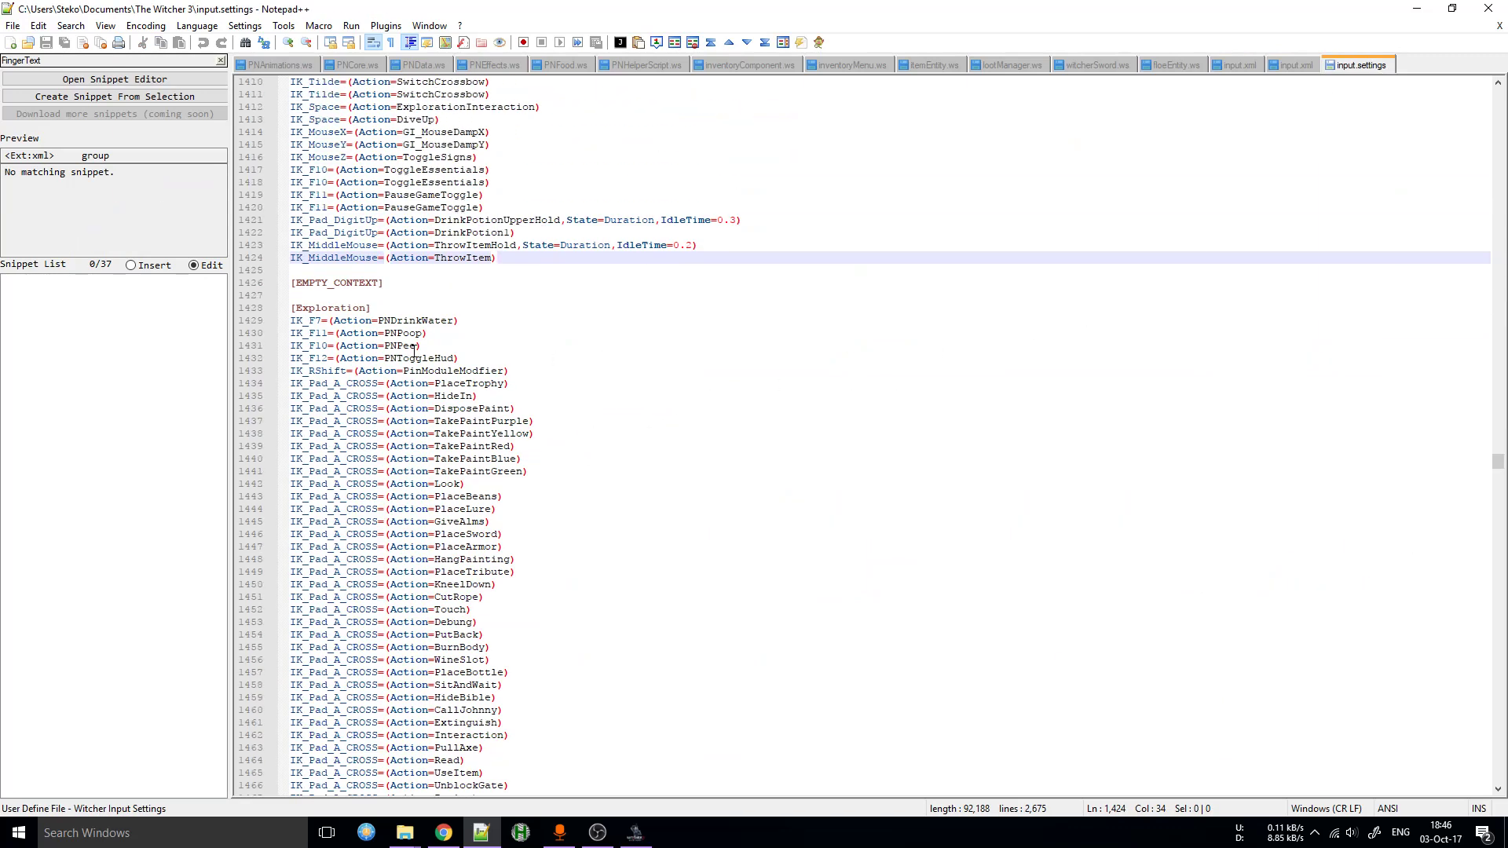
drag(461, 358, 377, 308)
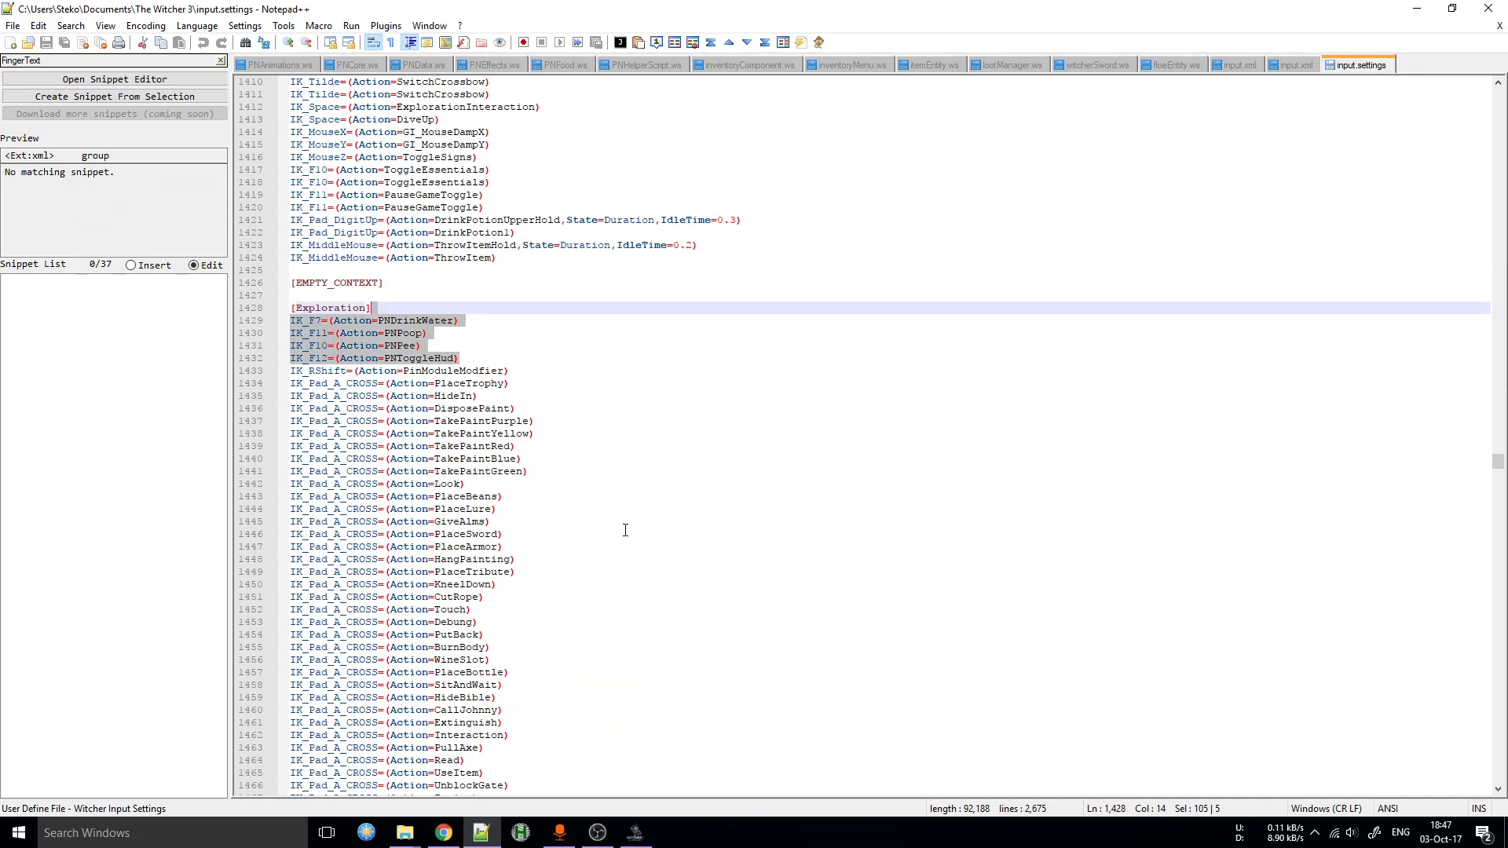
- Return to Witcher 3 Mod Installer and review the log, especially its line about custom user settings
click(1434, 6)
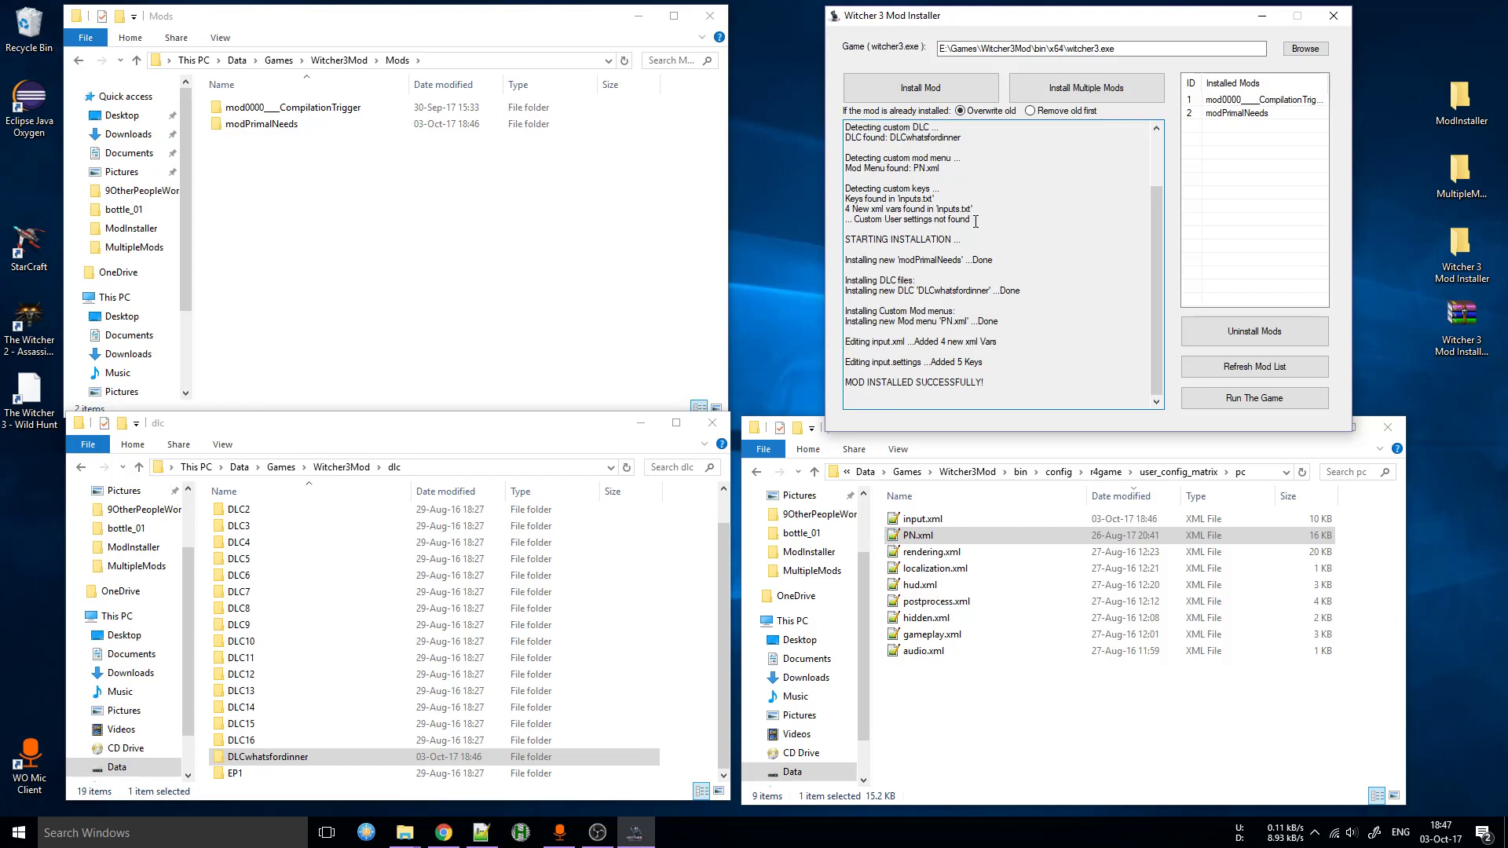
drag(976, 222, 844, 221)
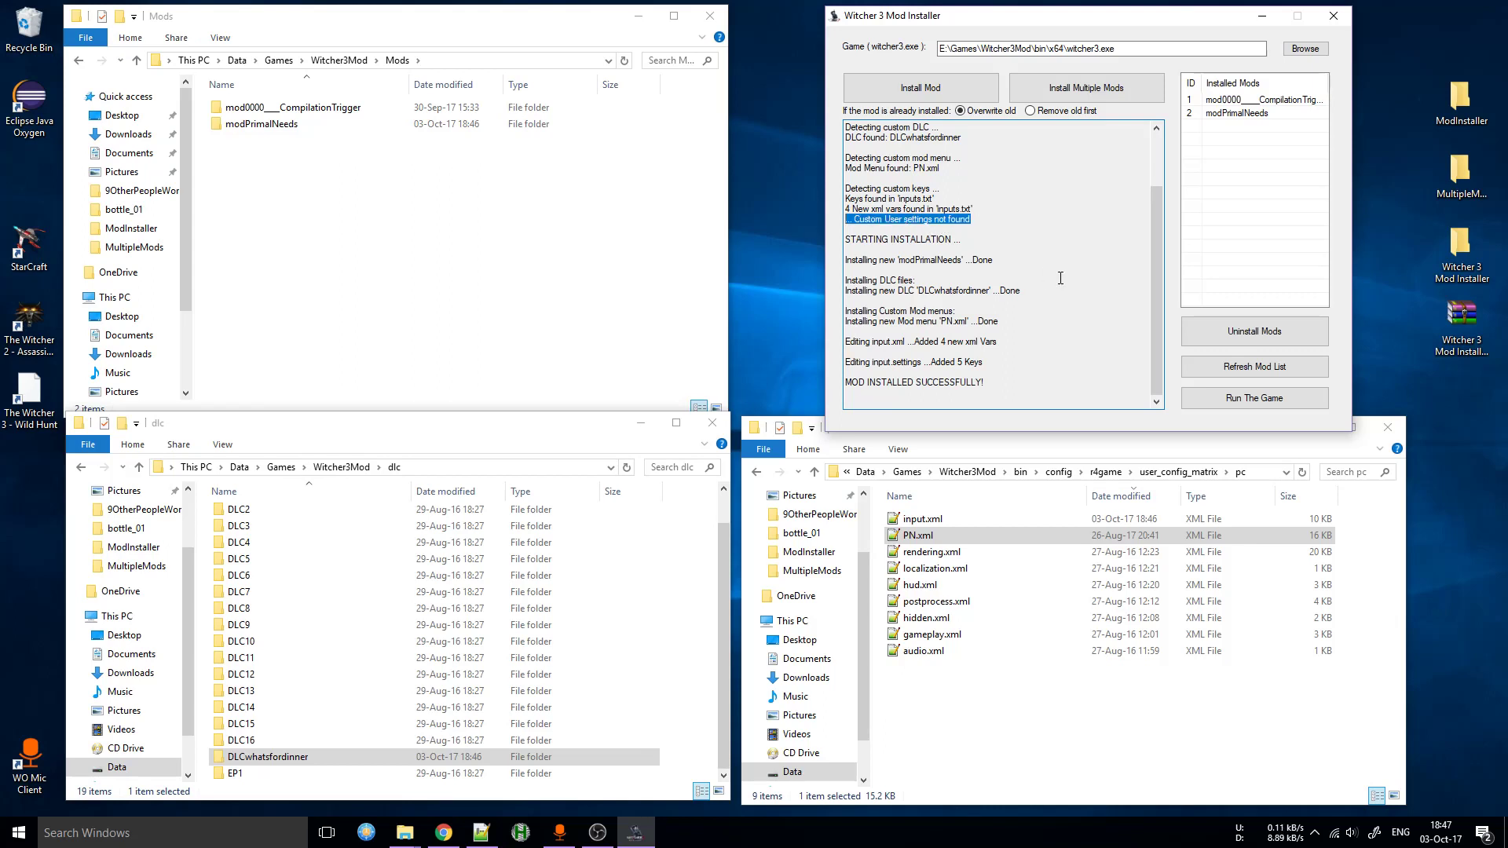
scroll(1061, 278, up, 4)
scroll(1060, 278, down, 4)
- Install the modFriendlyMeditation mod from the MultipleMods folder
click(930, 88)
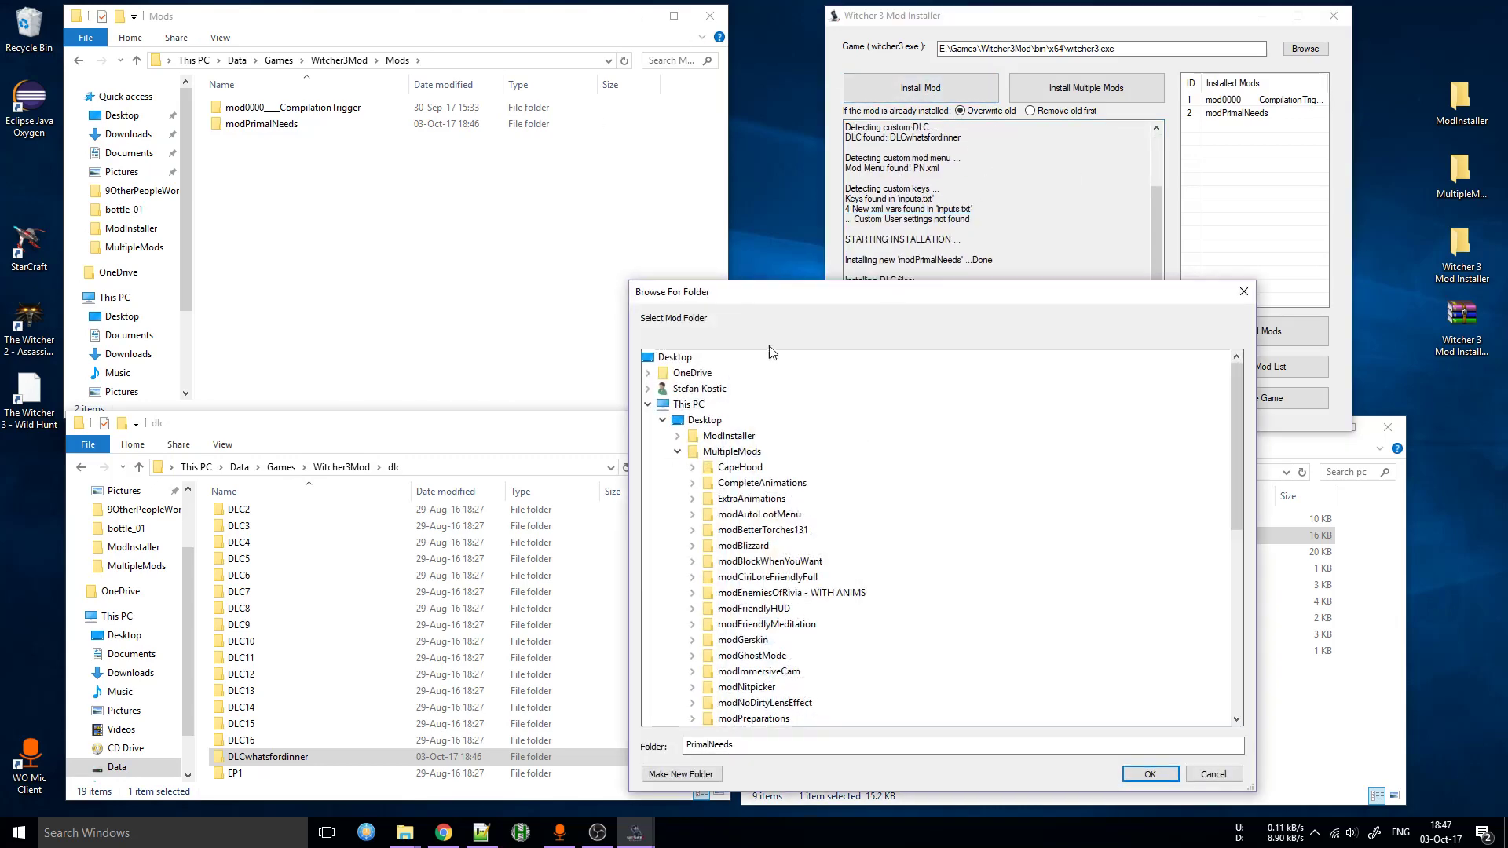
drag(864, 283, 778, 78)
scroll(707, 314, down, 3)
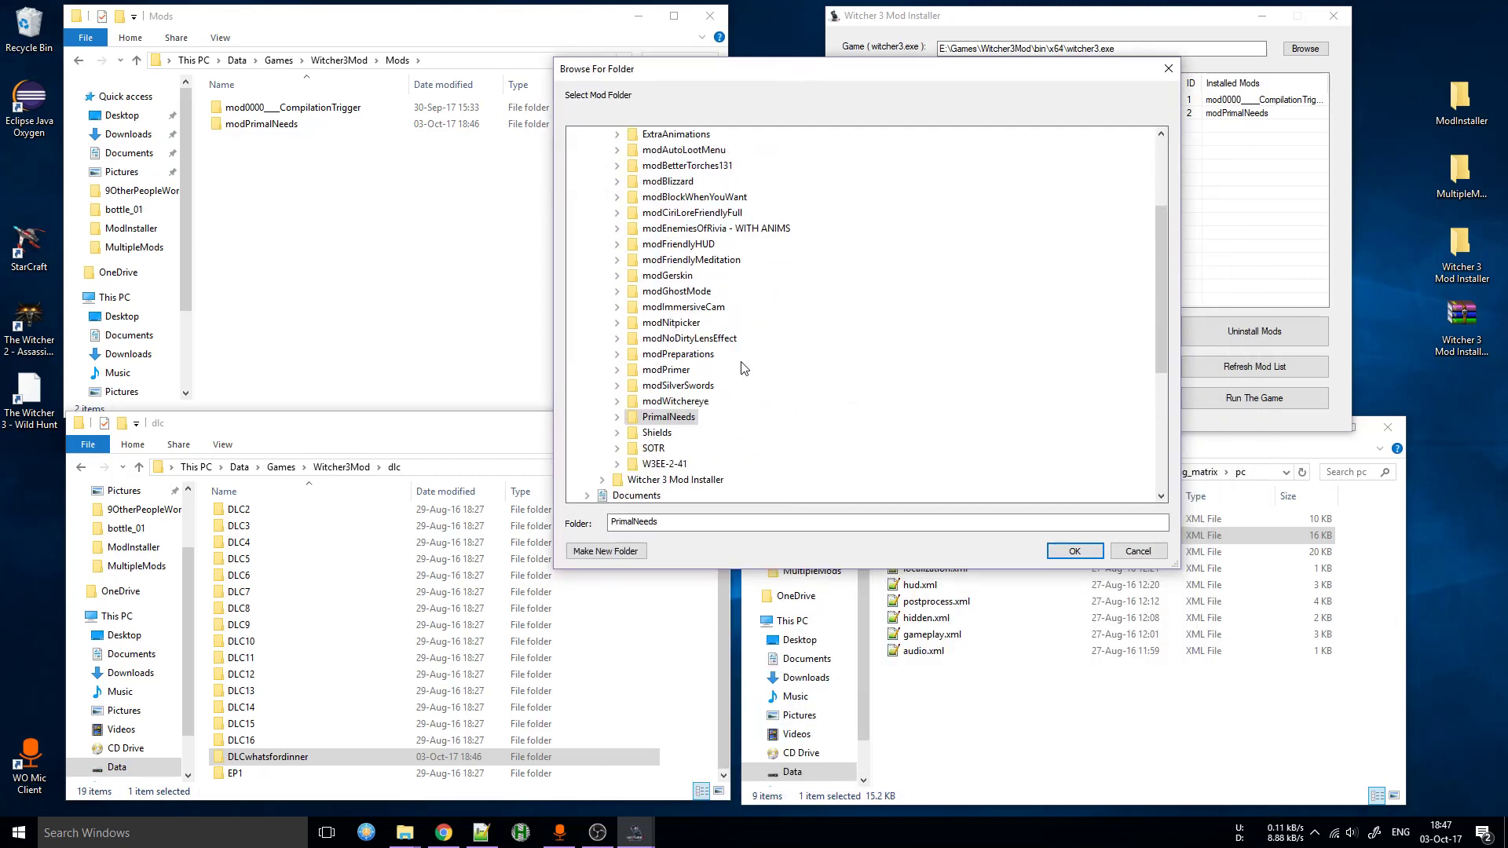
double_click(722, 261)
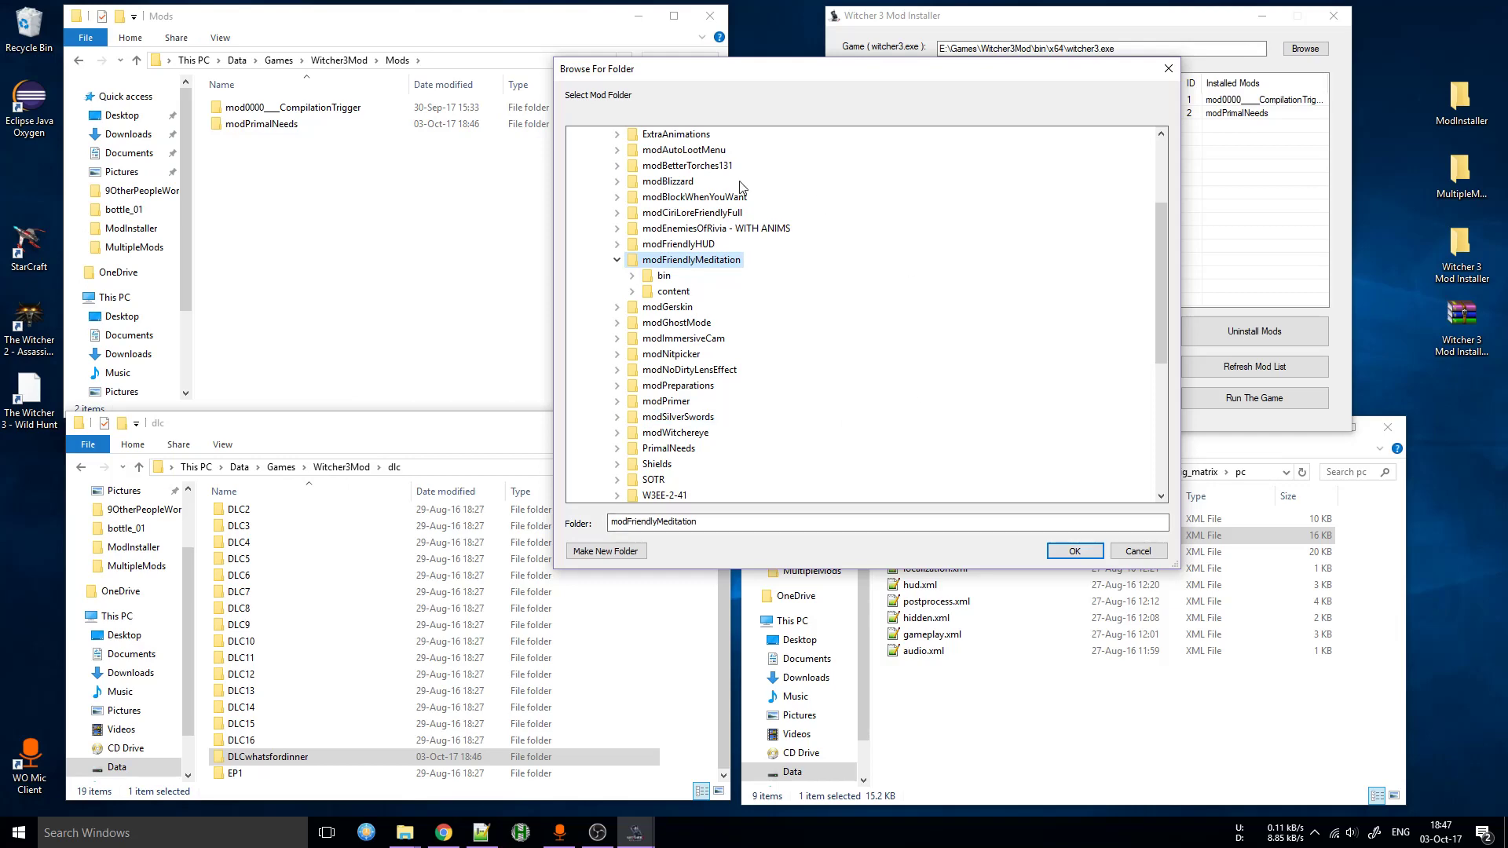
click(1094, 558)
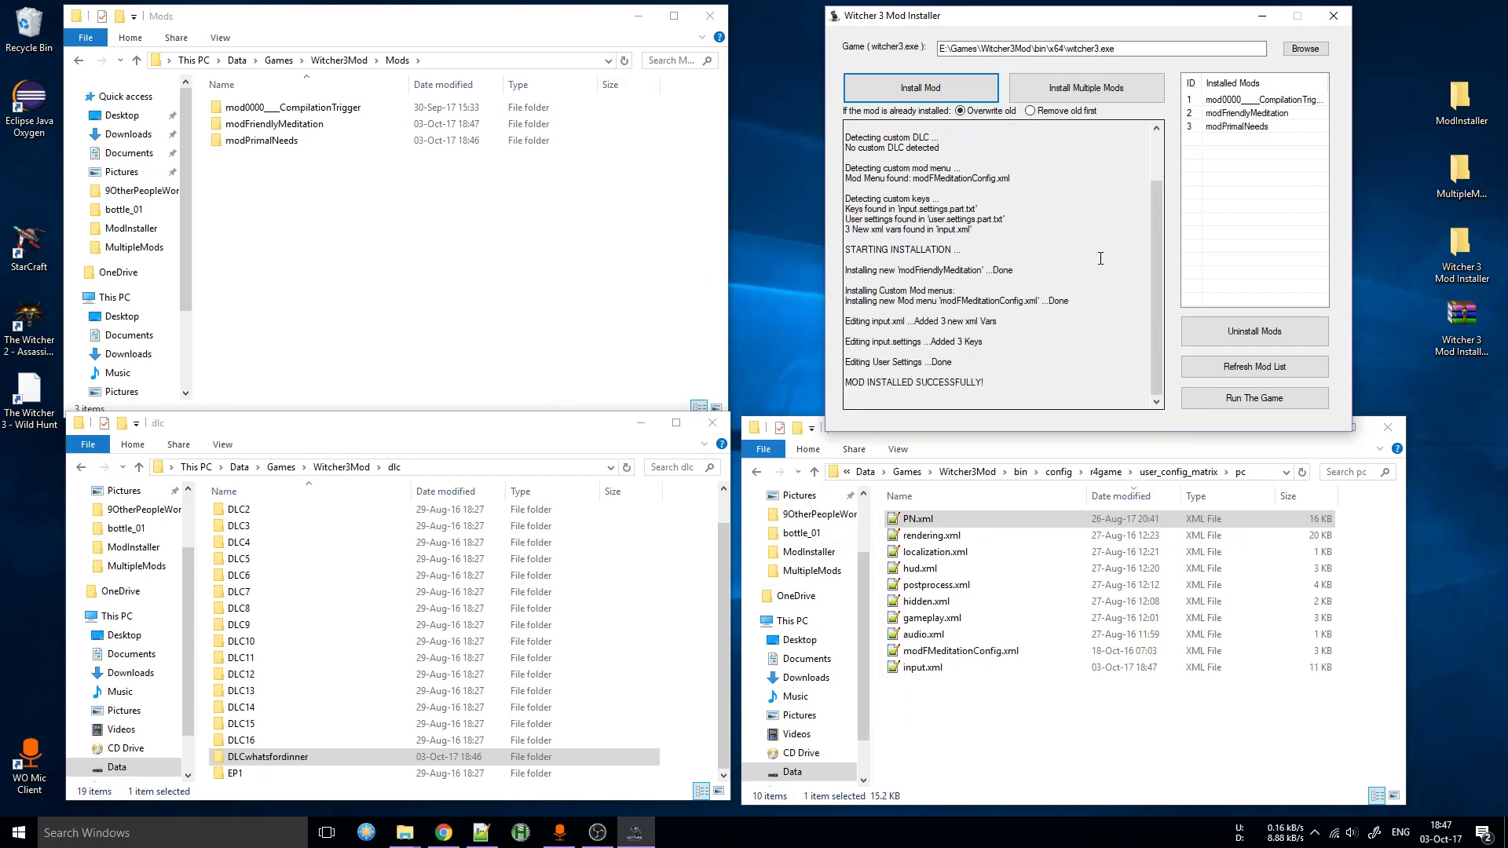
- Review the modFriendlyMeditation installation log, from the detected mod files, DLC, menu and keys through the installation results
scroll(892, 188, up, 2)
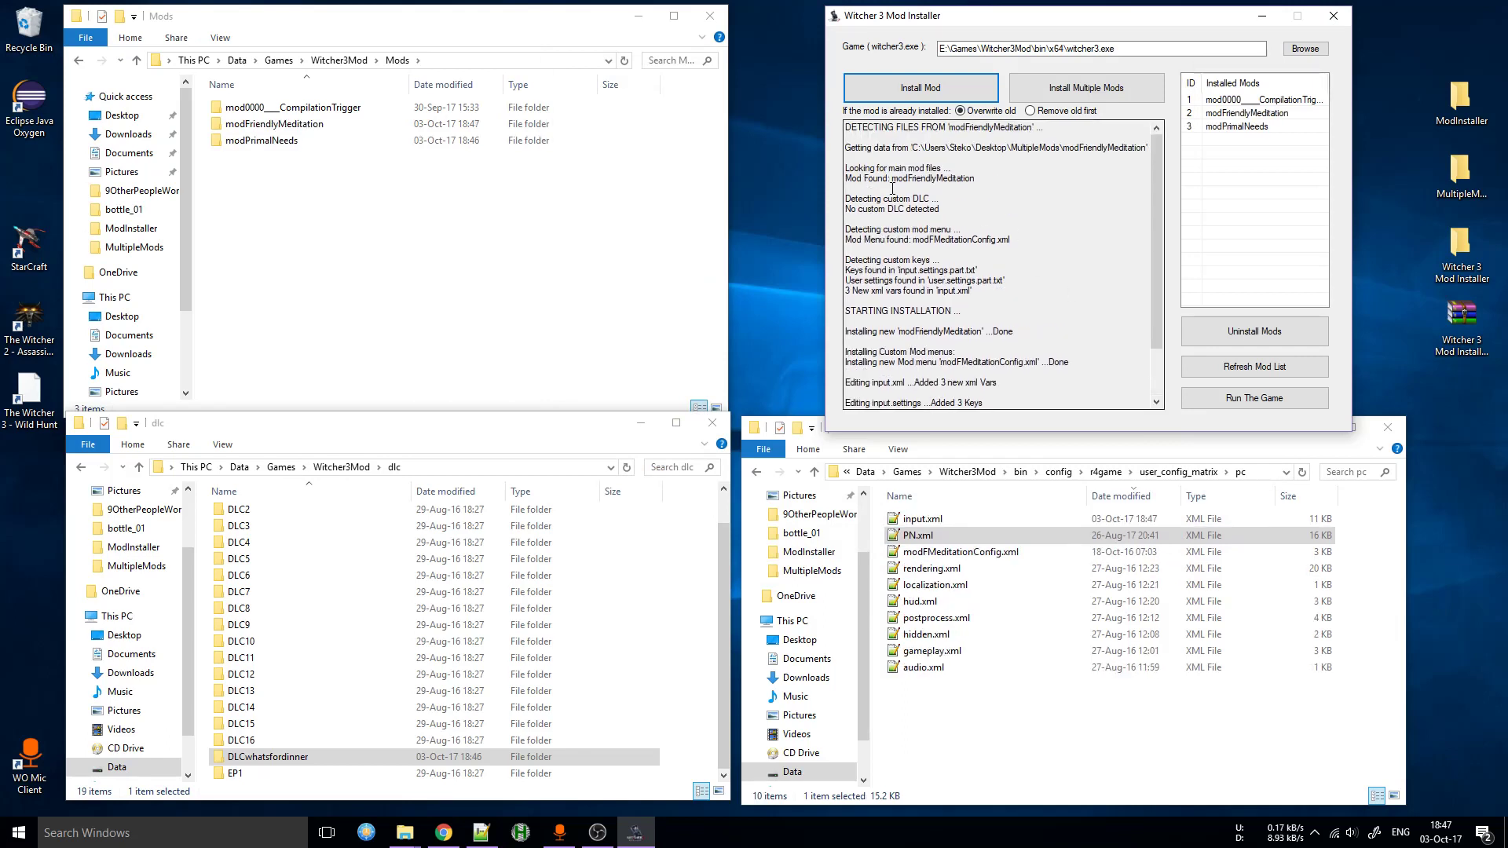
drag(894, 178, 1072, 188)
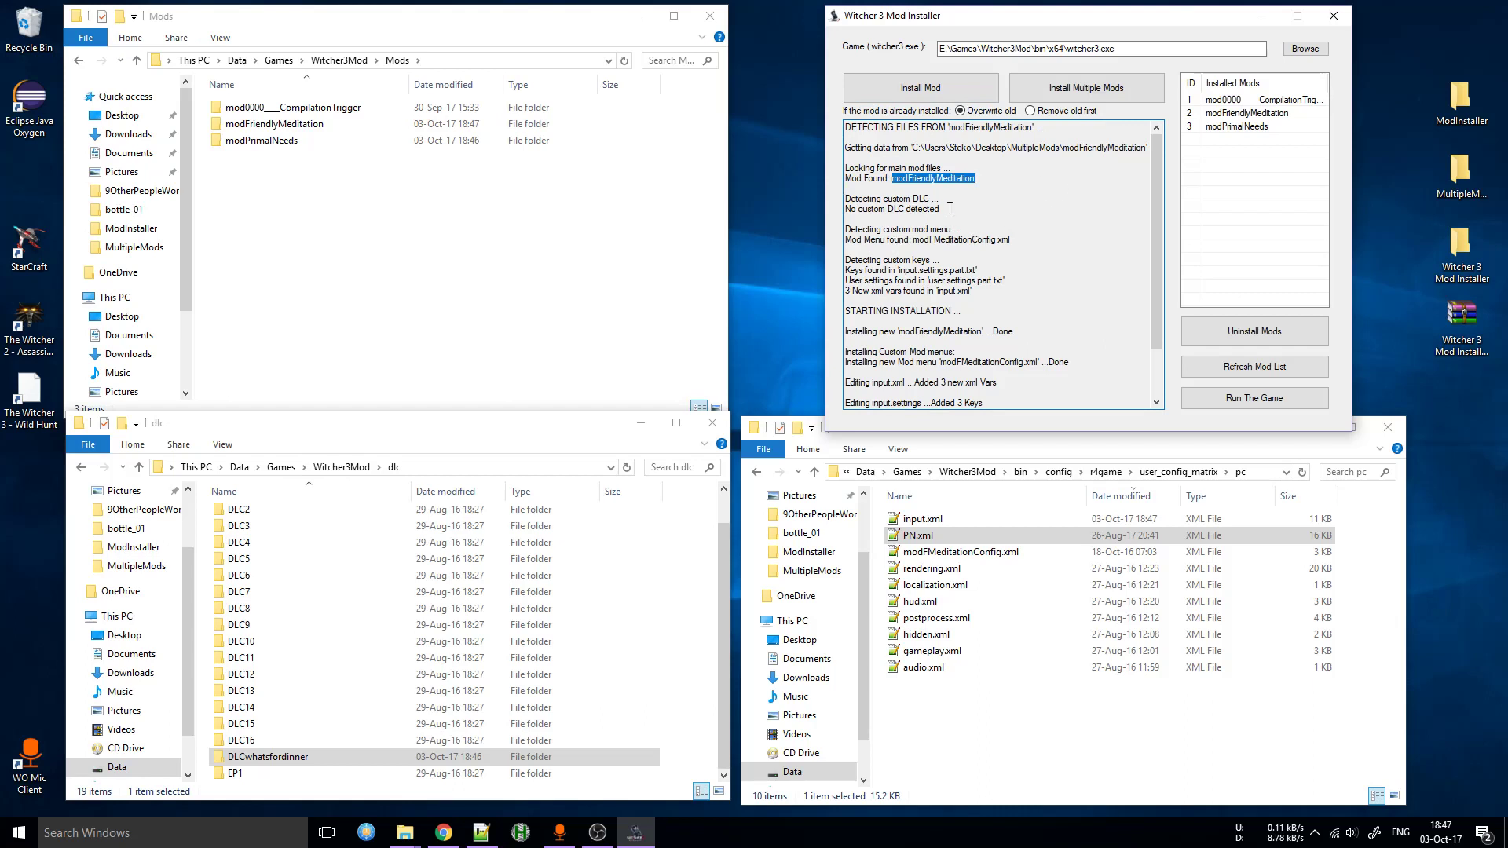
drag(950, 208, 836, 216)
drag(1015, 240, 920, 239)
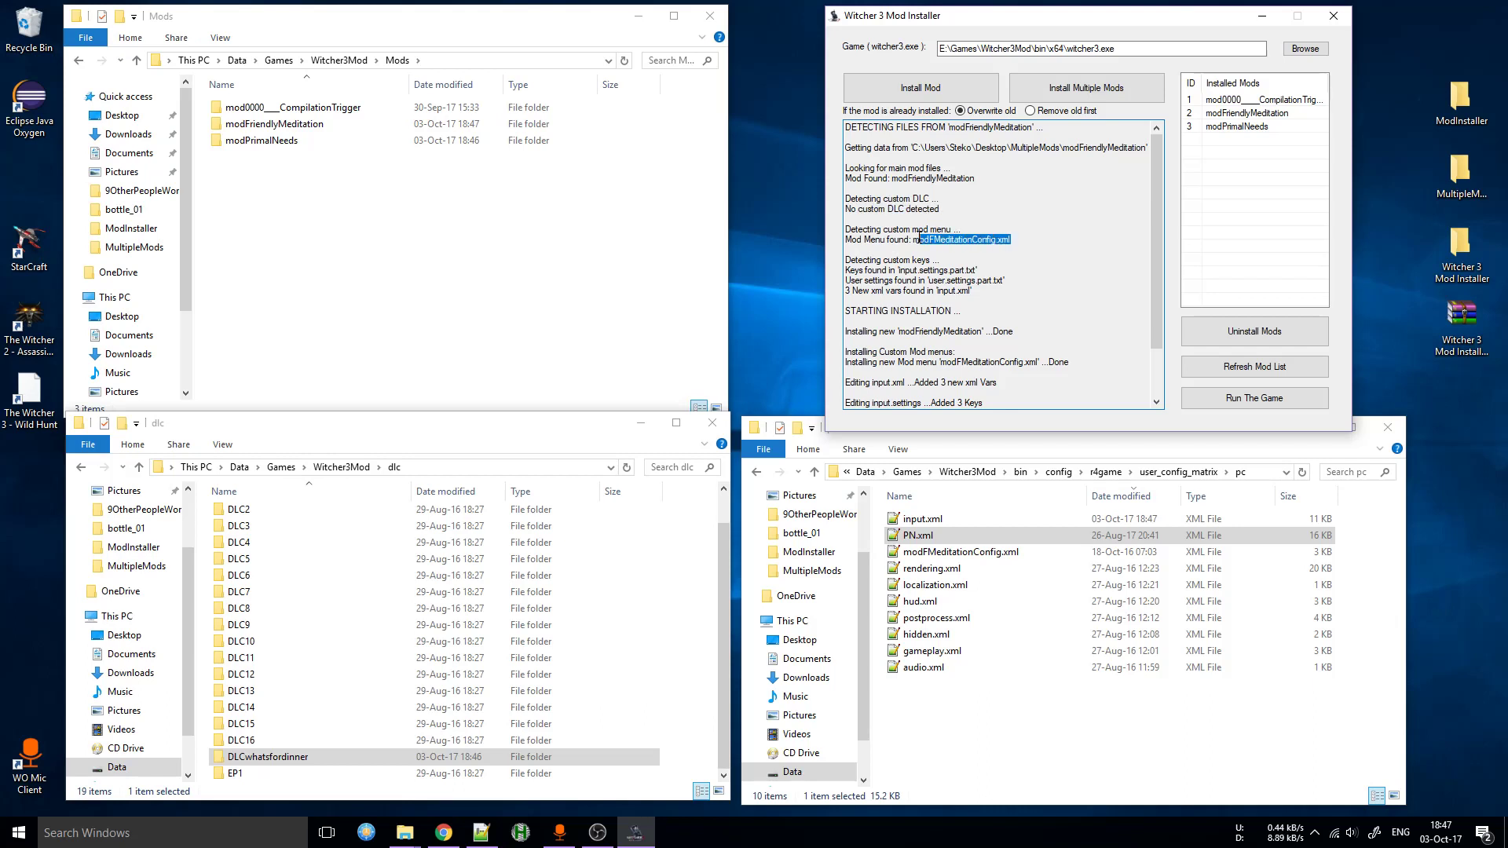
scroll(881, 257, down, 1)
drag(851, 239, 961, 240)
drag(855, 250, 937, 252)
scroll(938, 252, down, 1)
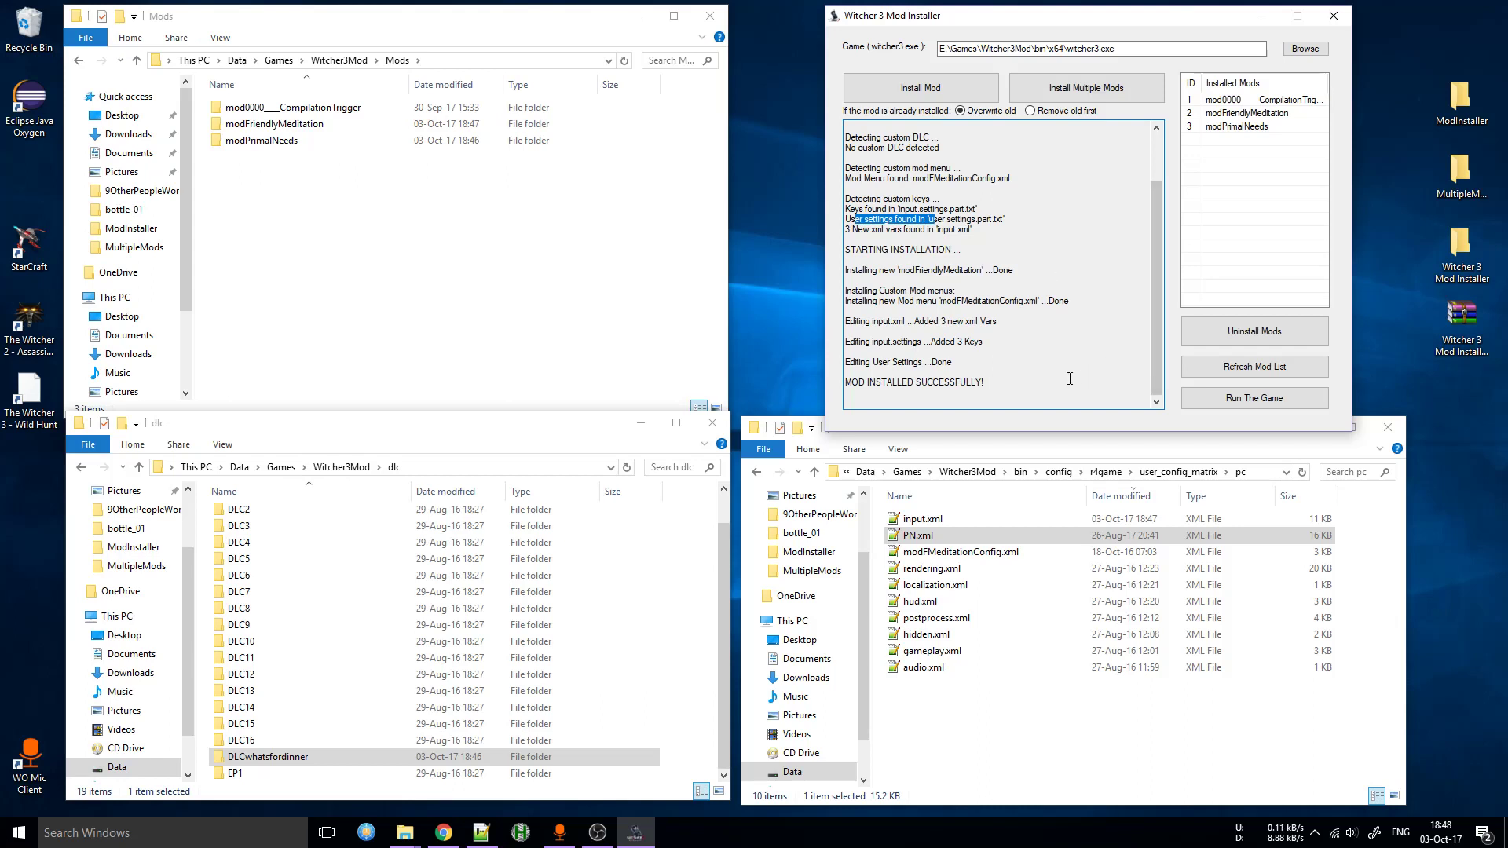
drag(988, 385, 823, 250)
click(974, 361)
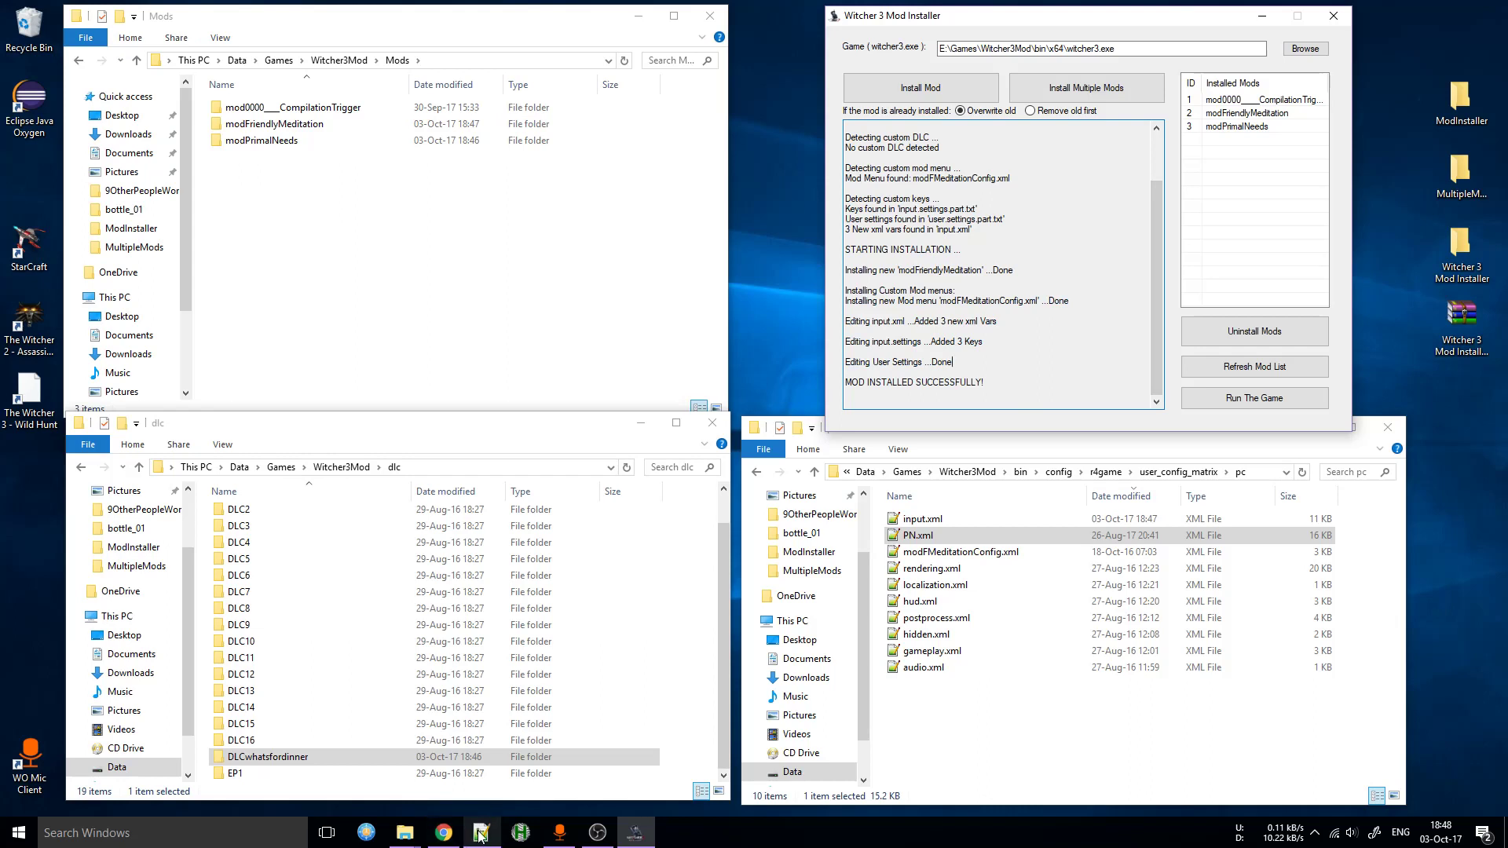
- Check modFMeditationConfig.xml in the pc folder, glance at the dlc folder, and inspect modFriendlyMeditation's content and scripts folders in Mods
click(987, 536)
click(986, 552)
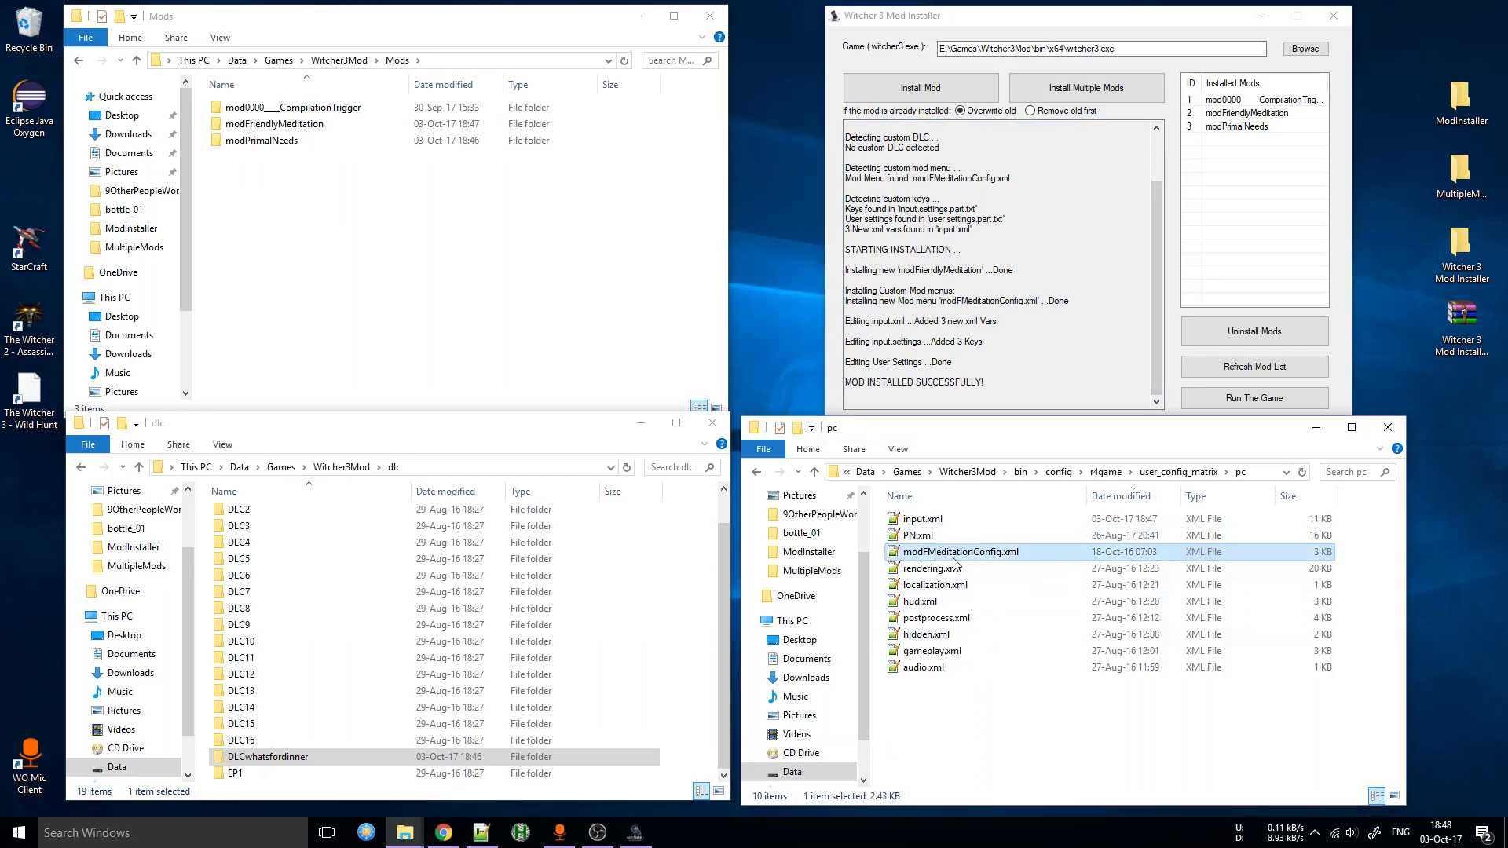
click(415, 610)
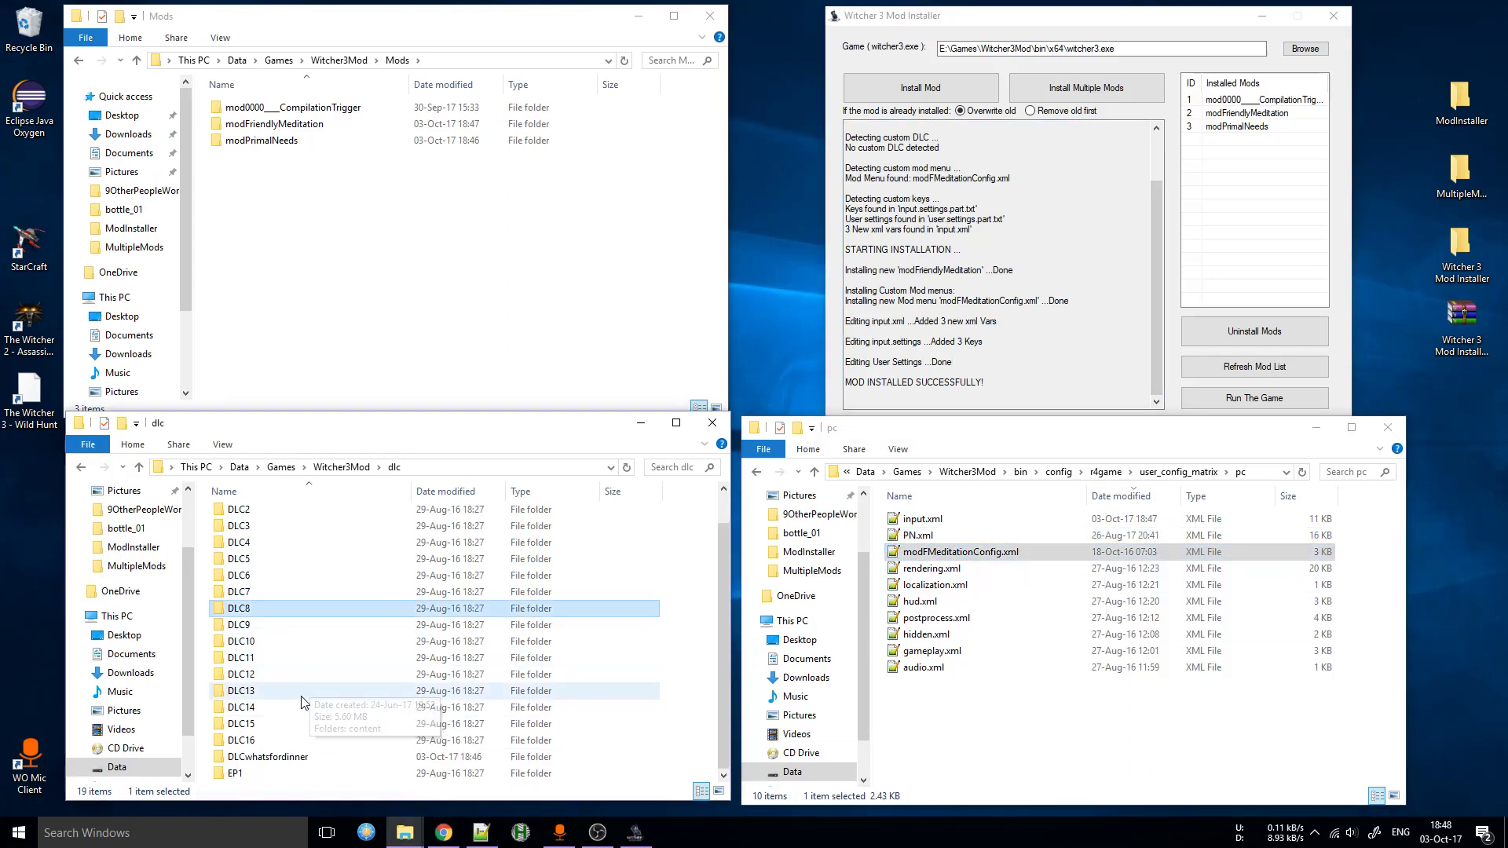
click(397, 361)
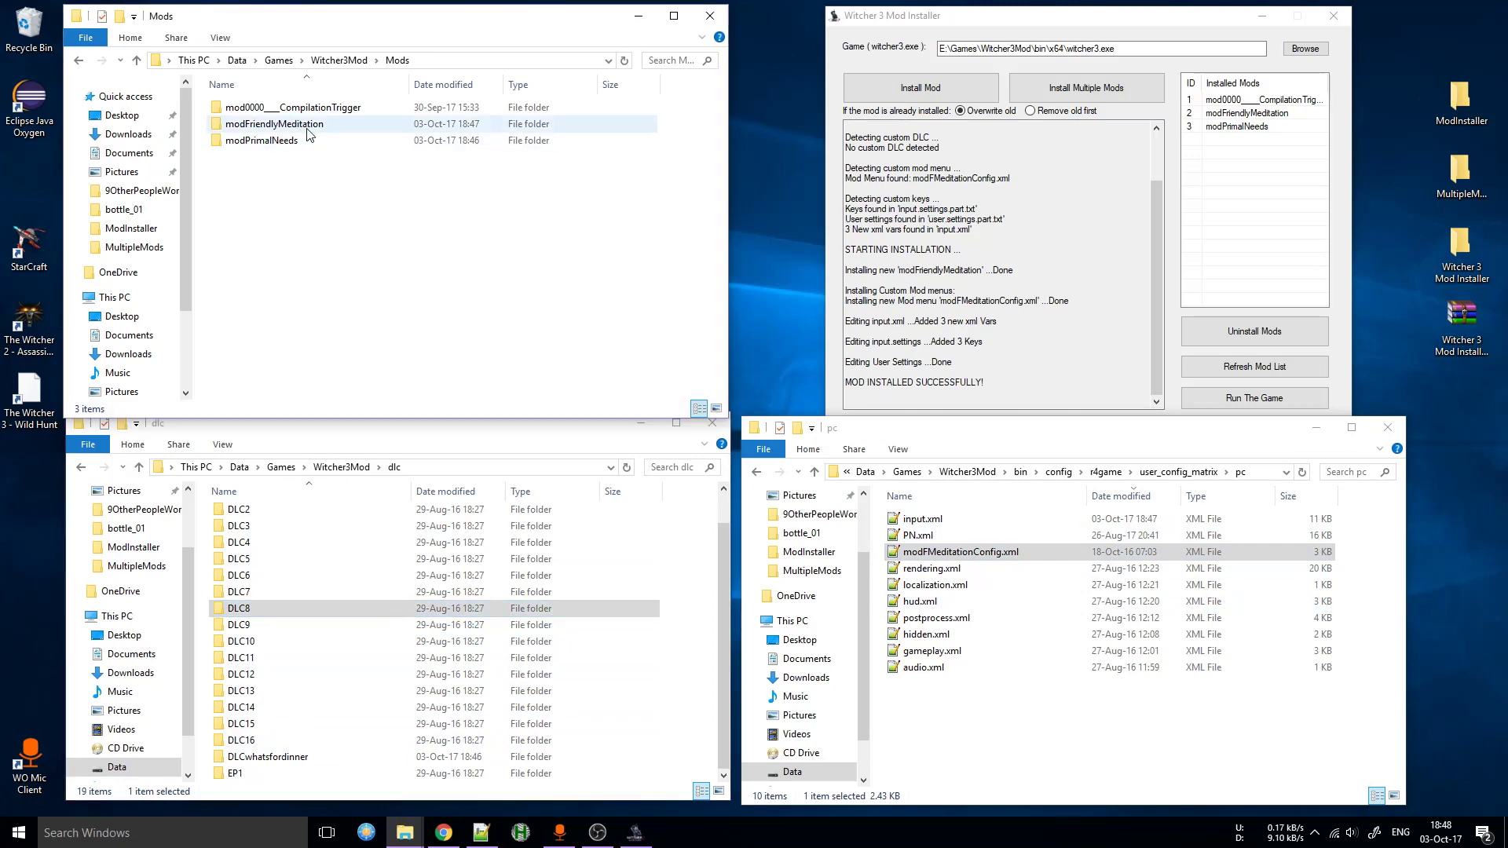
double_click(306, 125)
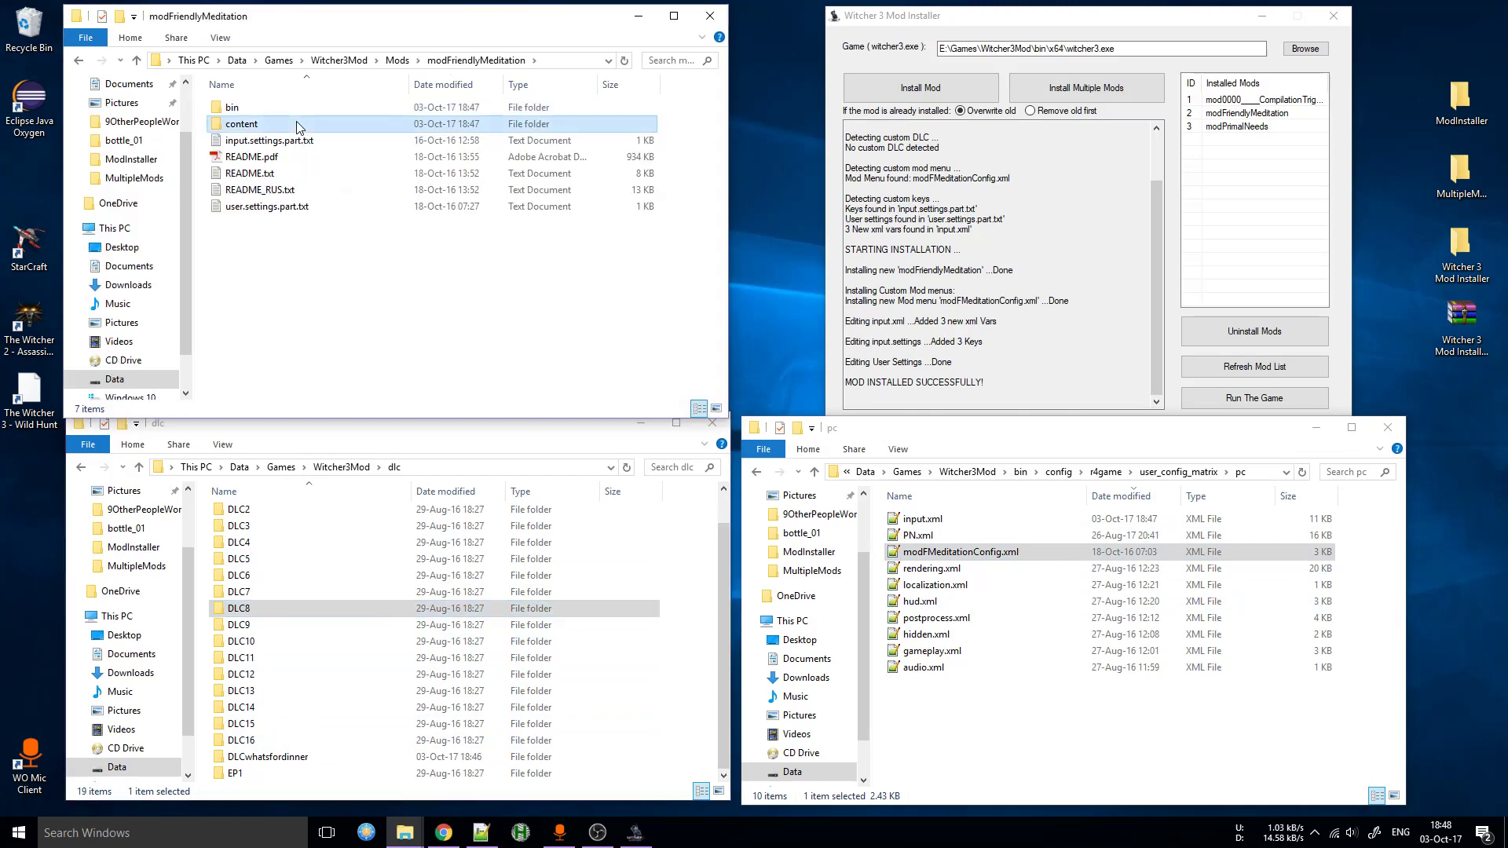
double_click(286, 122)
double_click(287, 114)
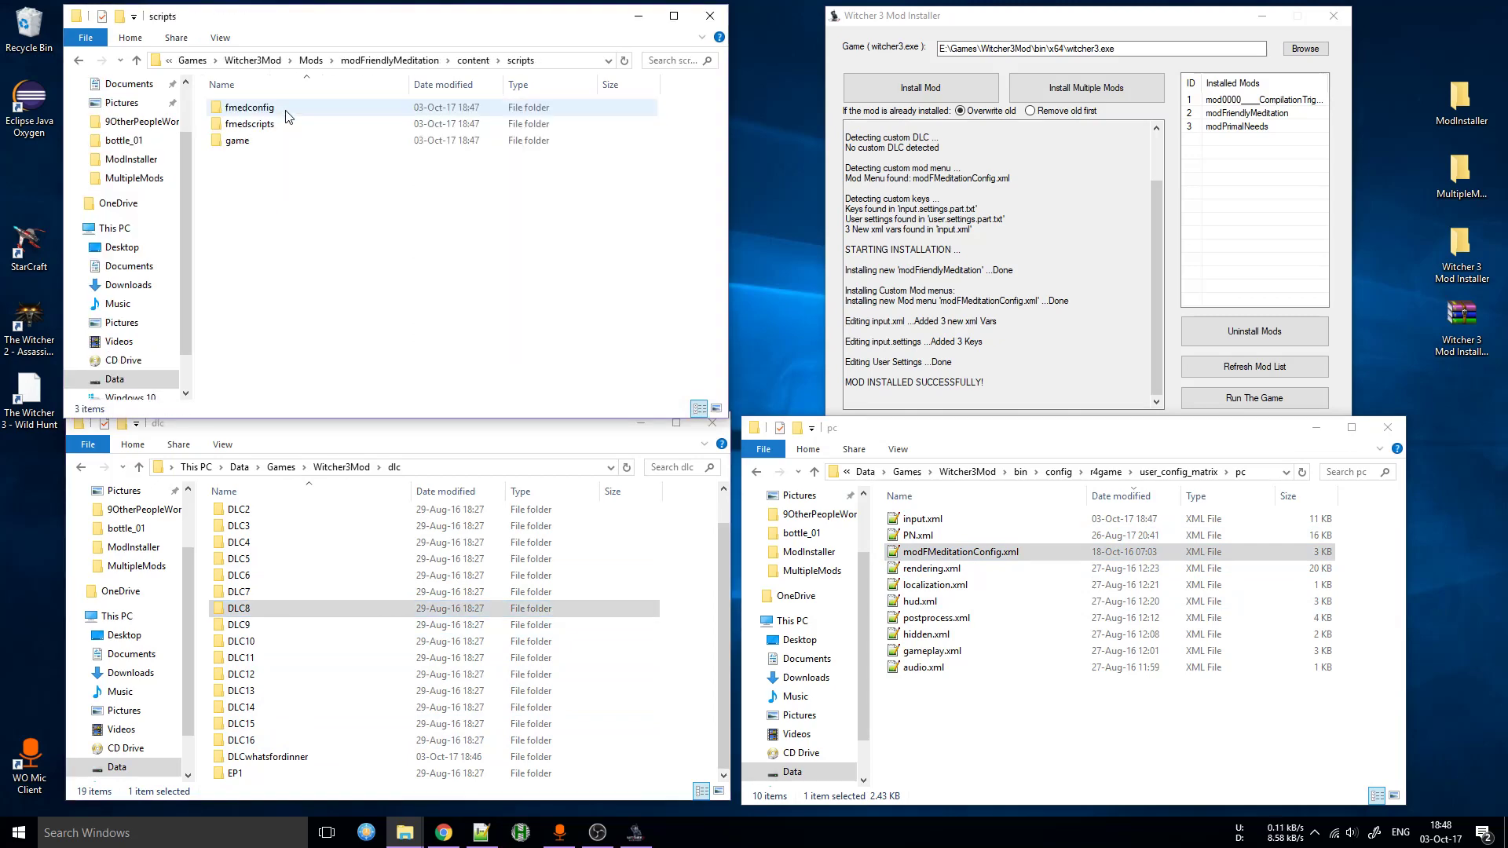
click(79, 61)
click(79, 62)
click(80, 61)
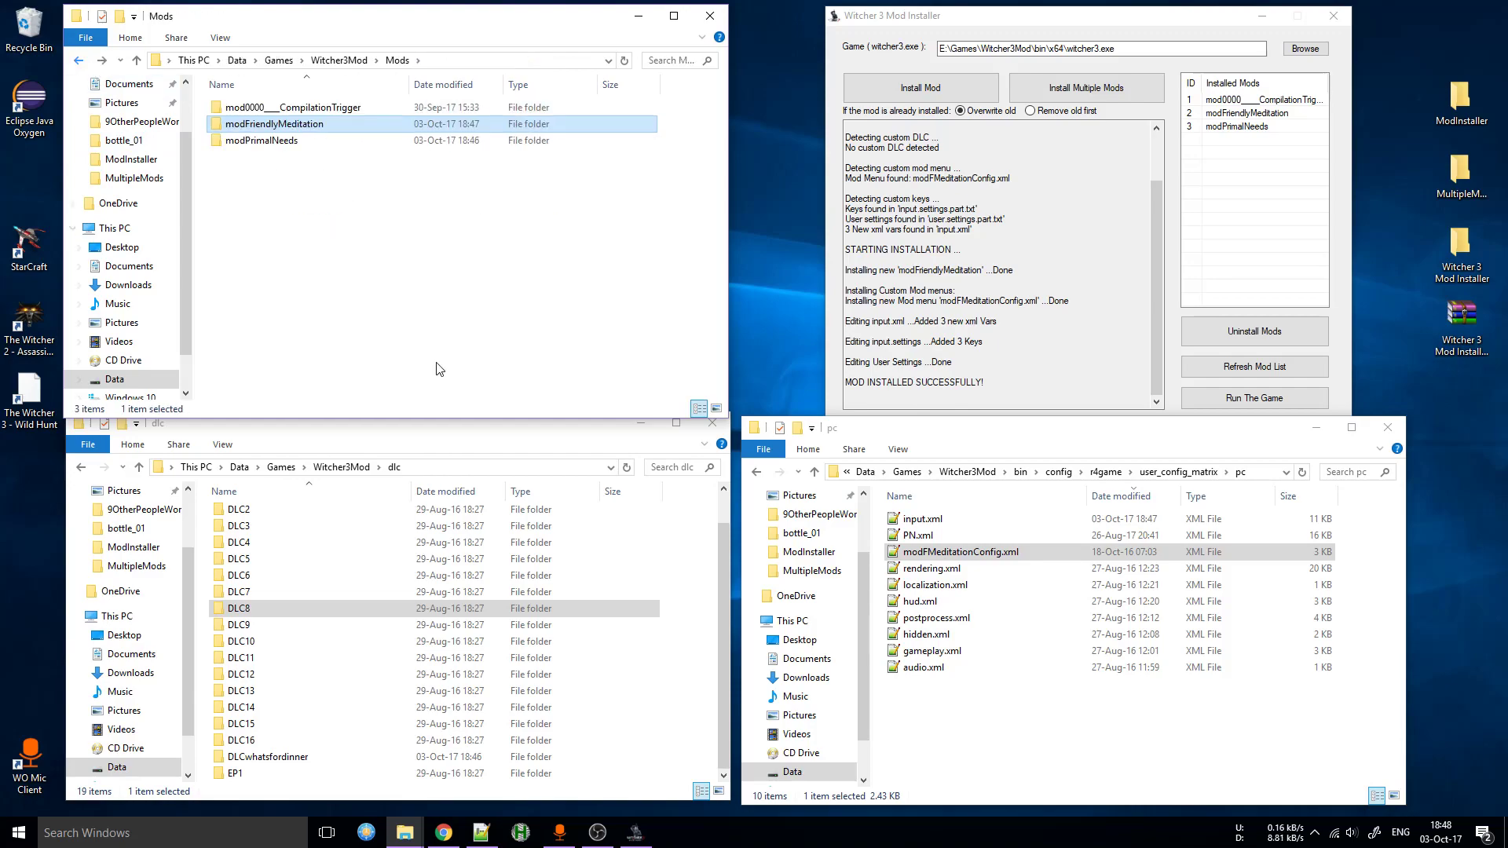
- Switch to Notepad++, reload the modified input.settings and input.xml, and examine the HoldToMeditate, RefillPotionsToggle and StopHorse Var lines
click(481, 832)
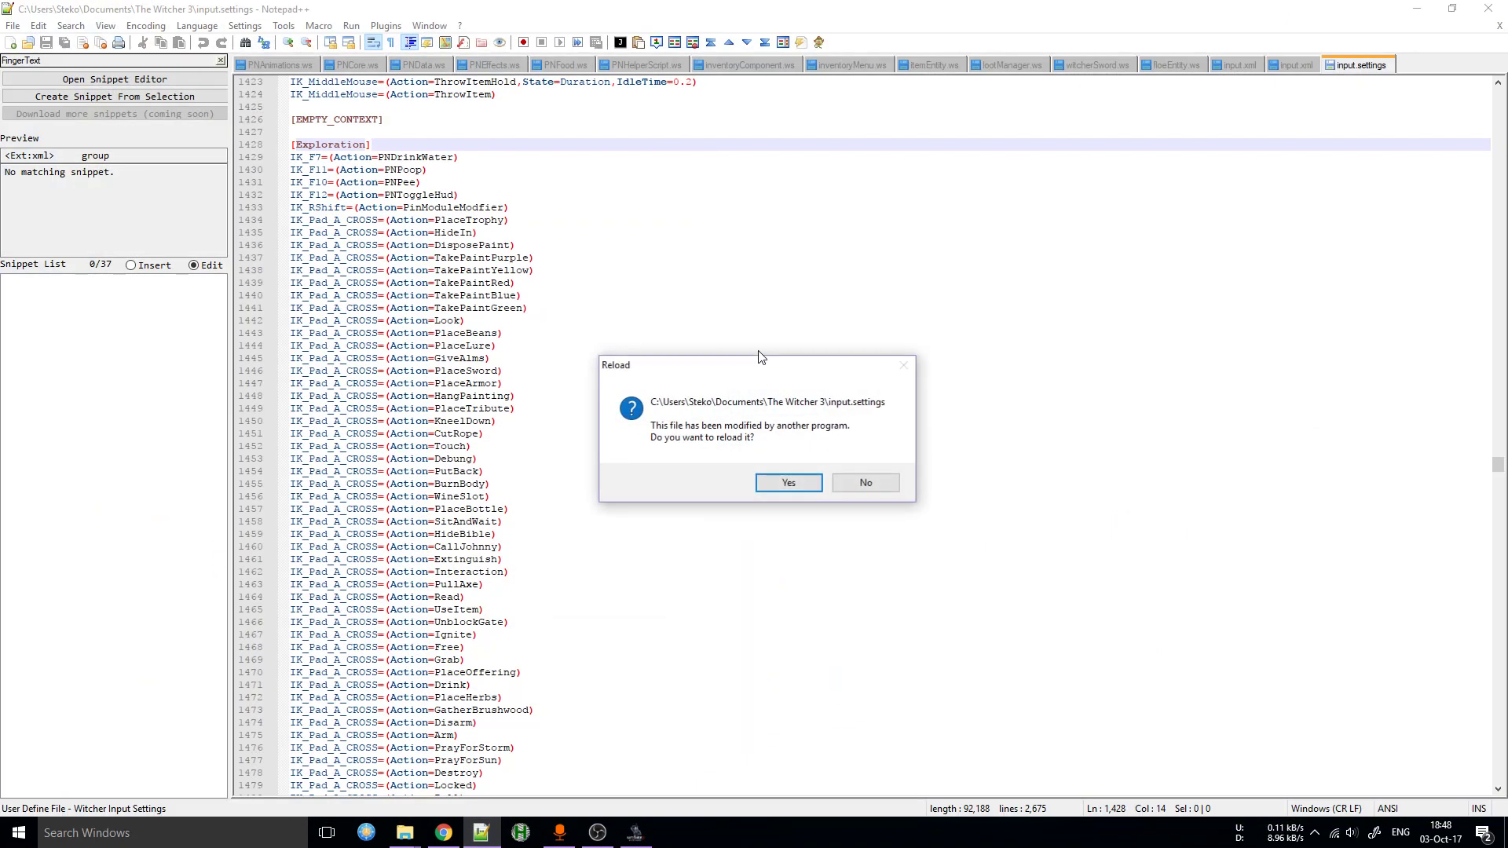
click(788, 482)
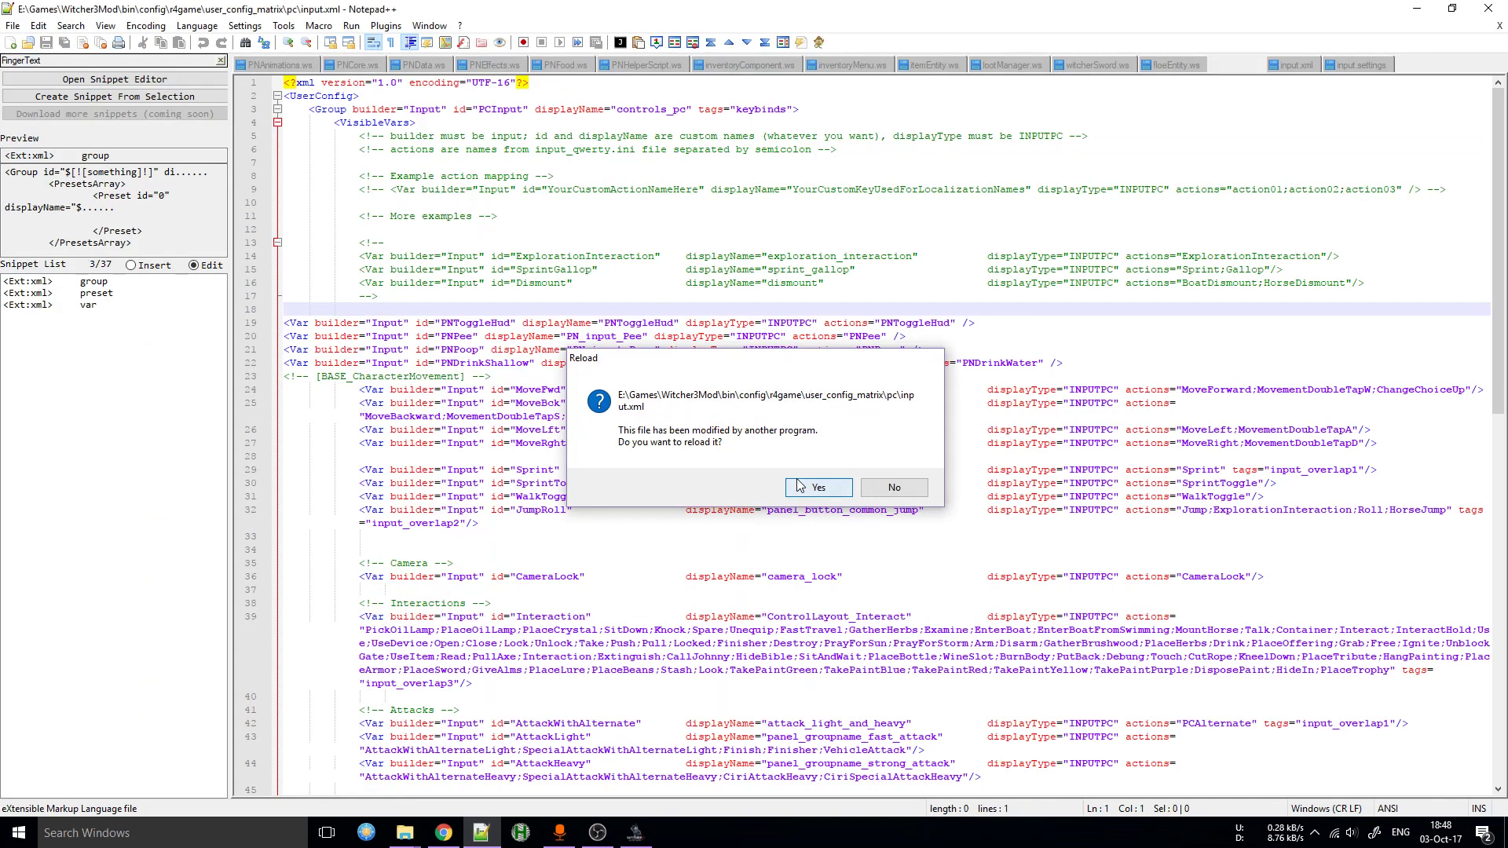
click(831, 501)
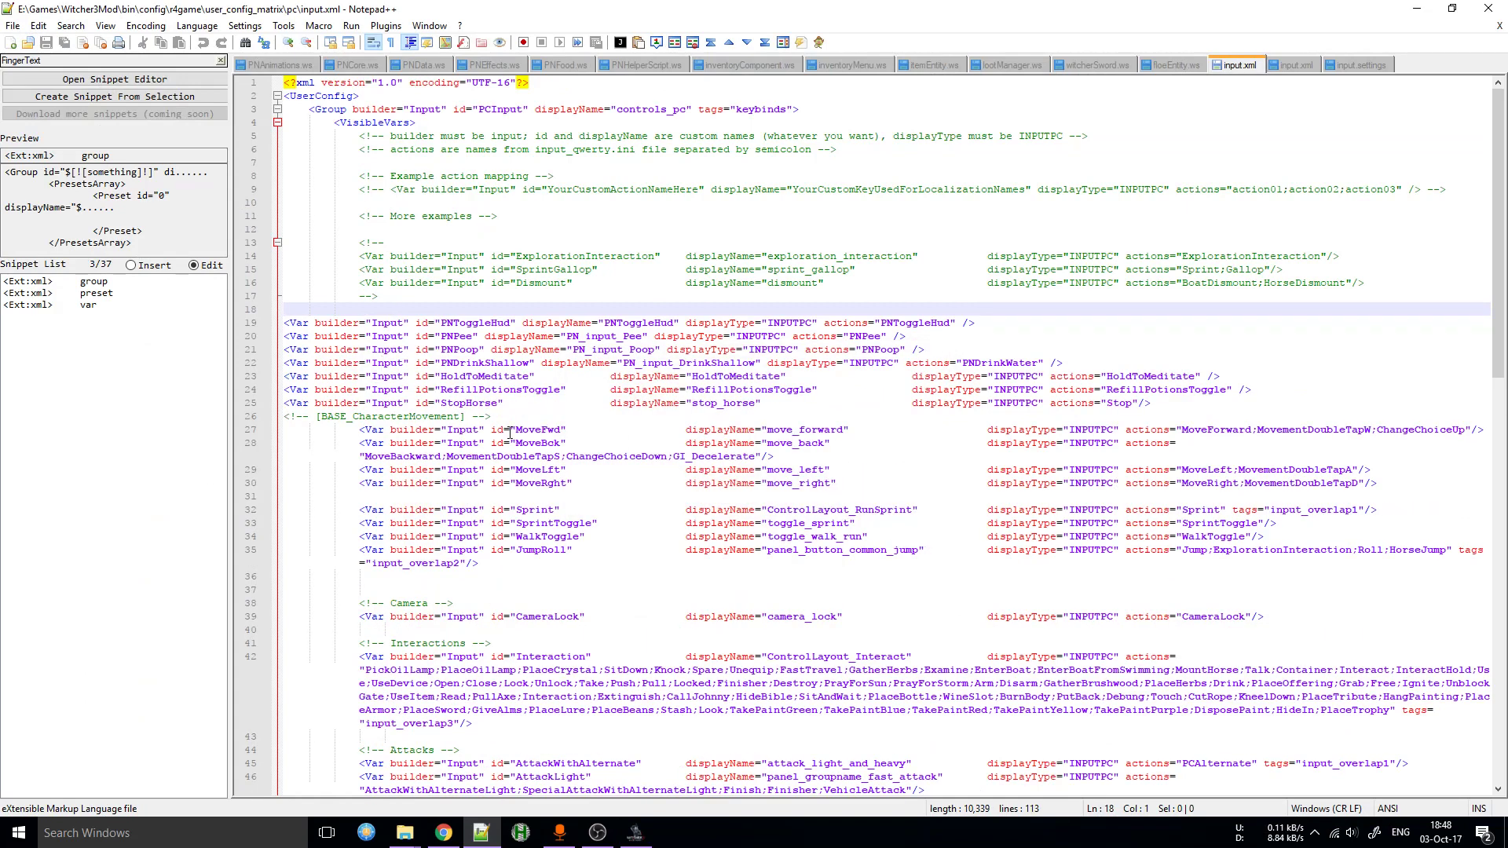
drag(1155, 403, 1163, 357)
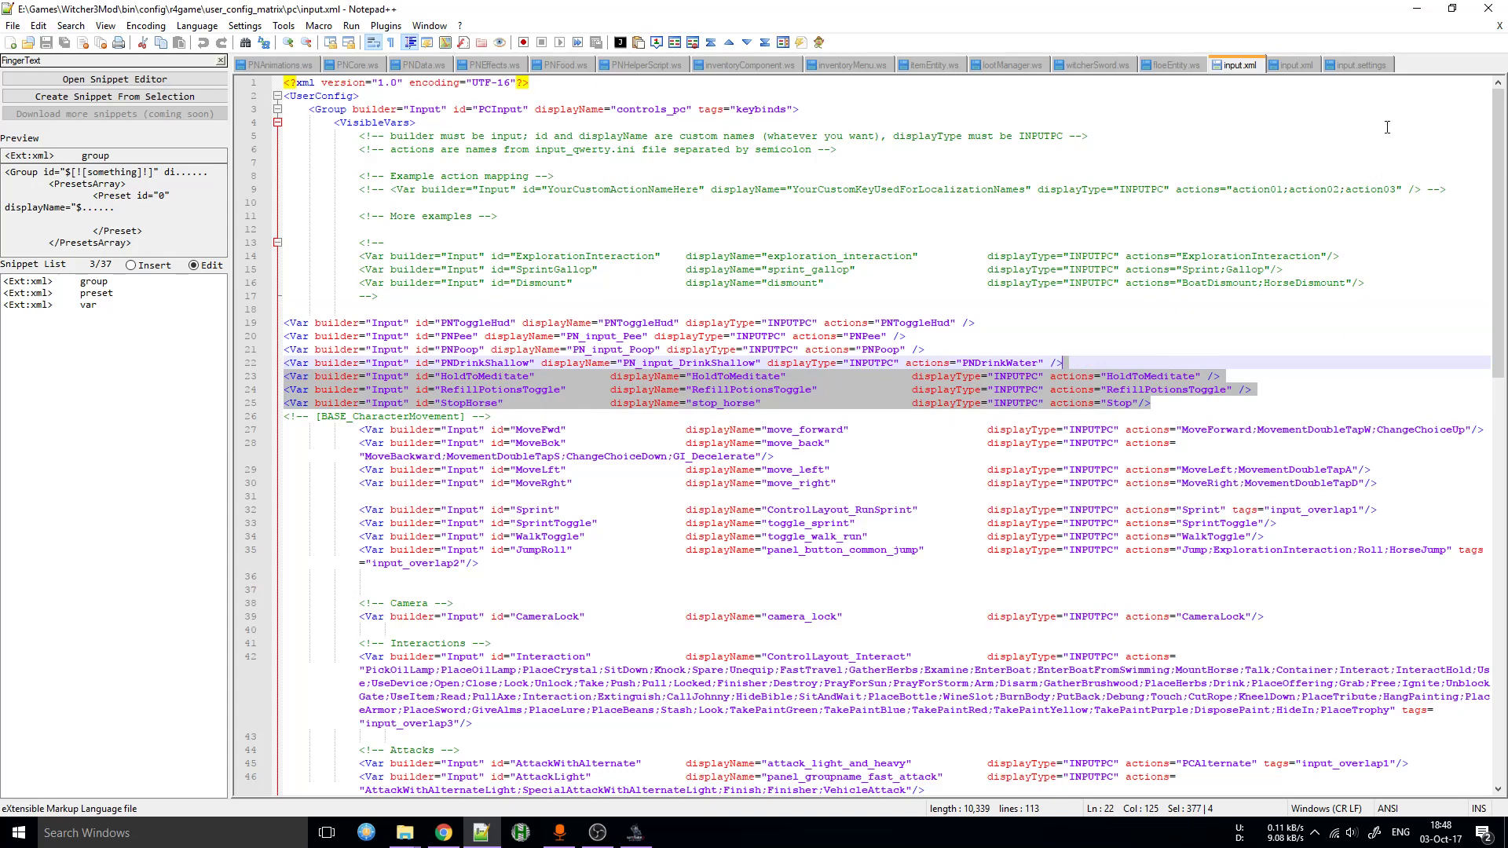
- Examine the RefillPotionsToggle and HoldToMeditate bindings under [Exploration] in input.settings, and shrink the Notepad++ window to uncover the installer and mod folders
click(1367, 65)
scroll(612, 409, up, 2)
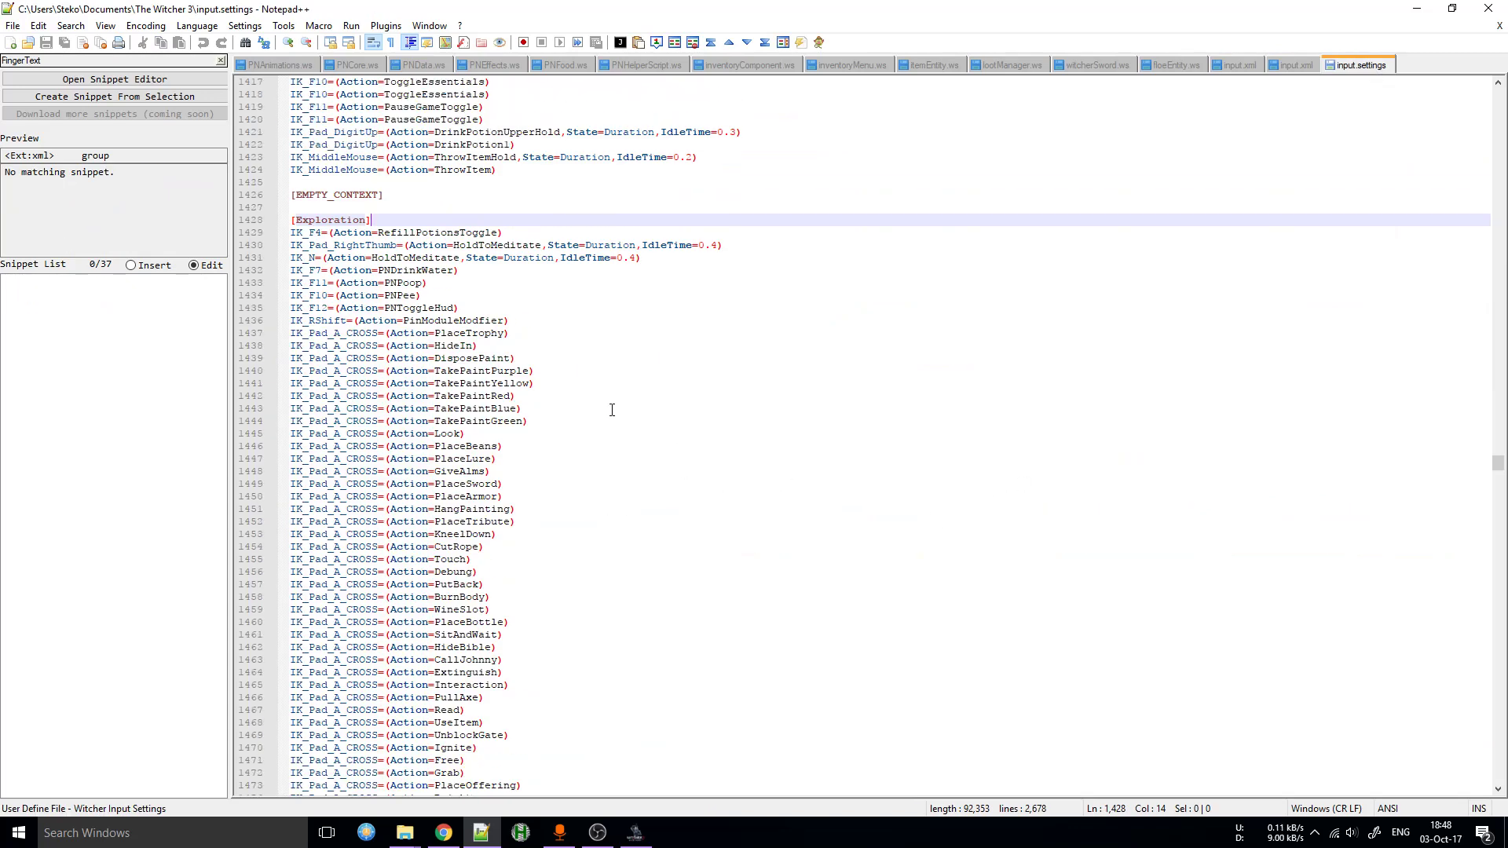
double_click(422, 233)
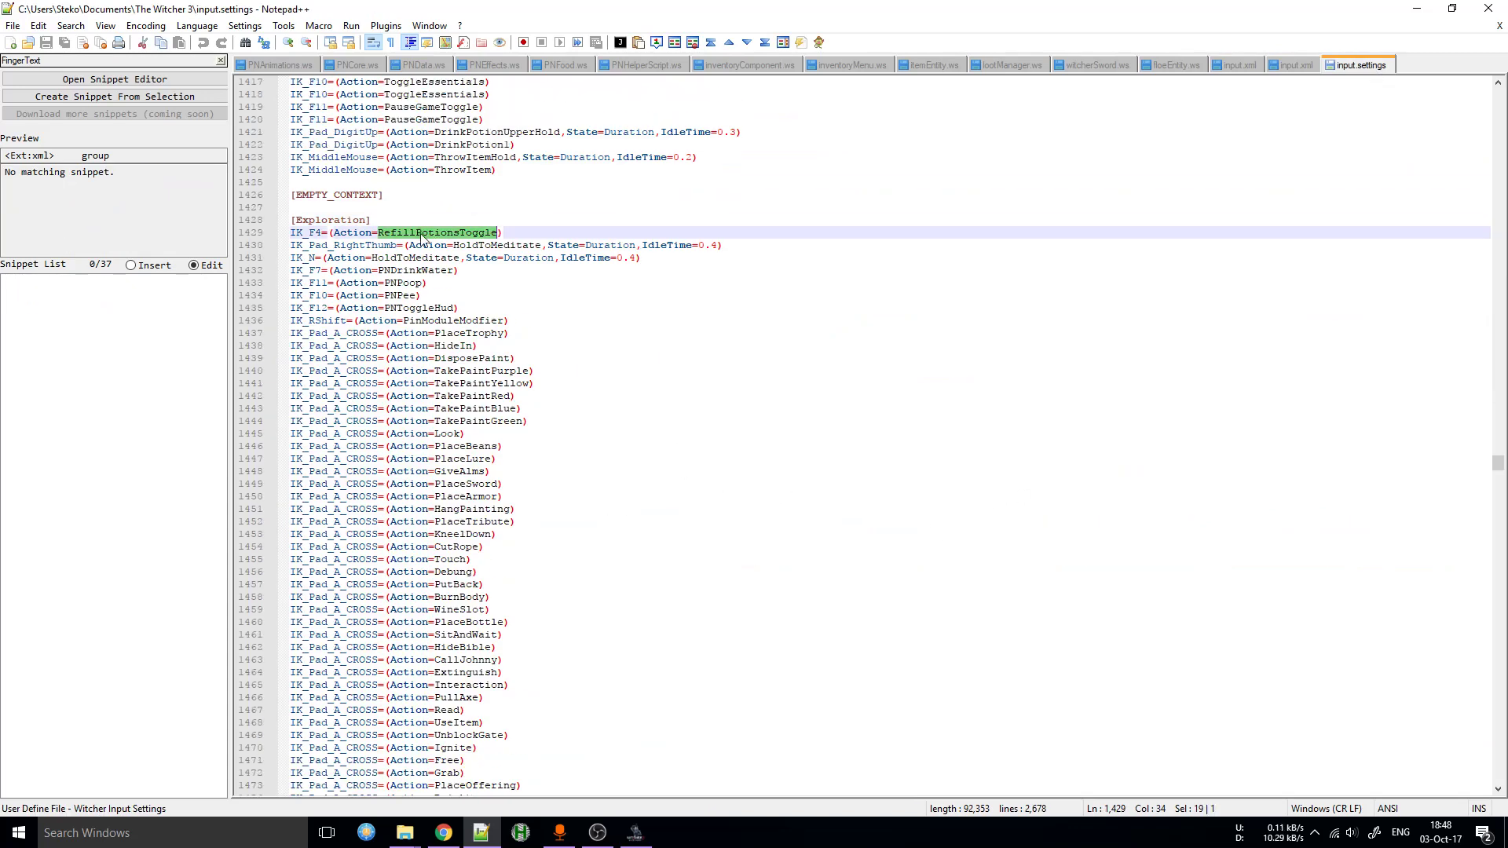
click(1452, 8)
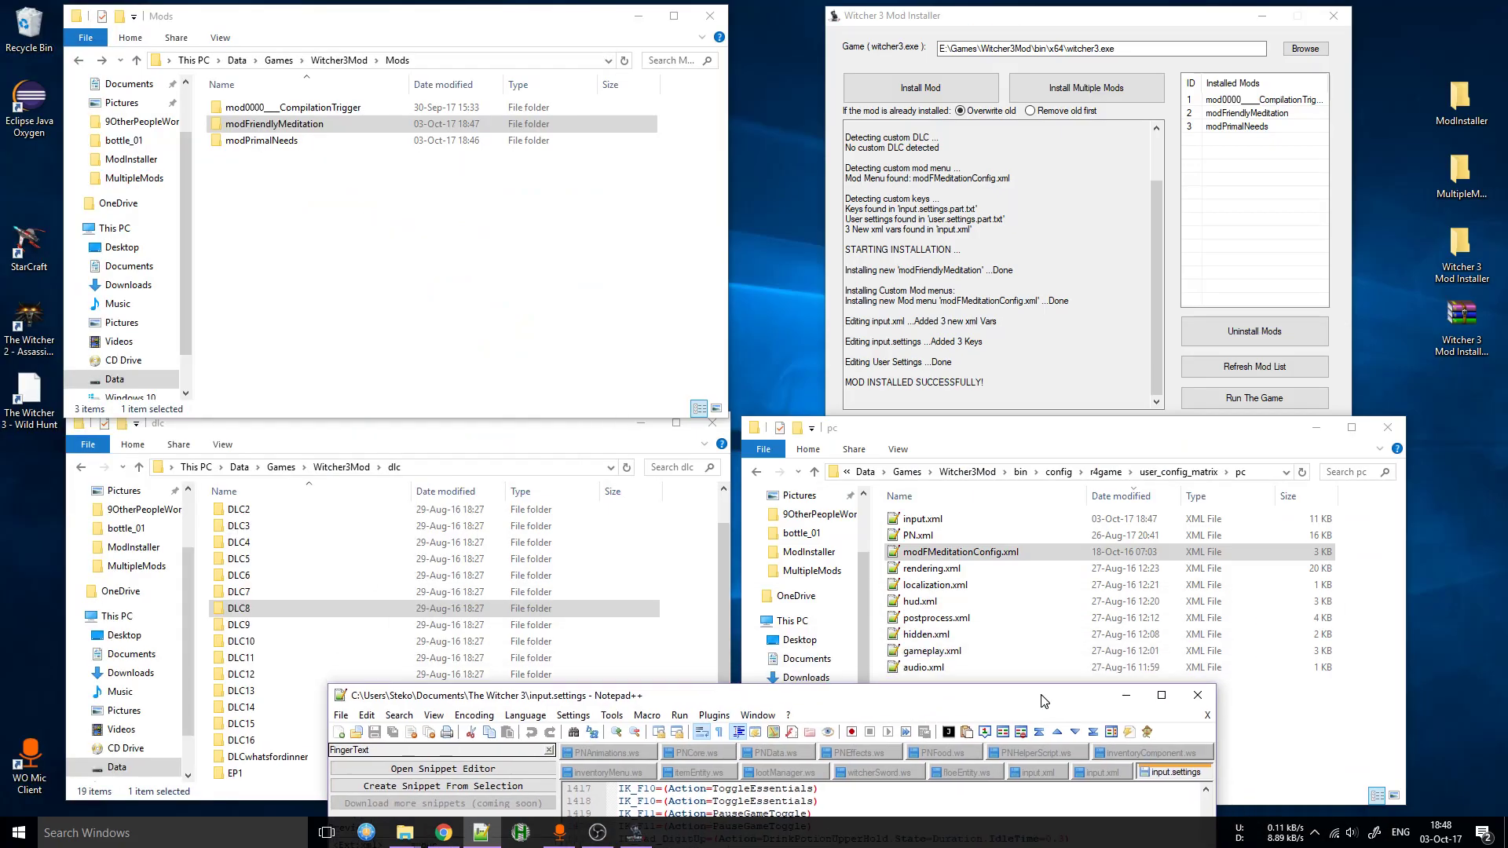
drag(1044, 701, 1043, 1)
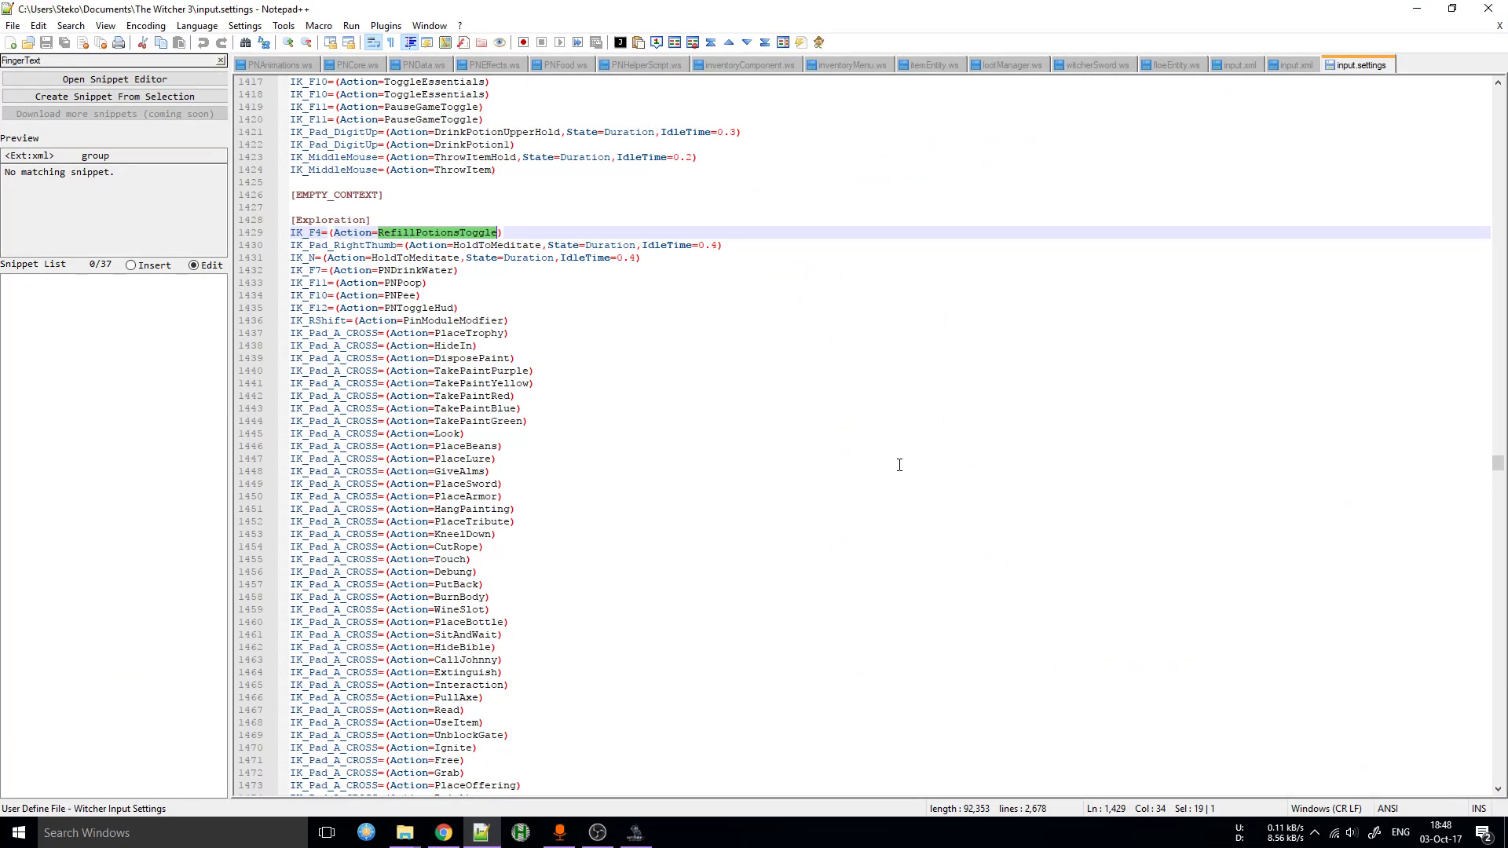
scroll(900, 465, up, 5)
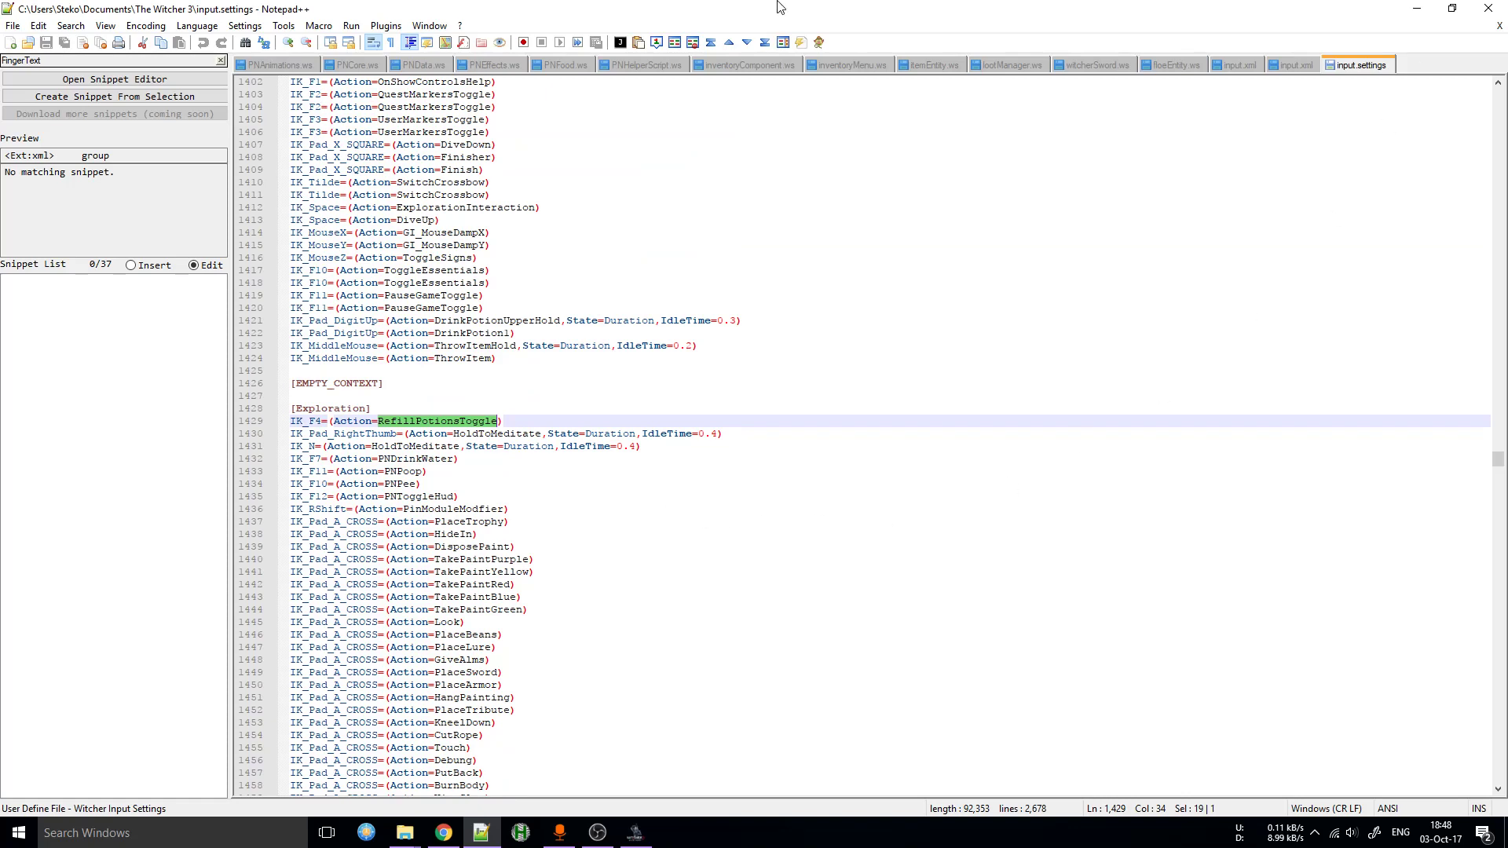
drag(775, 8, 1227, 460)
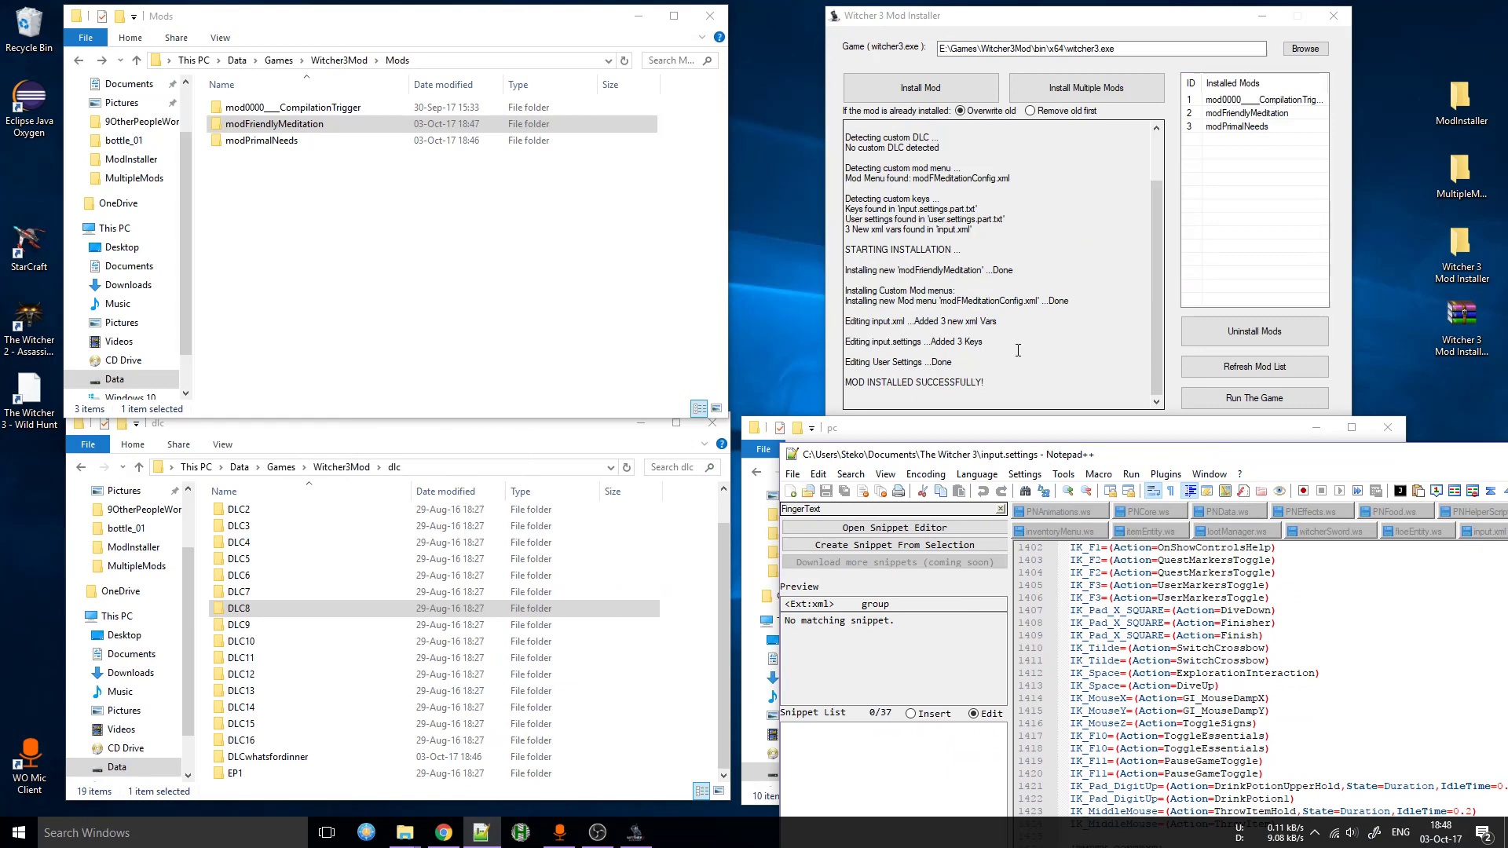
- Open input.settings.part.txt from the modFriendlyMeditation folder in Mods, examine its [Exploration] key lines, and close it
double_click(313, 130)
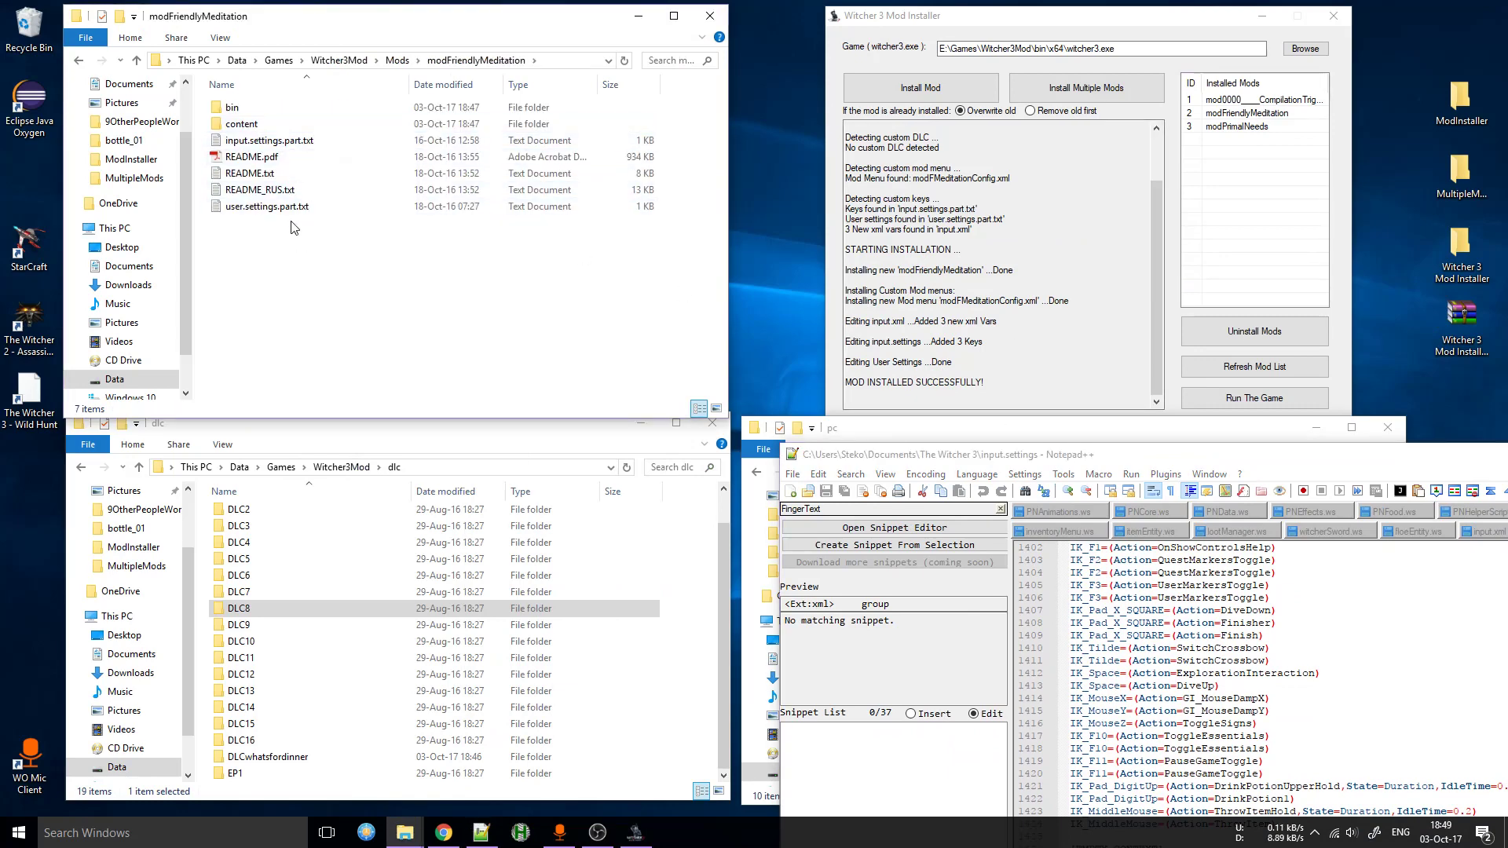
double_click(270, 141)
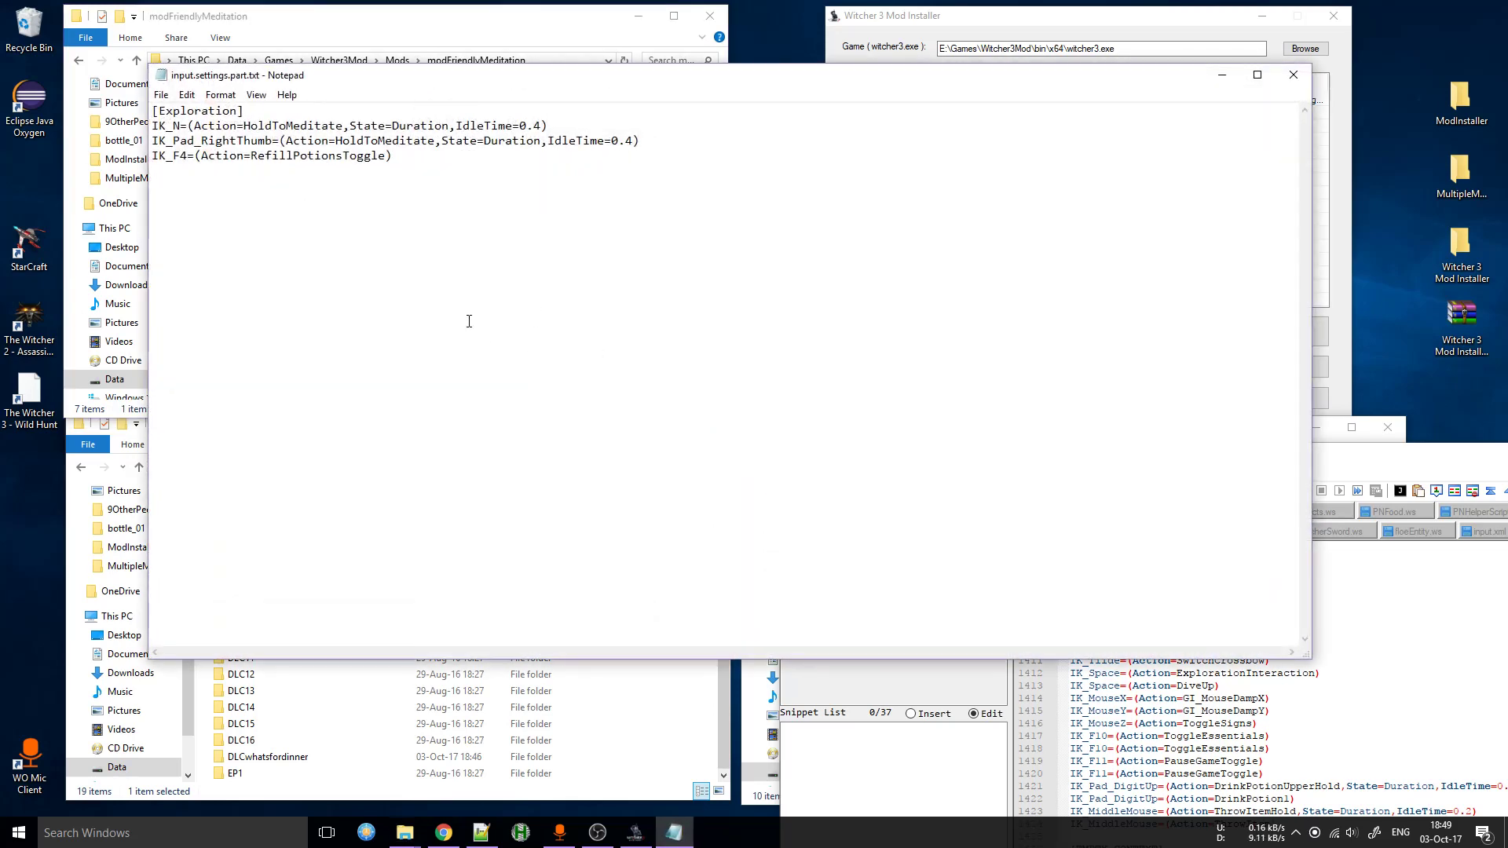
drag(387, 167, 153, 110)
click(963, 209)
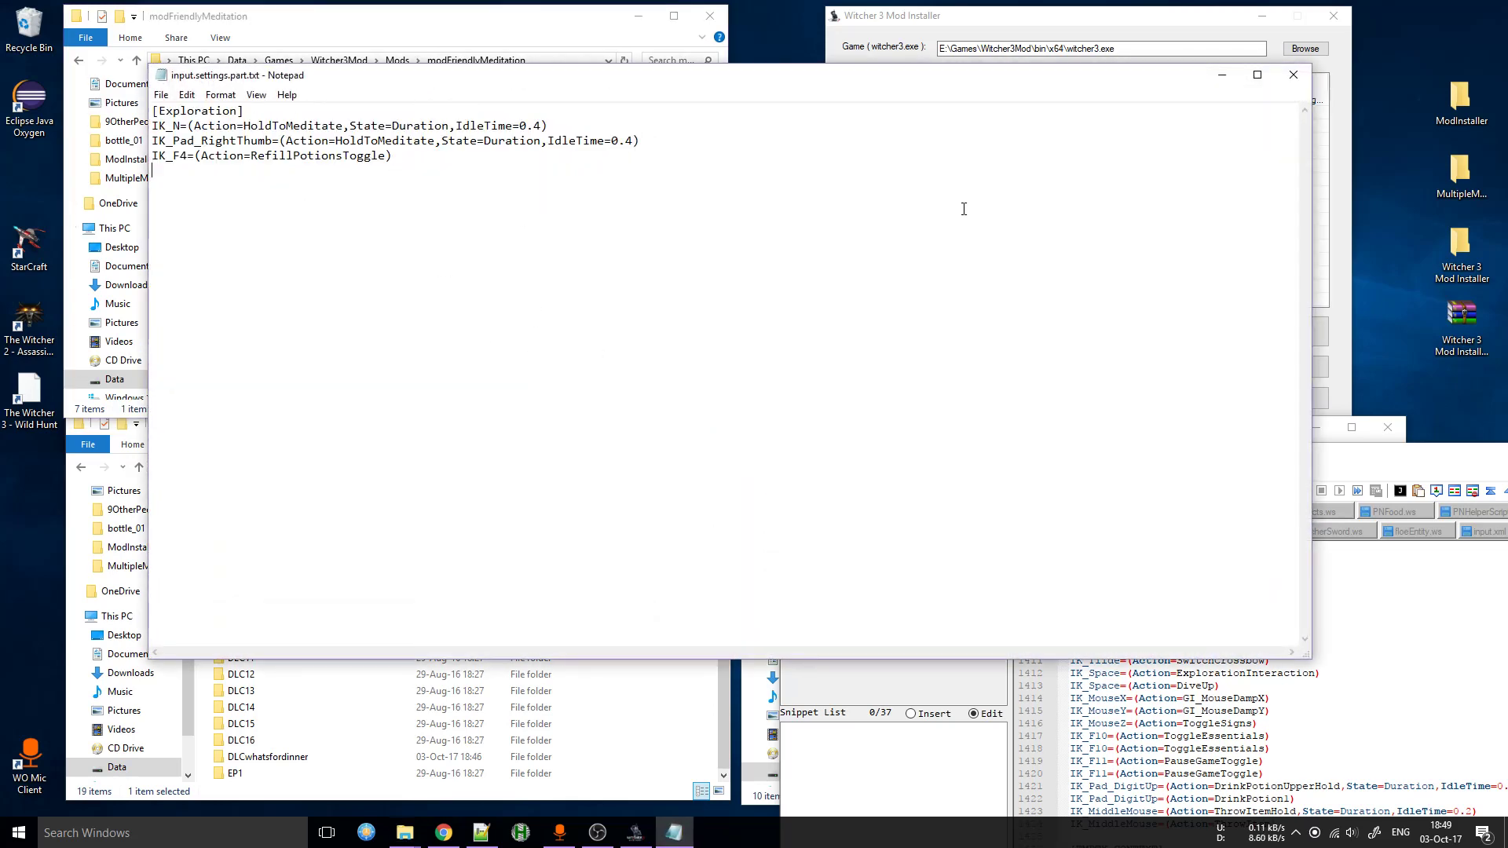
click(1279, 83)
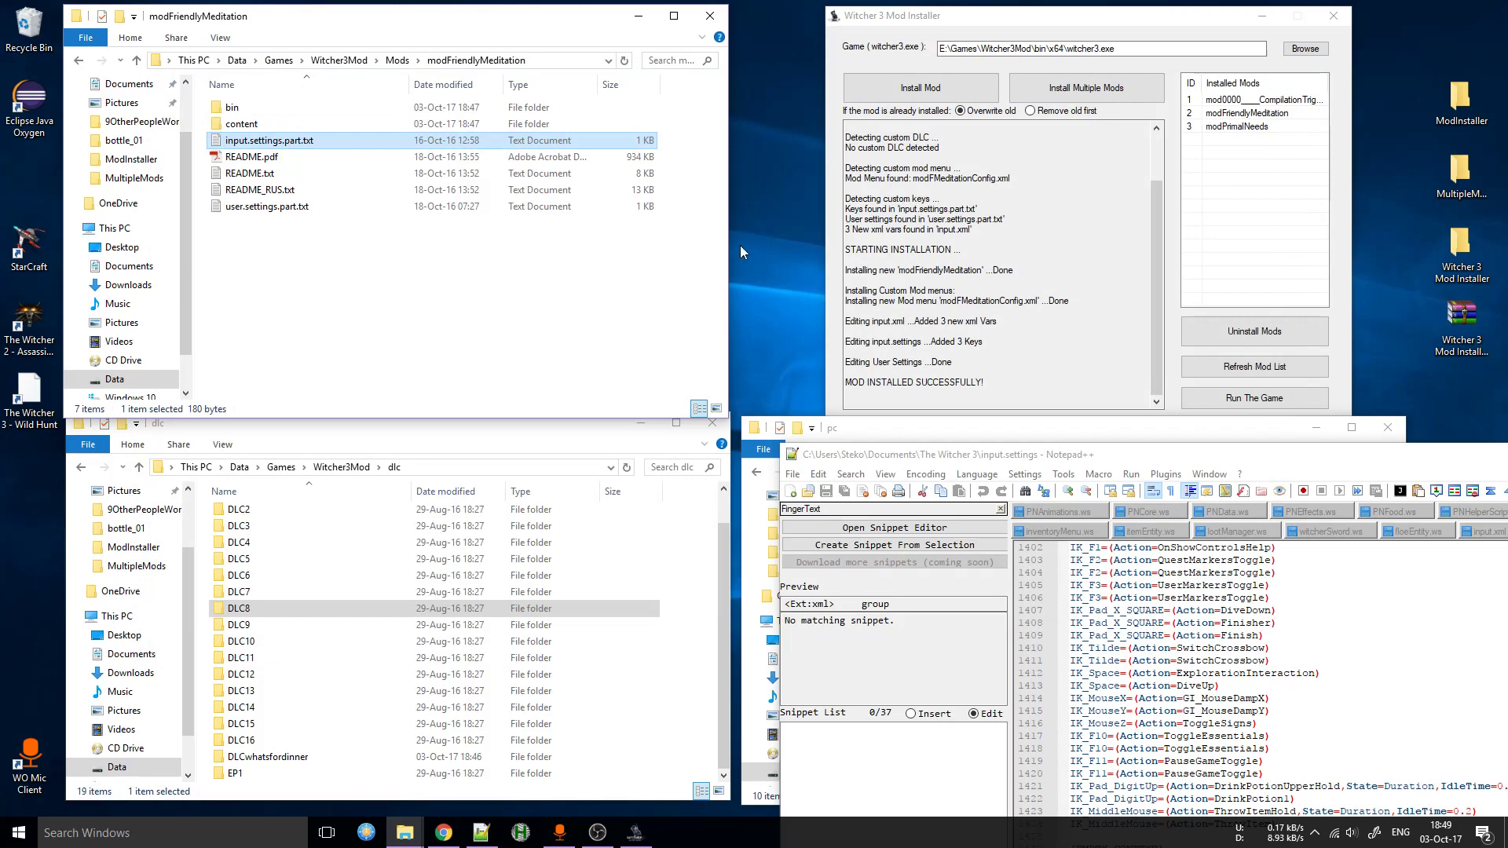
- Install modFriendlyMeditation again with Overwrite old, and review the log lines about editing input.xml and input.settings
click(904, 97)
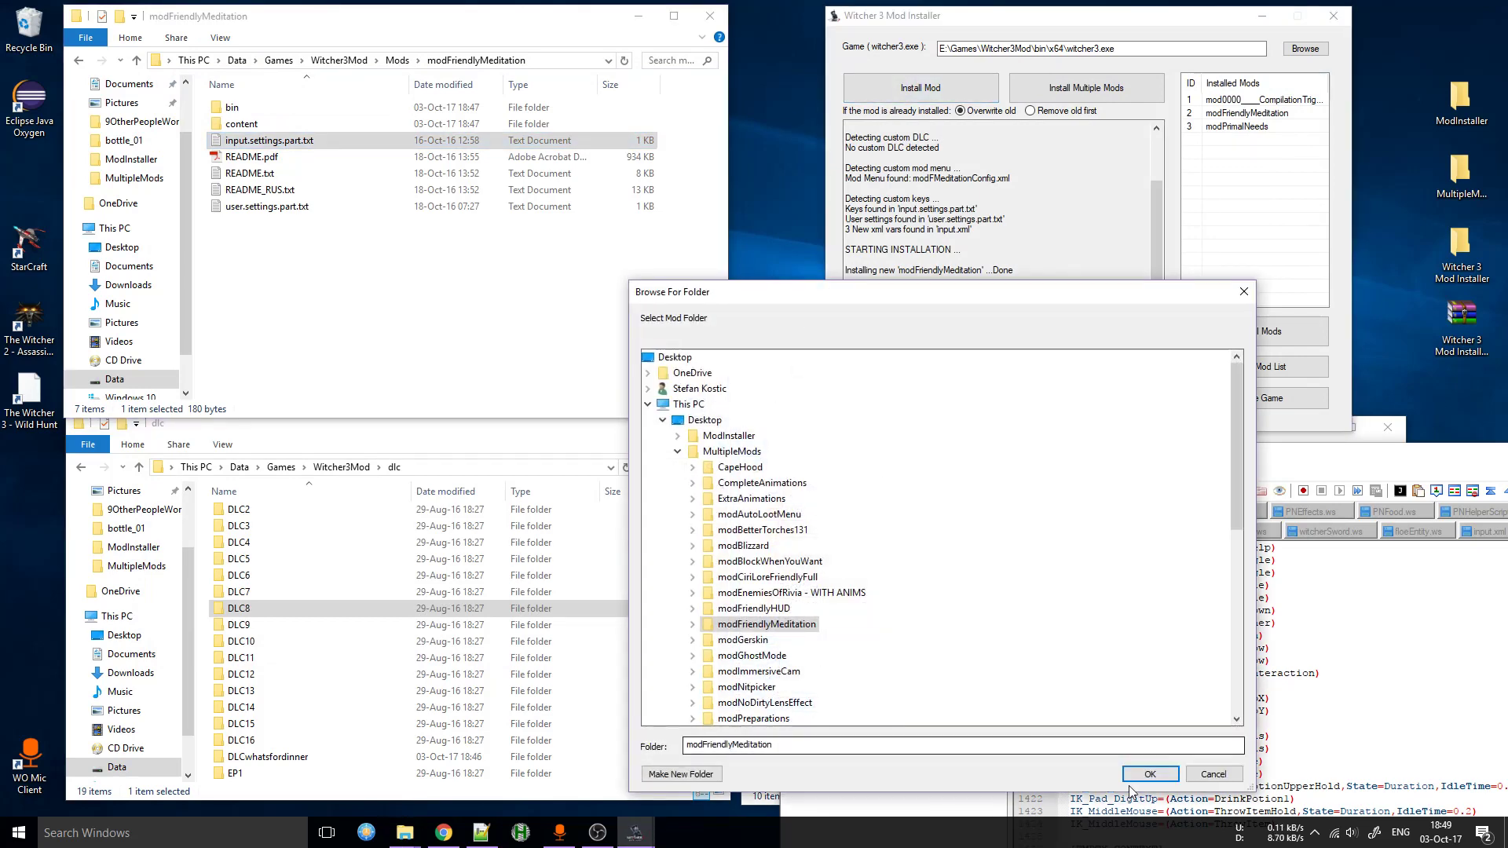
click(1150, 775)
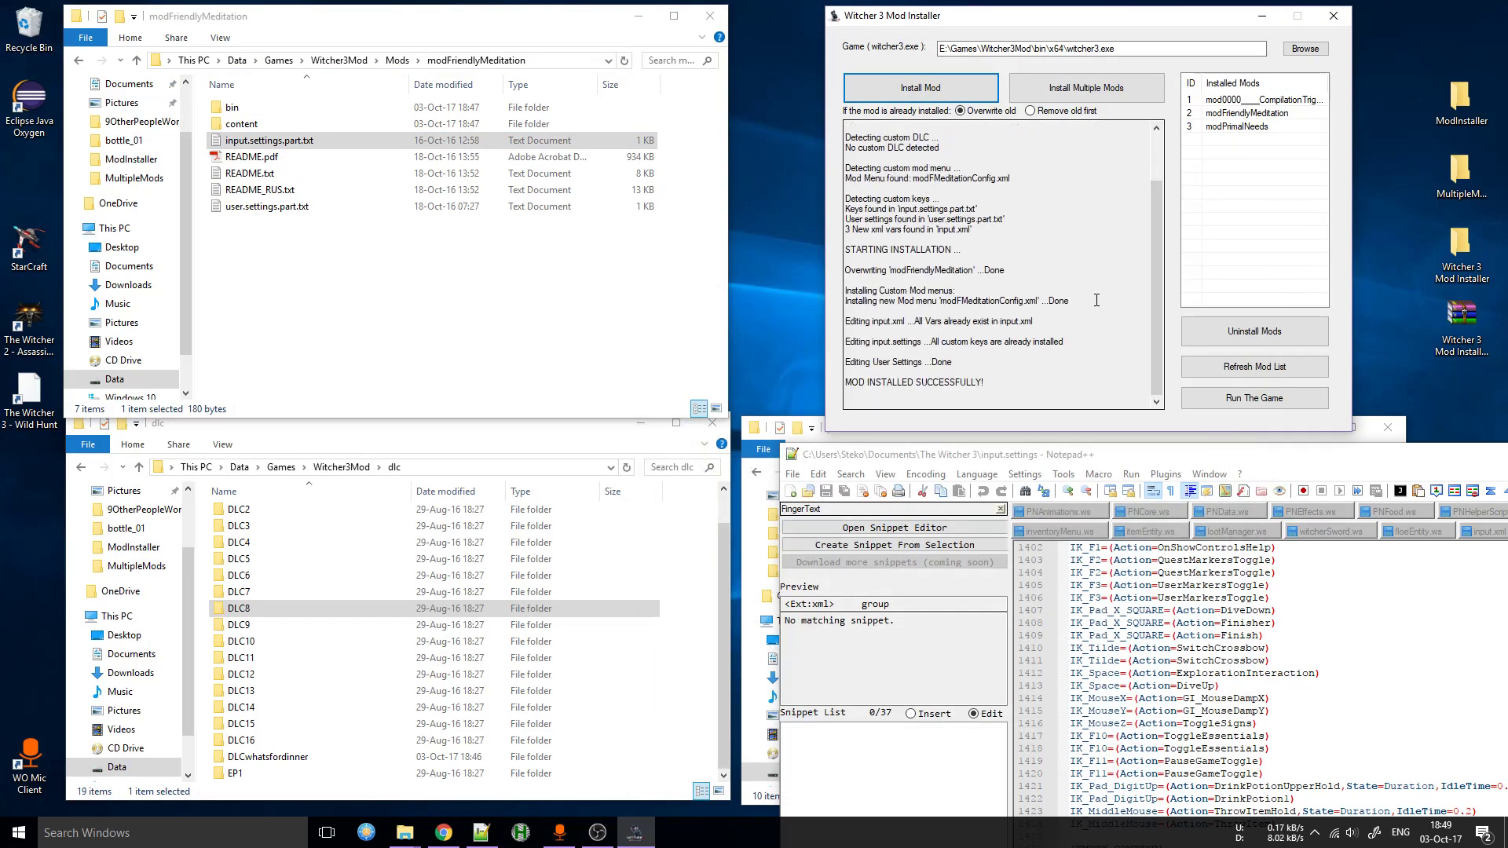
drag(914, 321, 1081, 324)
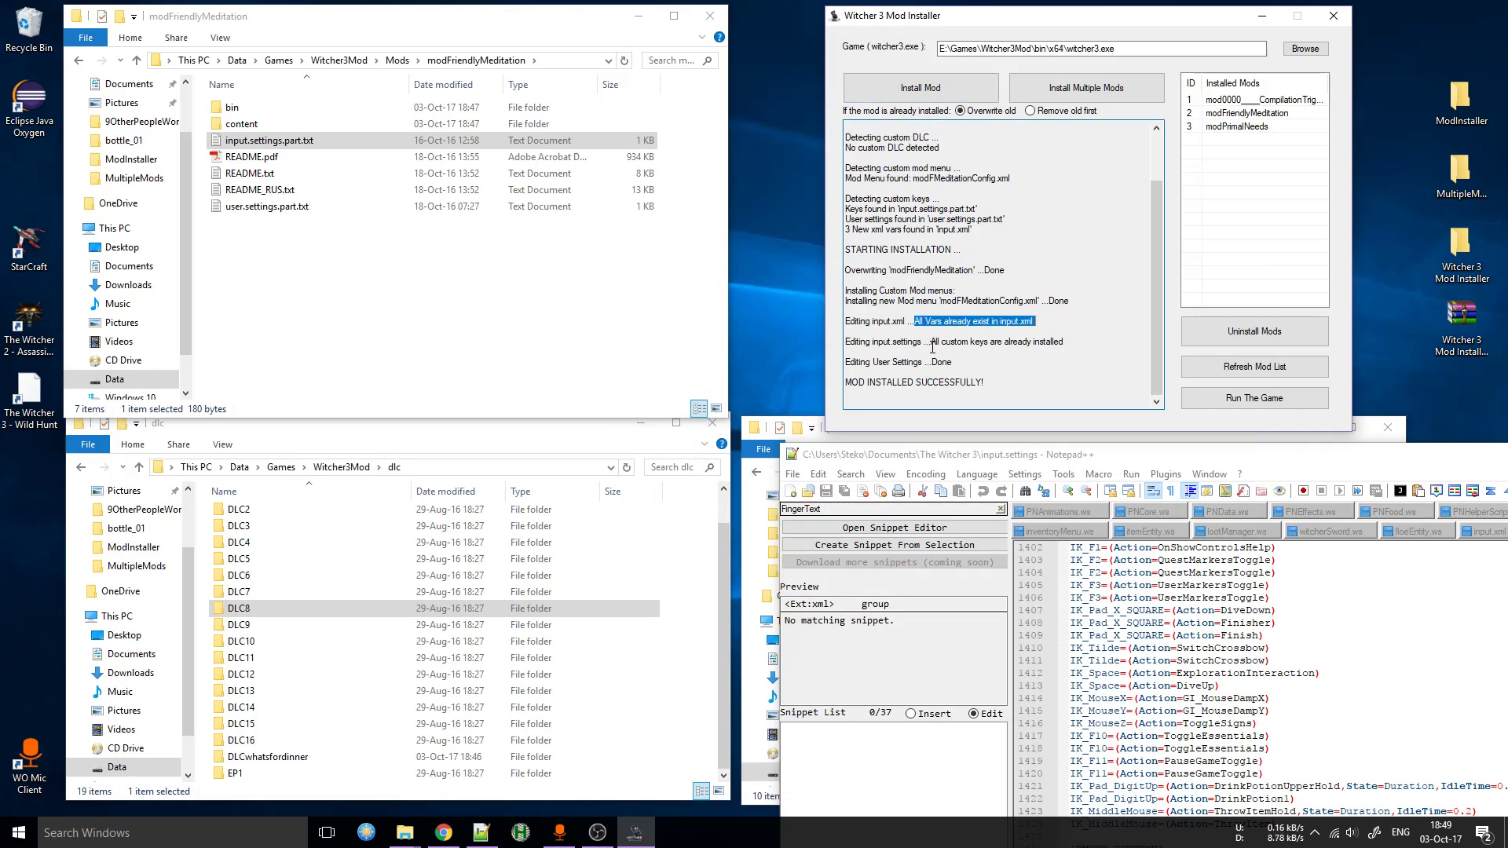
drag(931, 348, 1081, 337)
click(1090, 348)
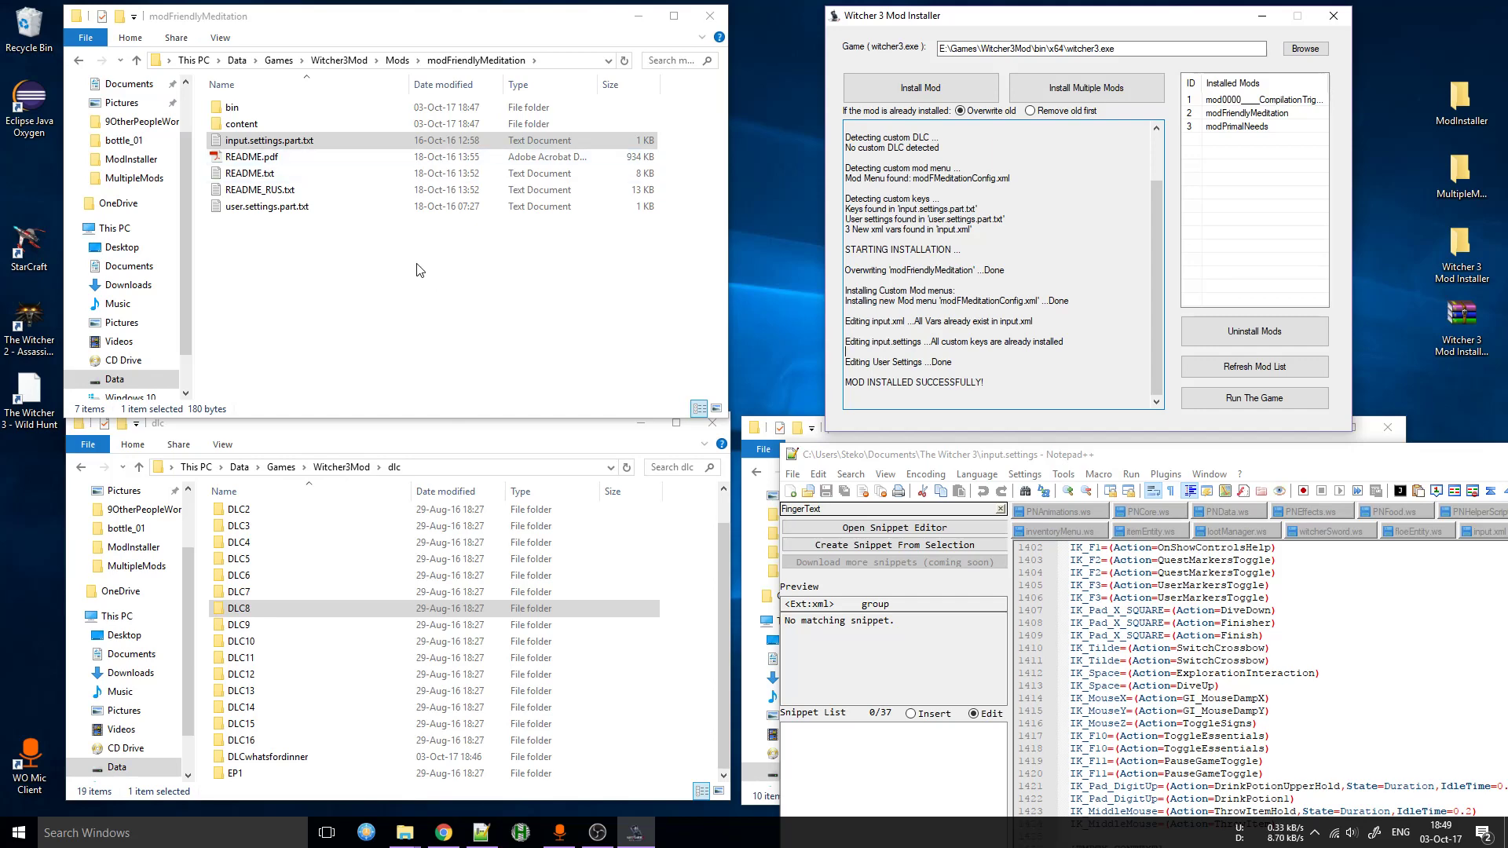
- Return to the Mods folder, open a new Explorer window at Documents\The Witcher 3, and open user.settings in Notepad++
click(77, 61)
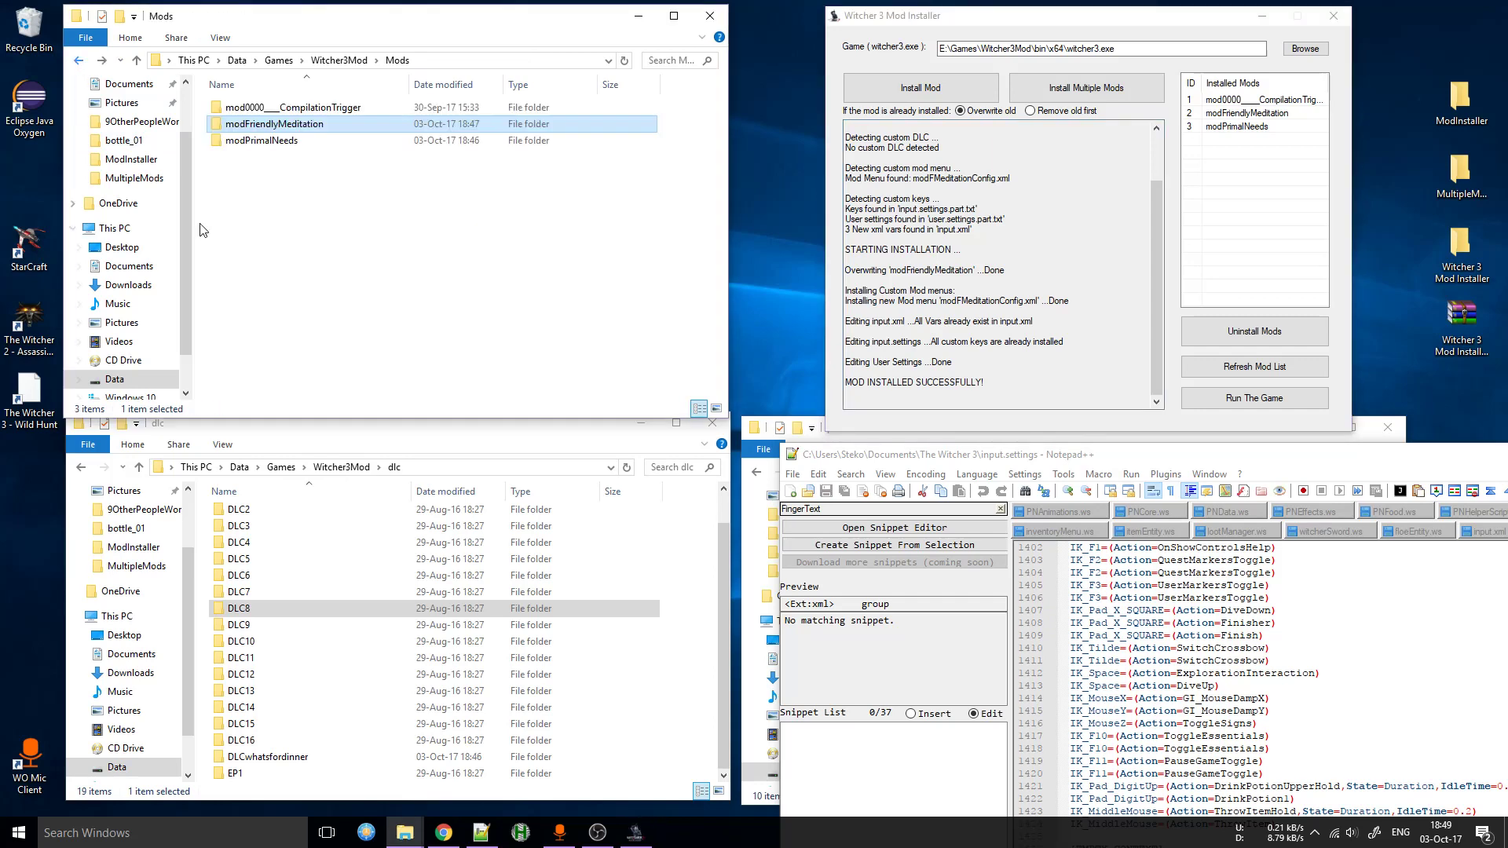
click(386, 284)
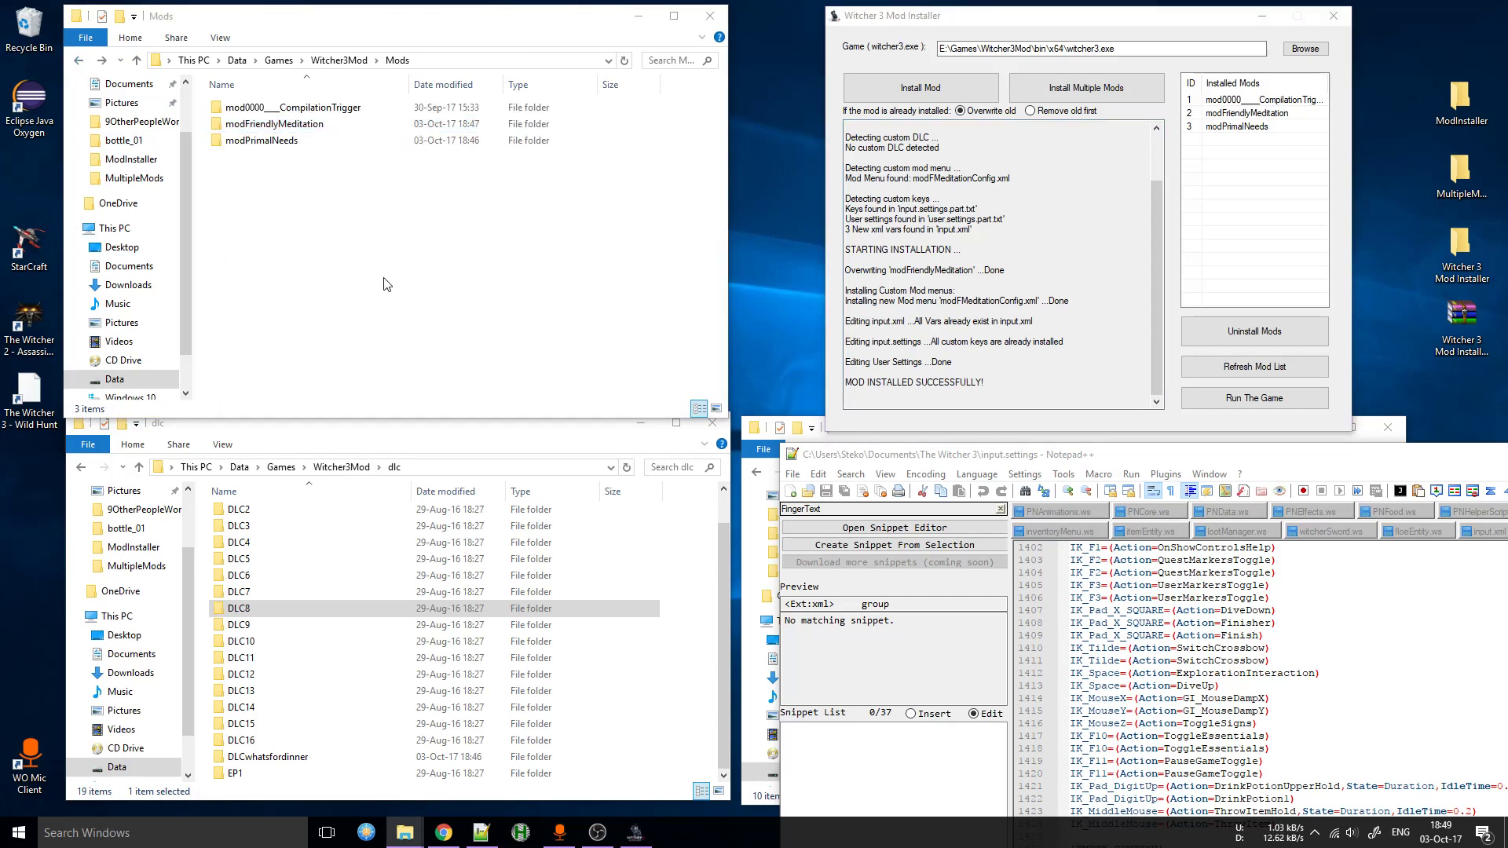
key(ctrl+n)
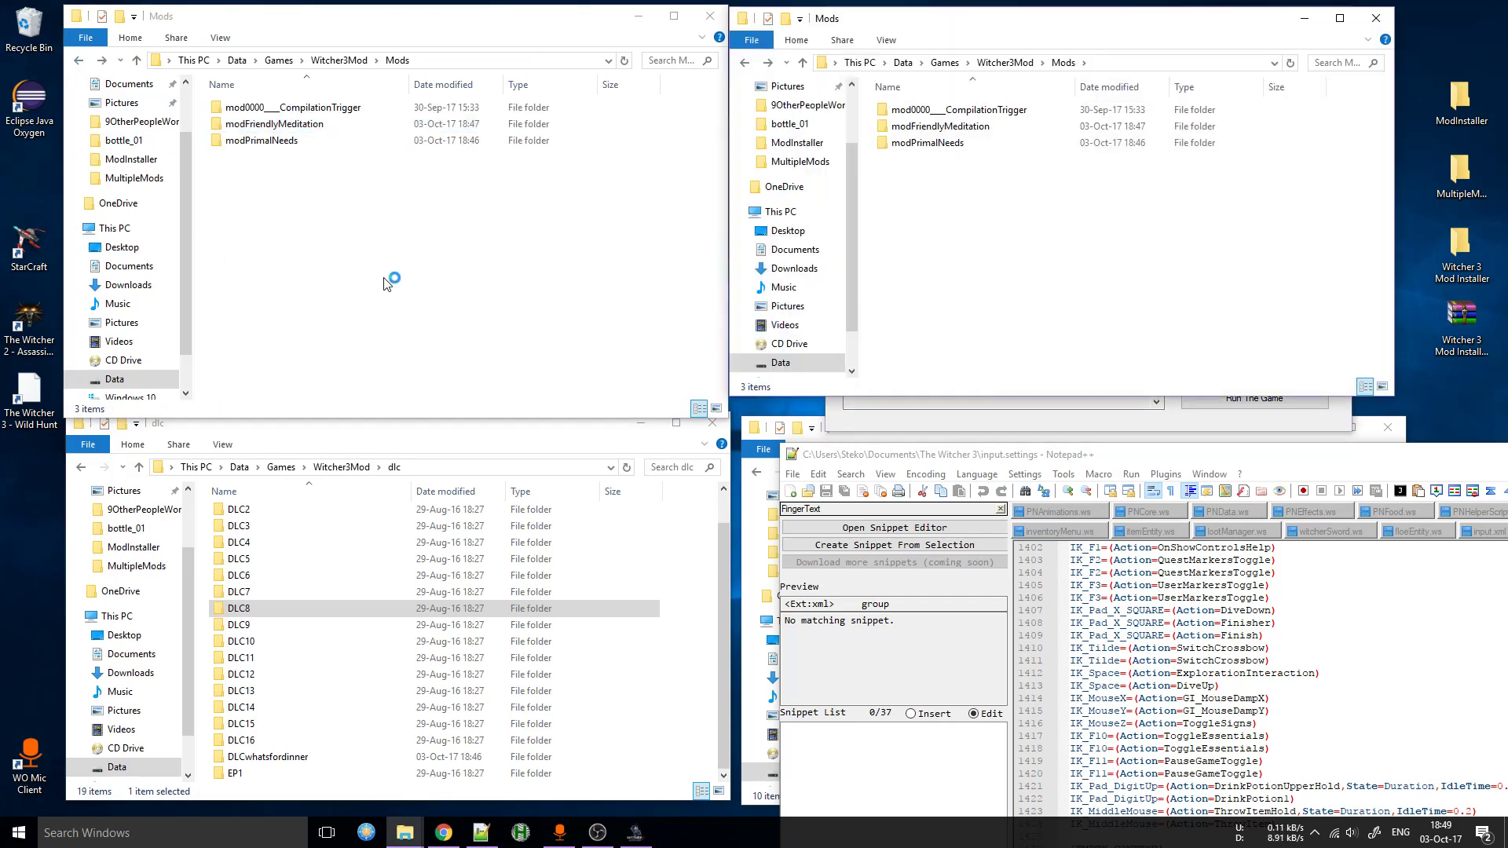
scroll(785, 154, up, 2)
click(801, 160)
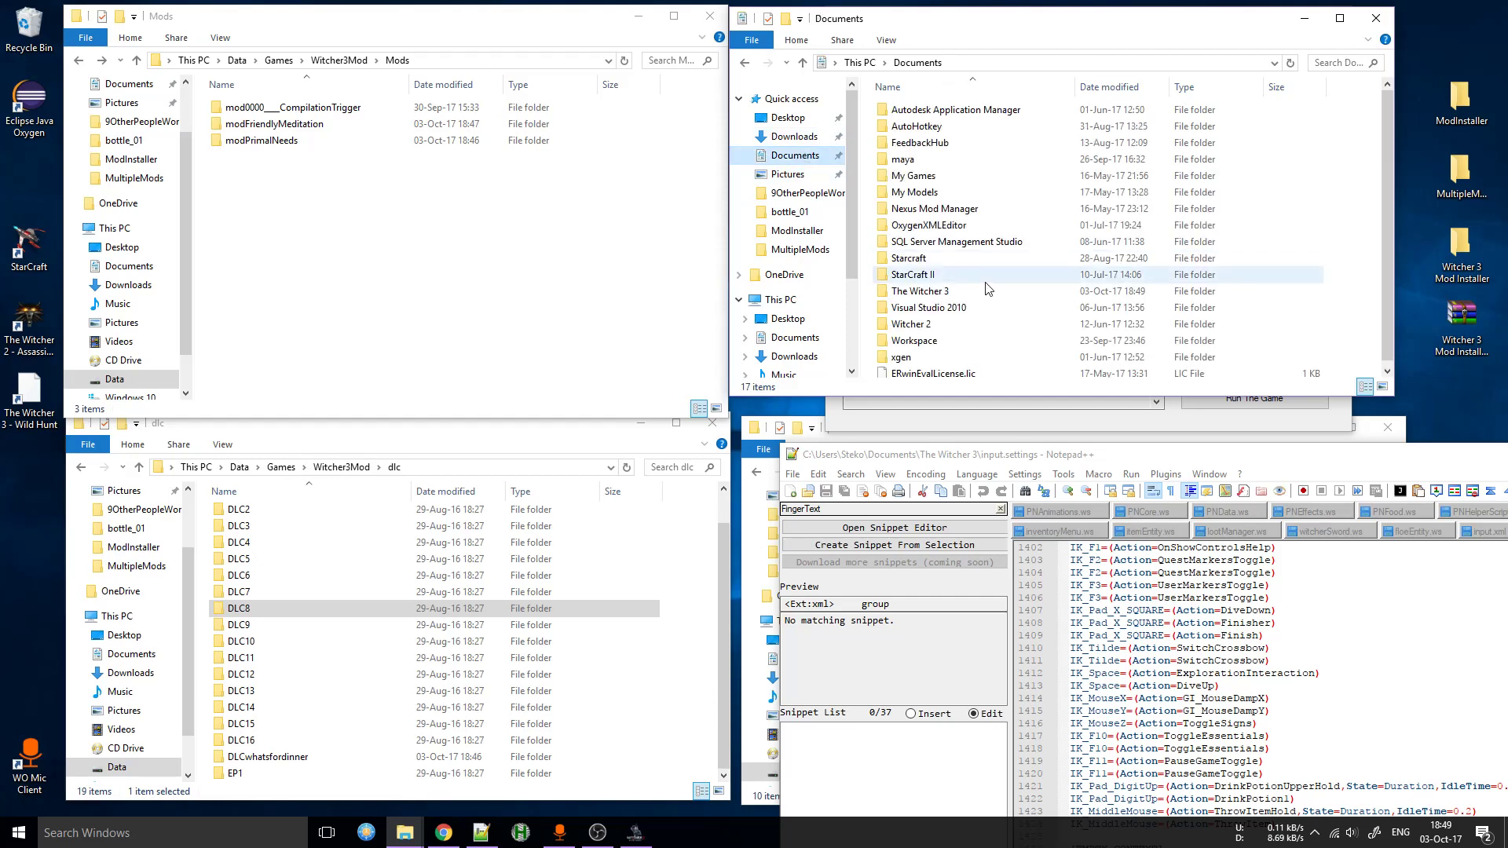
double_click(988, 296)
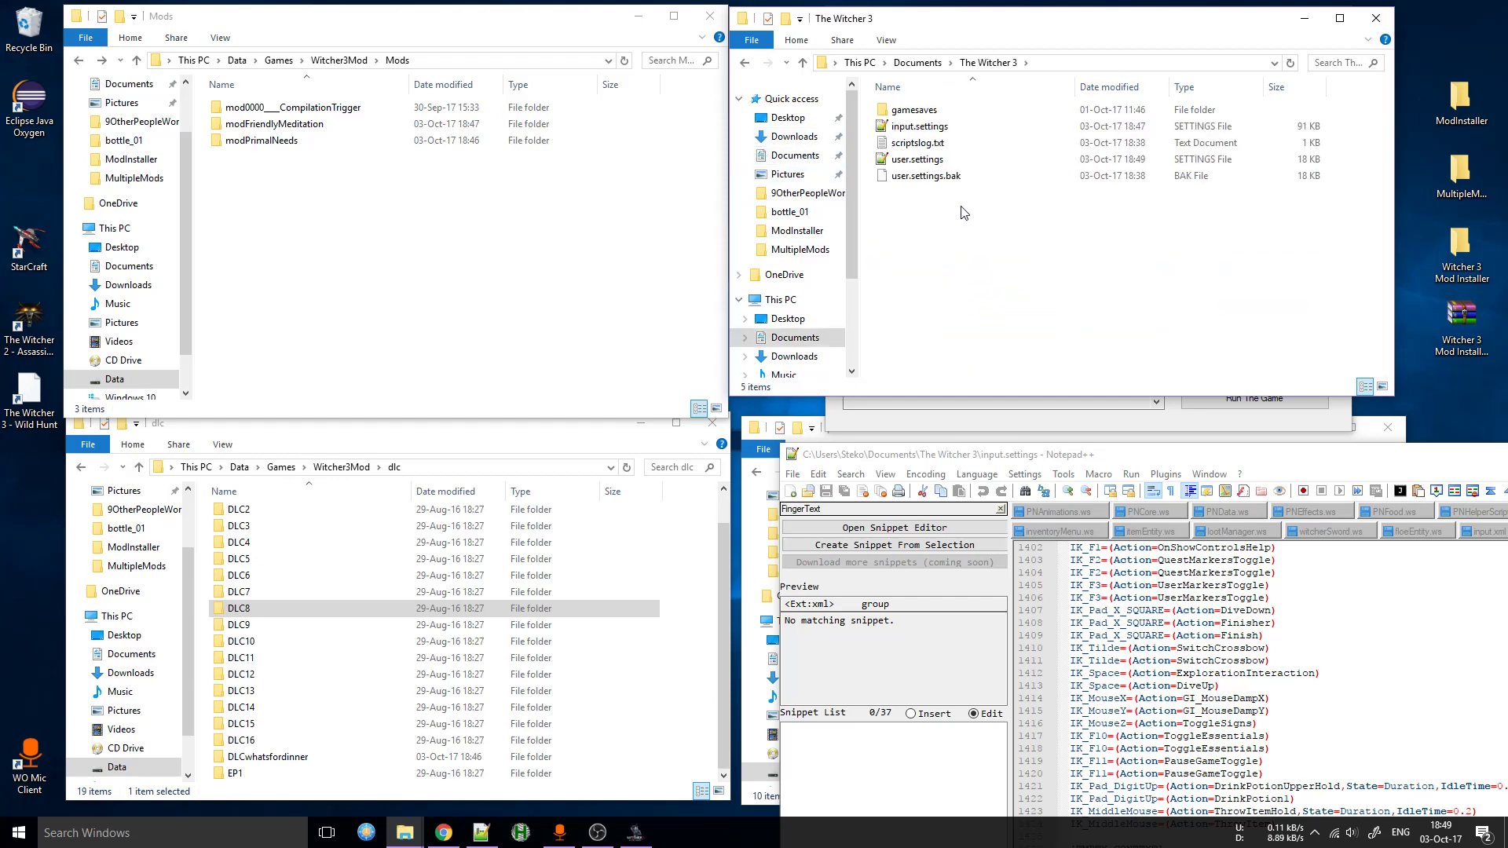
double_click(939, 161)
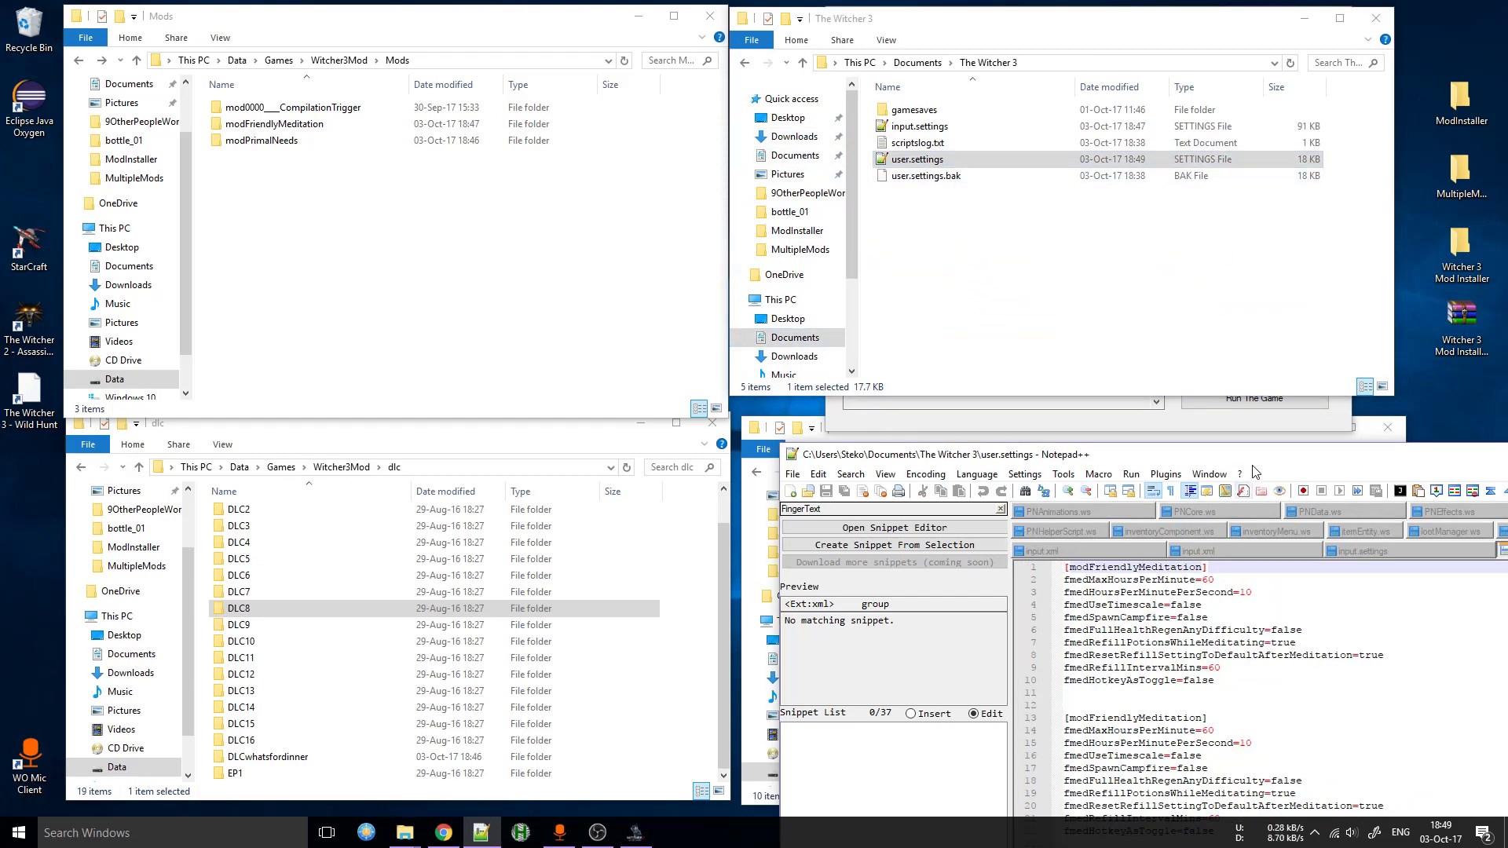
- Move the Notepad++ window clear of the desktop edge and examine the repeated [modFriendlyMeditation] sections at the start of user.settings
drag(1257, 456, 687, 80)
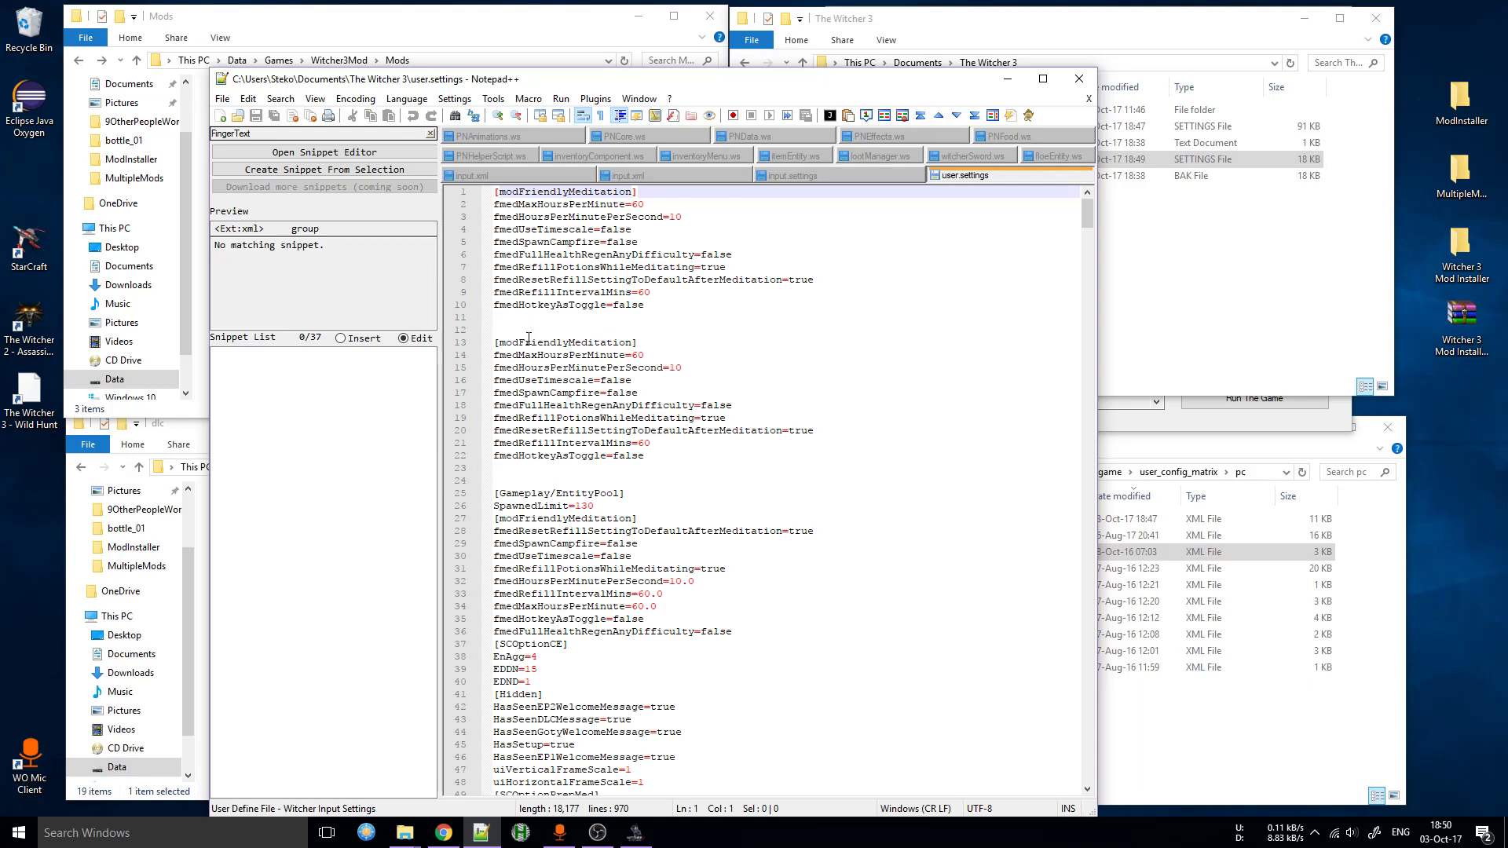
drag(654, 317, 394, 169)
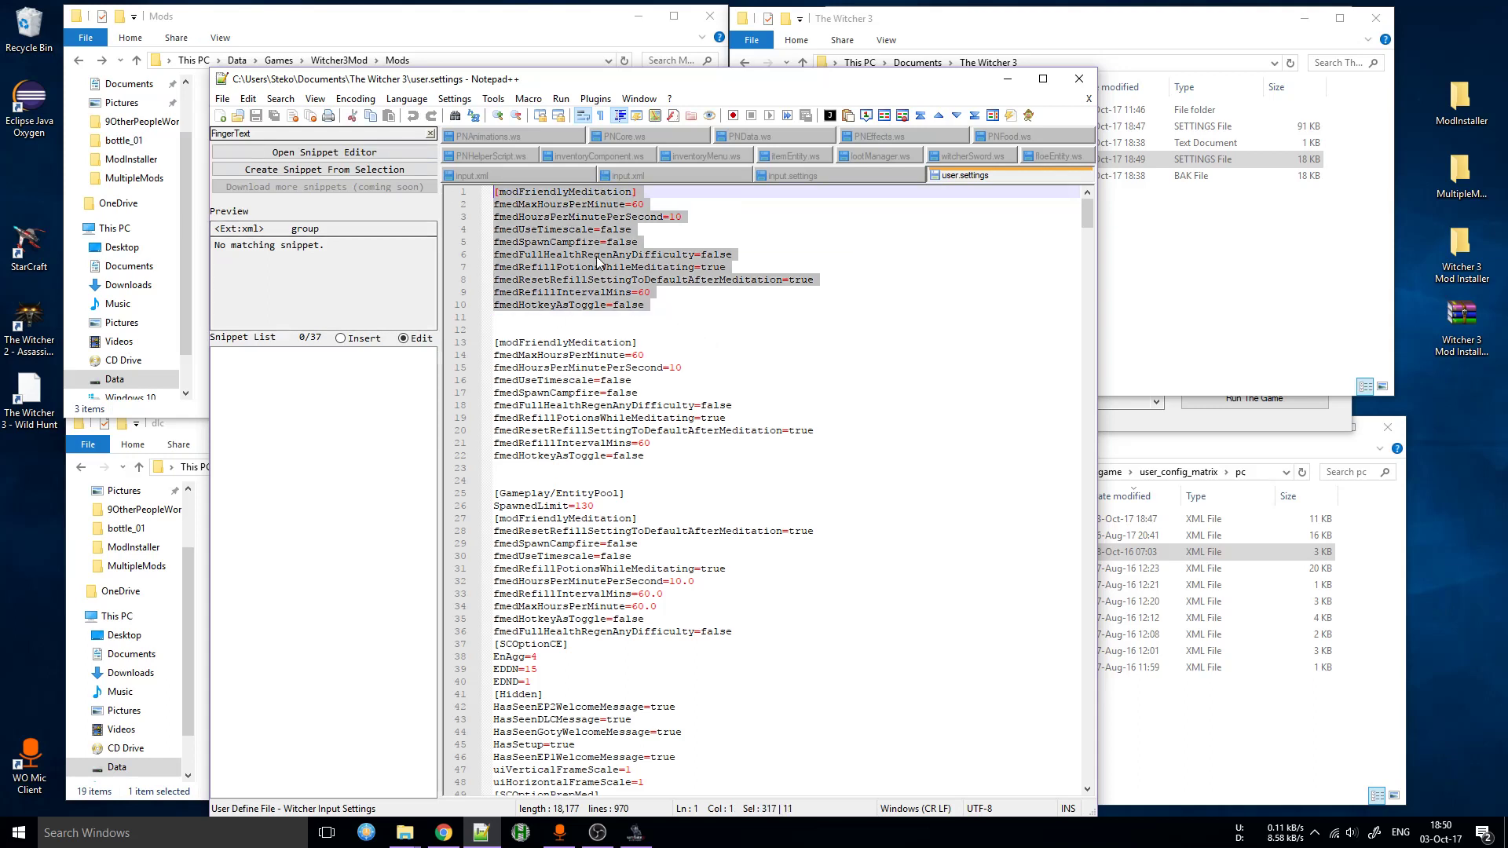
drag(691, 492, 354, 108)
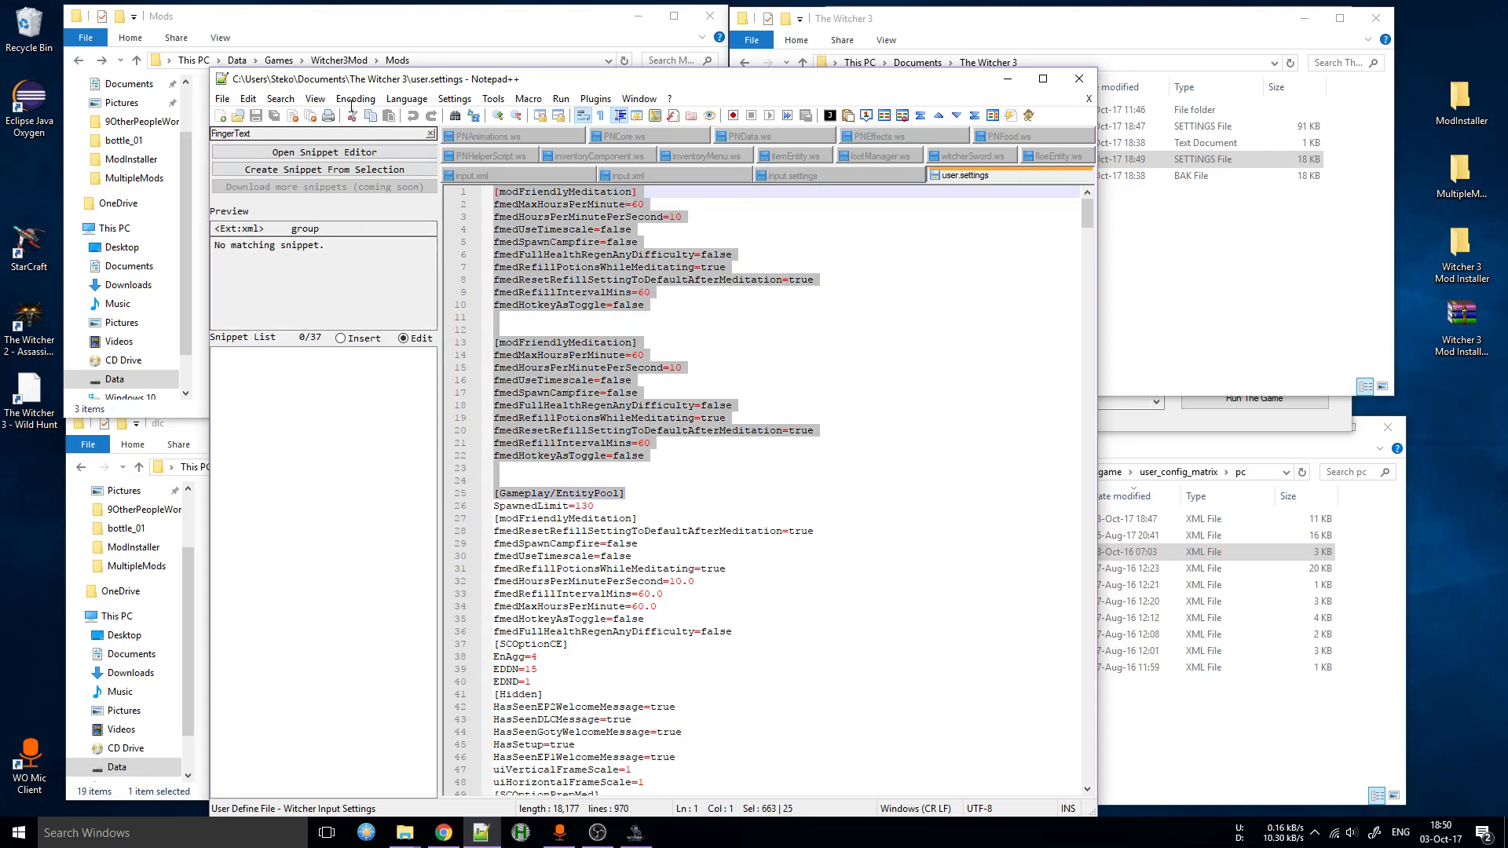
click(691, 486)
drag(693, 486, 497, 191)
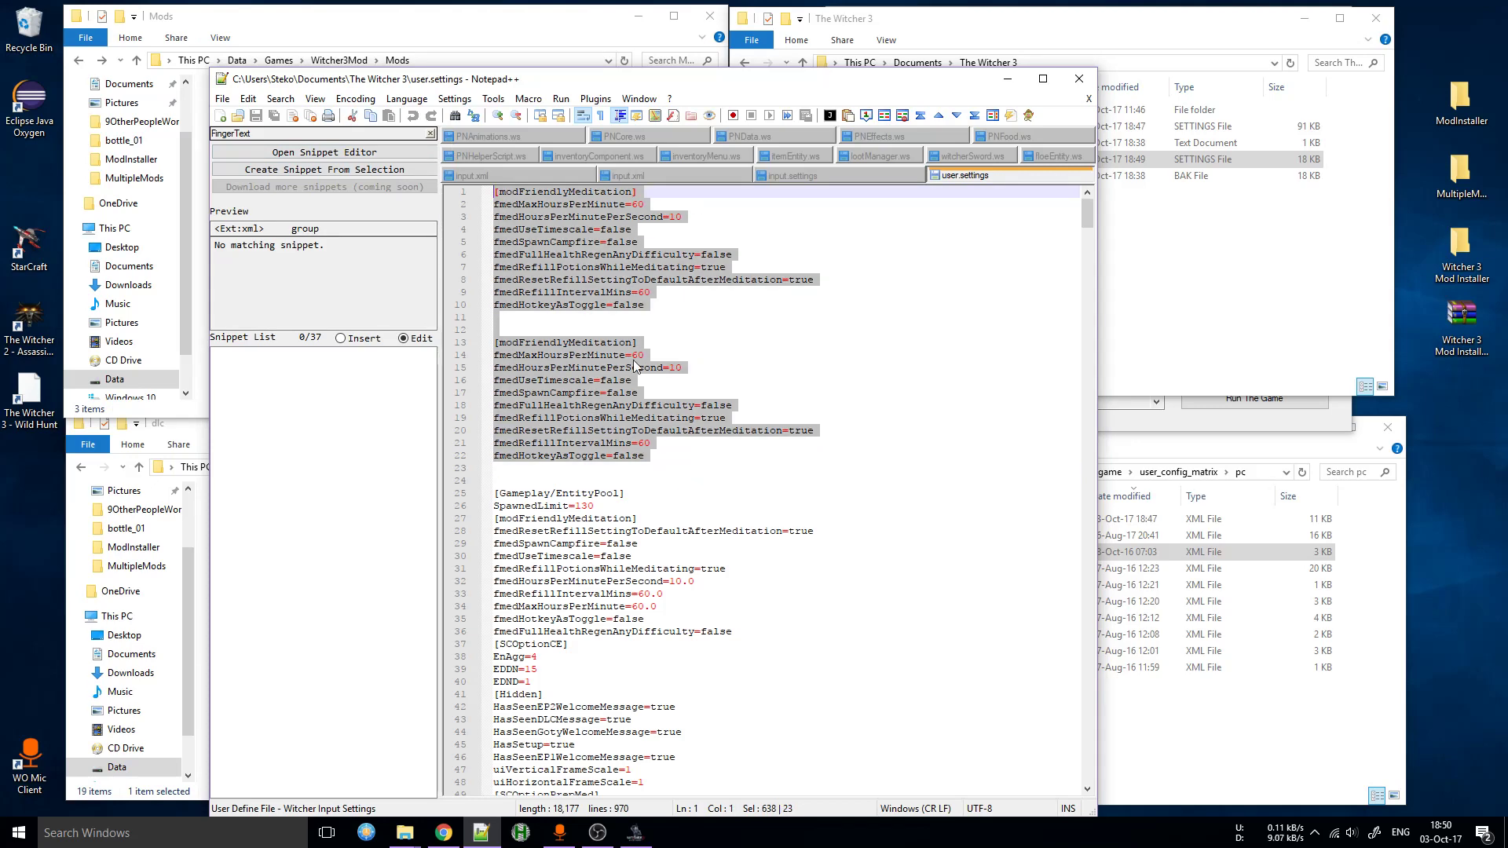
click(723, 541)
drag(759, 468, 365, 155)
click(824, 365)
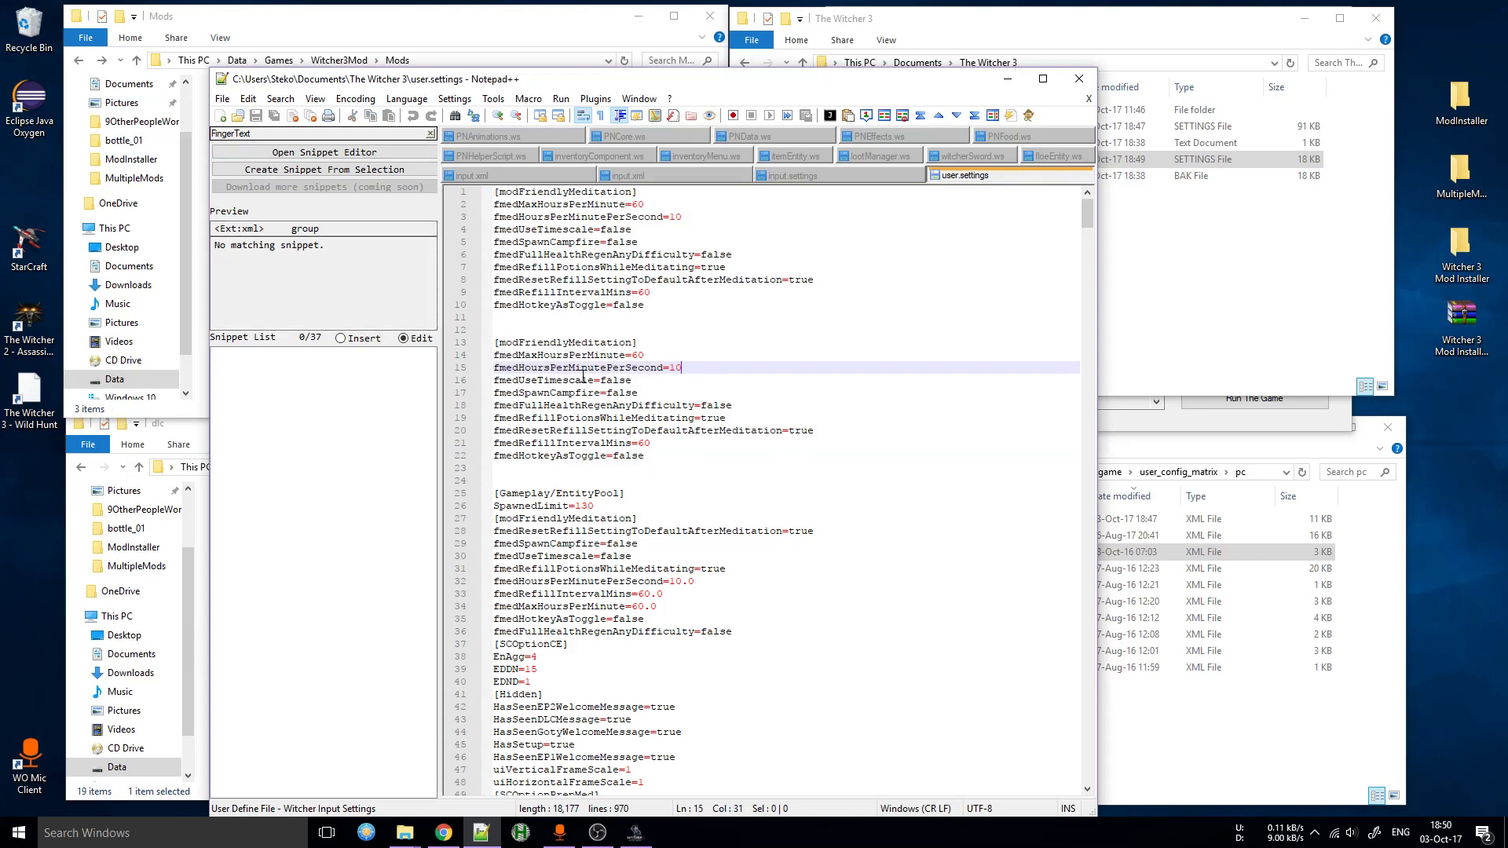
- Compare the setting lines of the first two [modFriendlyMeditation] blocks in user.settings, switch to the modPreparations input.xml, and minimize Notepad++
drag(496, 196, 652, 295)
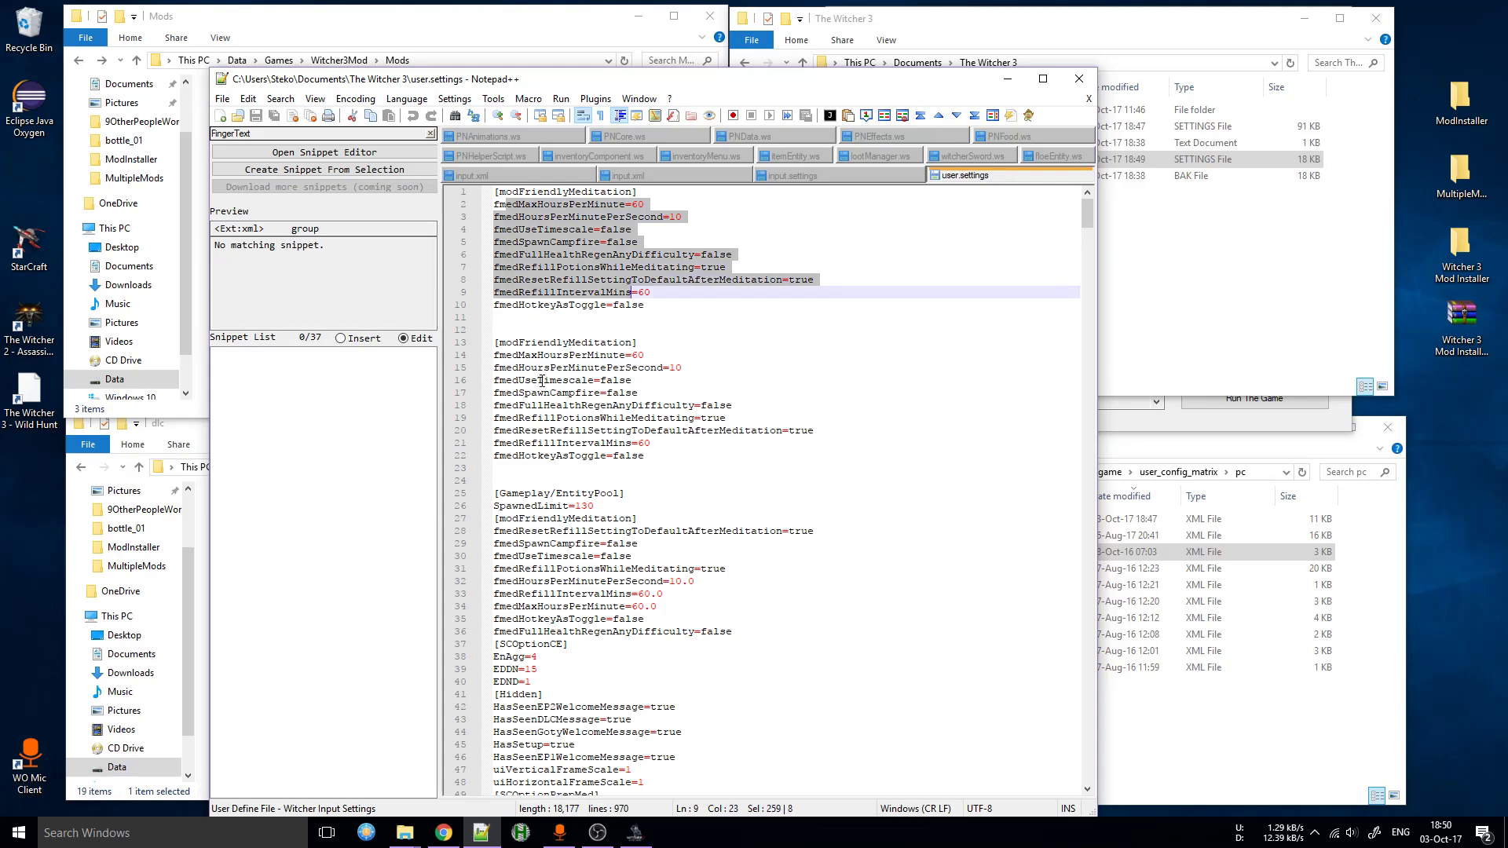
drag(519, 355, 647, 457)
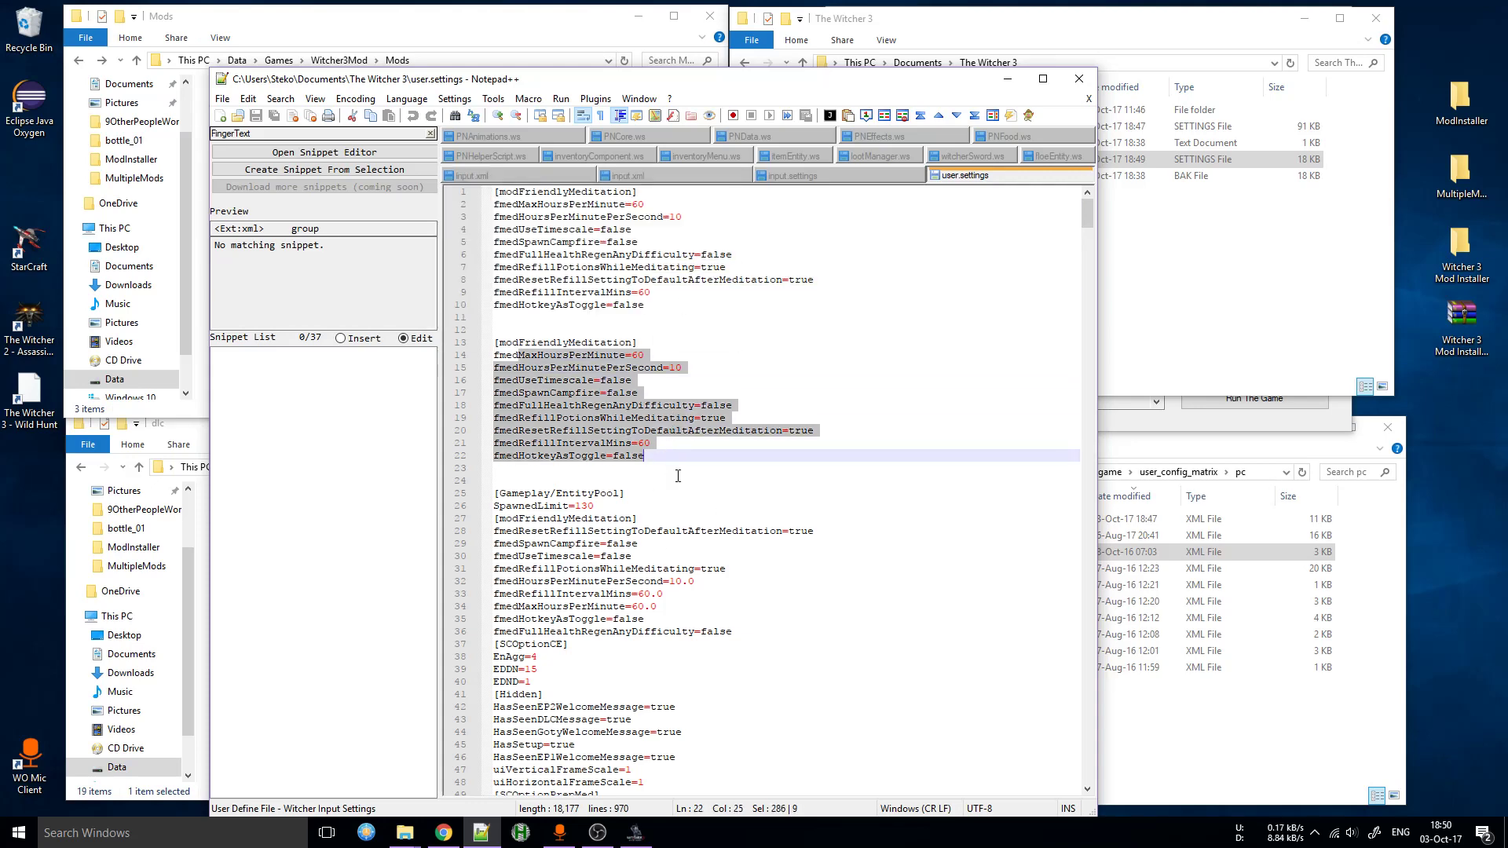
click(671, 367)
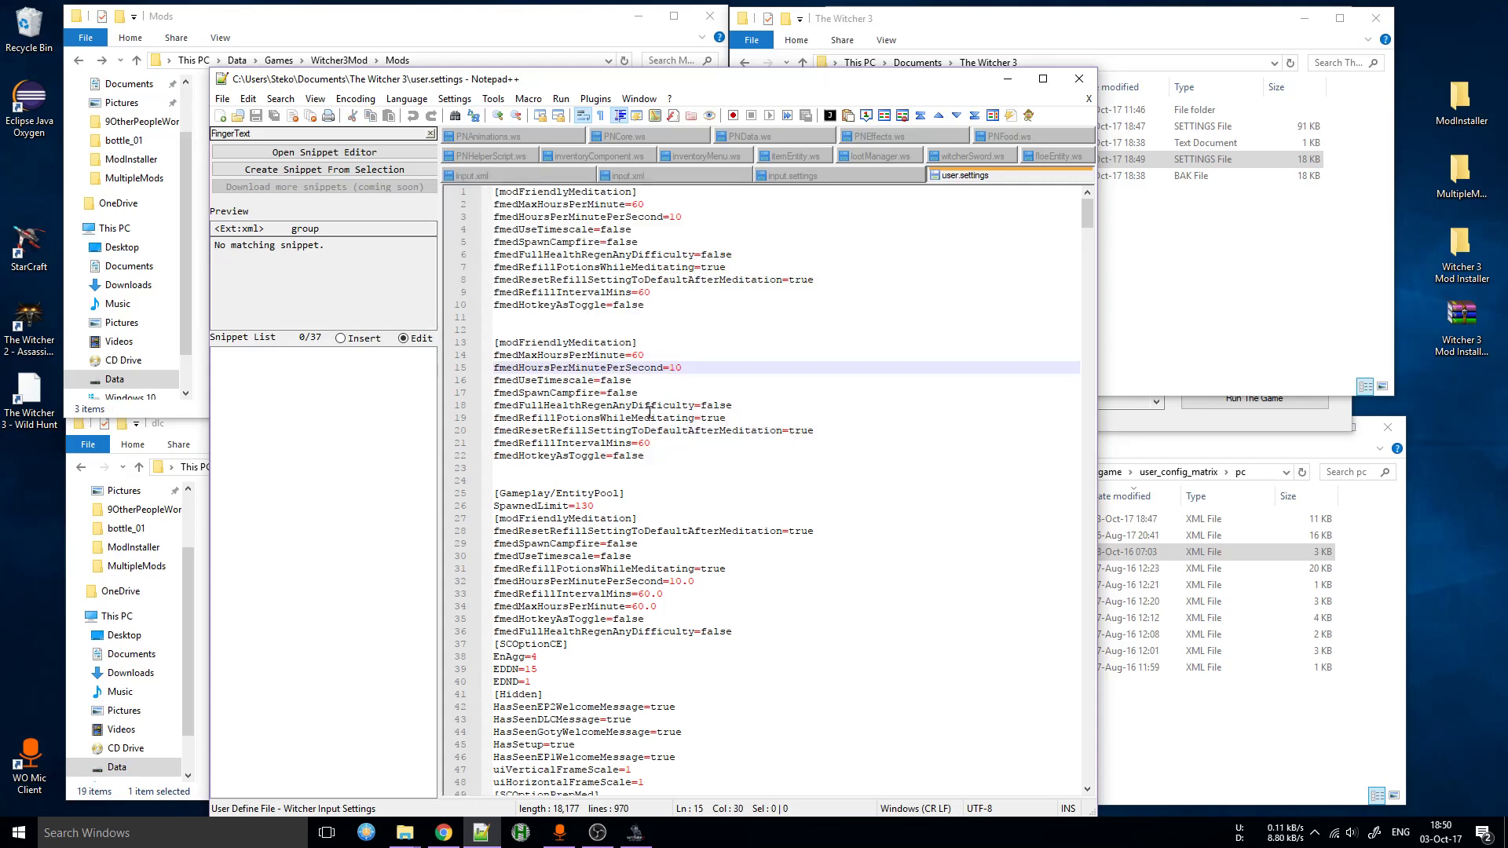
click(526, 406)
click(753, 409)
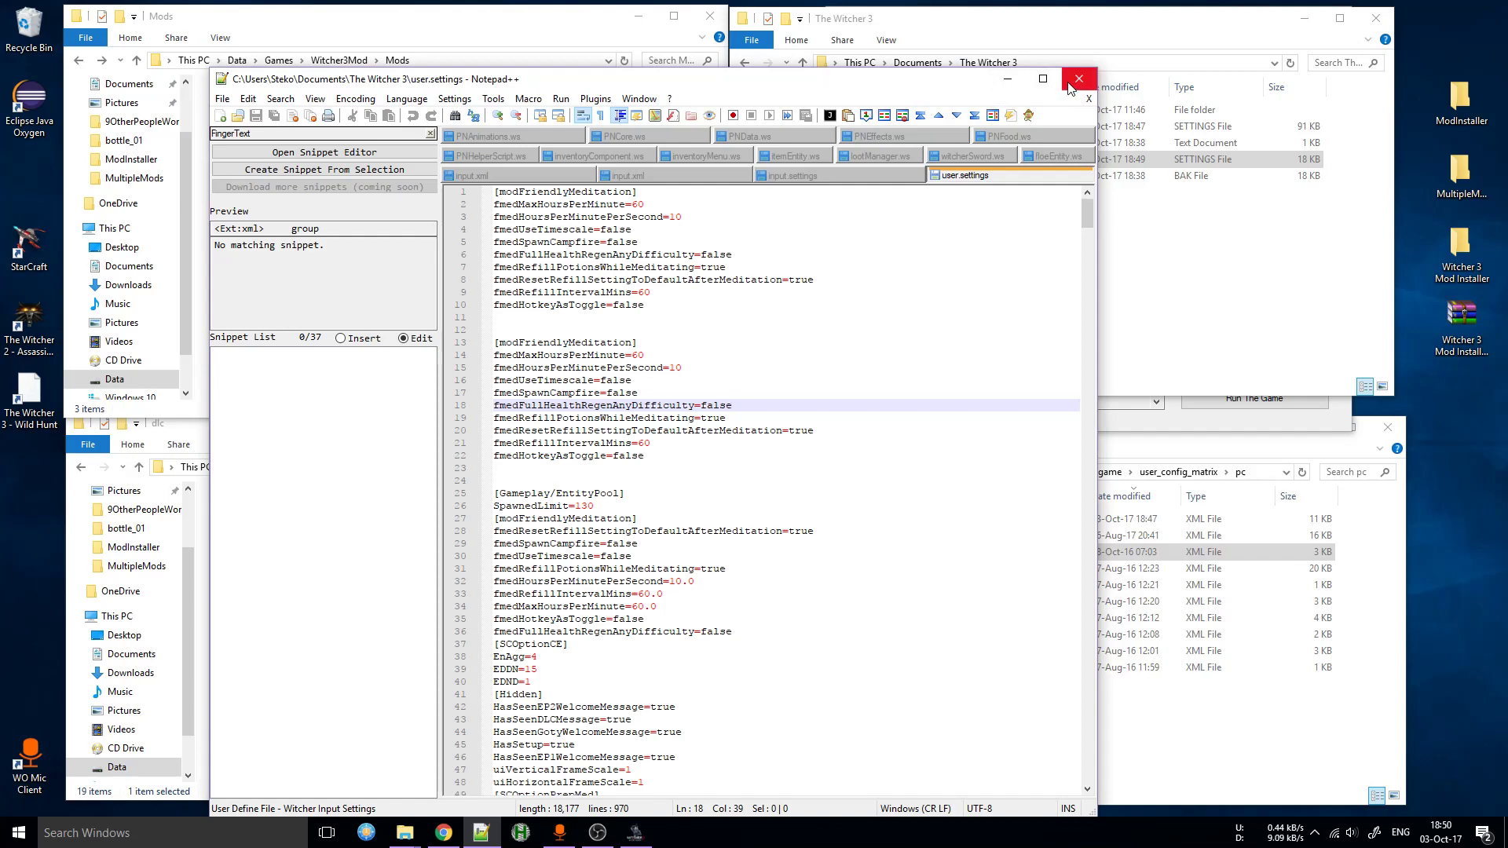
click(635, 176)
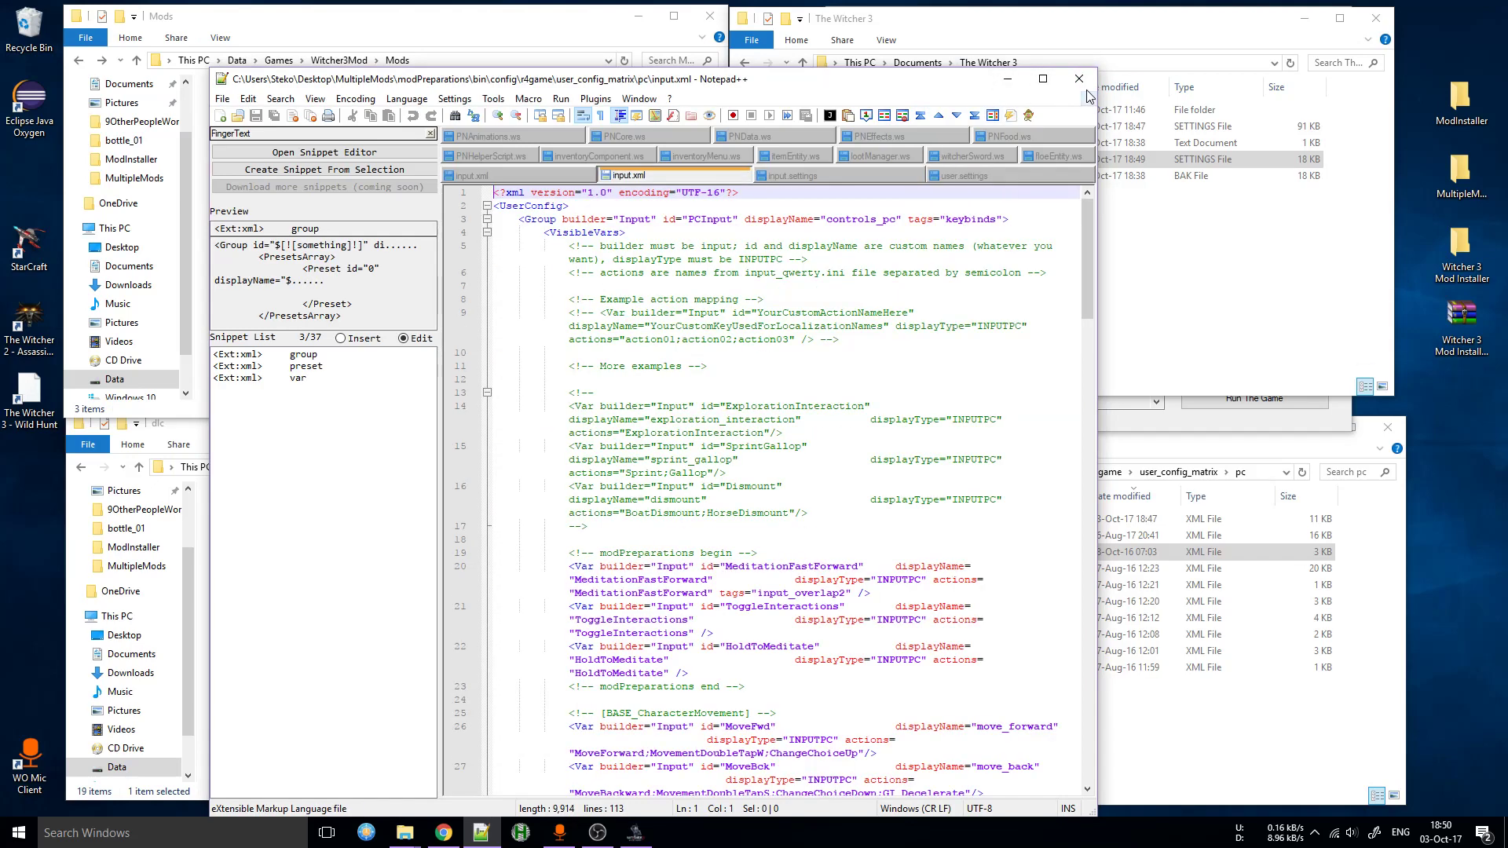
click(1008, 79)
- Bring Witcher 3 Mod Installer to the front and uninstall modPrimalNeeds, confirming the removal
click(954, 413)
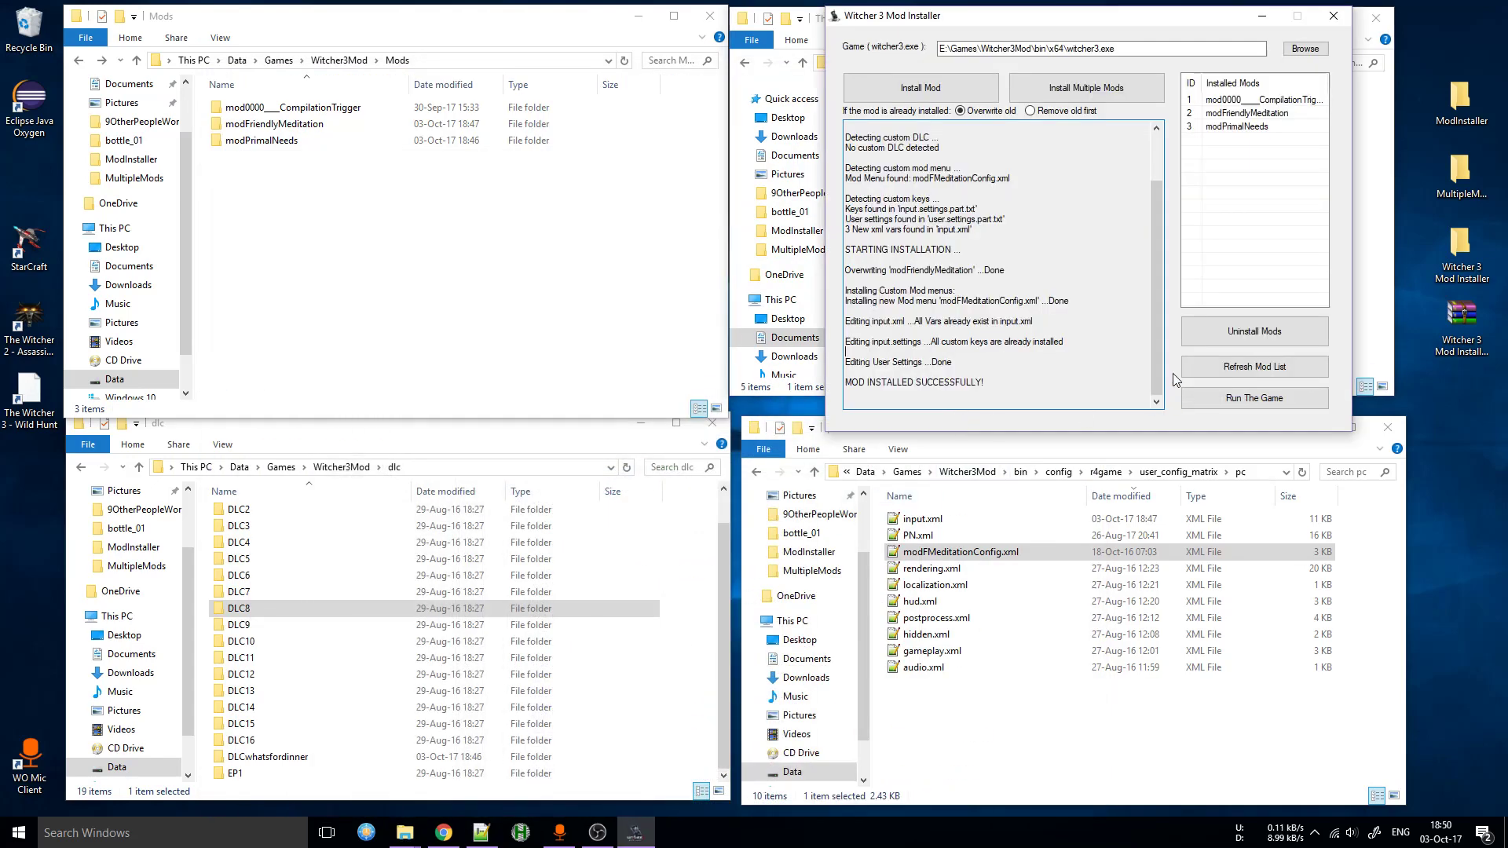
click(1234, 118)
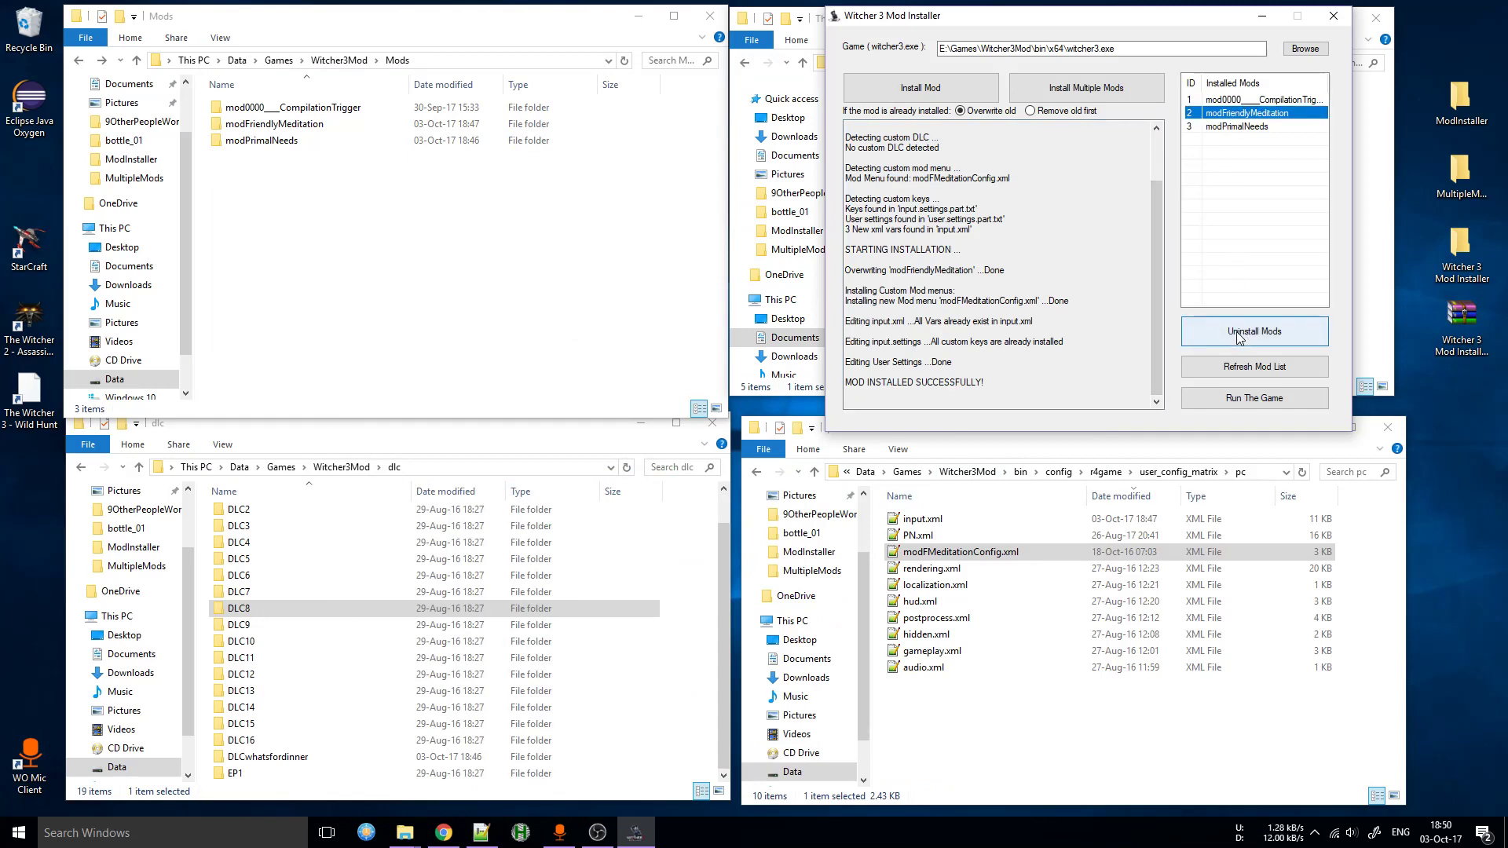
click(1250, 135)
click(1255, 130)
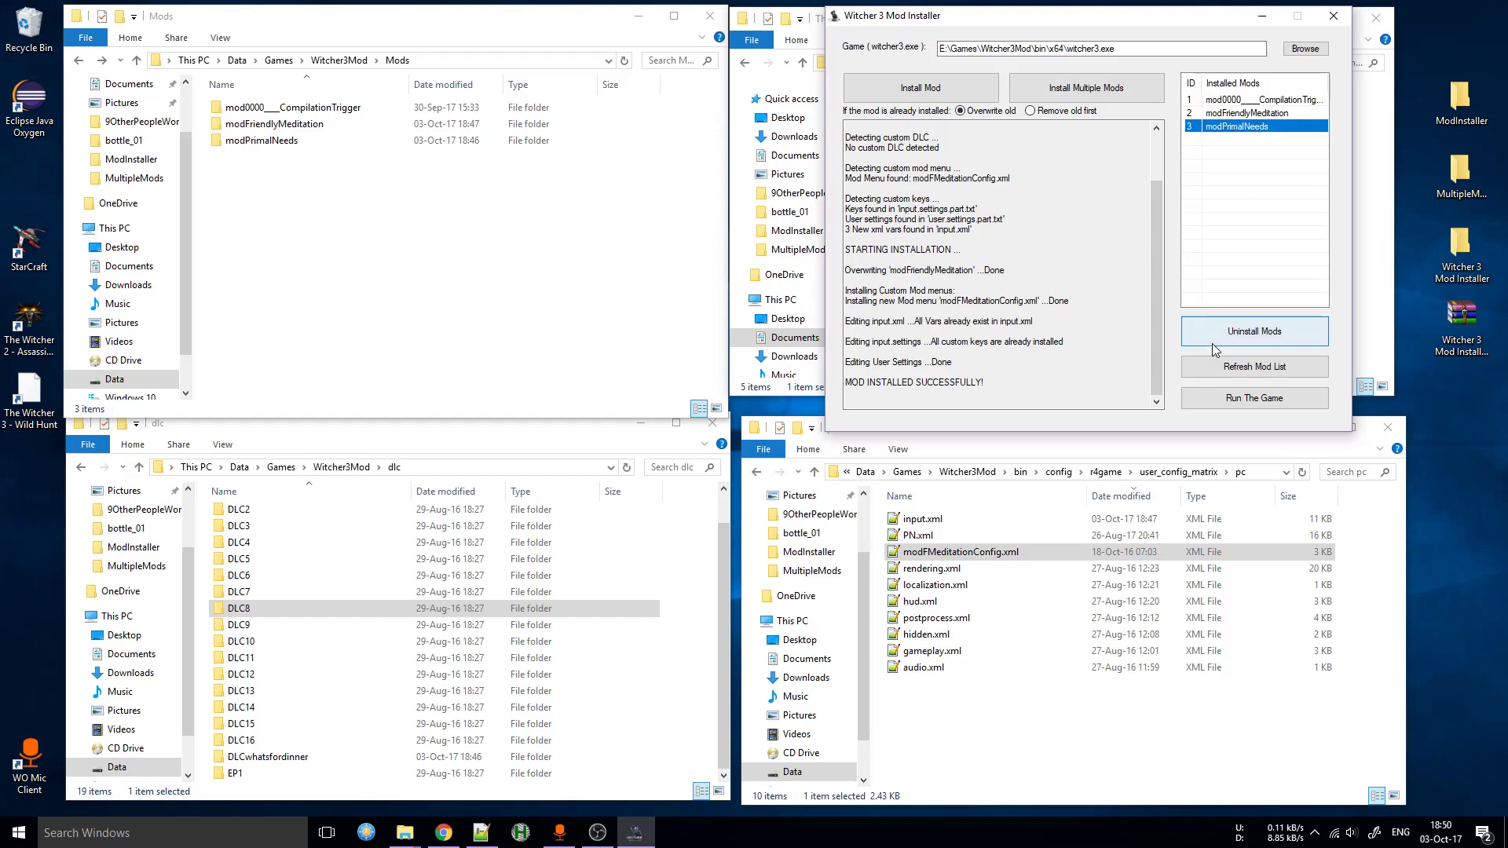
click(1216, 349)
click(774, 476)
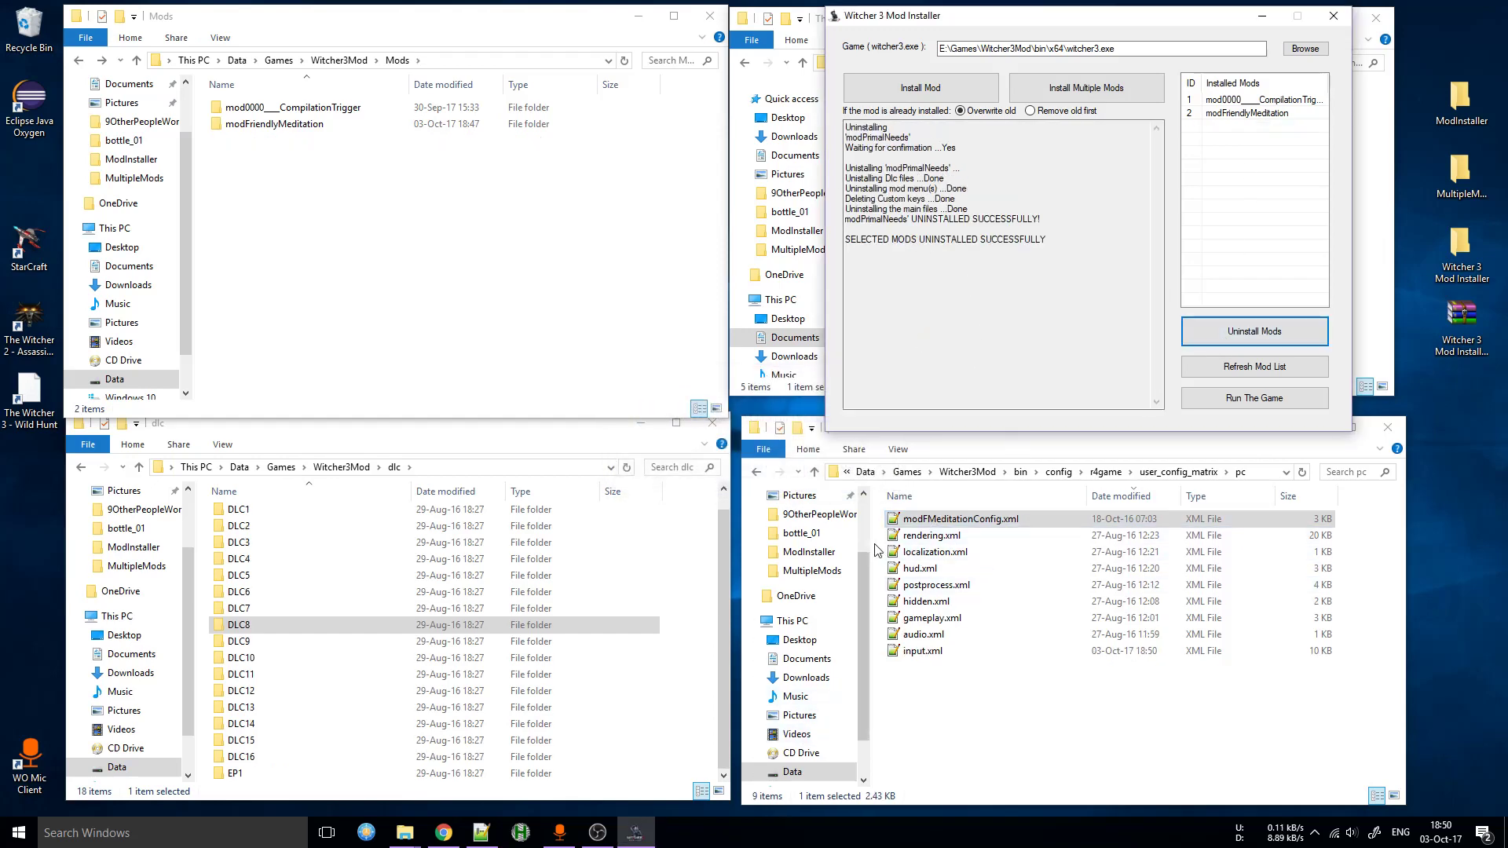
- Check the dlc and Mods folders for leftovers of modPrimalNeeds
click(368, 631)
scroll(286, 751, up, 1)
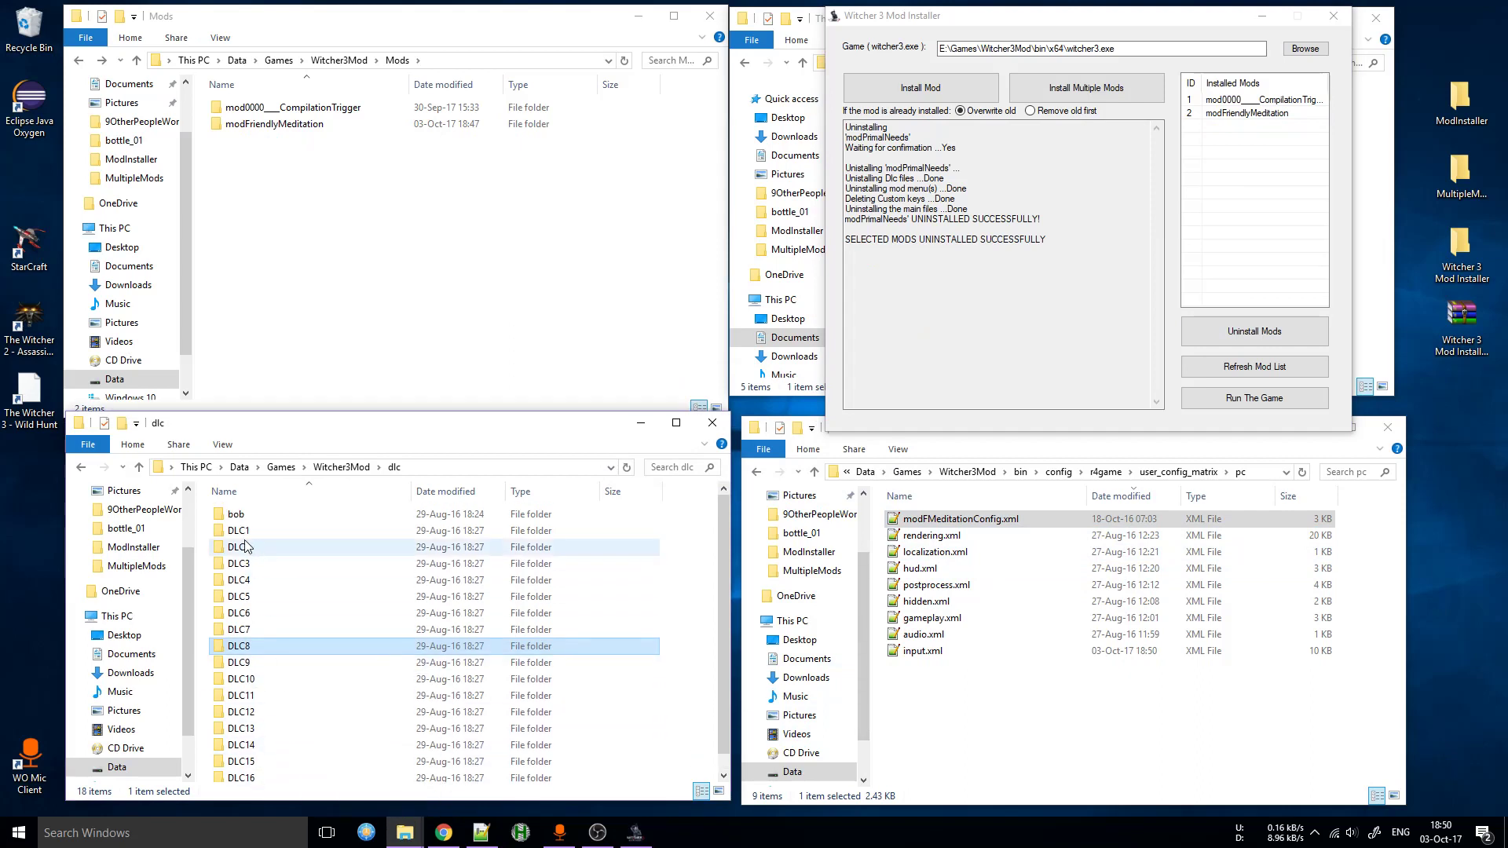
scroll(246, 547, down, 1)
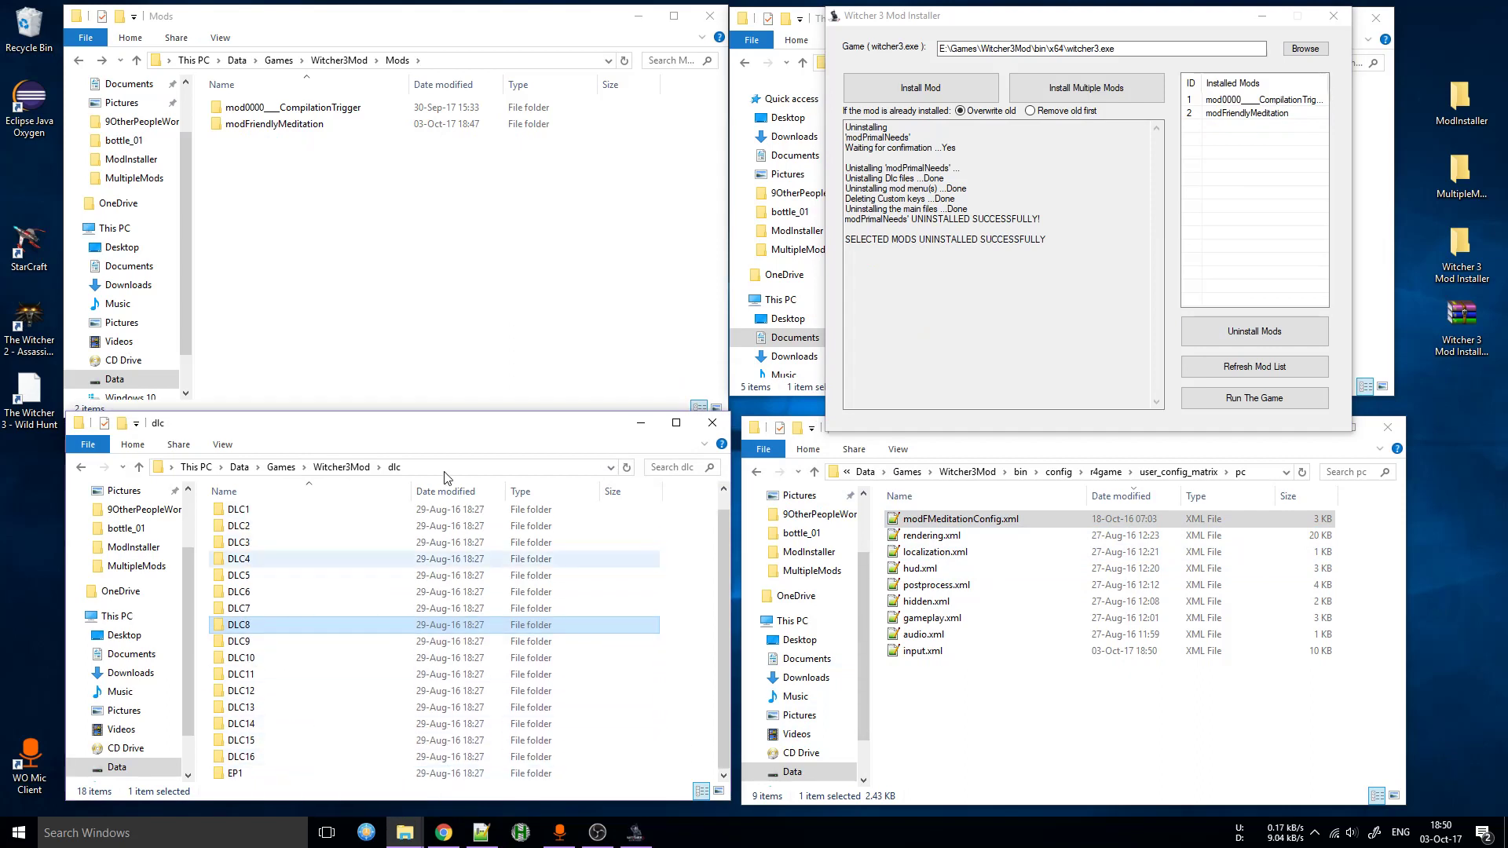
click(298, 158)
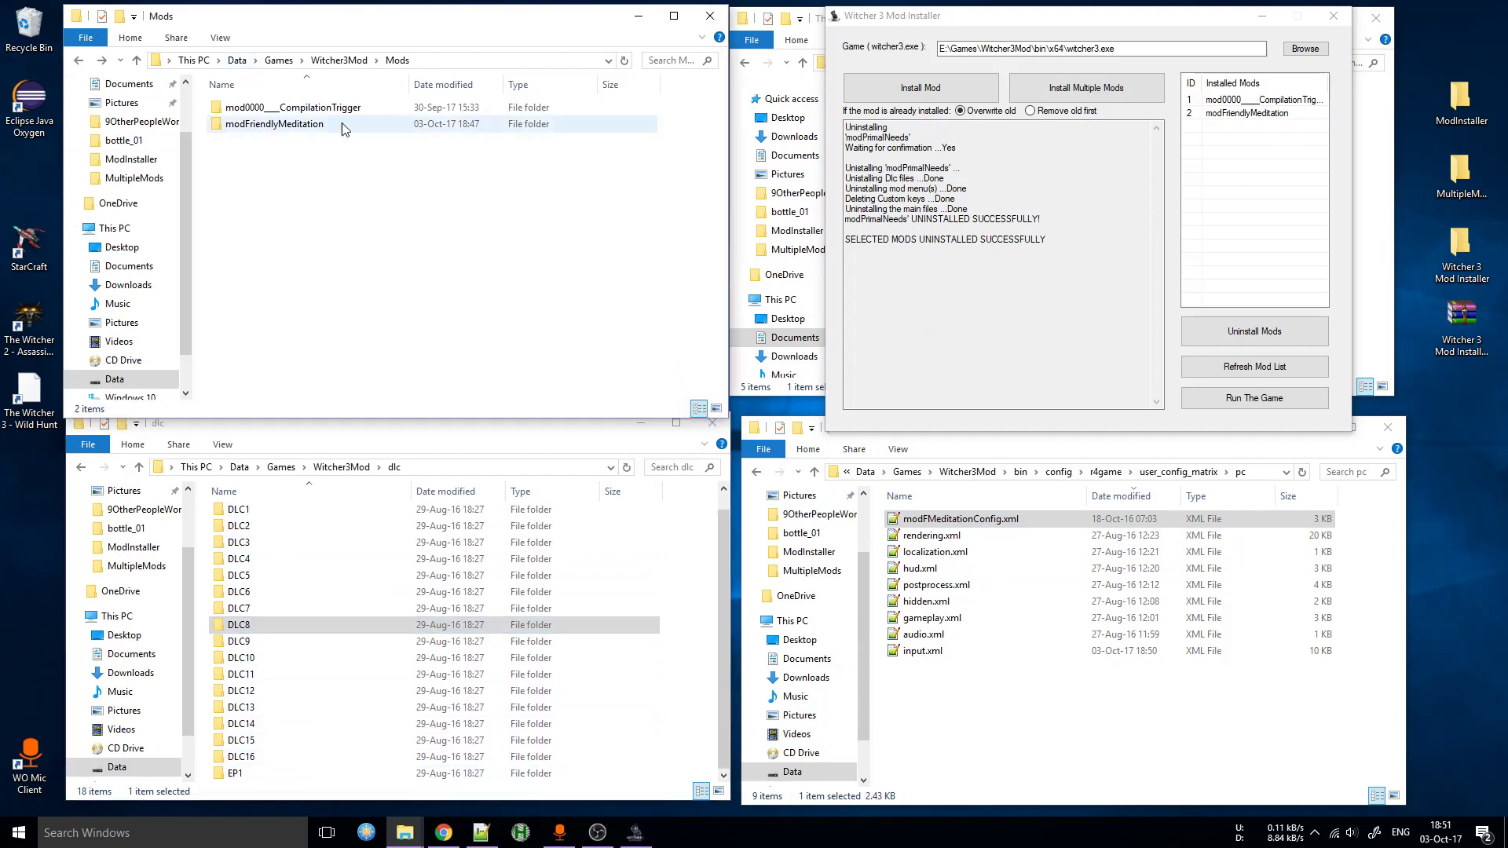
- Select modFriendlyMeditation among the installed mods, switch to Notepad++, reload the game's changed input.xml, and maximize the editor
click(1248, 115)
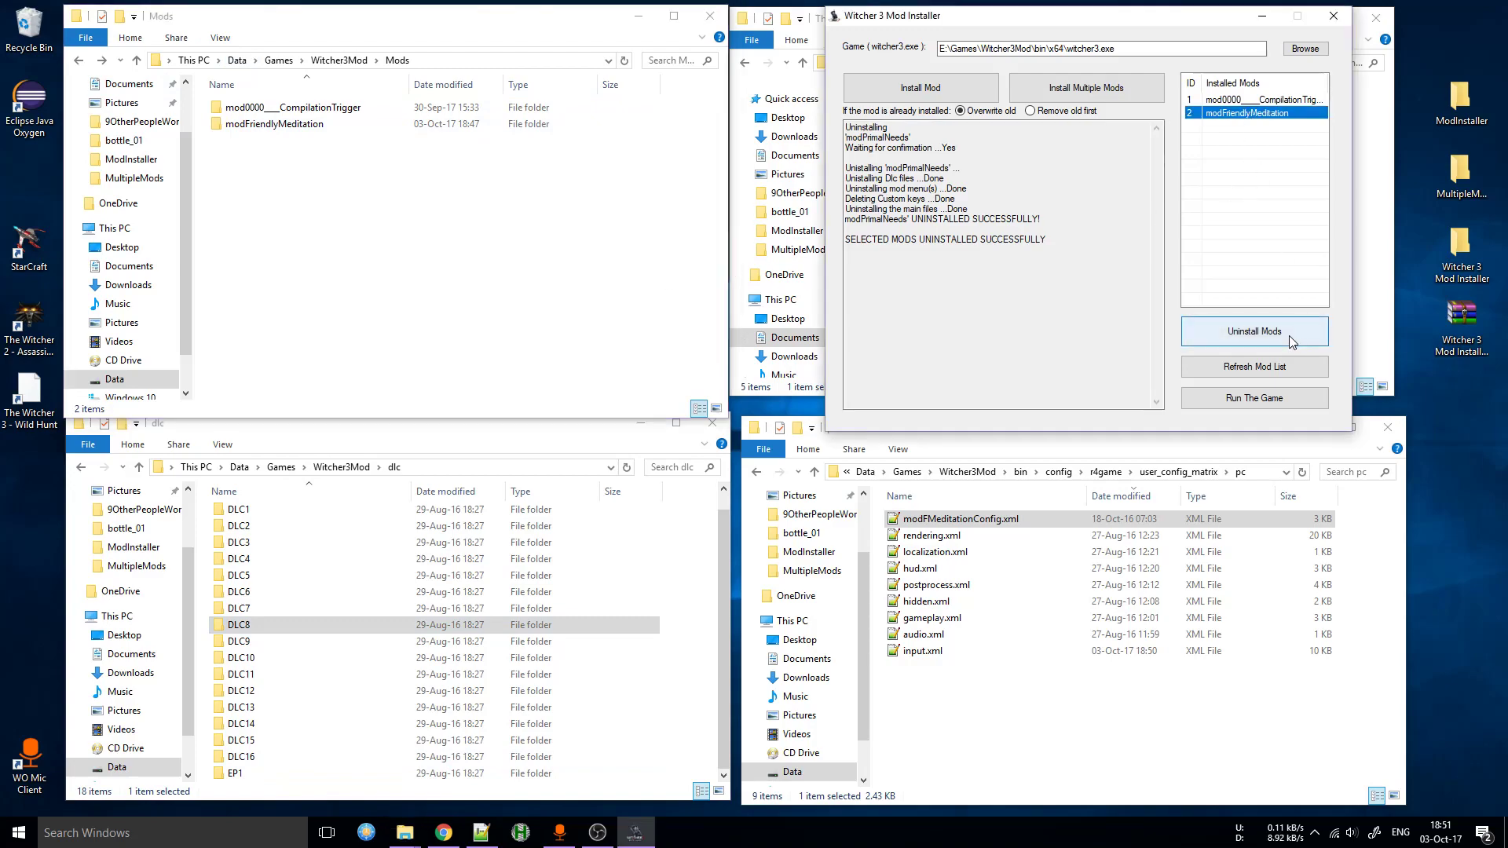
click(1289, 337)
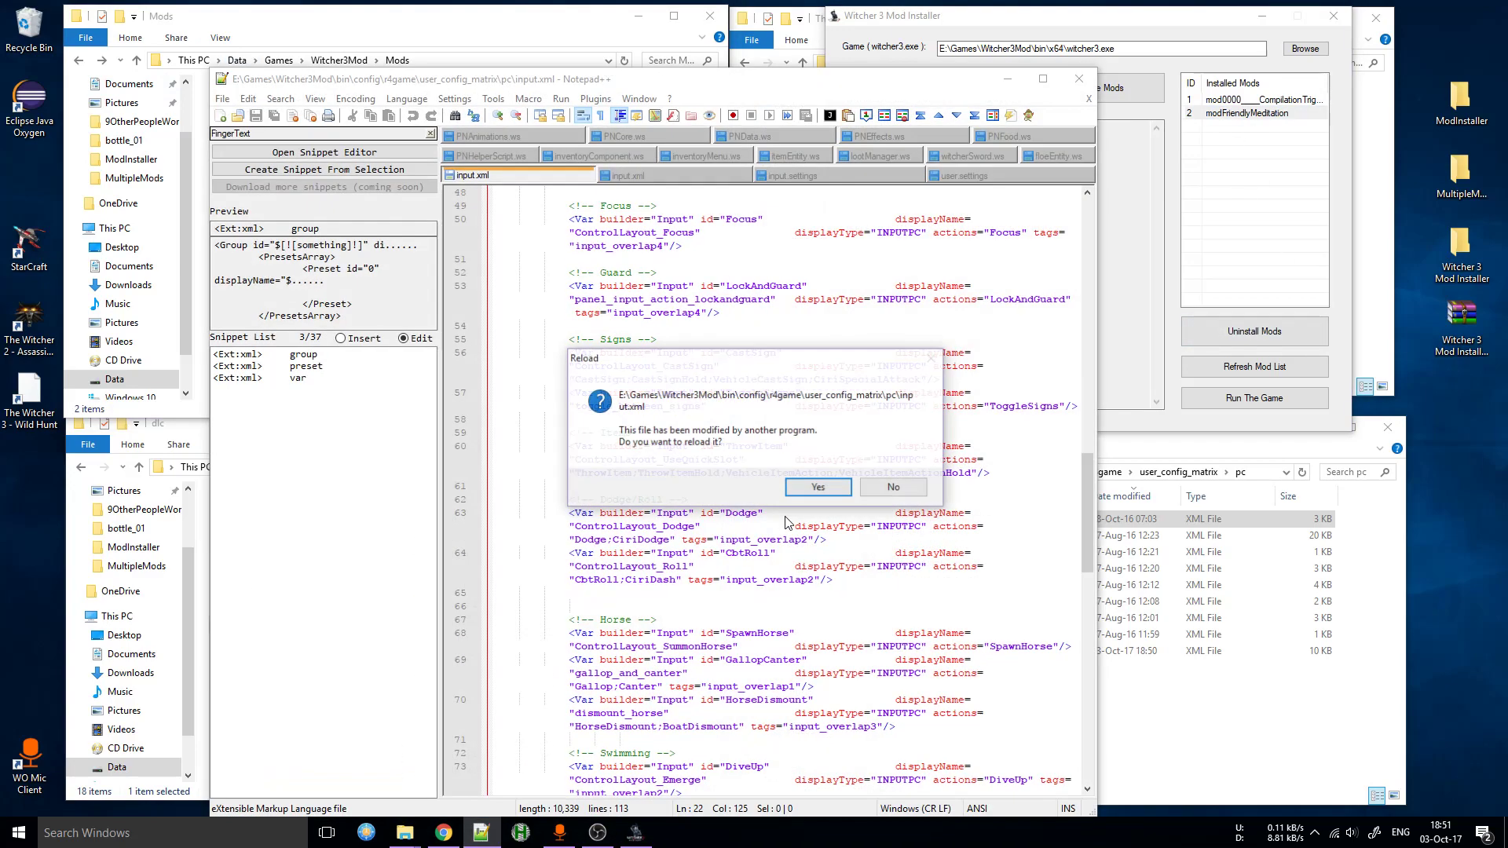
click(819, 488)
scroll(642, 593, up, 20)
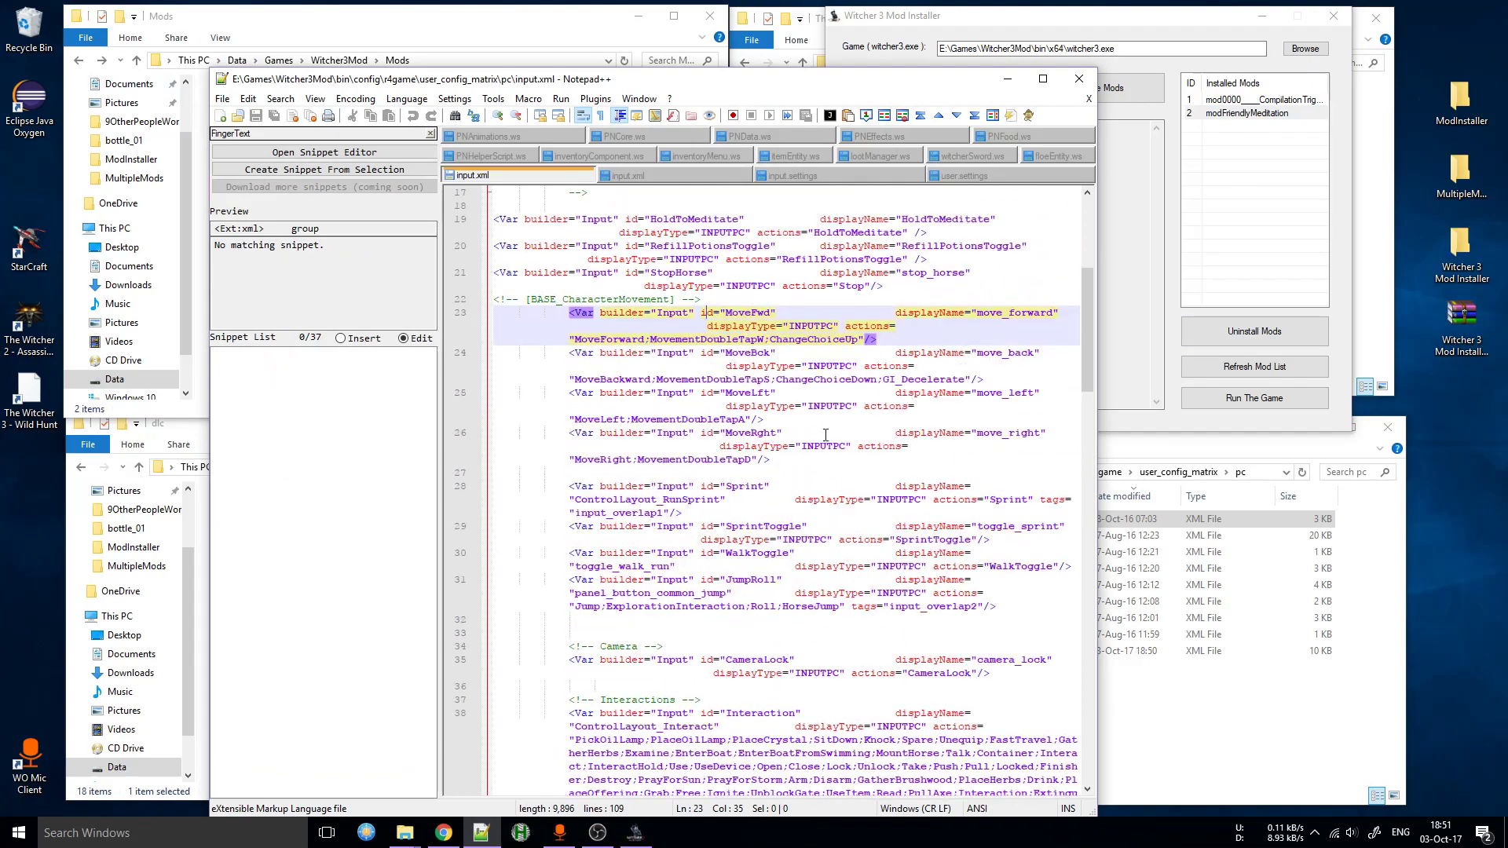
click(643, 593)
scroll(912, 474, down, 2)
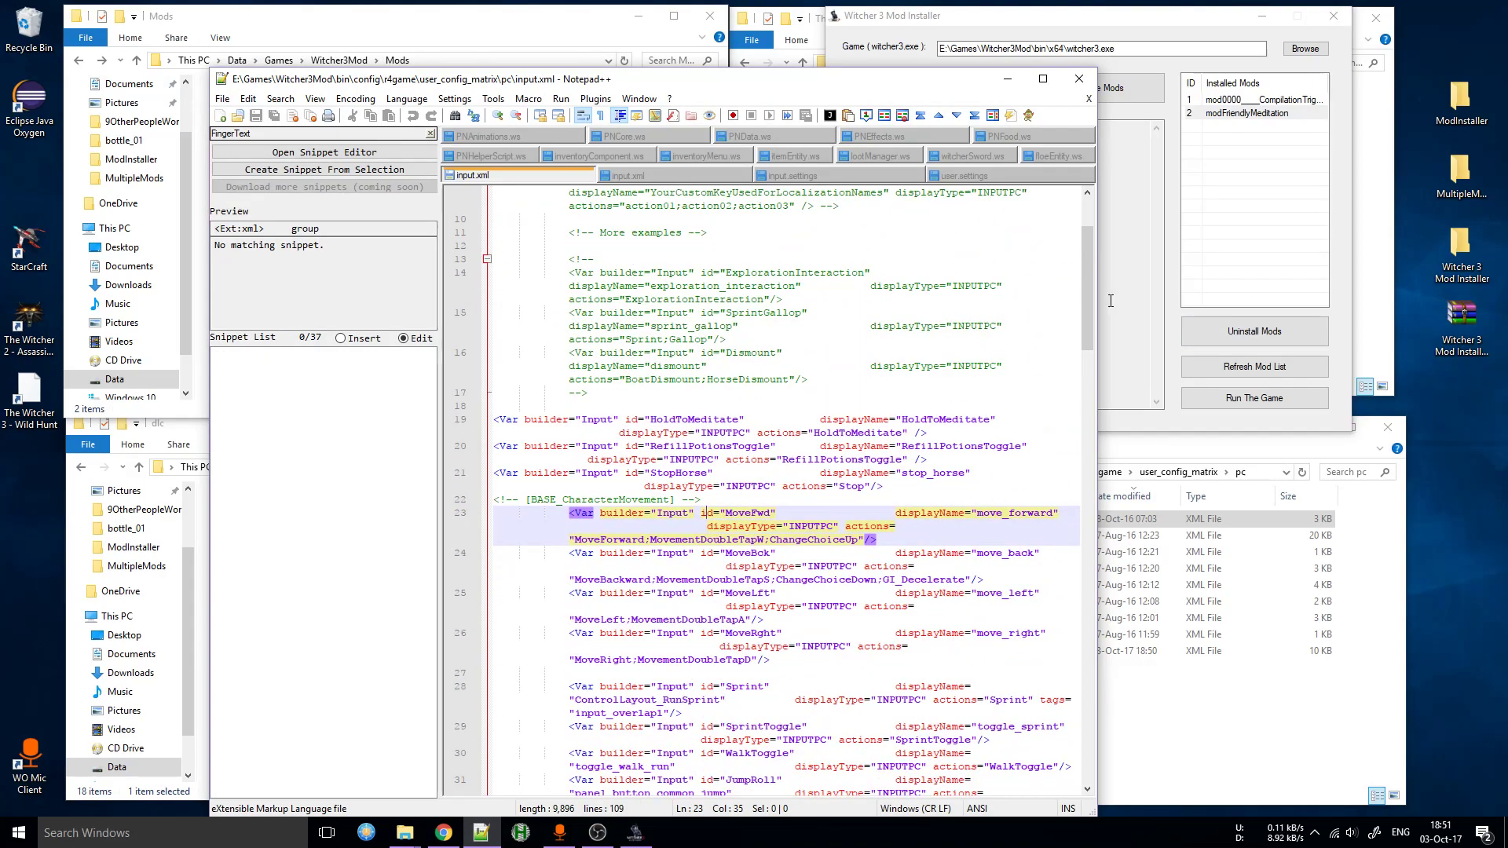
click(1044, 79)
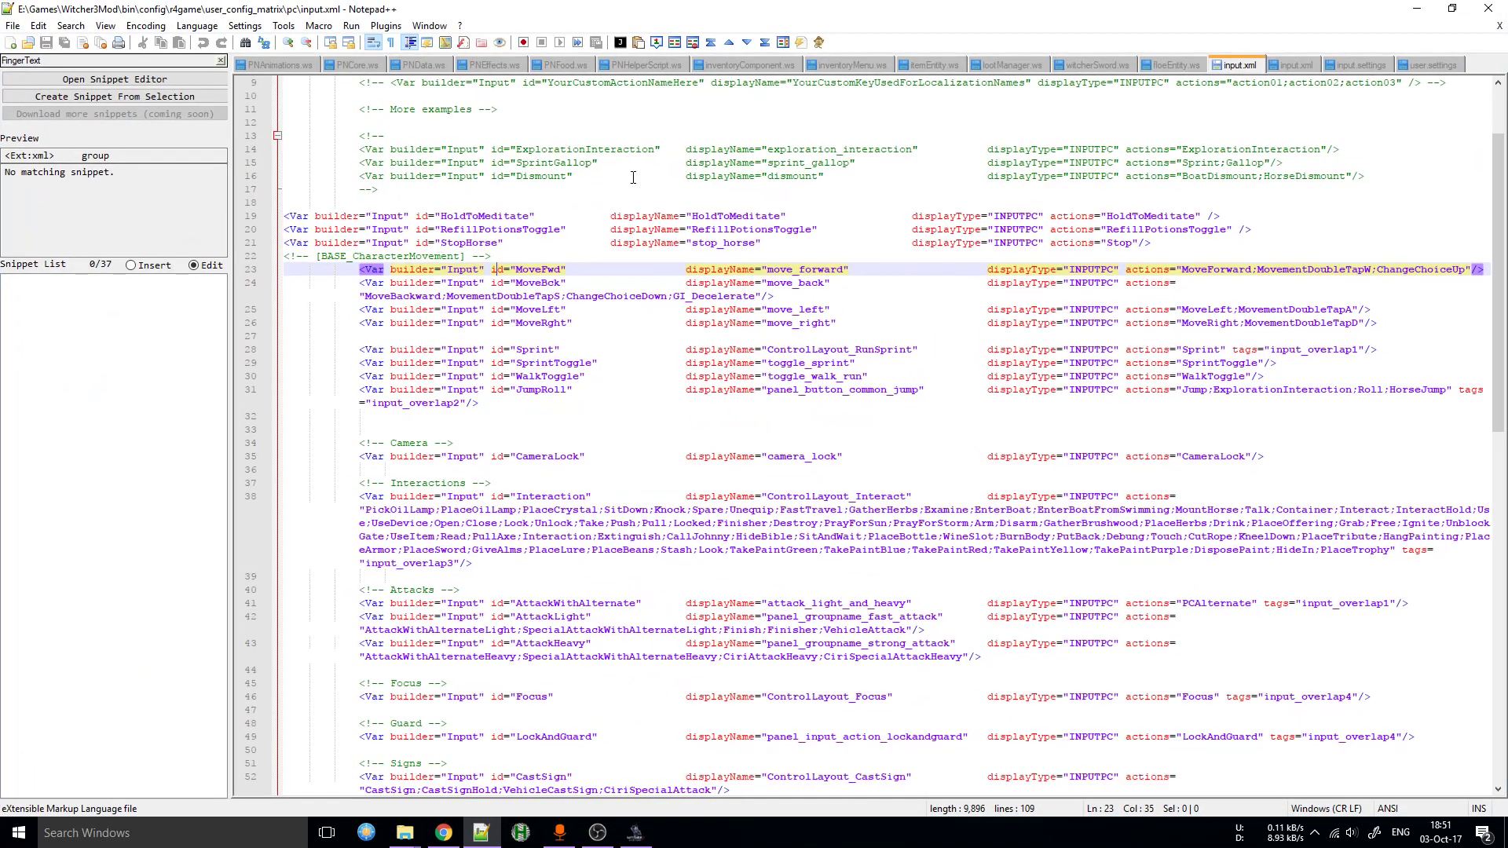
- Examine the HoldToMeditate, RefillPotionsToggle and StopHorse Var lines above the [BASE_CharacterMovement] section in input.xml
drag(362, 201, 377, 123)
click(462, 216)
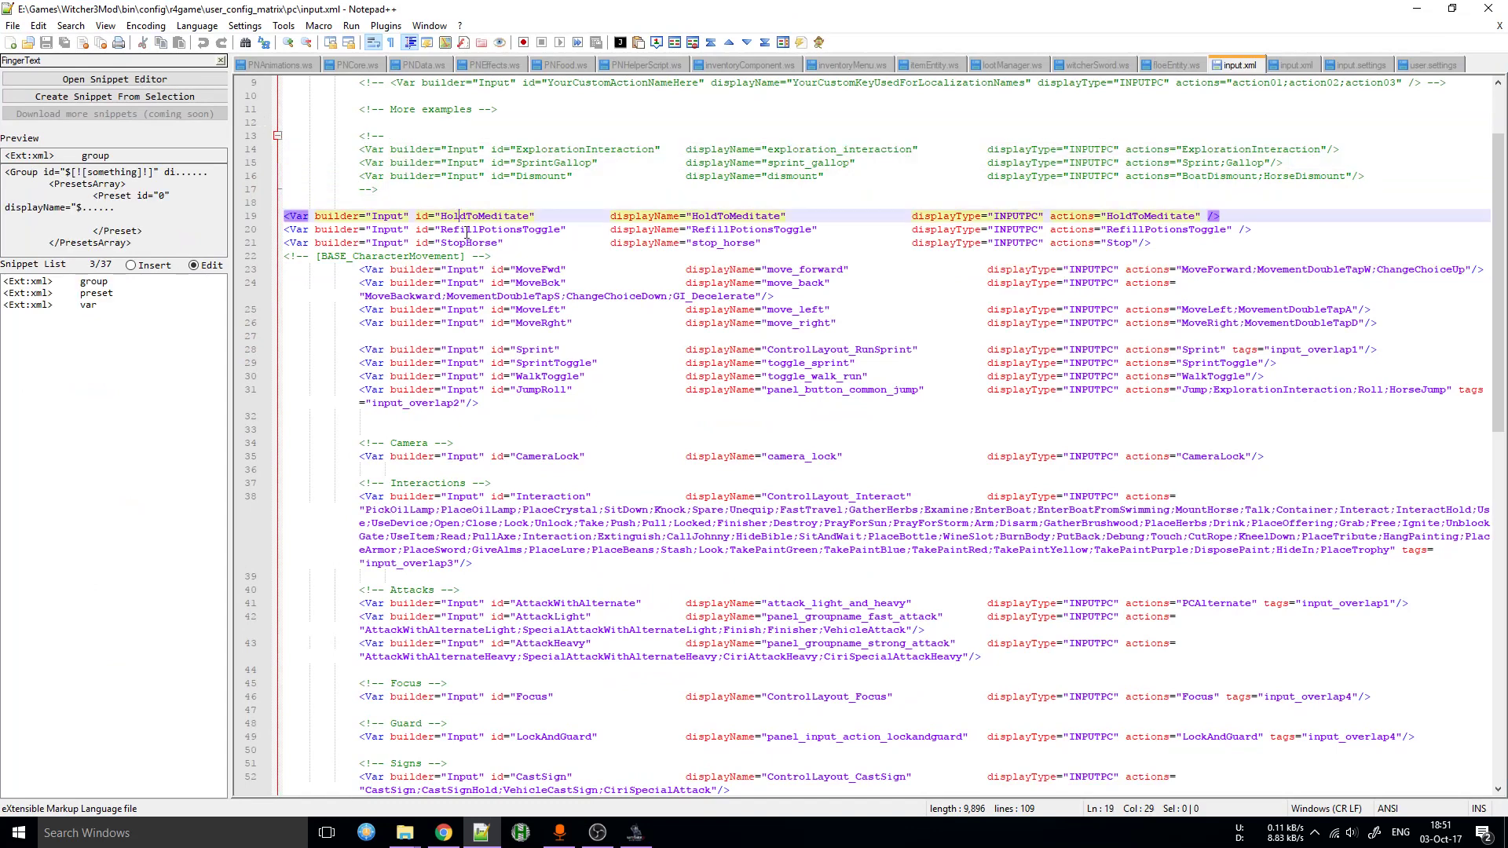
drag(466, 230, 384, 216)
drag(644, 245, 696, 217)
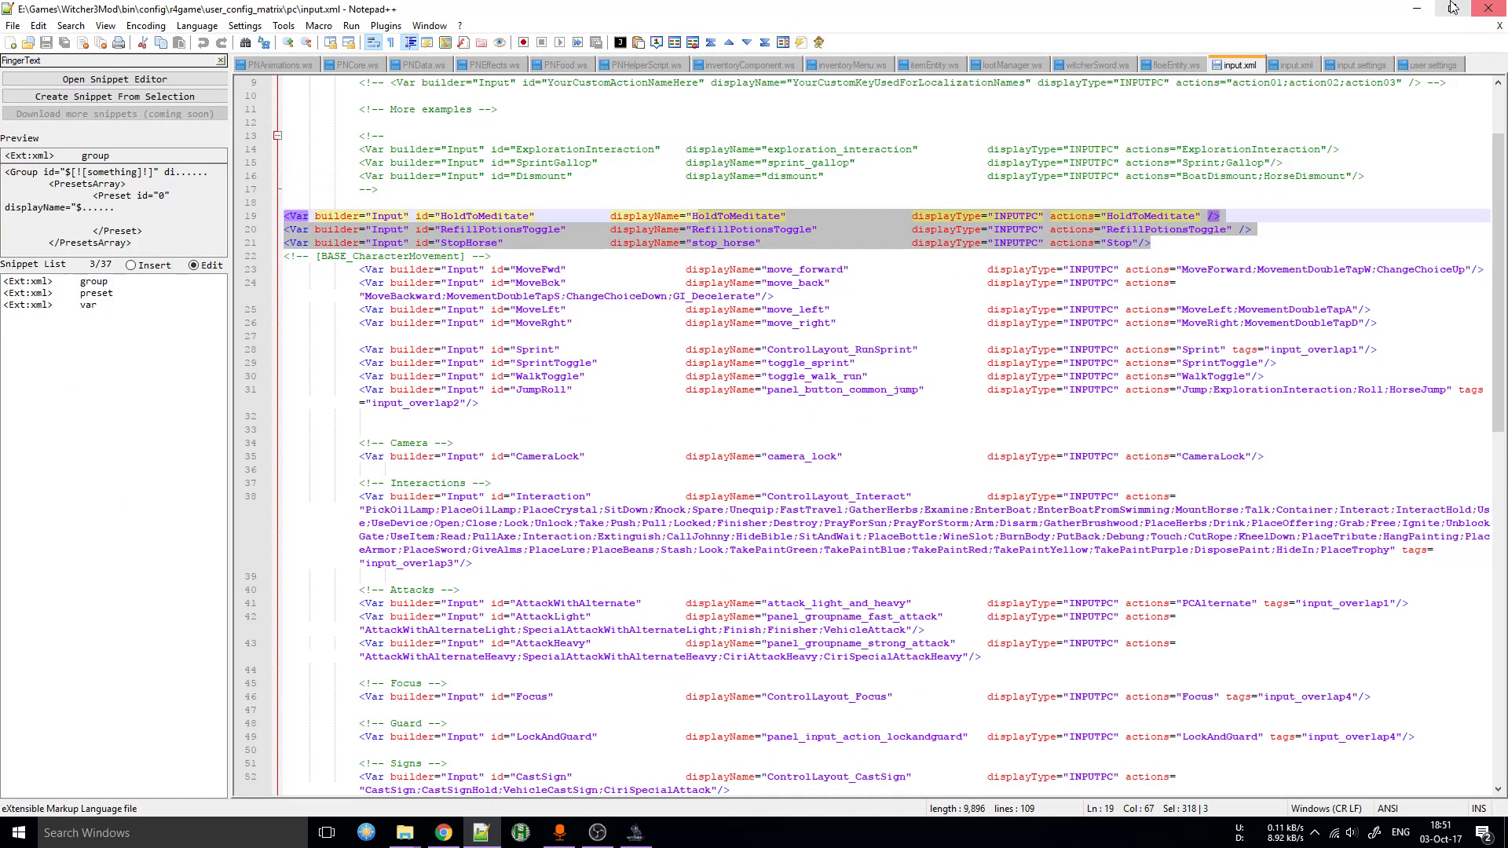
- Minimize Notepad++ and uninstall the selected modFriendlyMeditation, confirming the removal
click(1414, 8)
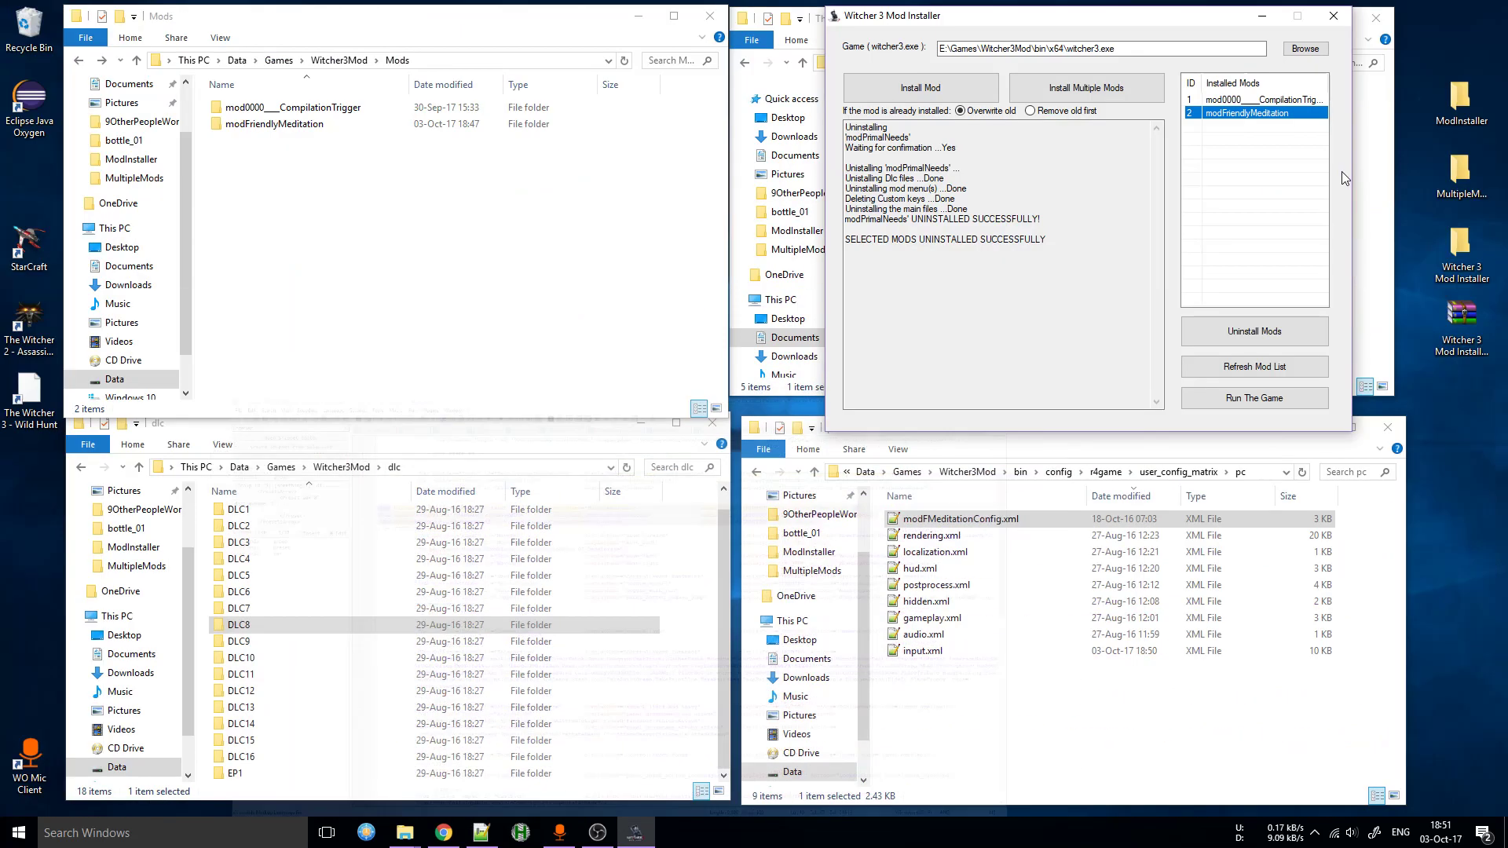
click(1249, 333)
click(779, 477)
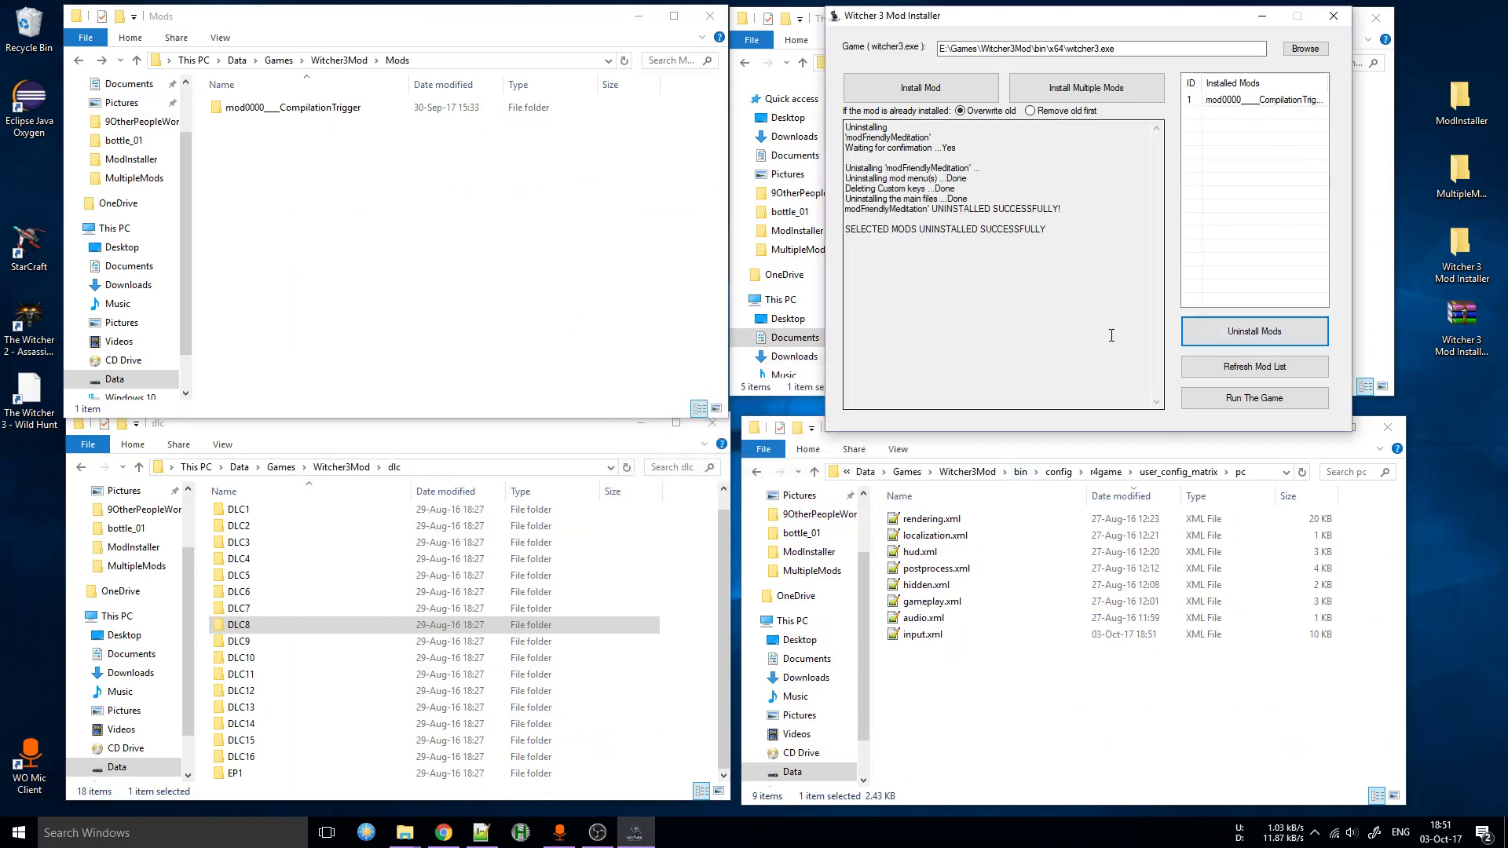
- Check the Mods, user_config_matrix\pc and dlc folders for remaining mod folders and menu files
drag(226, 128, 664, 309)
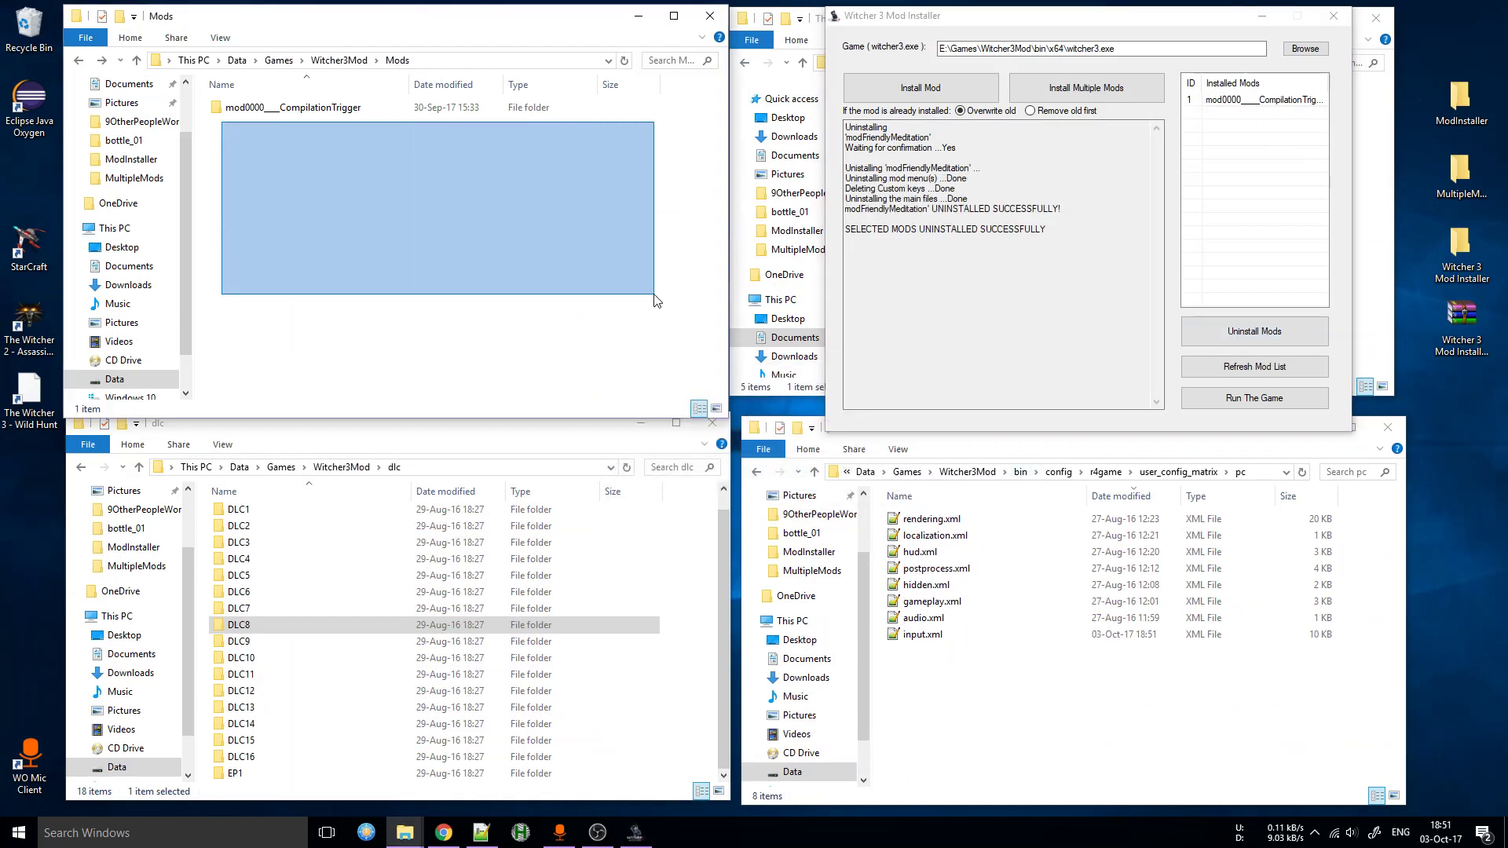
drag(1272, 769, 876, 520)
click(1002, 724)
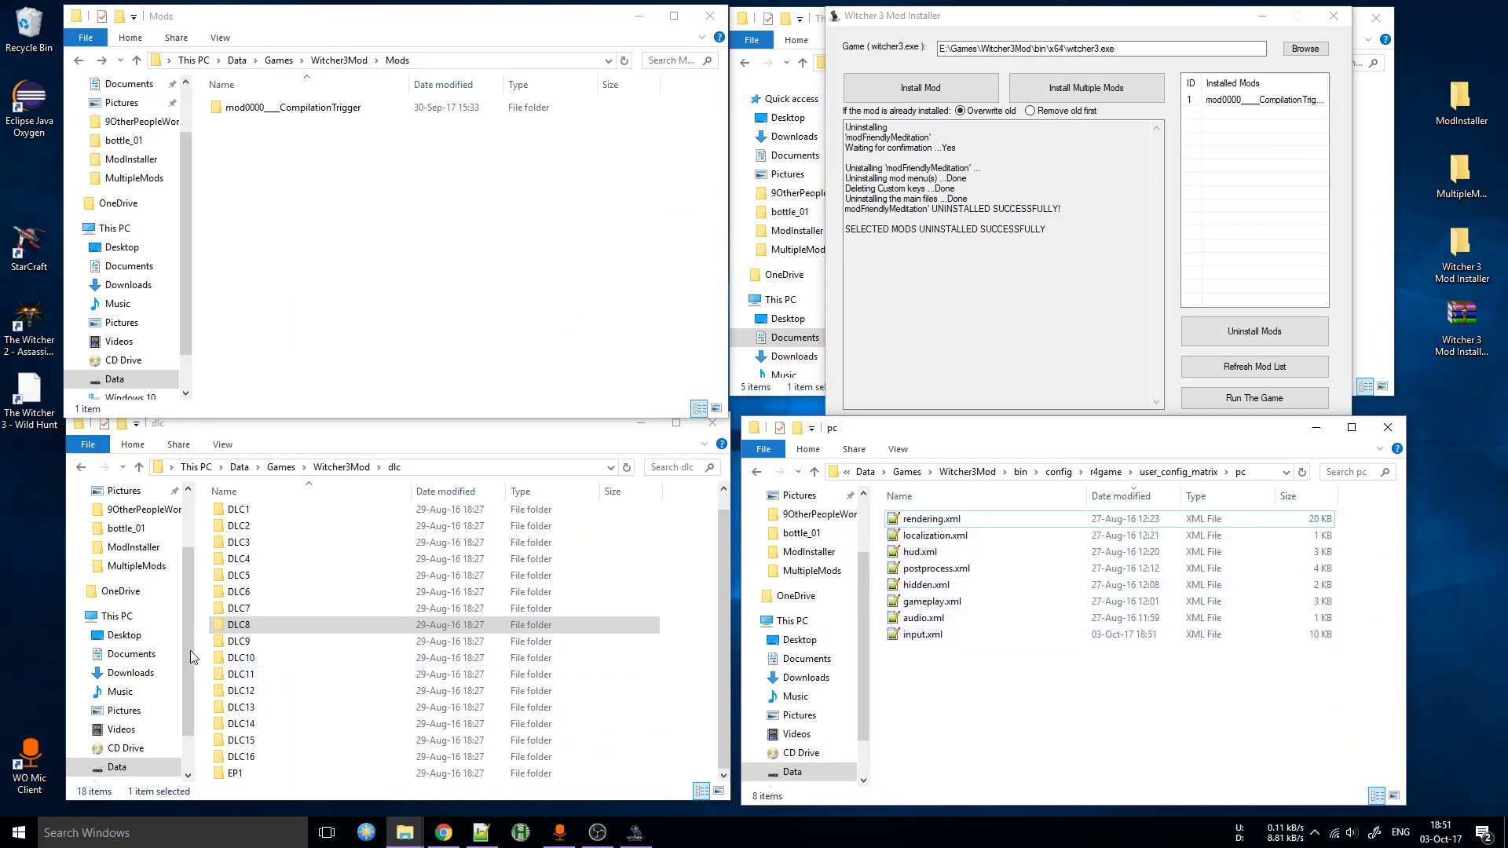
scroll(190, 652, down, 1)
scroll(327, 710, up, 1)
click(346, 664)
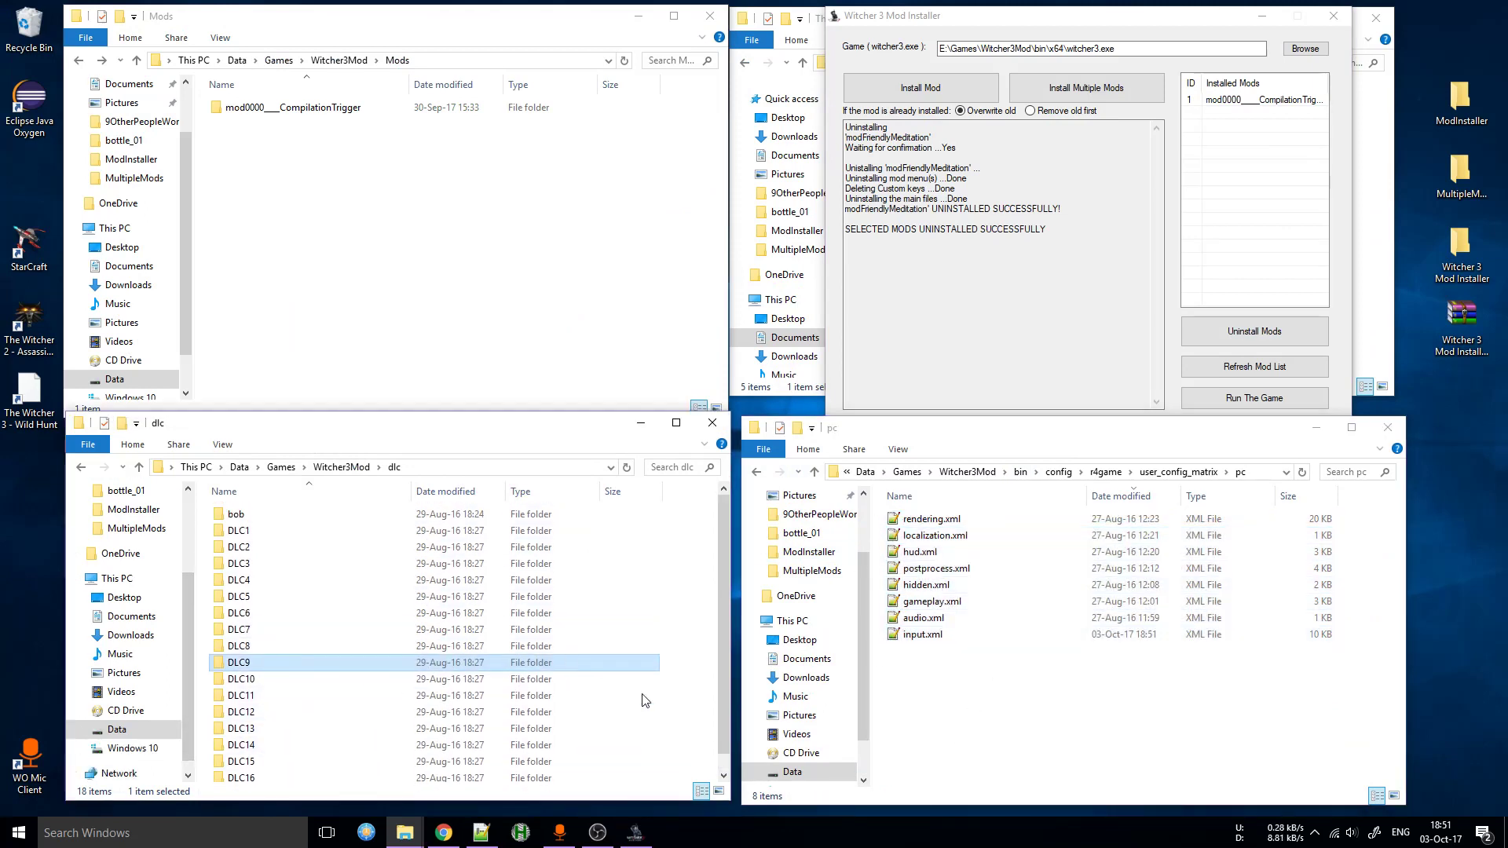
- Switch to Notepad++, reload the changed input.xml, and examine the line above [BASE_CharacterMovement] for leftover mod keys
click(514, 837)
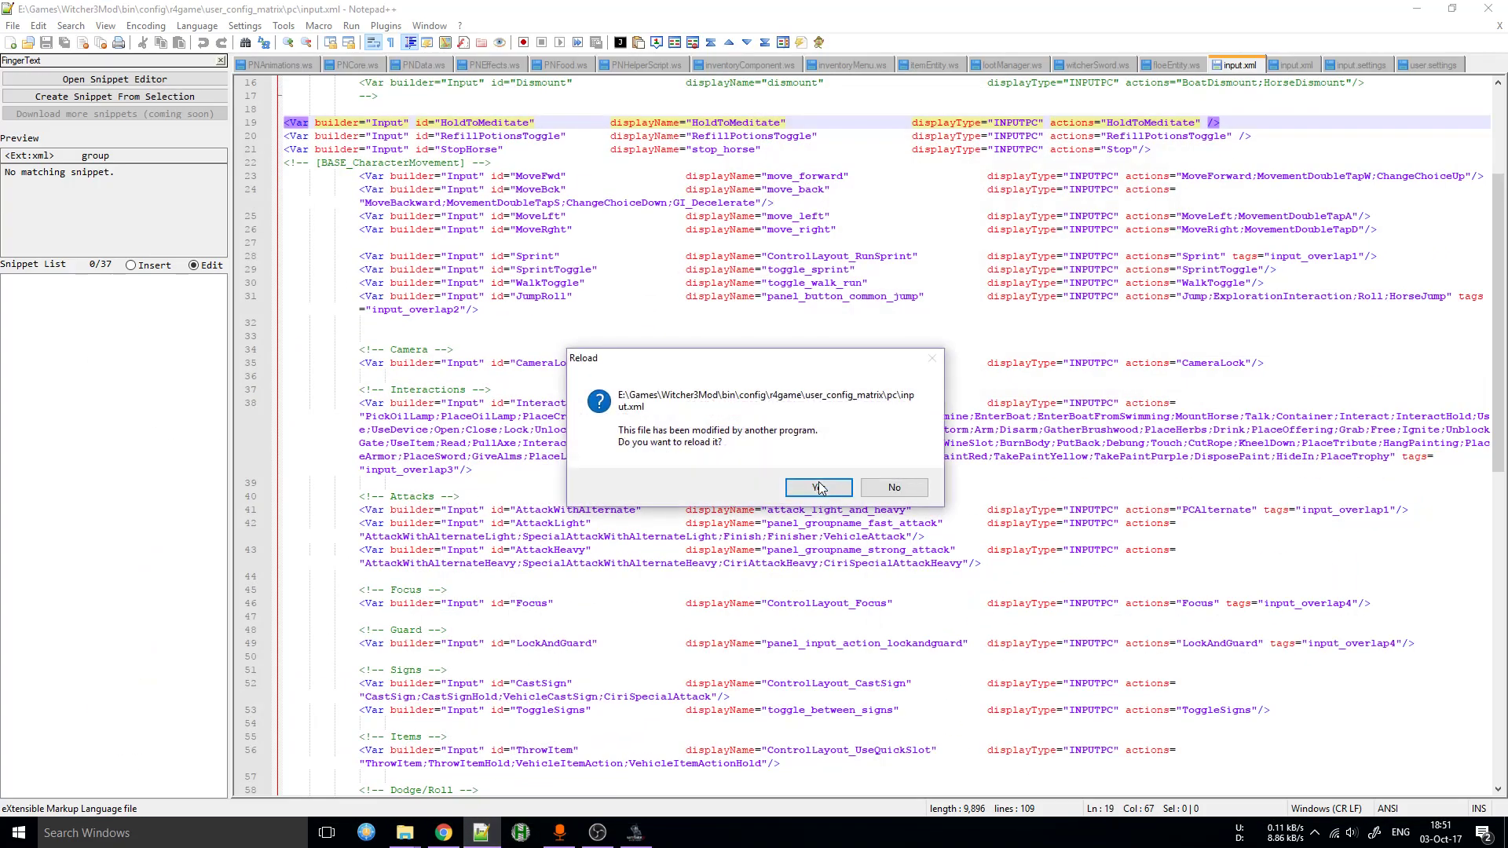
click(801, 485)
click(263, 311)
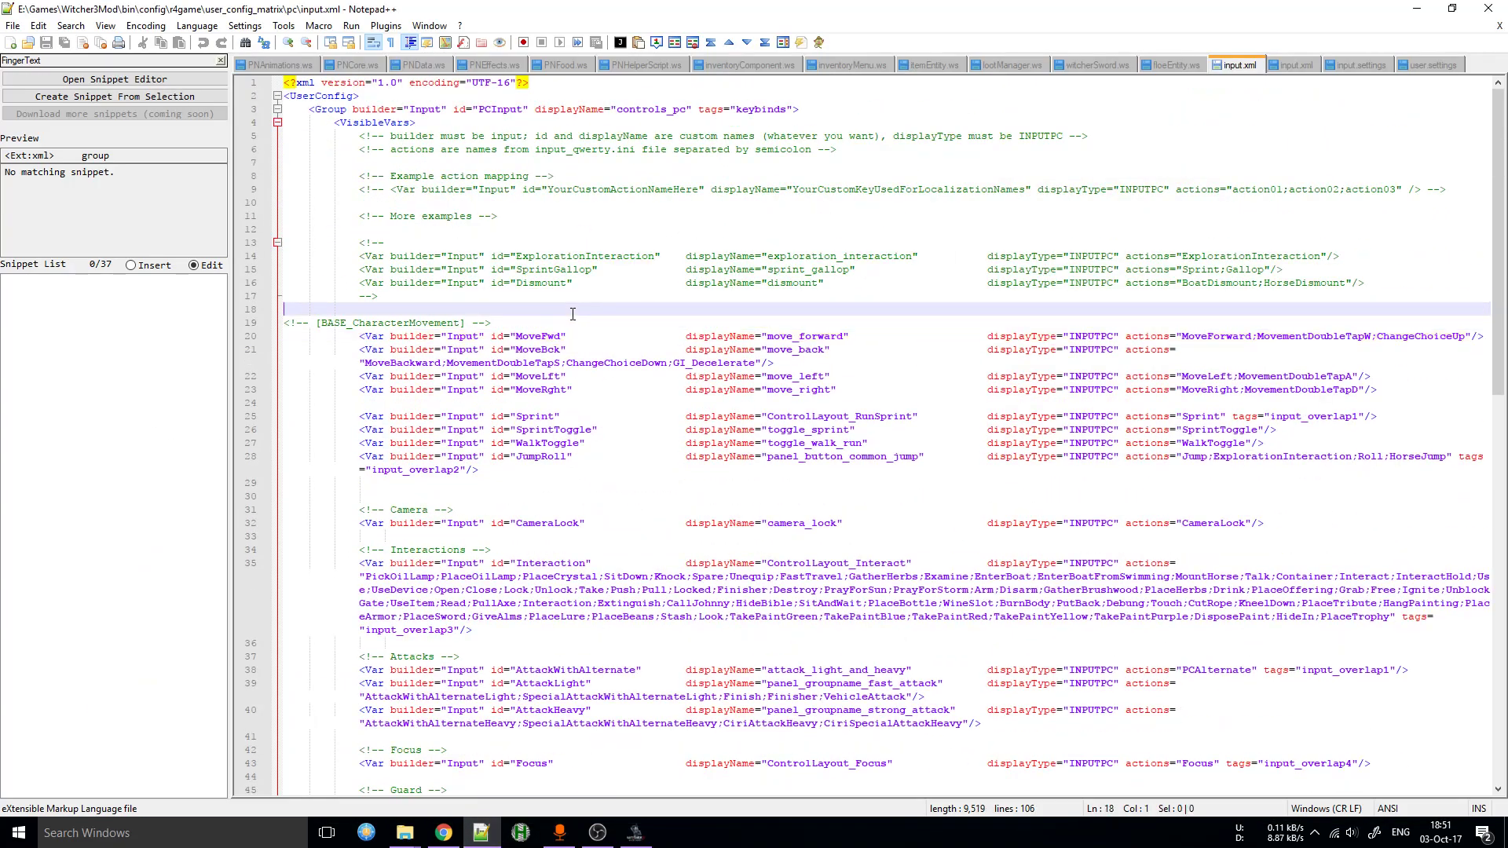
click(271, 314)
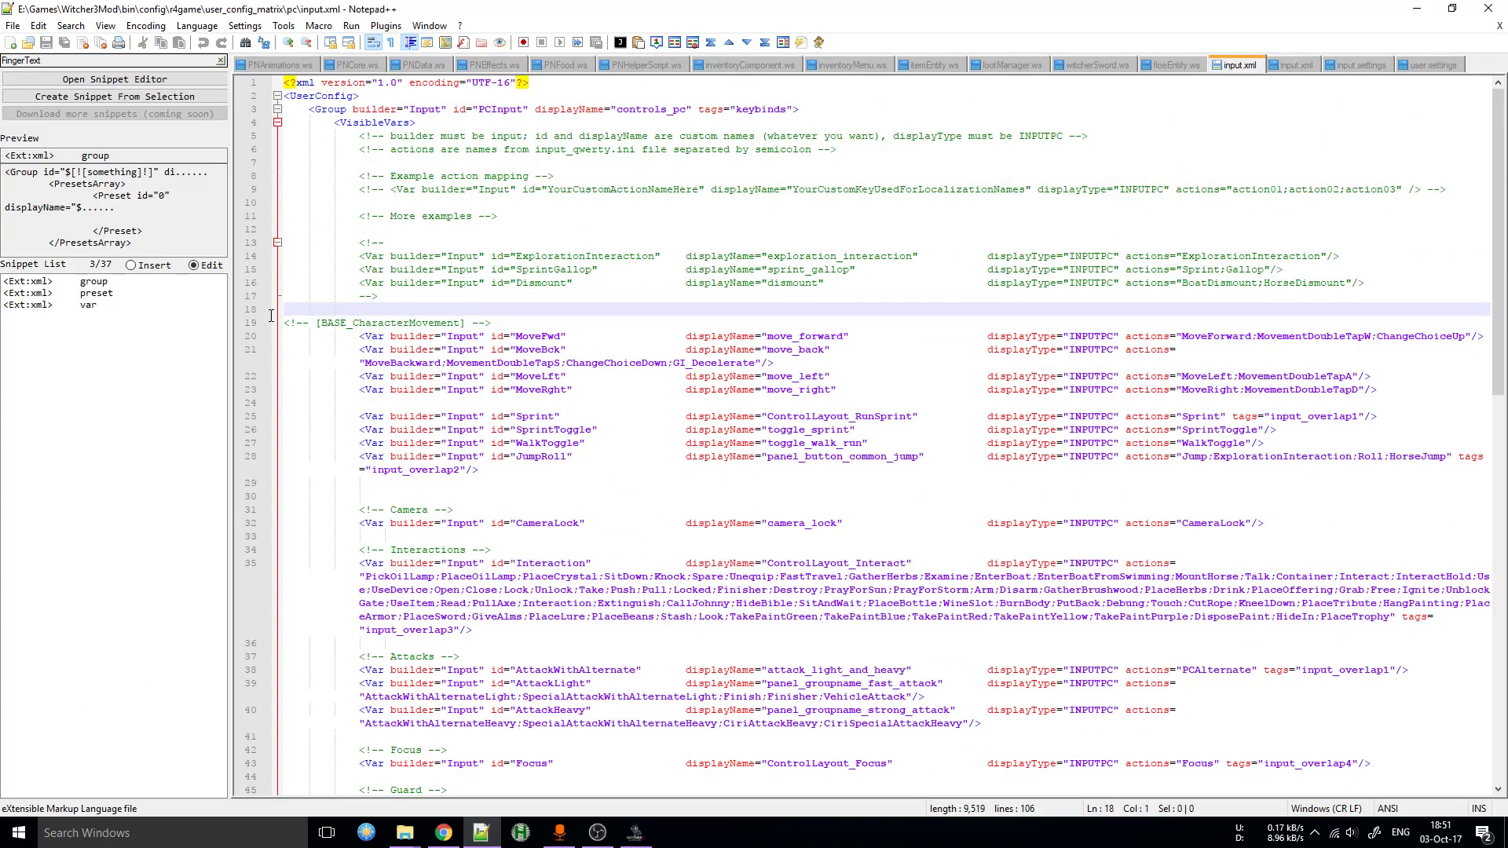
- Minimize Notepad++, close the Documents\The Witcher 3 folder window, and return to the Witcher 3 Mod Installer
click(1418, 9)
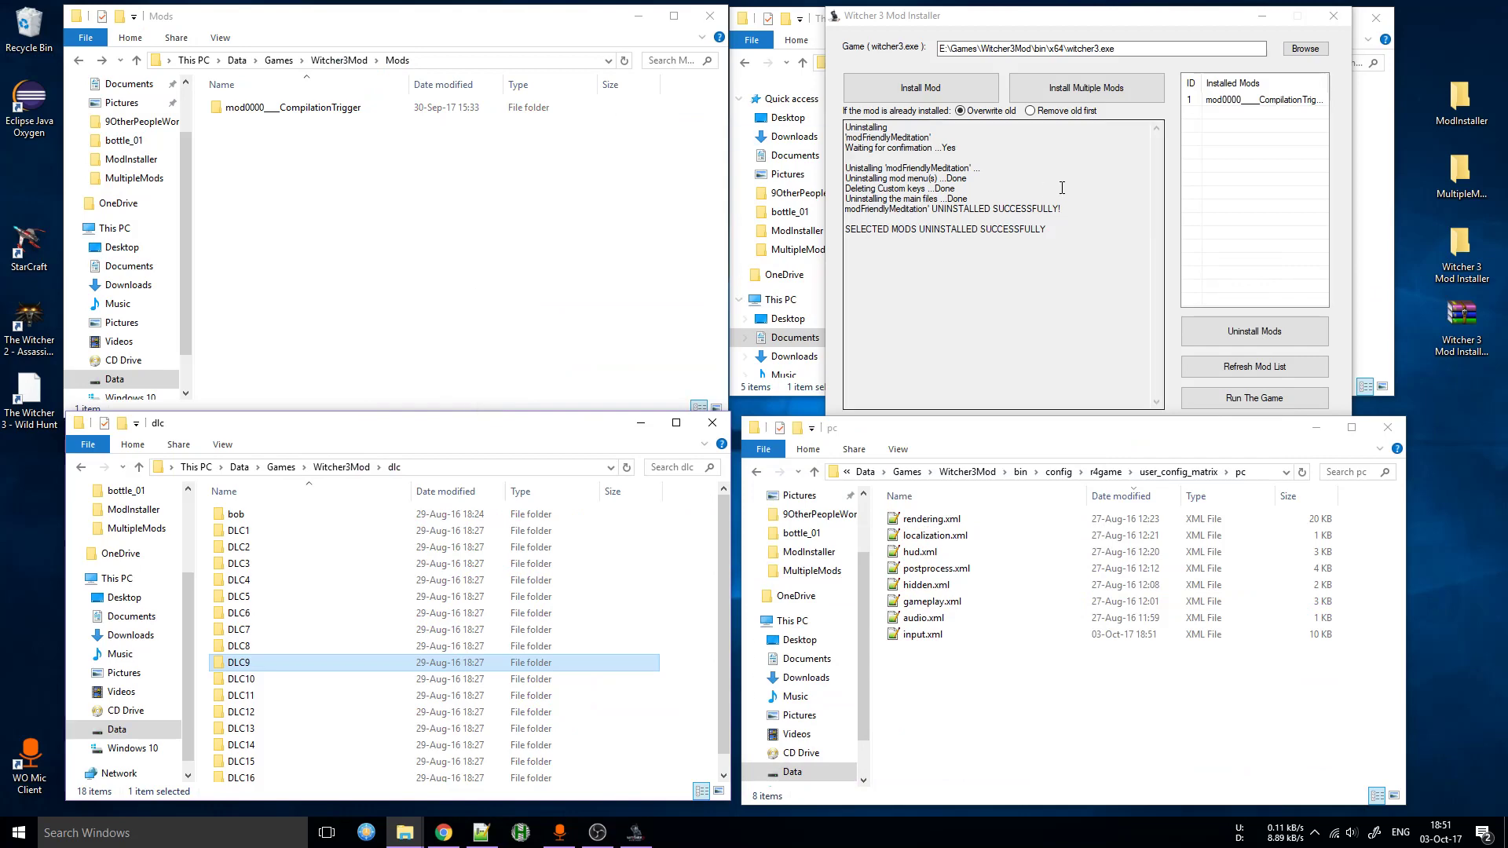
click(1376, 18)
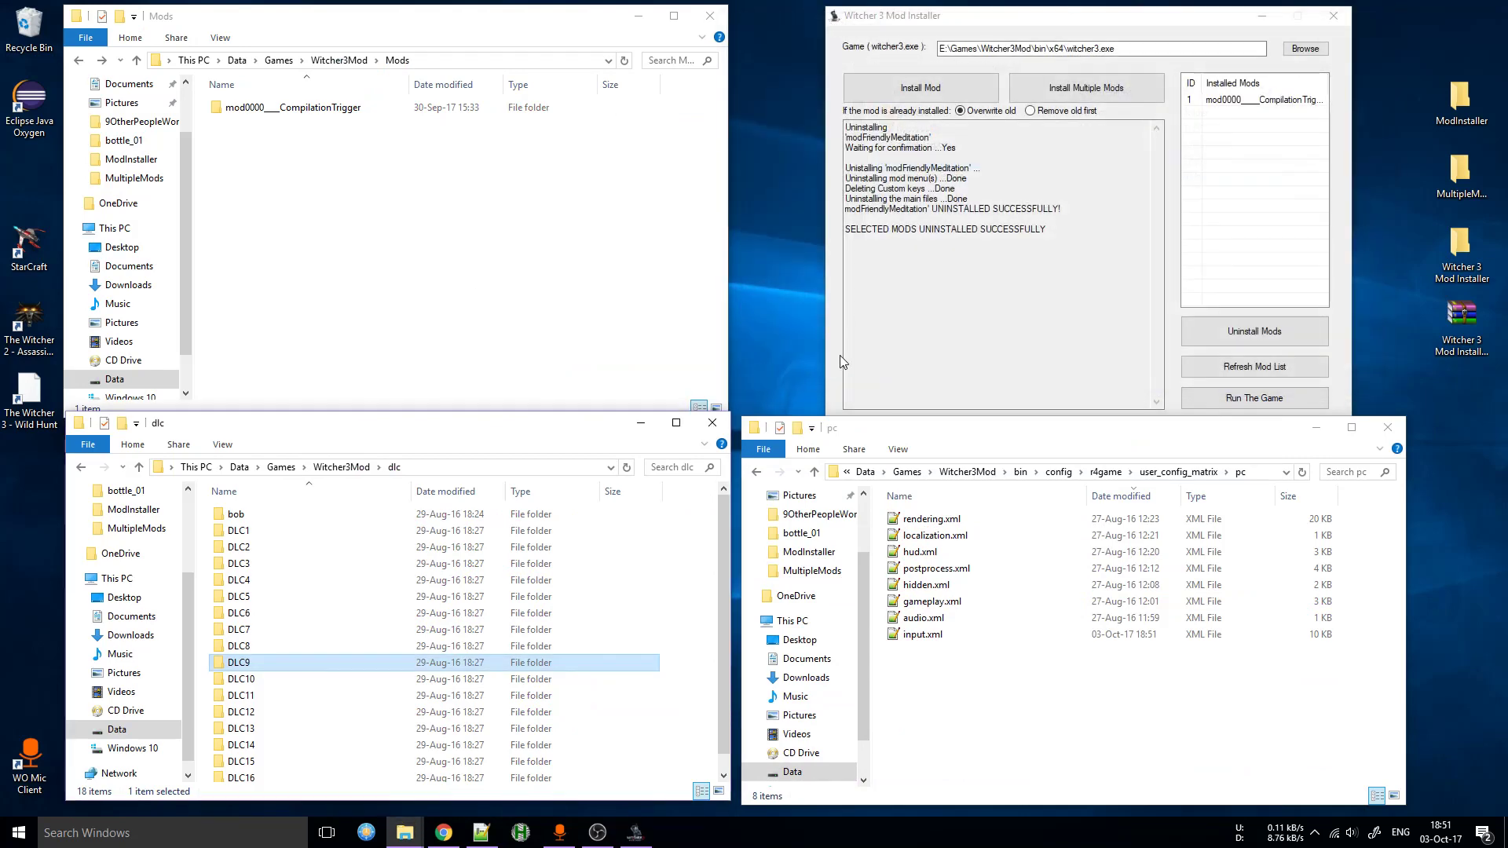
click(1004, 322)
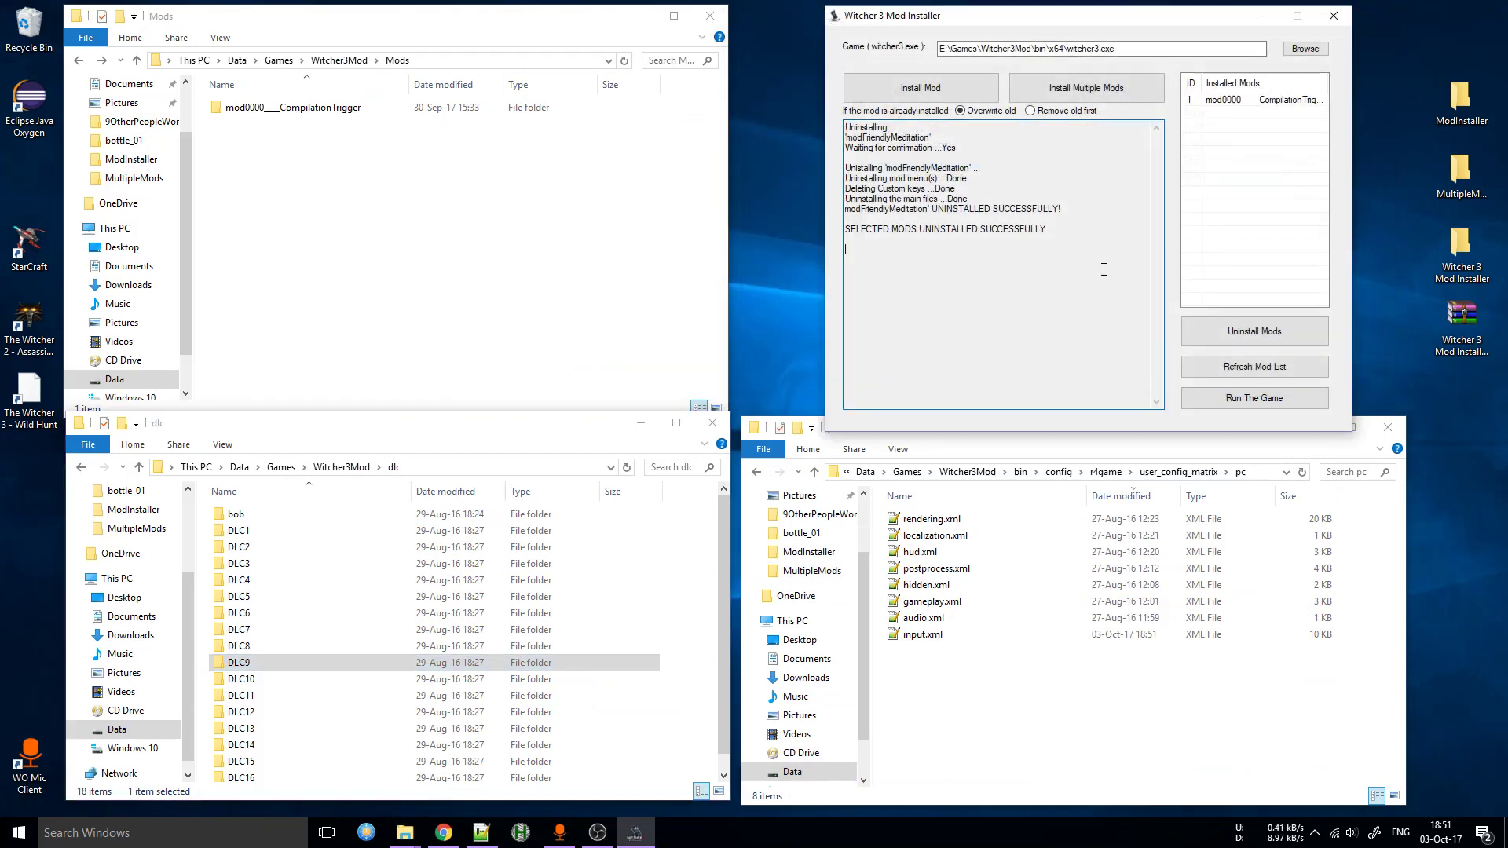
- Install multiple mods at once, choosing the MultipleMods folder on the Desktop as the folder containing all mods
click(1055, 90)
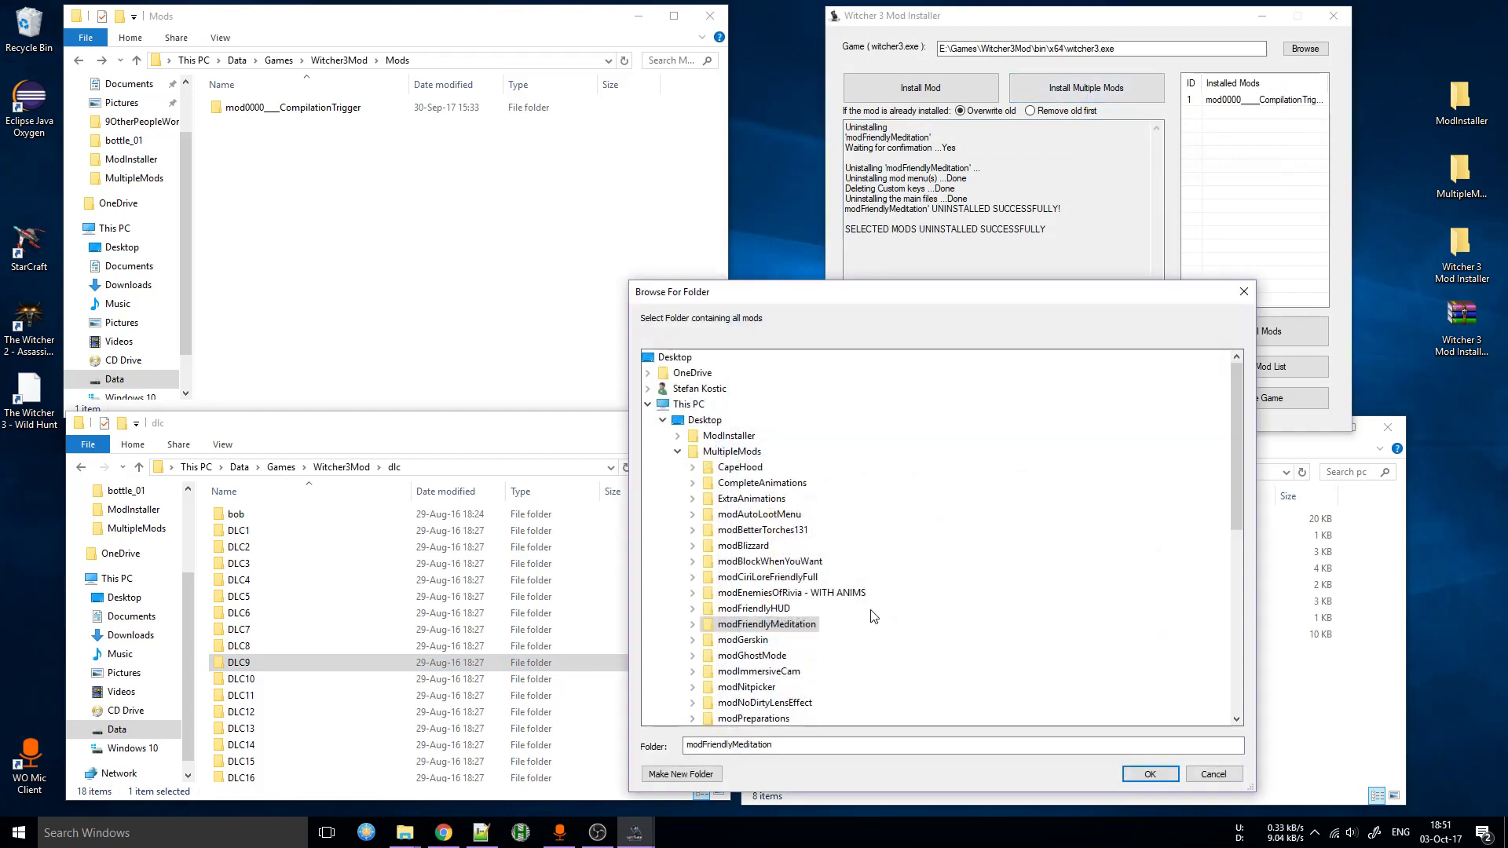
click(706, 451)
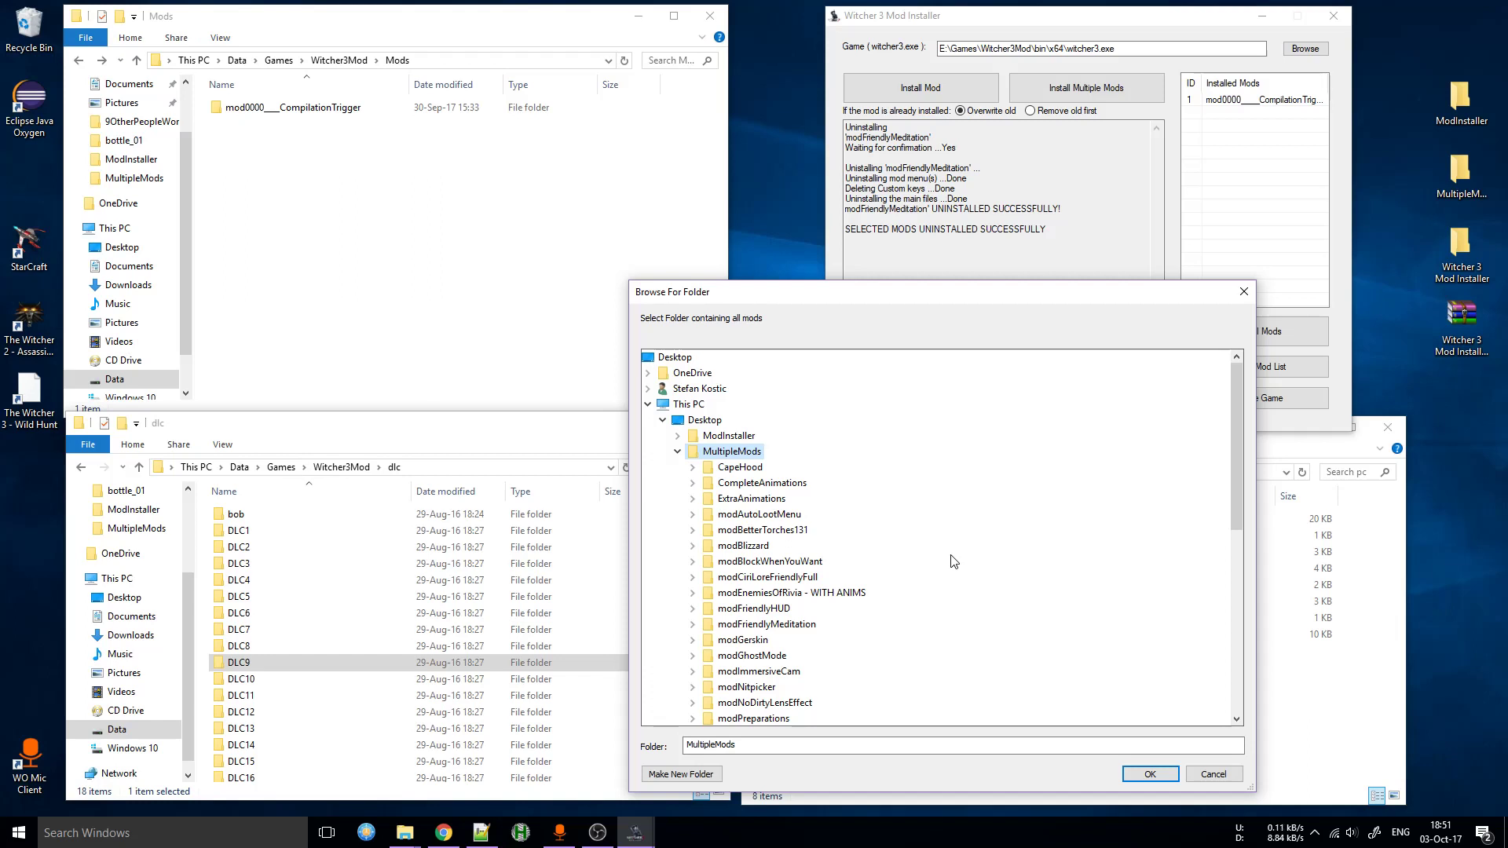
scroll(765, 530, down, 1)
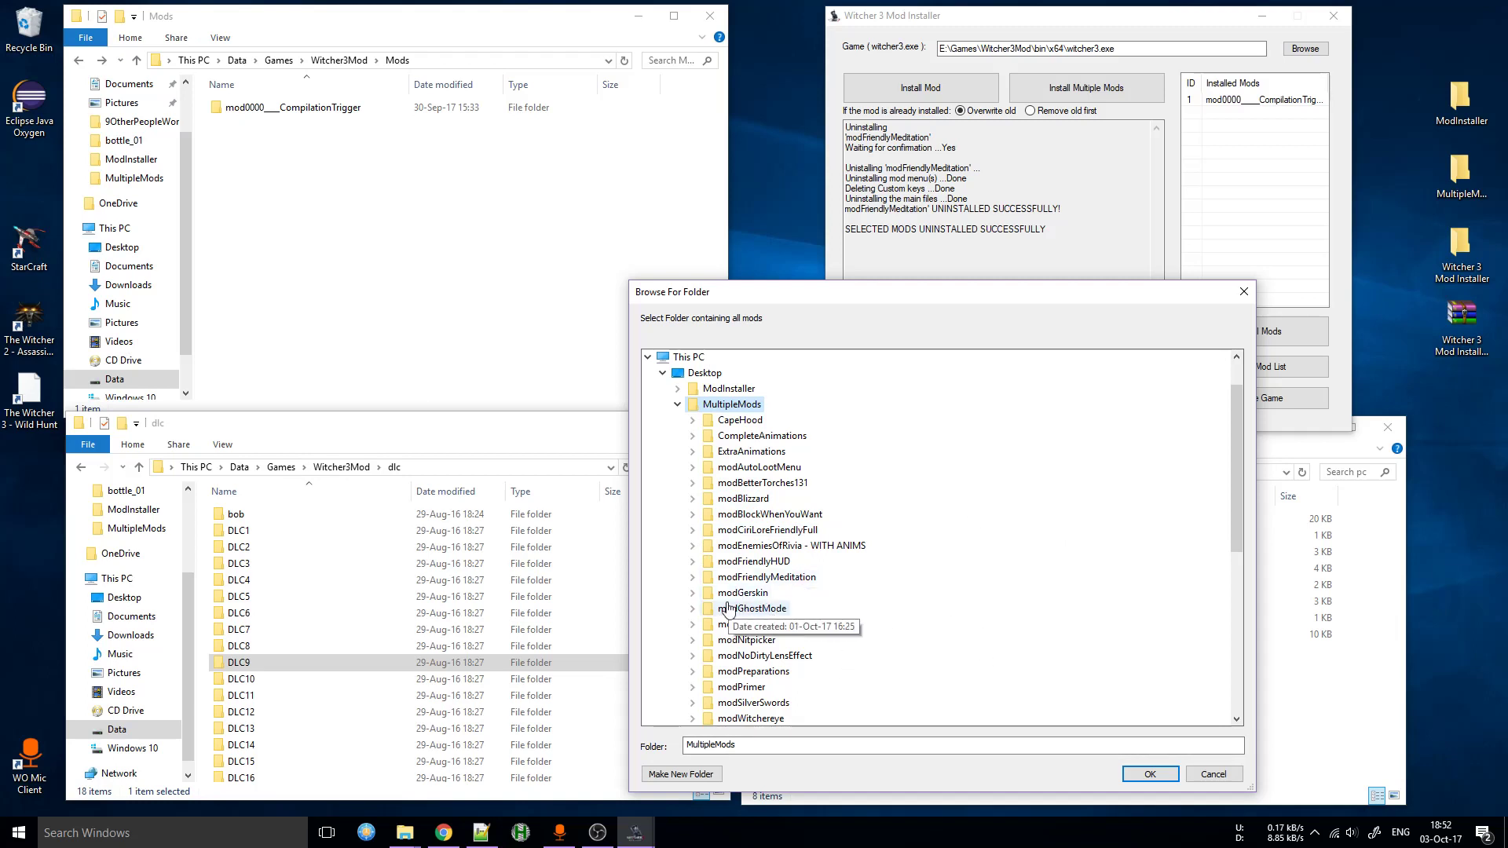
scroll(777, 621, down, 2)
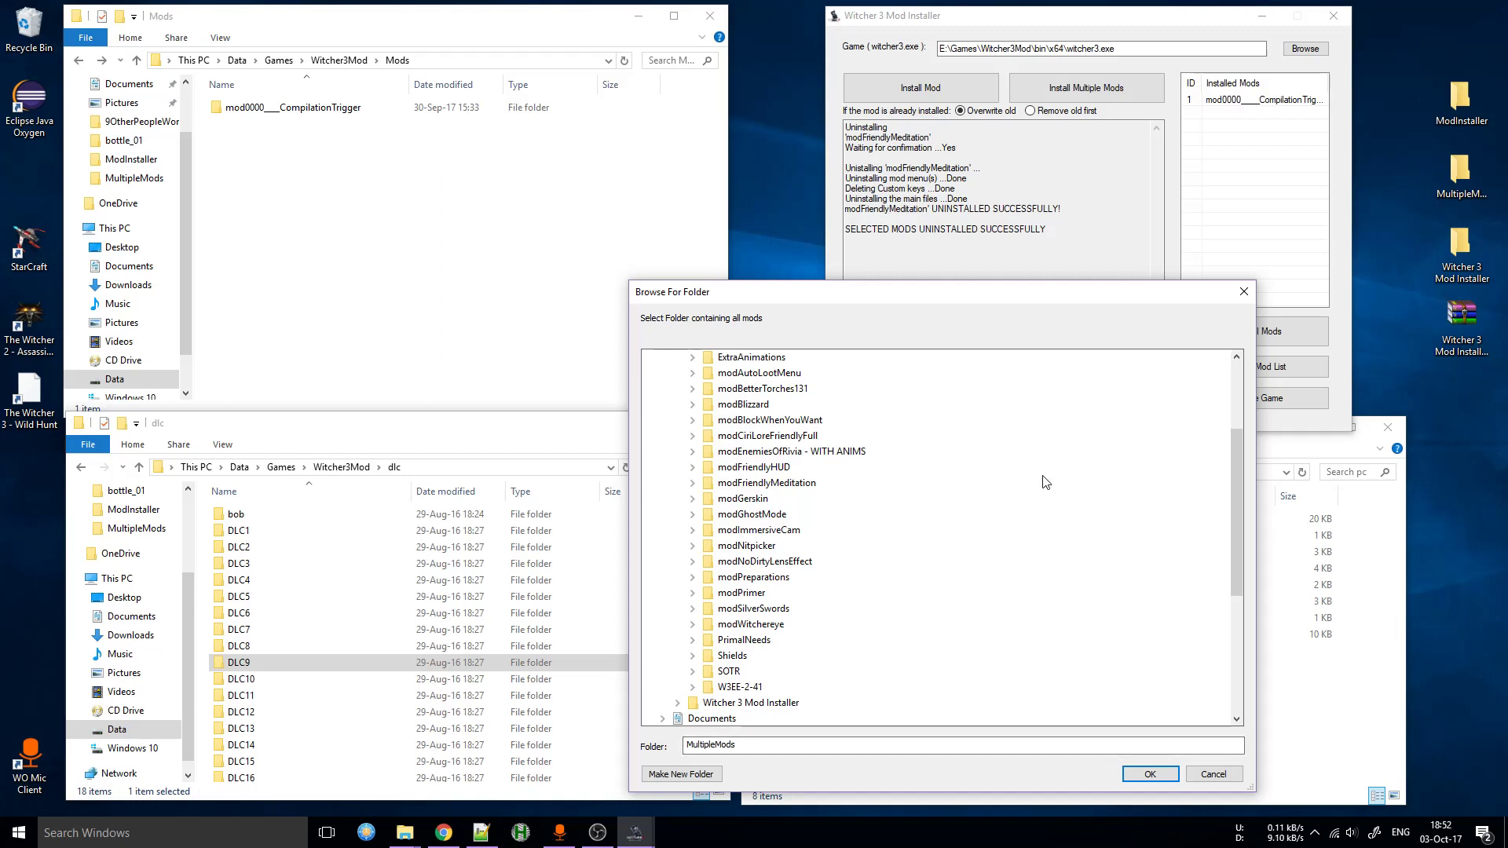
scroll(864, 629, up, 3)
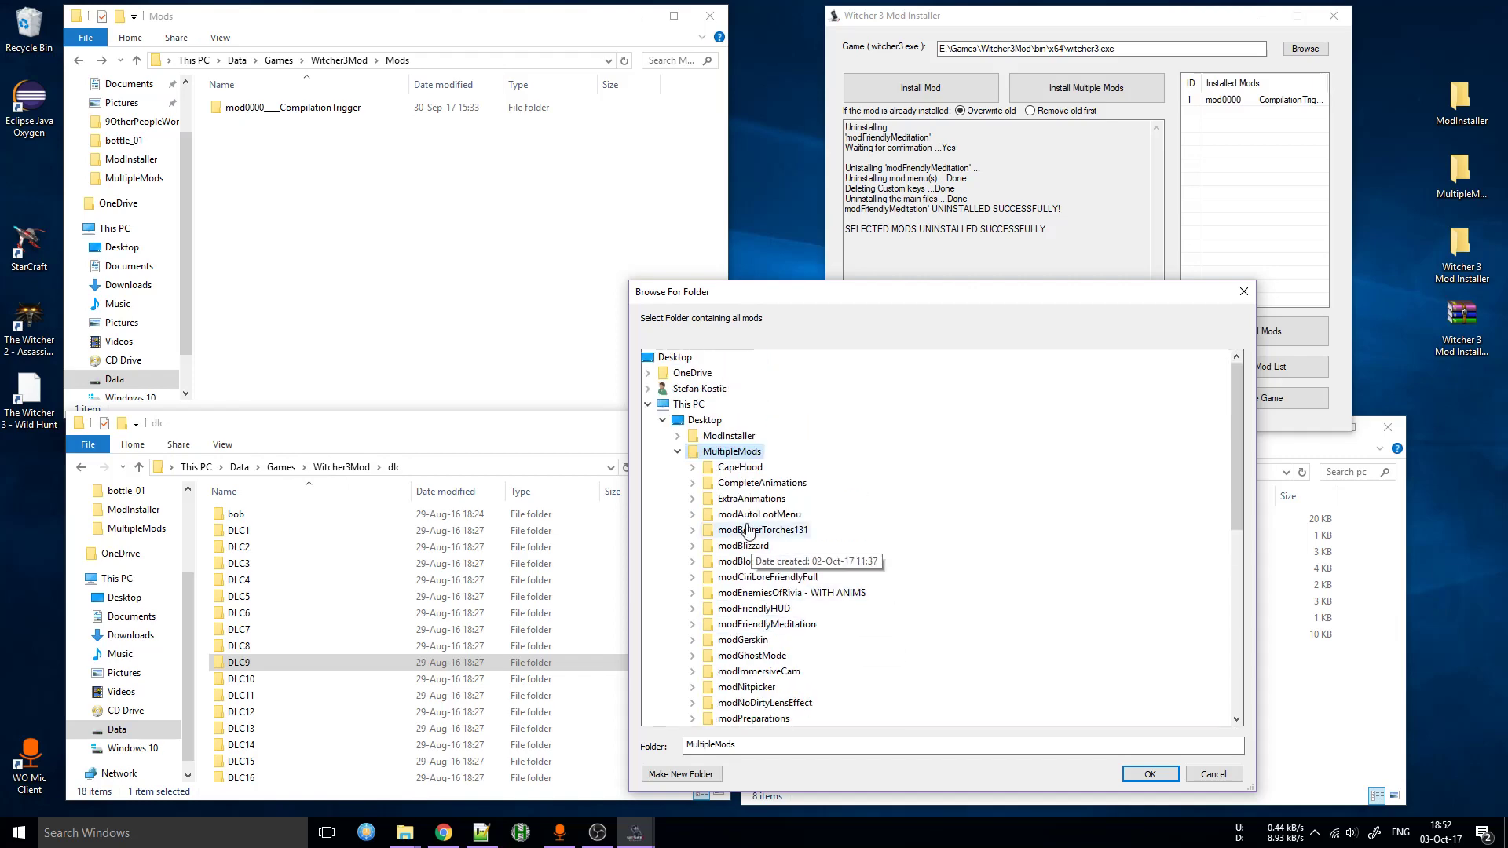
scroll(864, 644, down, 2)
scroll(878, 664, up, 2)
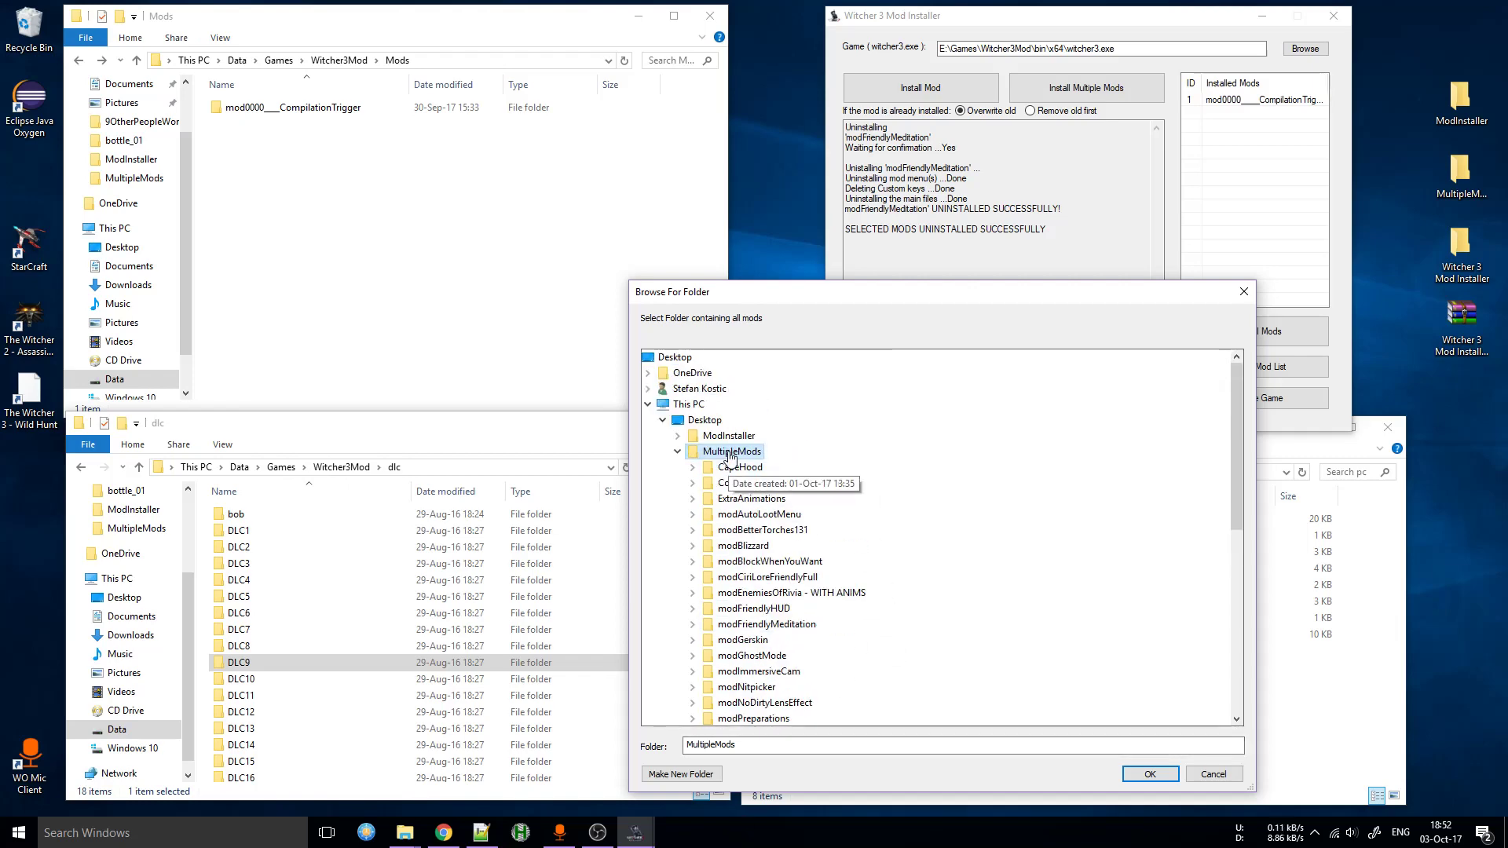
click(1137, 774)
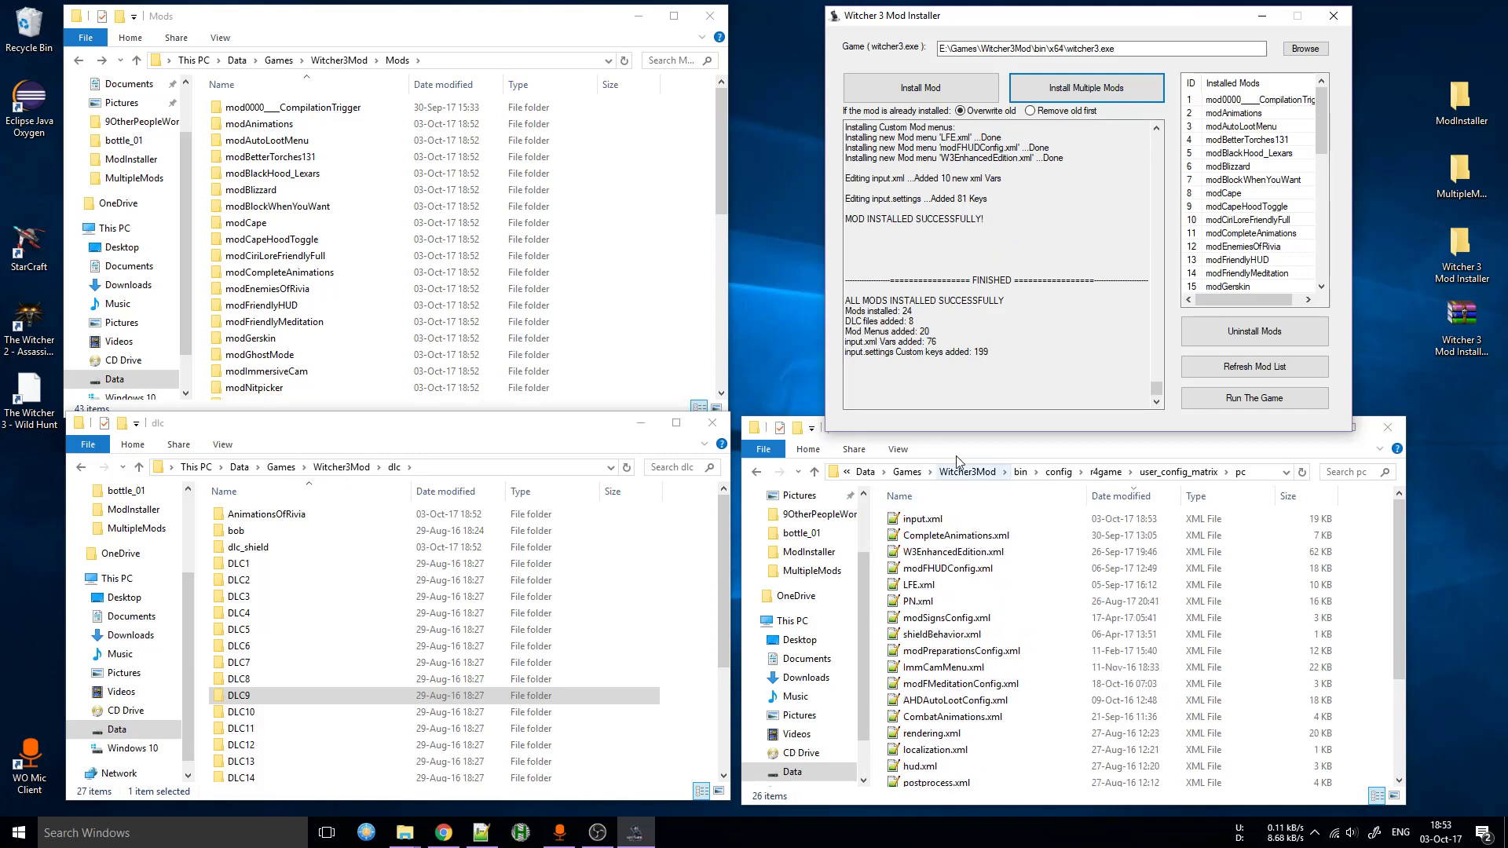
- Review the installation summary lines for mods, DLC files, mod menus, input.xml Vars and custom keys in the installer log
drag(992, 354, 837, 312)
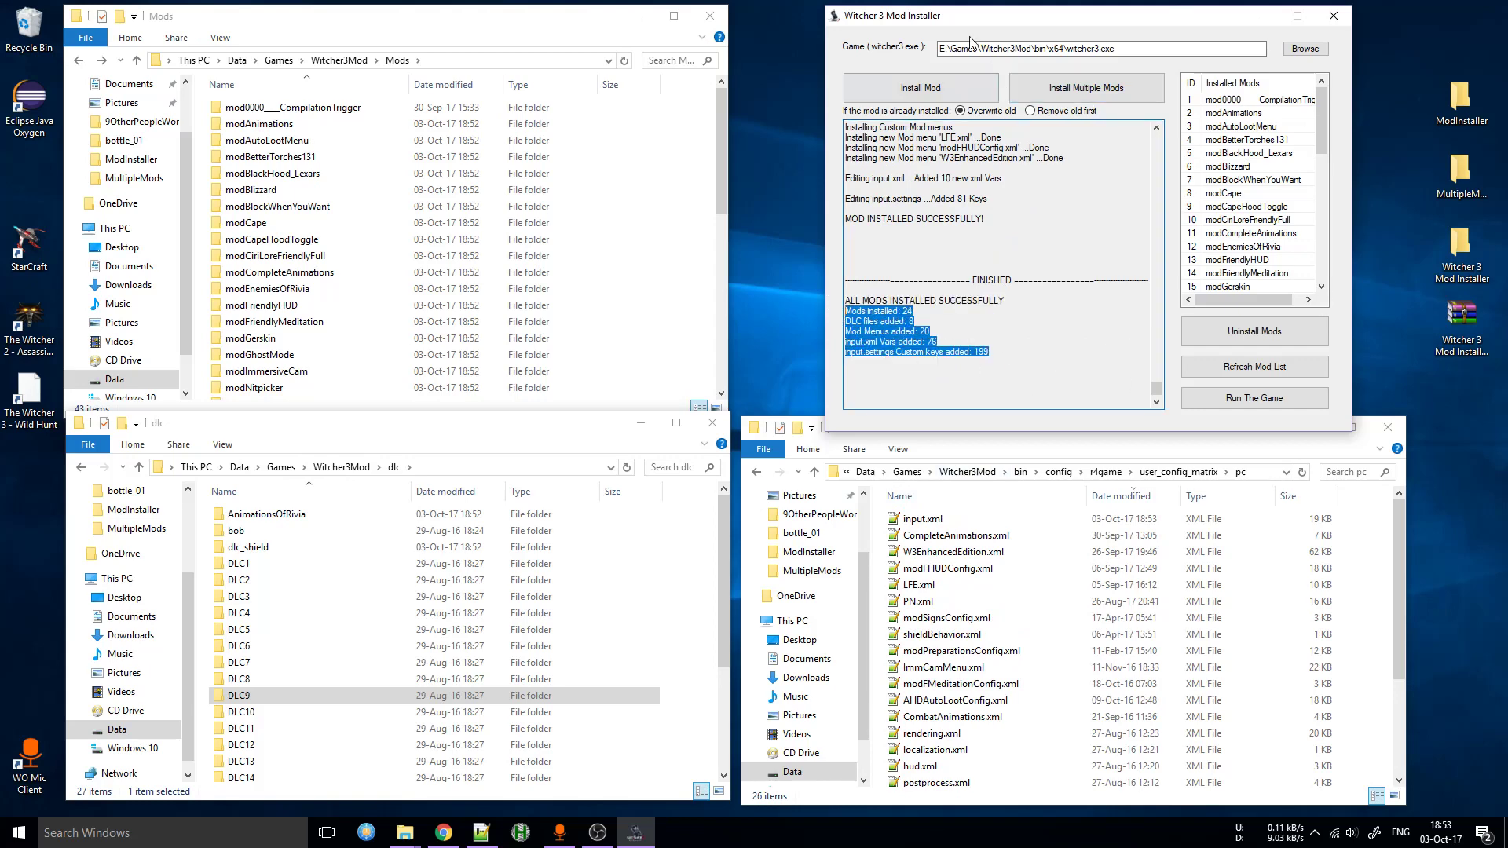
click(1005, 343)
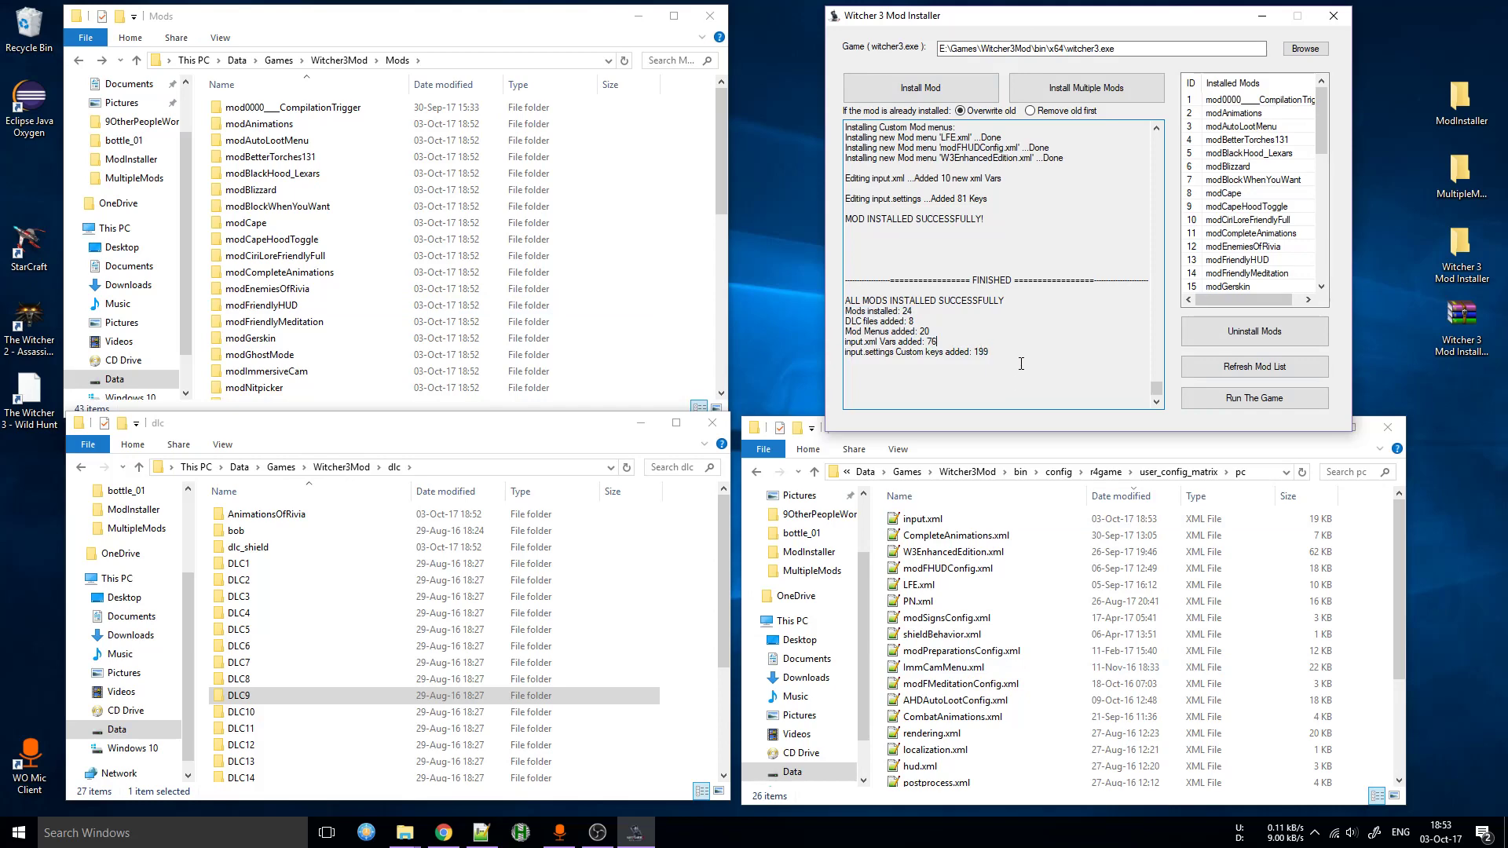
drag(1021, 363, 806, 322)
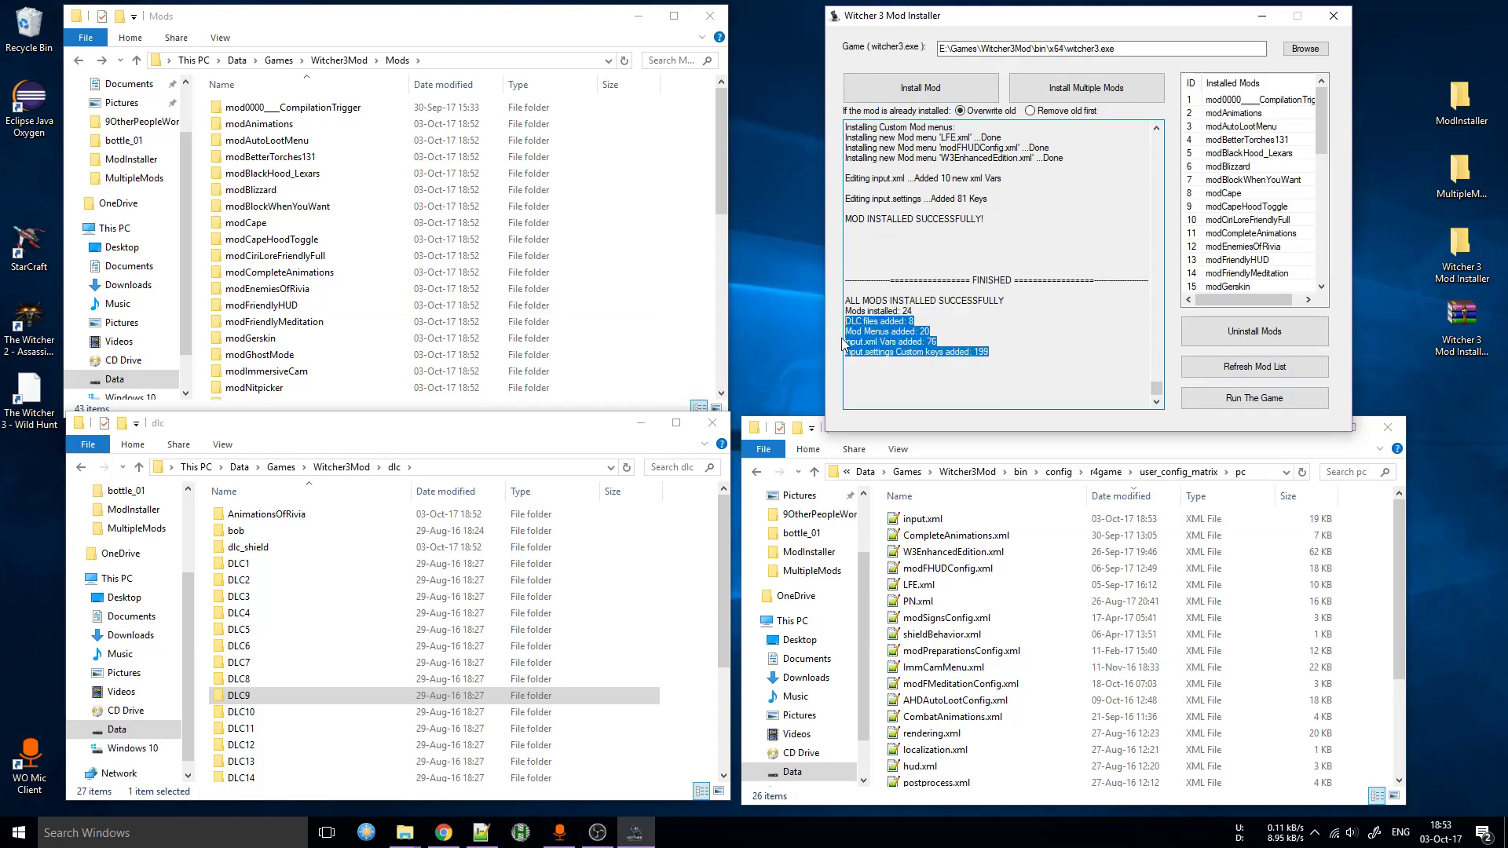
- Look through the whole Mods folder for the newly installed mod folders
click(671, 259)
scroll(671, 259, down, 5)
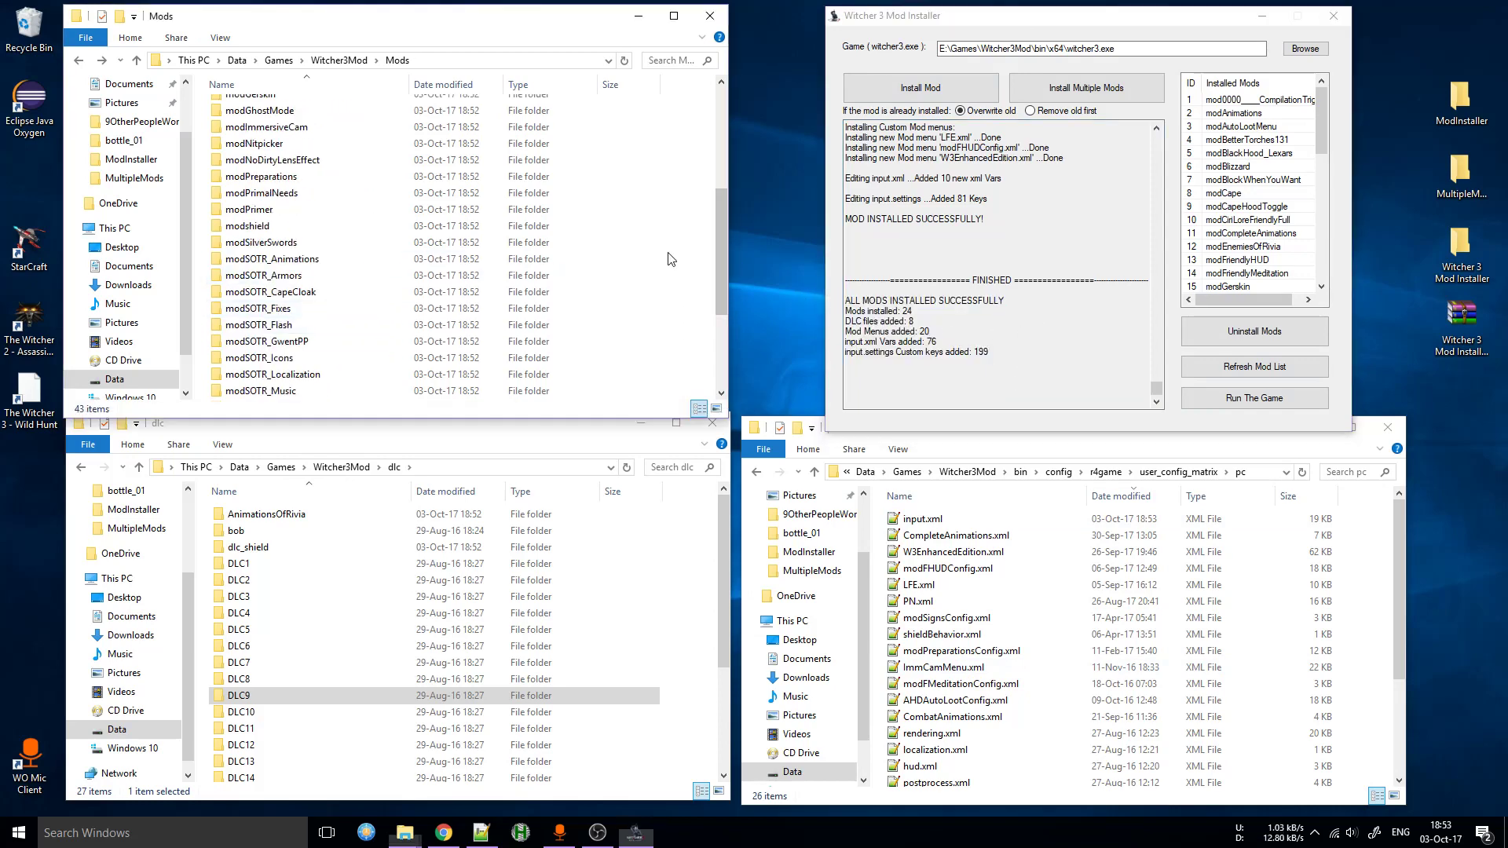
scroll(671, 259, up, 5)
scroll(317, 129, down, 9)
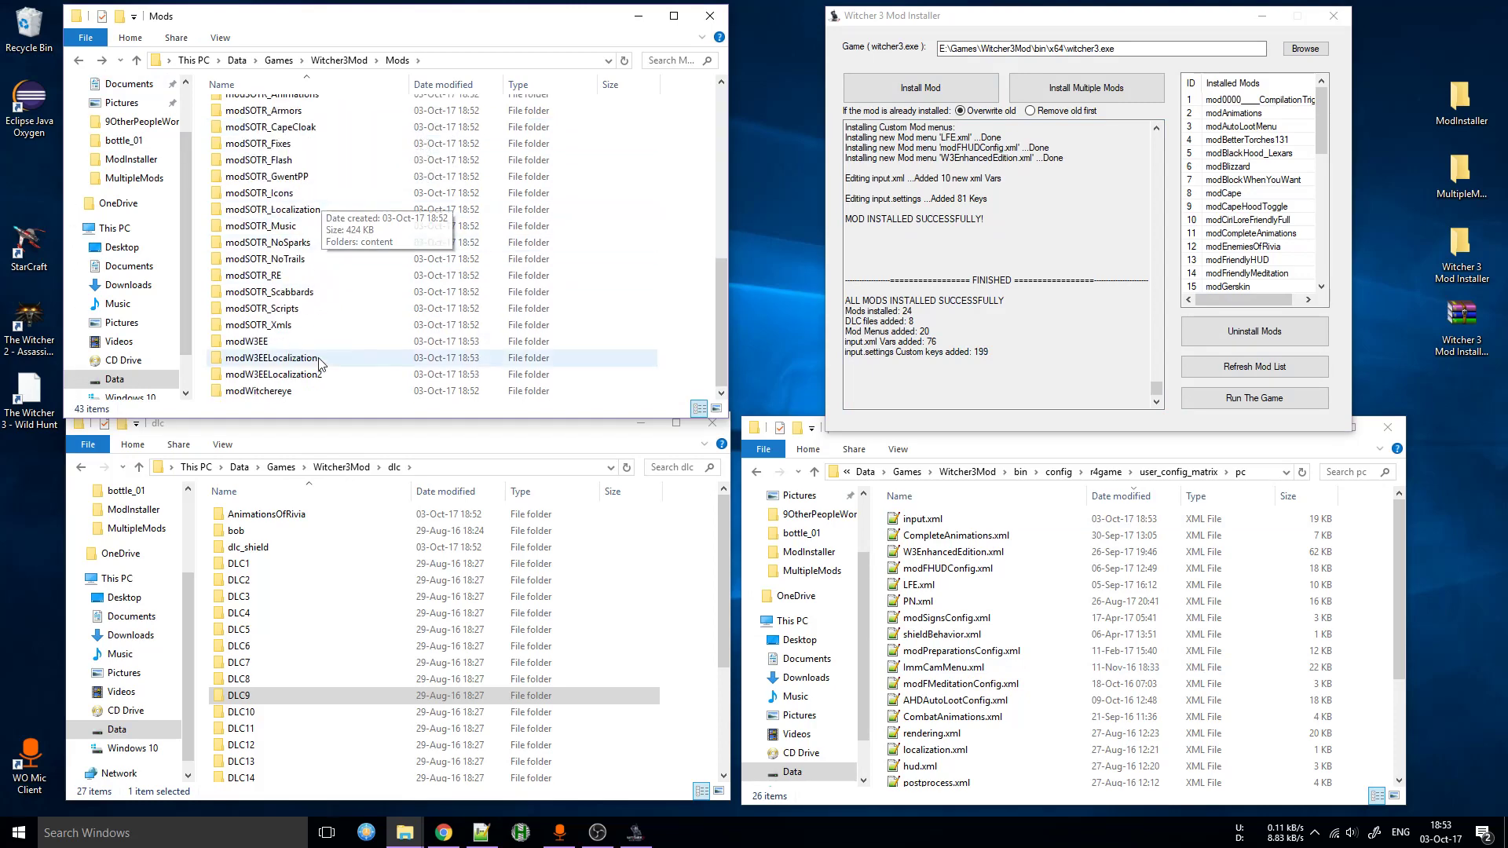
scroll(320, 377, up, 8)
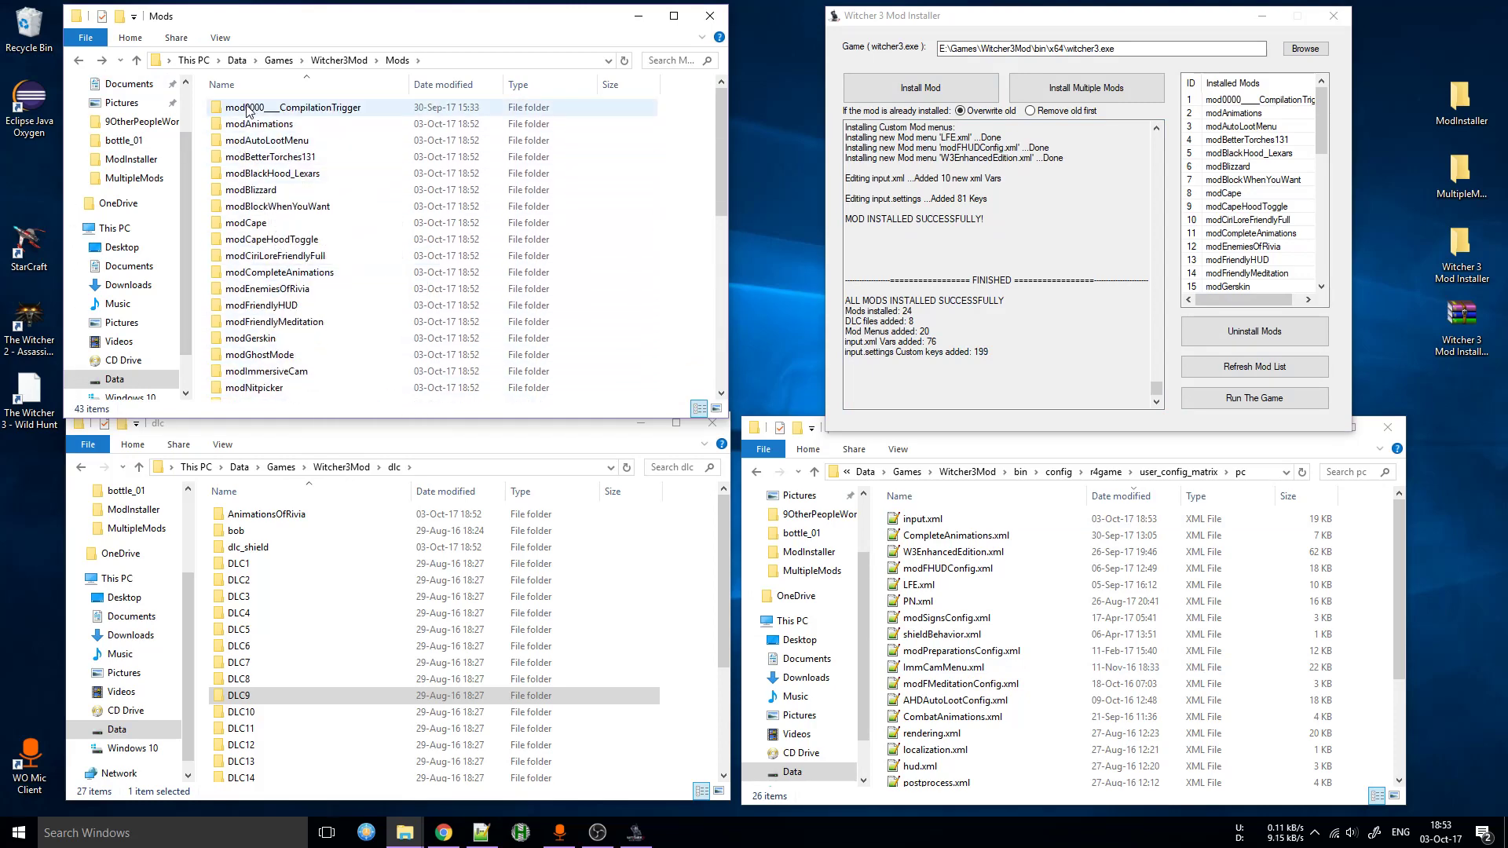
scroll(382, 299, down, 8)
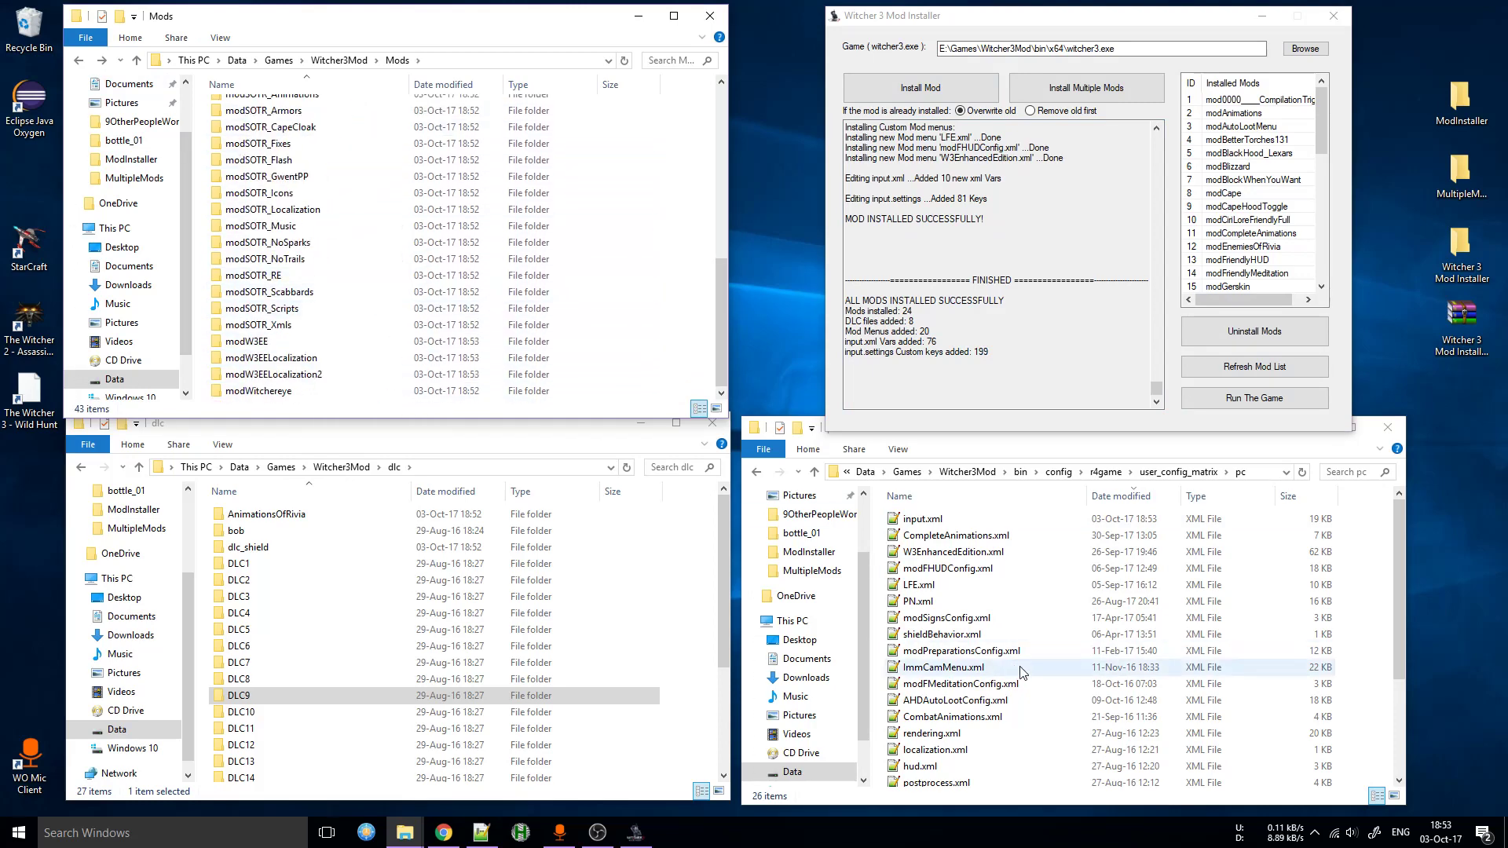
- Check the user_config_matrix\pc folder for the added mod menu XML files
click(1060, 619)
scroll(1057, 628, down, 3)
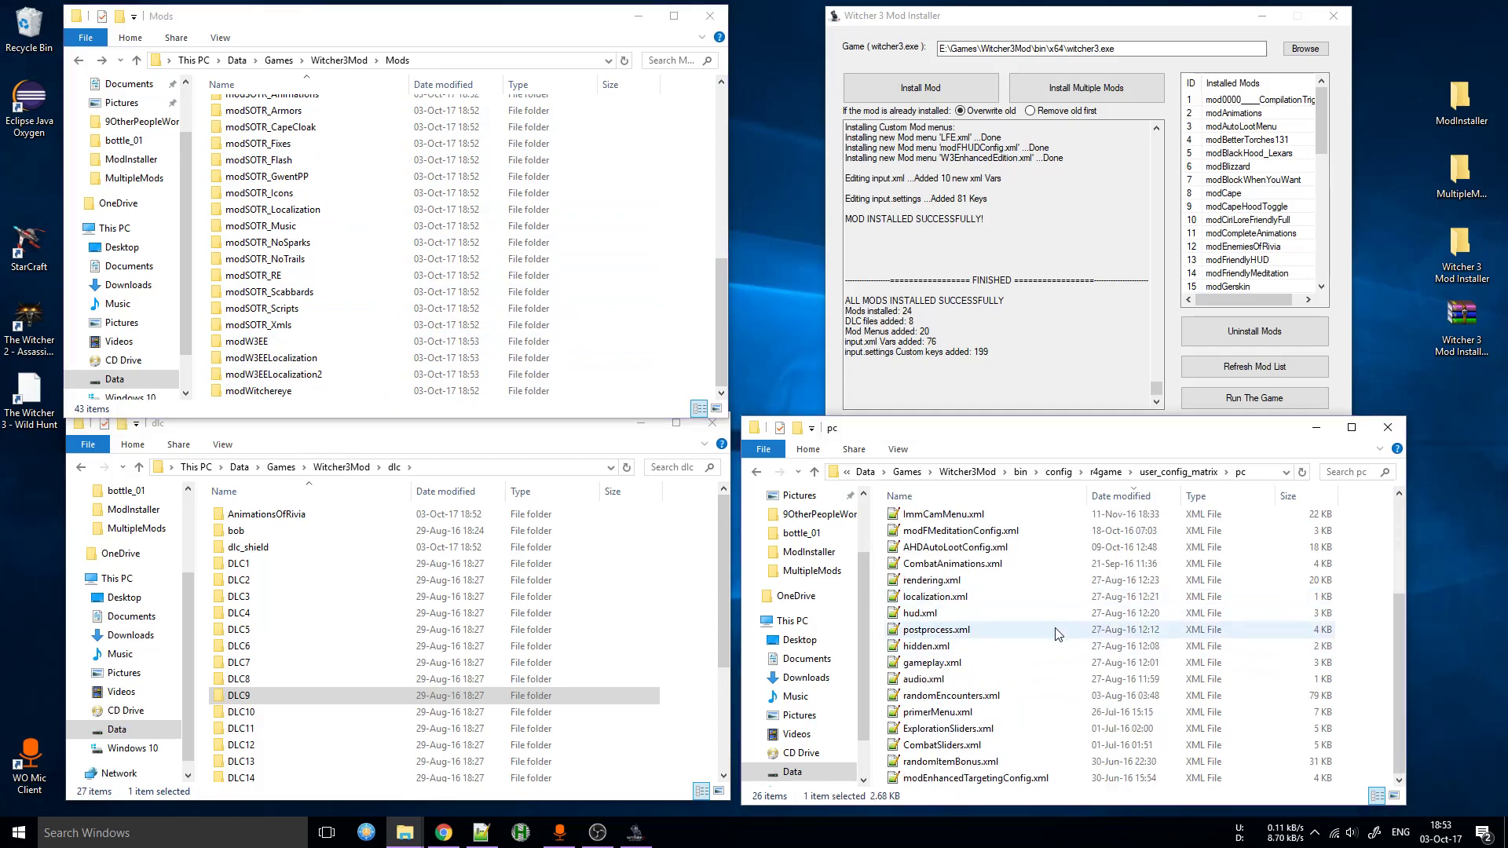
scroll(1054, 661, up, 3)
scroll(1020, 552, down, 3)
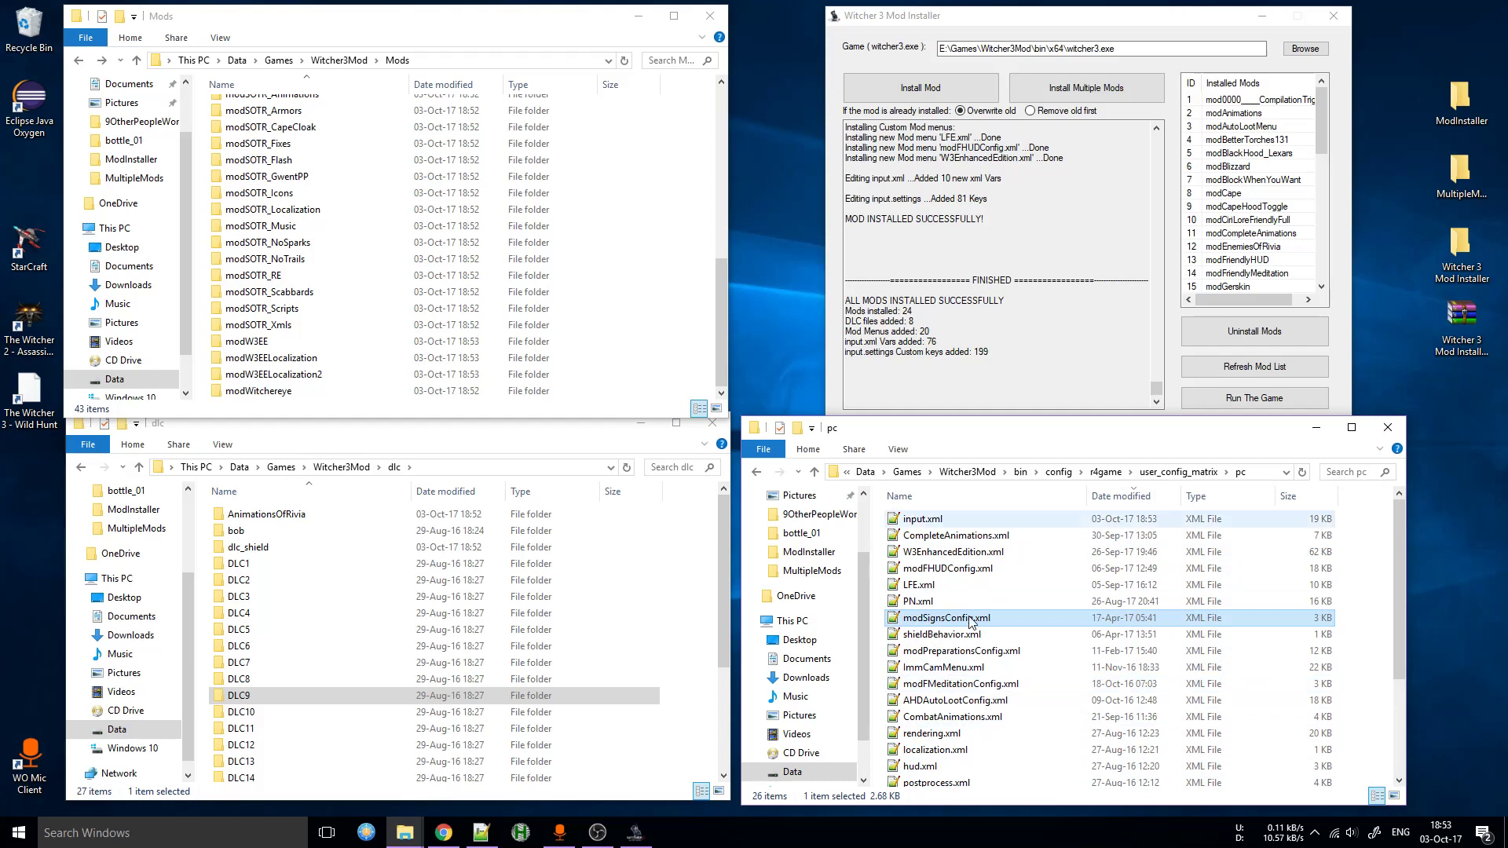
- Check the dlc folder for the added DLC folders, such as primer, DLCScabbards and dlc_shield
scroll(385, 760, down, 4)
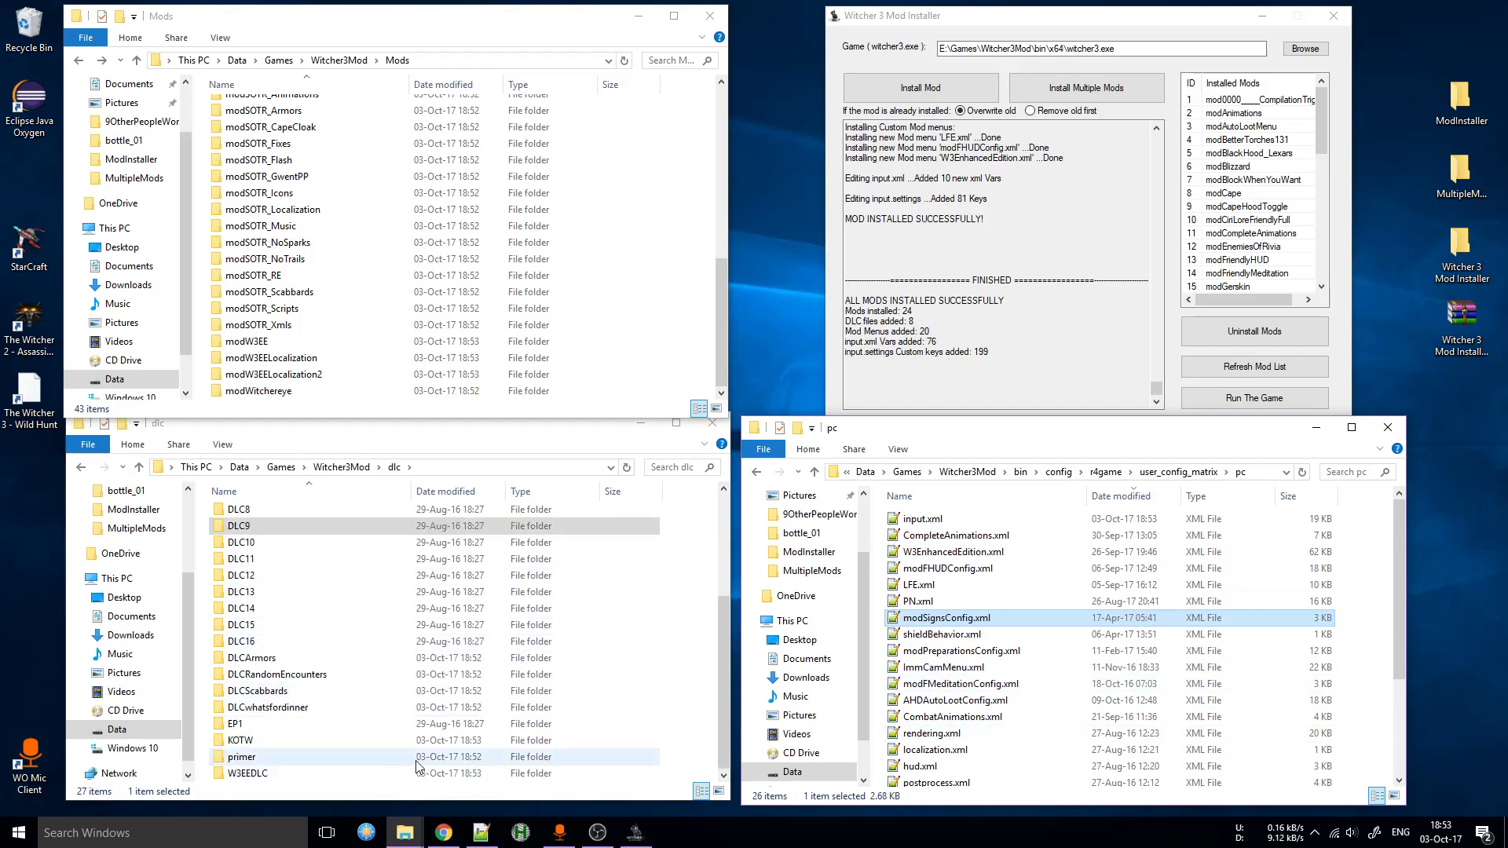
click(260, 762)
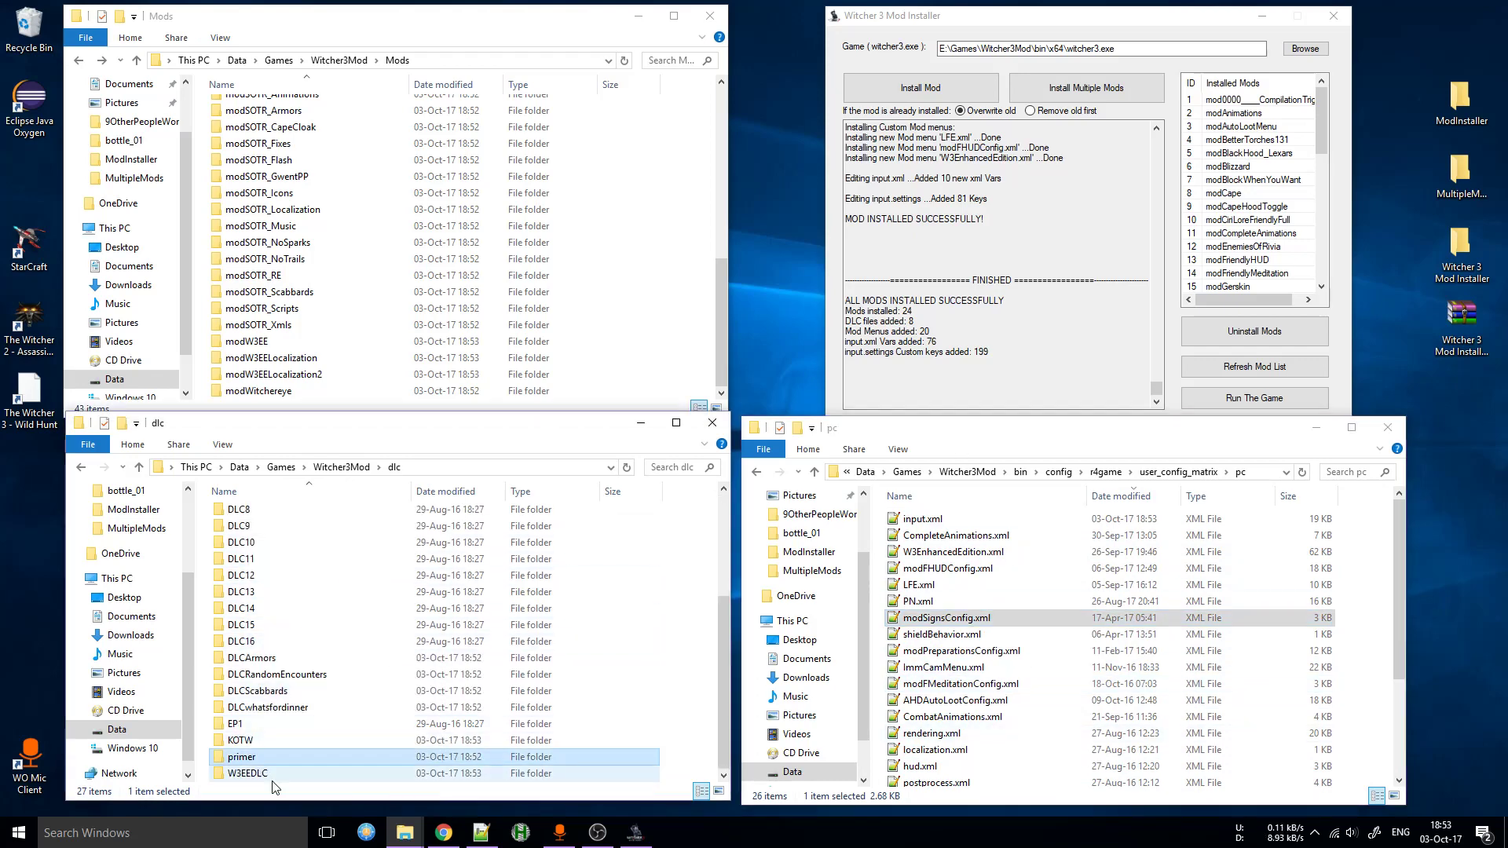
click(314, 708)
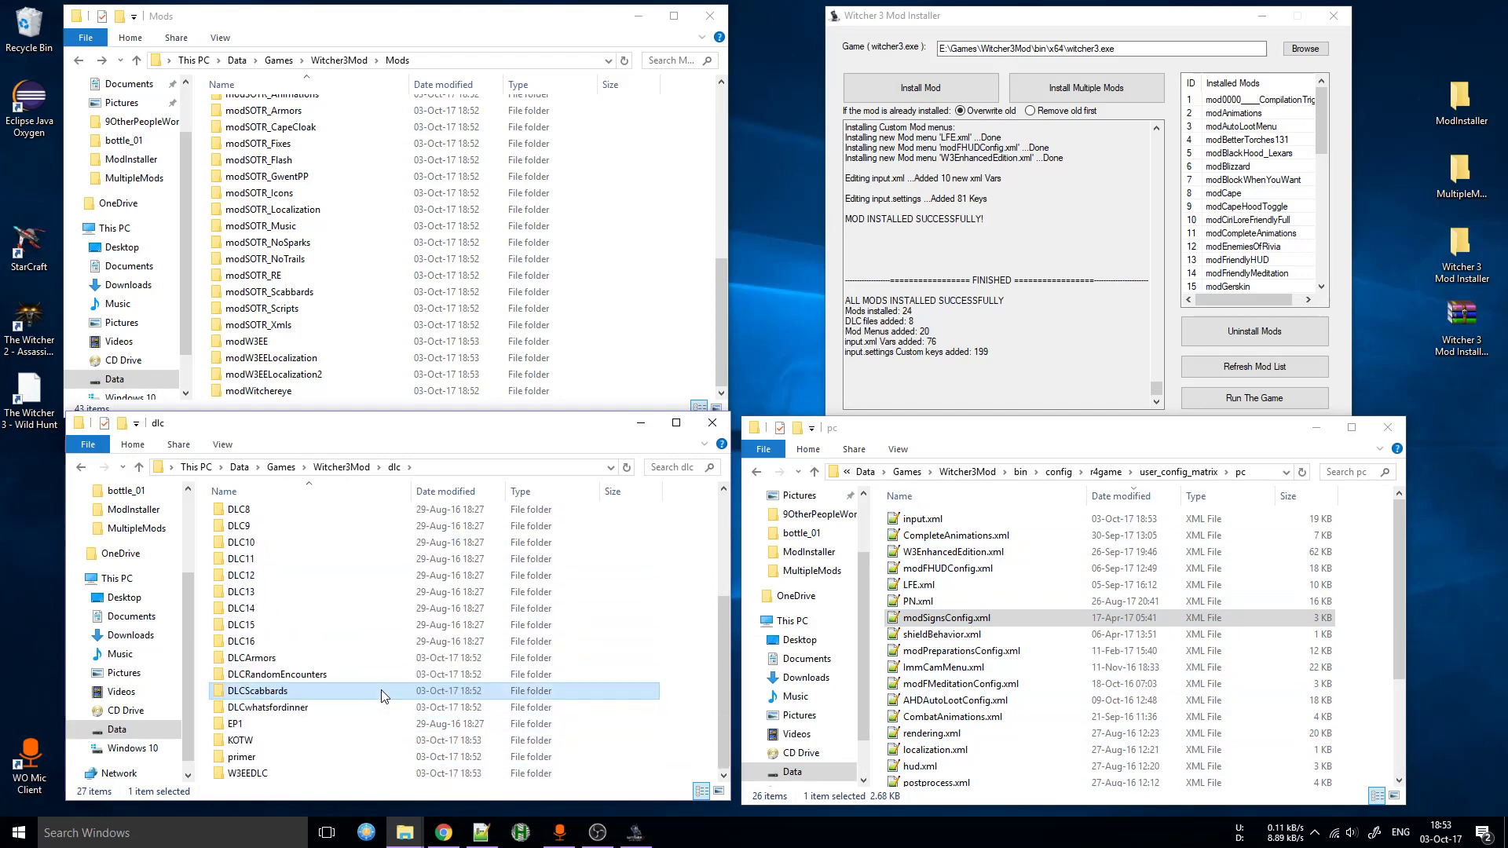
scroll(294, 537, up, 4)
click(293, 547)
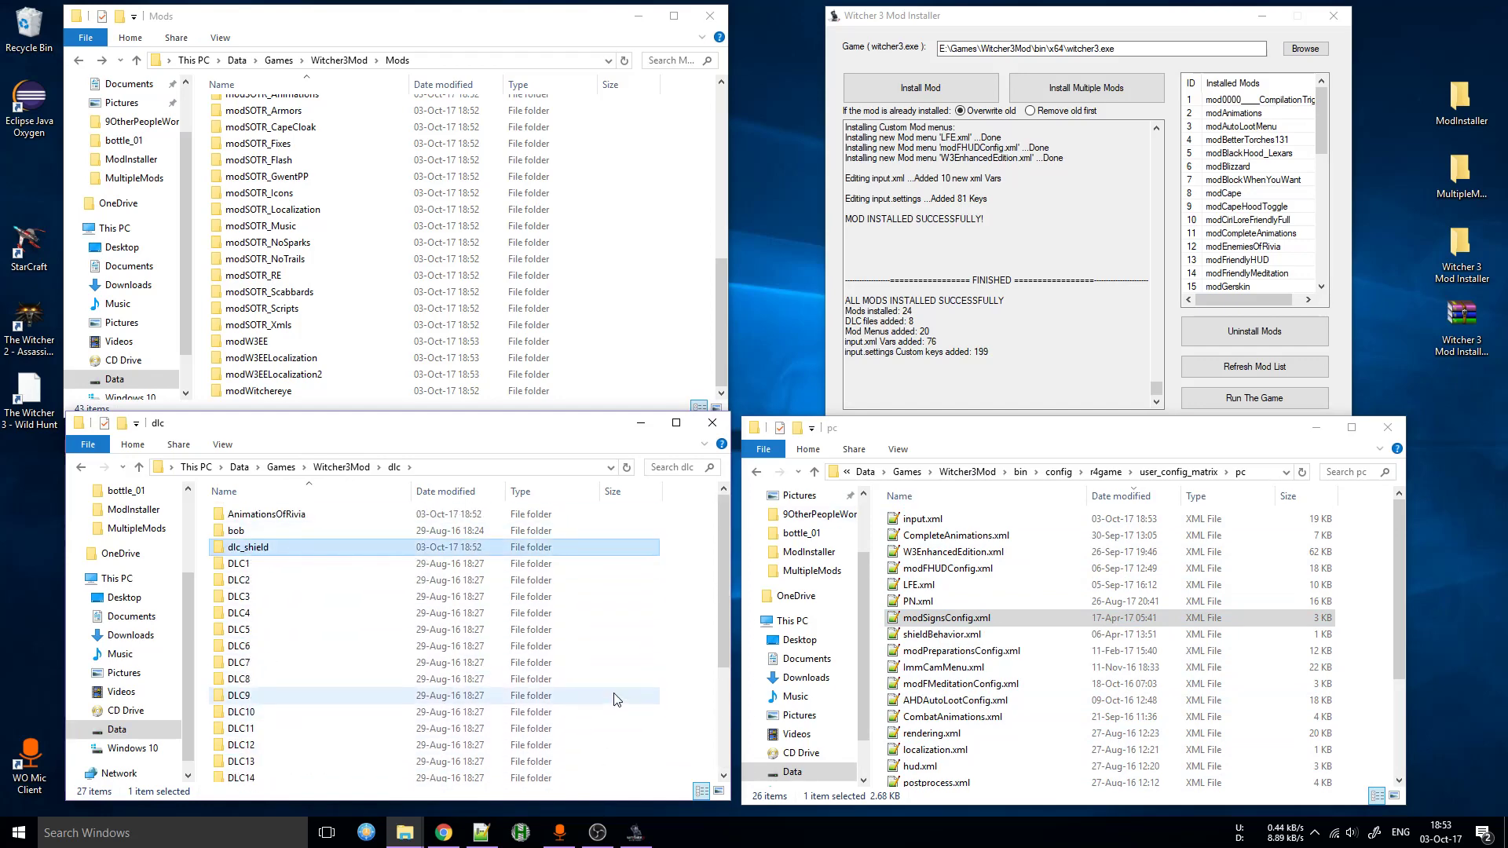
- Switch to Notepad++ and reload the modified input.settings and input.xml files
click(481, 833)
click(784, 481)
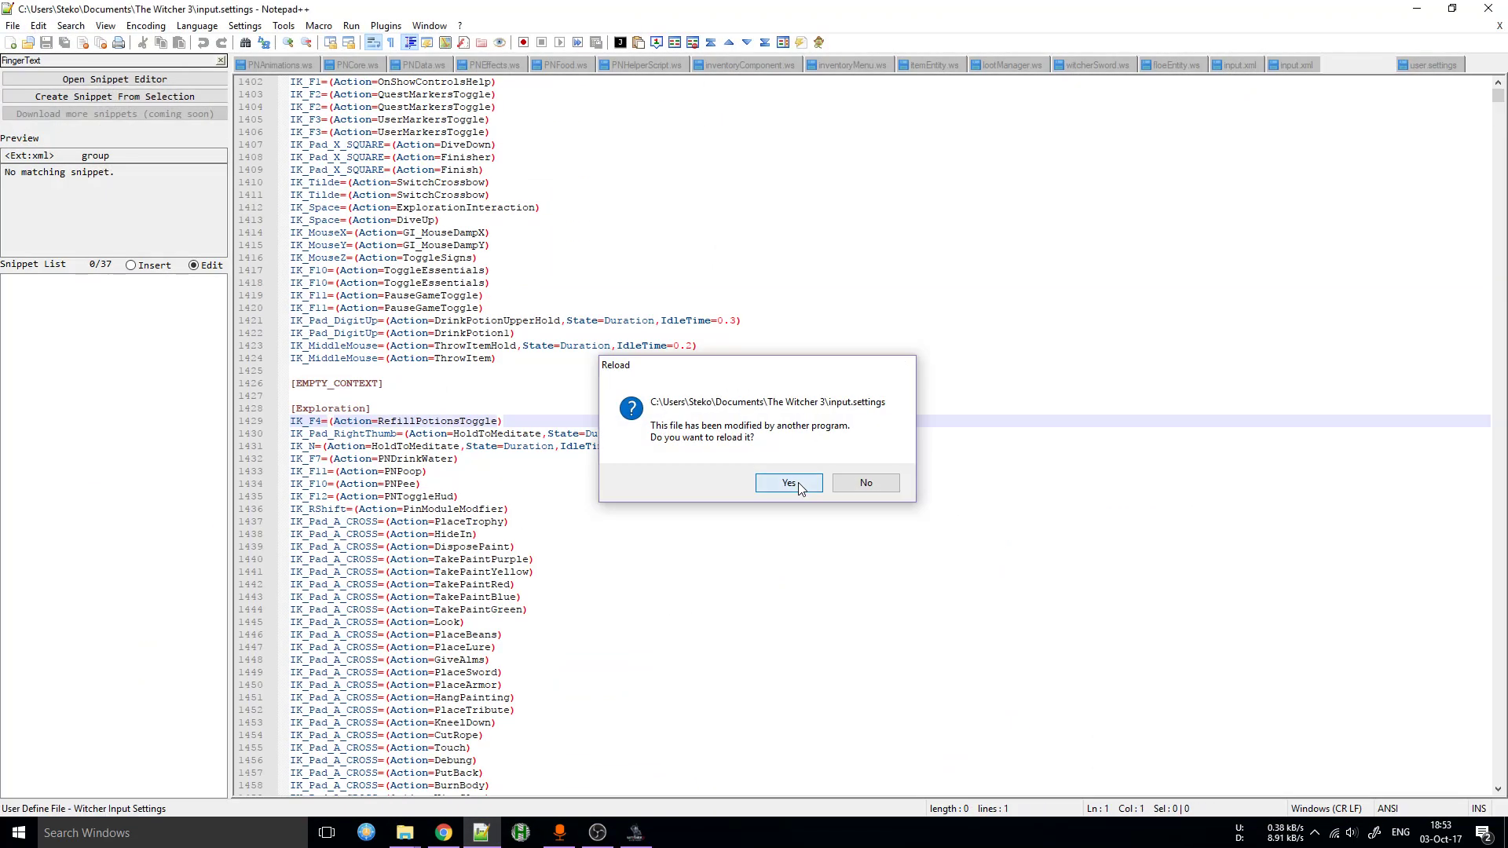
click(818, 487)
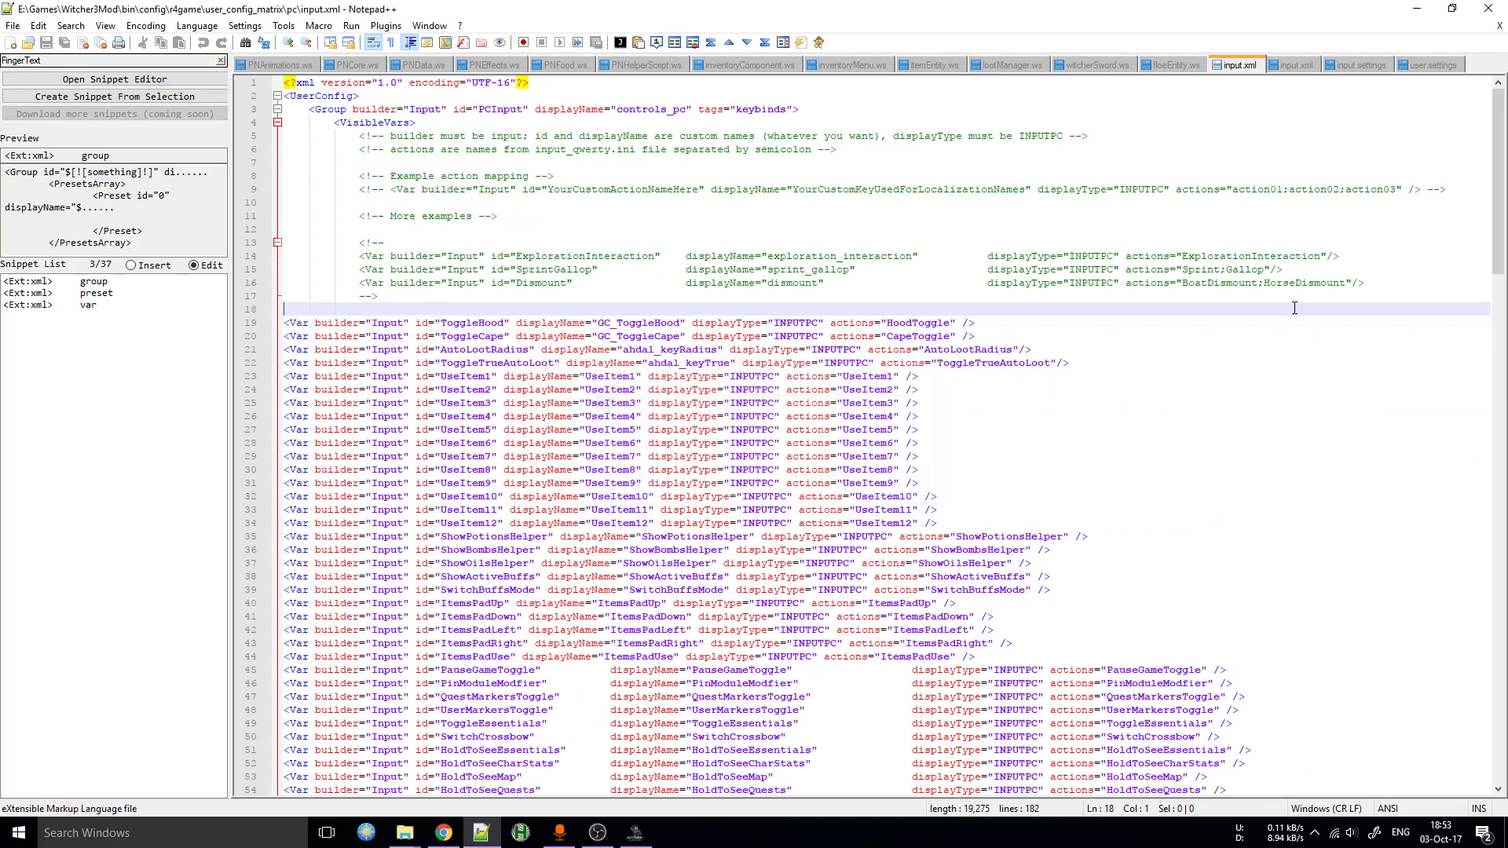
- Select the added Var lines from ToggleHood through quickLoad in input.xml and compare their count with the installer's log
scroll(852, 351, down, 10)
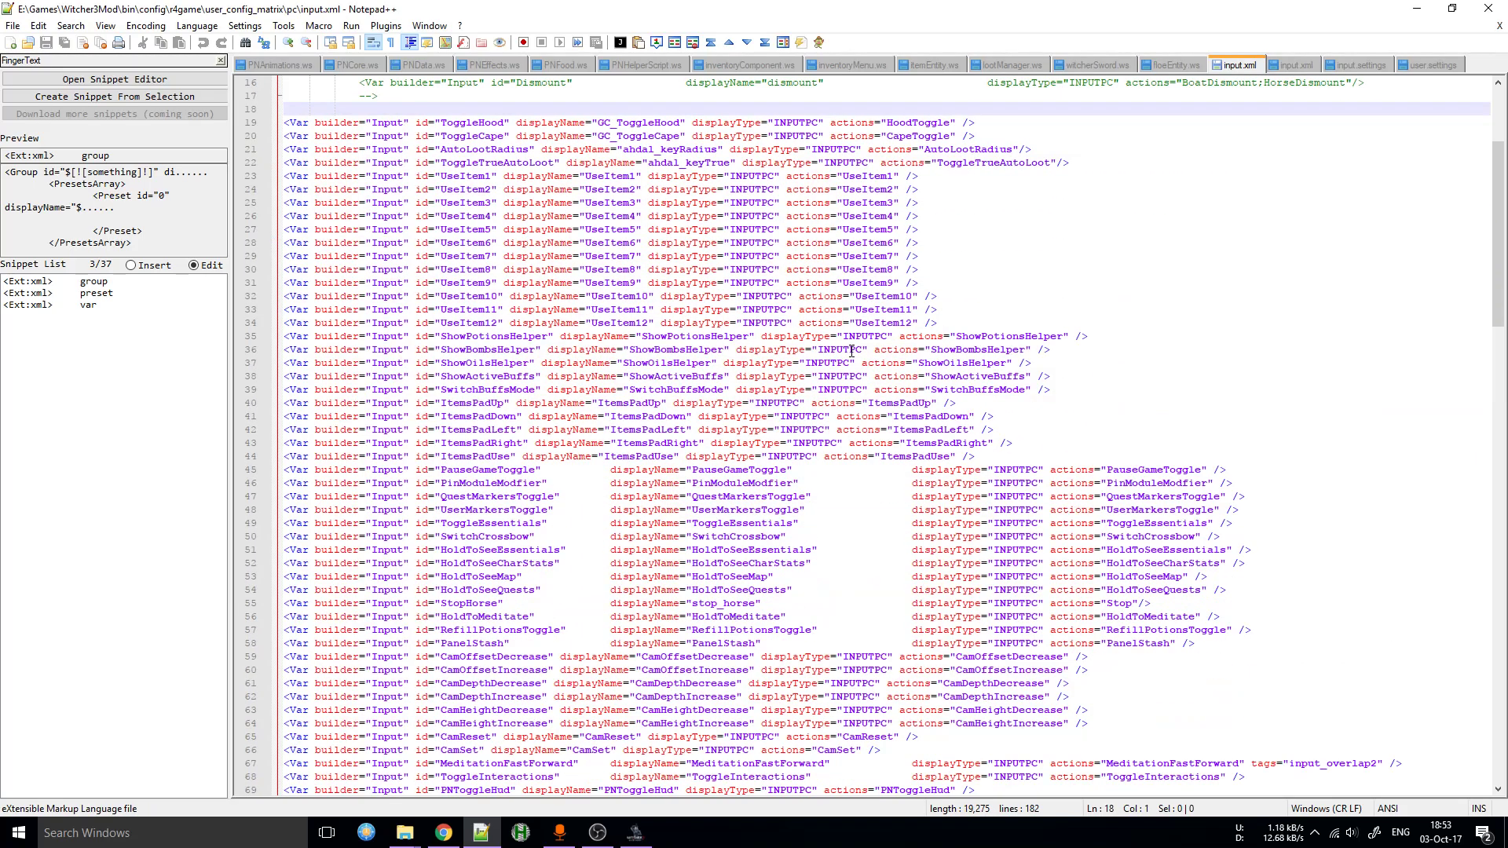
scroll(852, 351, up, 6)
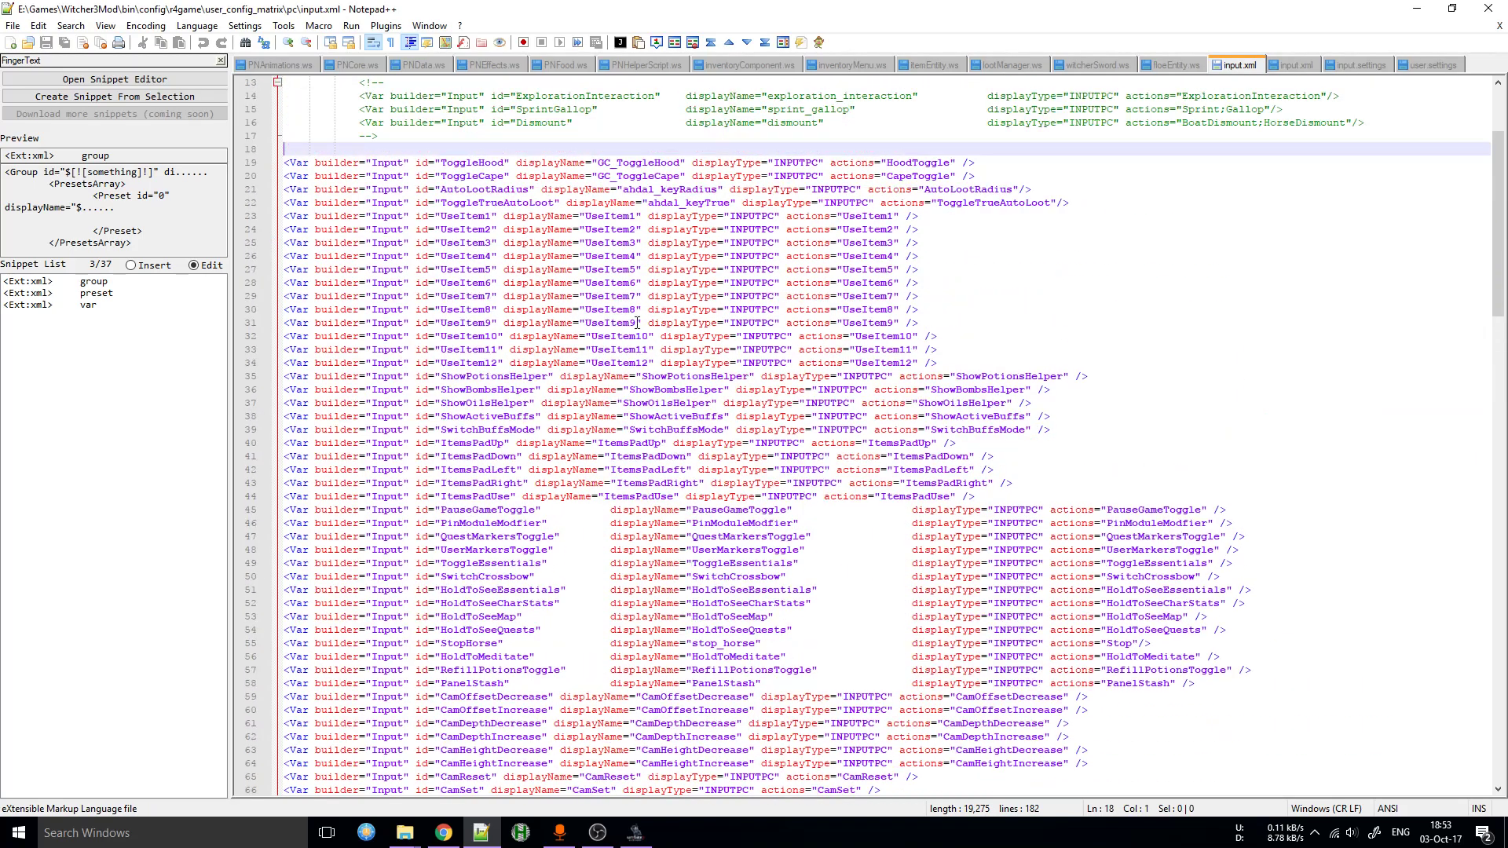
drag(293, 167, 1100, 537)
scroll(1337, 478, down, 3)
scroll(1337, 478, down, 7)
drag(1337, 479, 1446, 550)
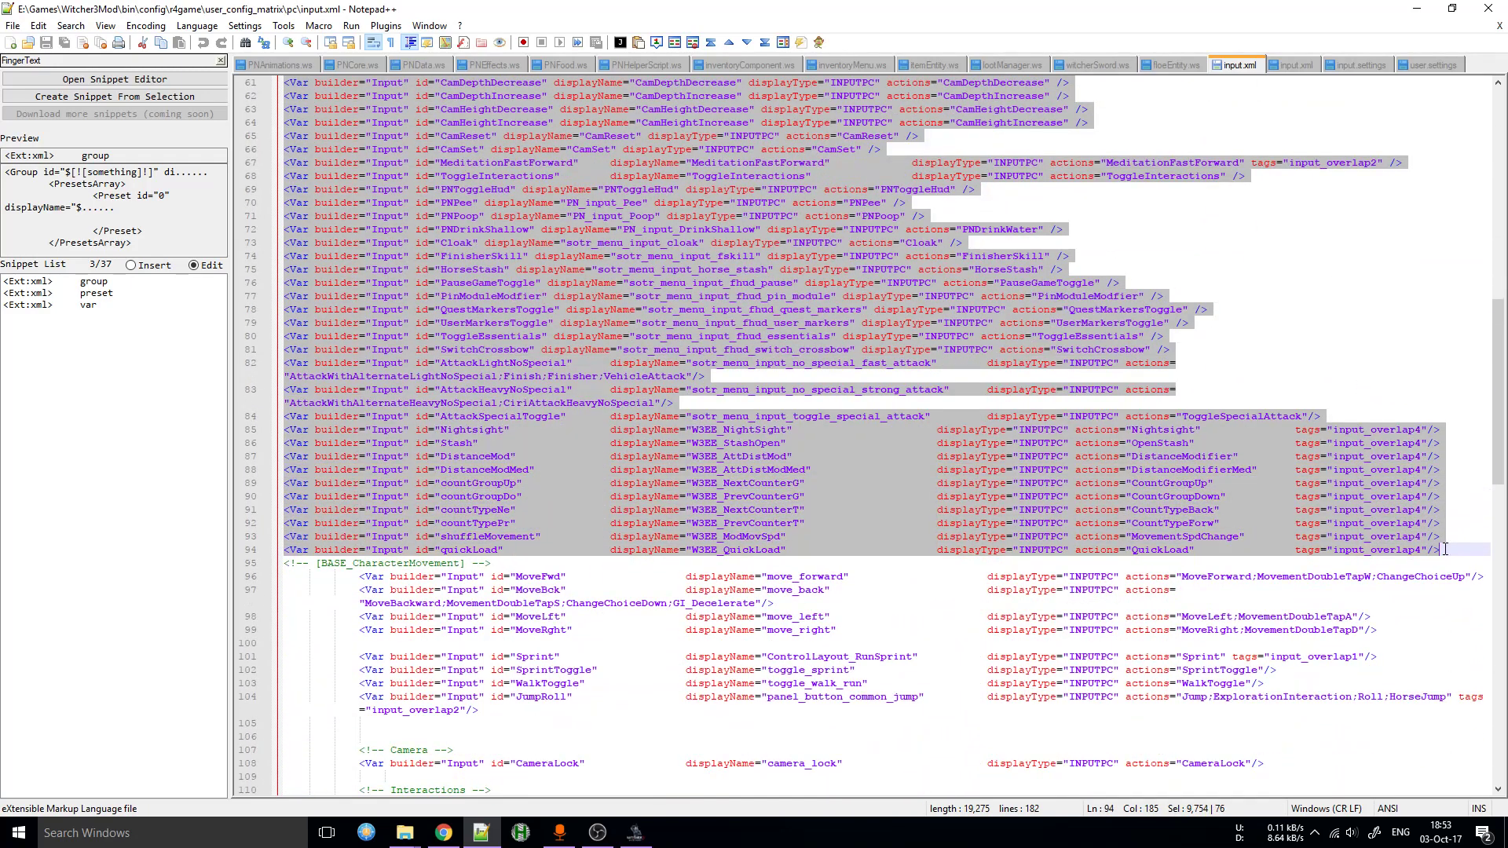
click(1460, 550)
drag(1171, 7, 770, 432)
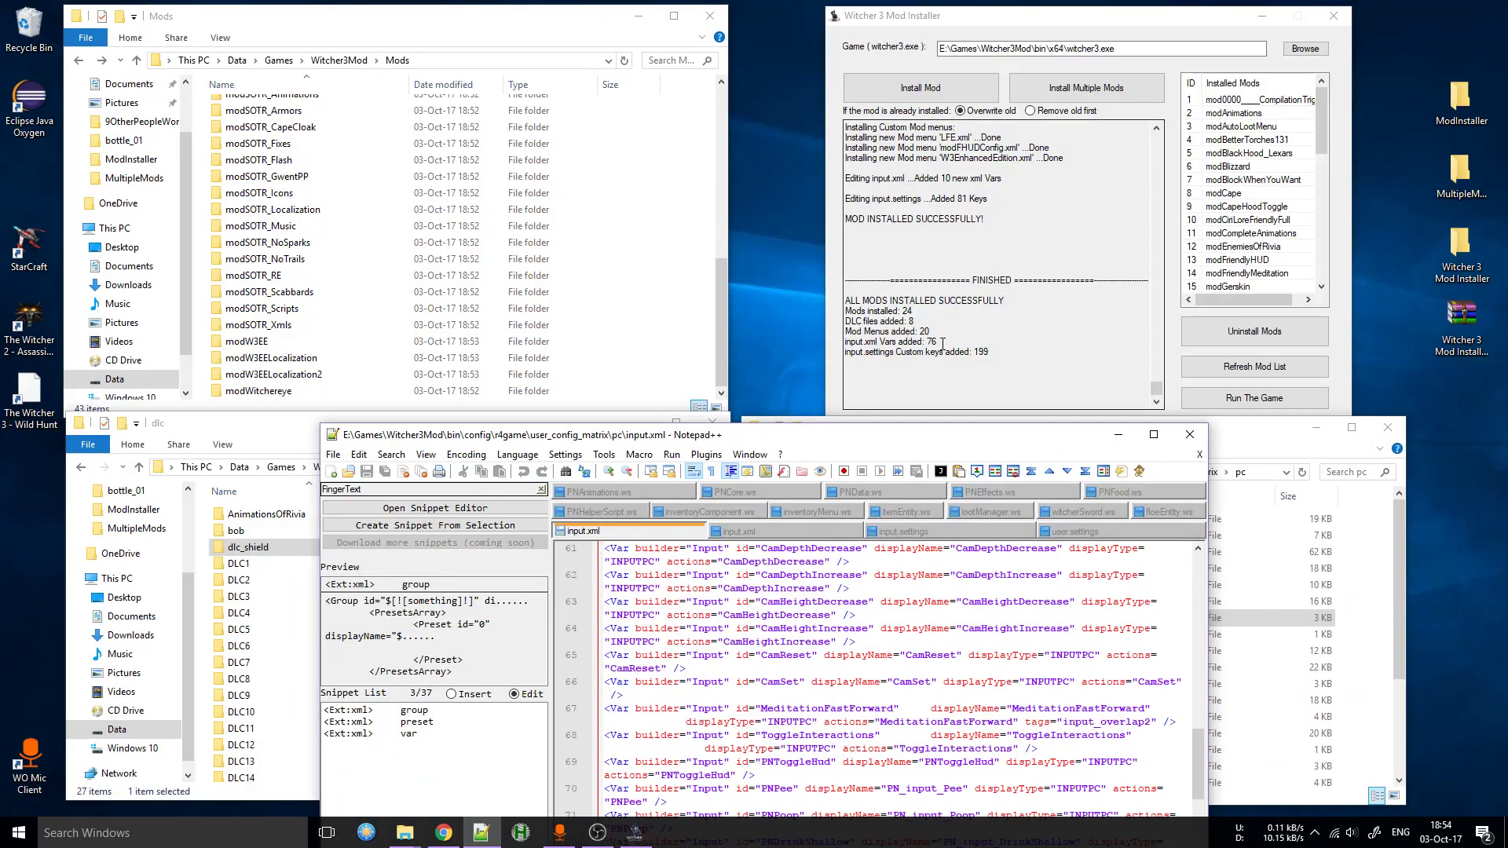
double_click(920, 434)
- Examine the added Var lines in input.xml by mod group: the W3EE, sotr, hood and cape, and item helper keys
drag(1487, 555, 247, 426)
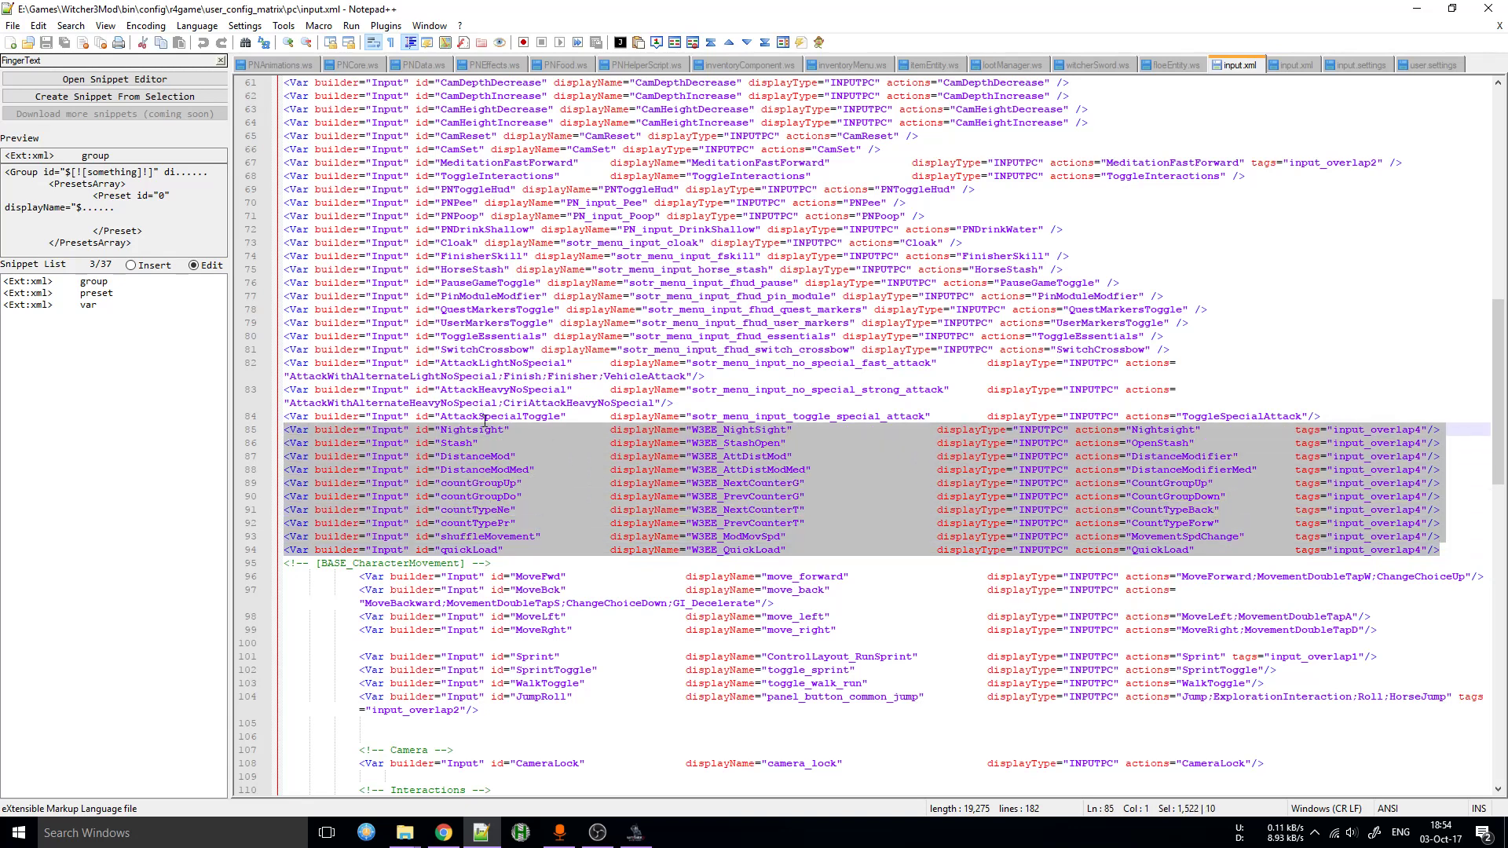
scroll(757, 606, up, 4)
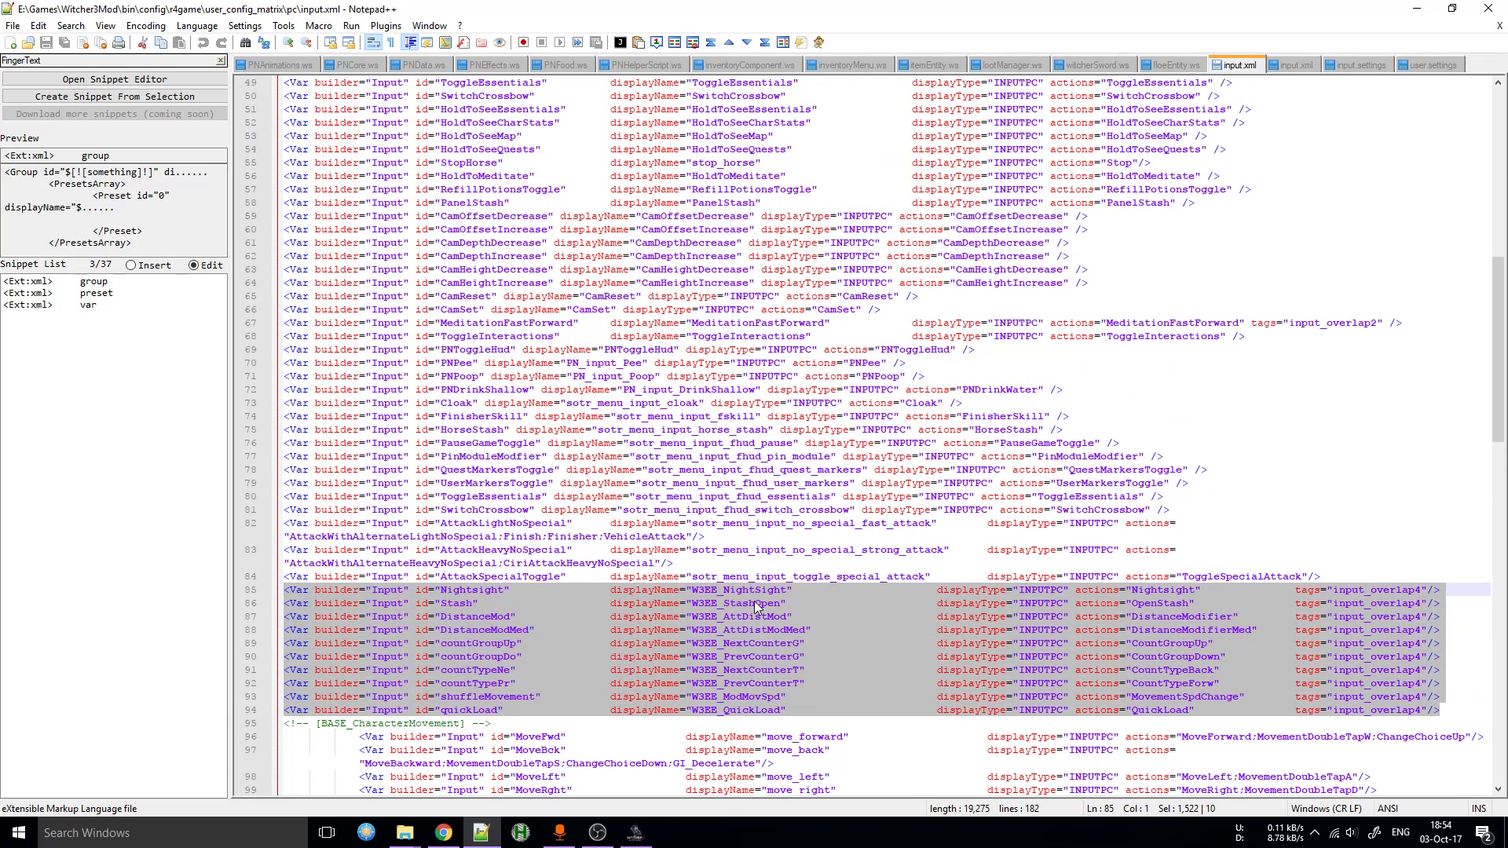
scroll(698, 709, up, 4)
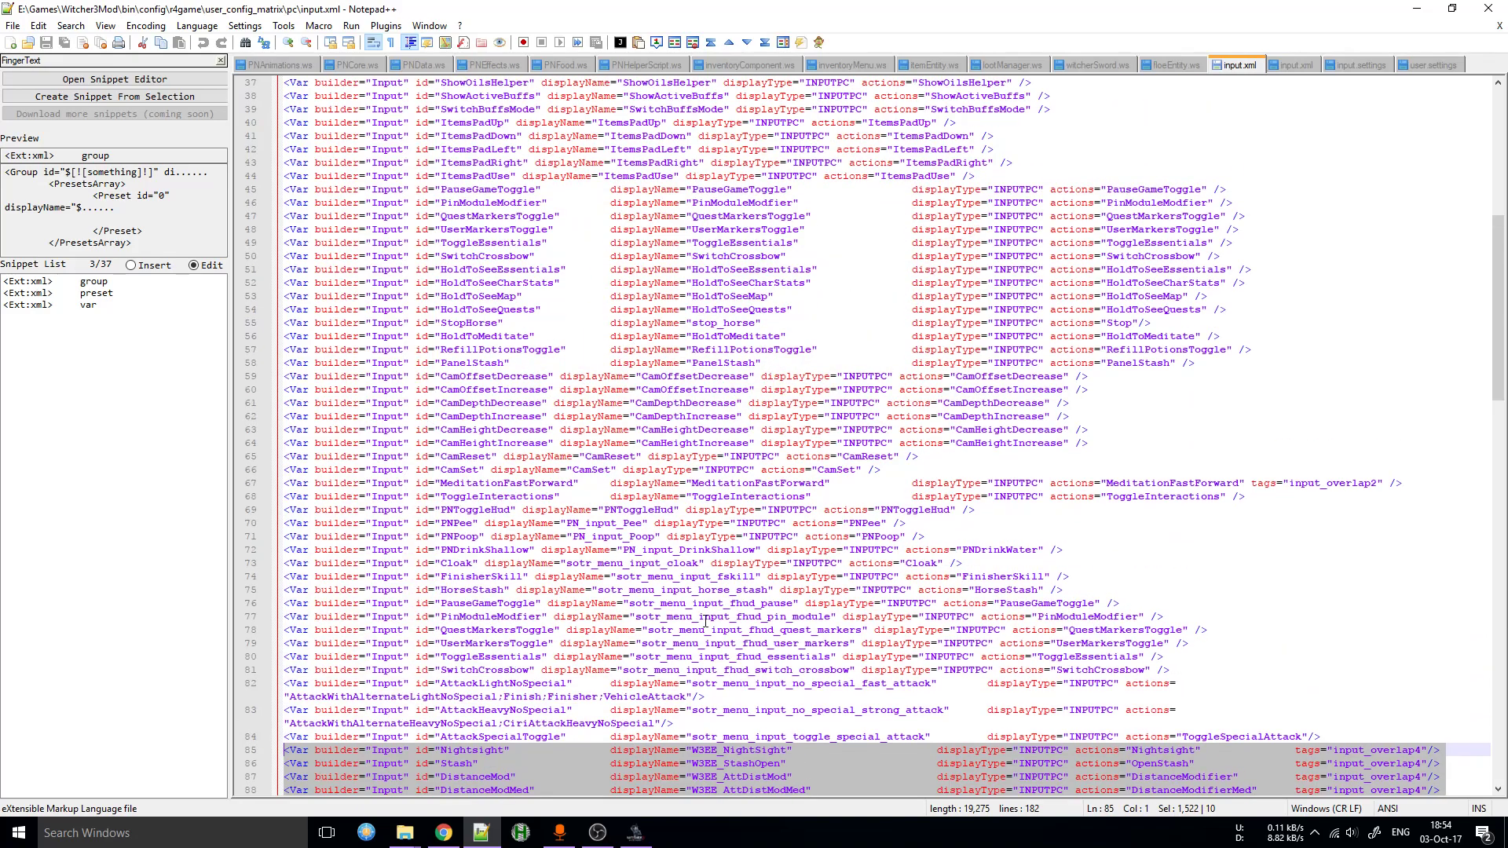
drag(732, 673, 536, 523)
scroll(554, 528, up, 9)
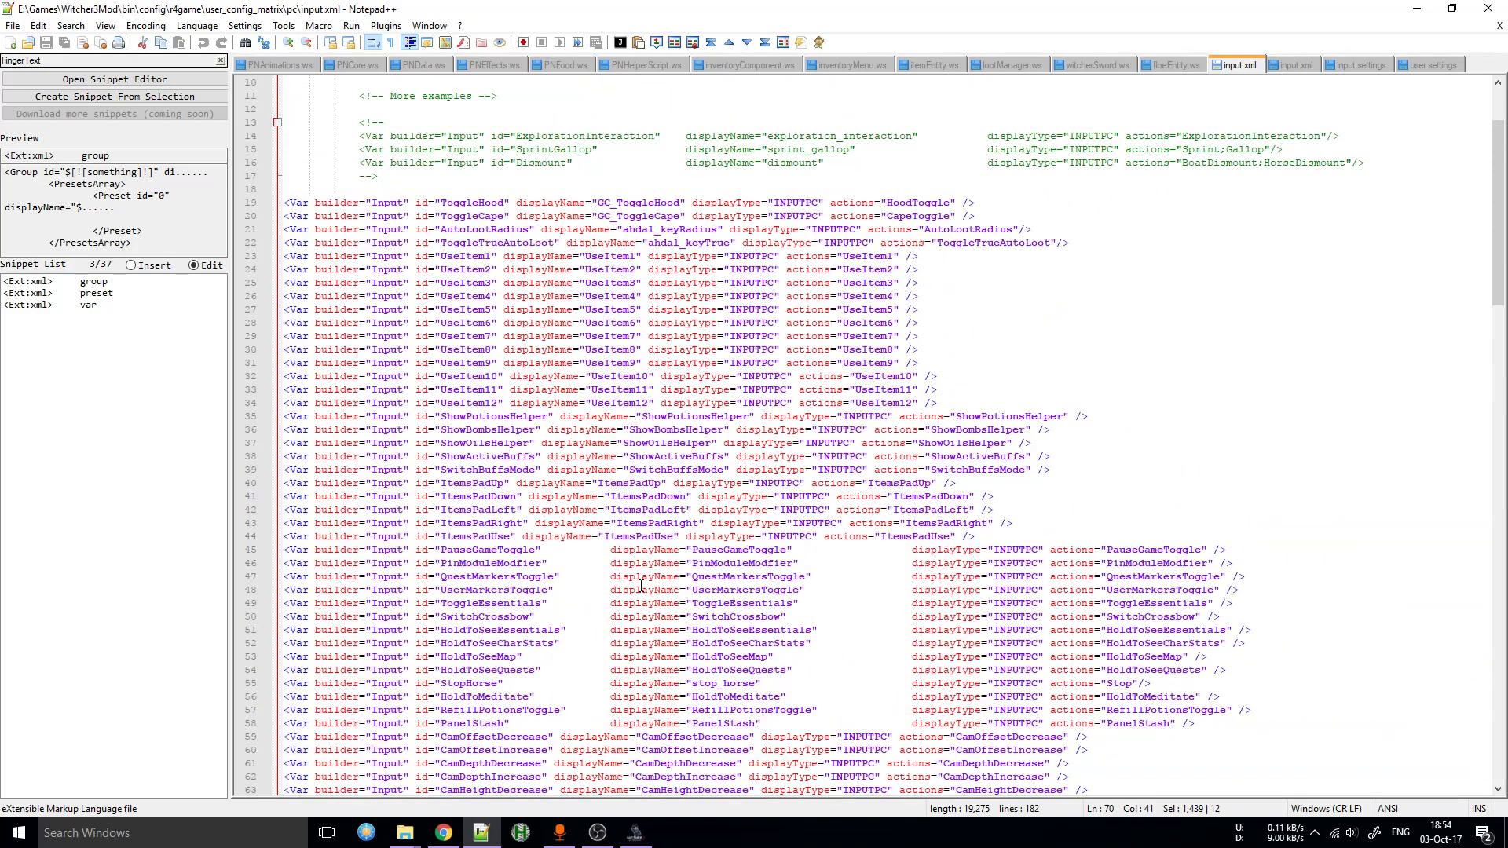
drag(531, 194, 660, 257)
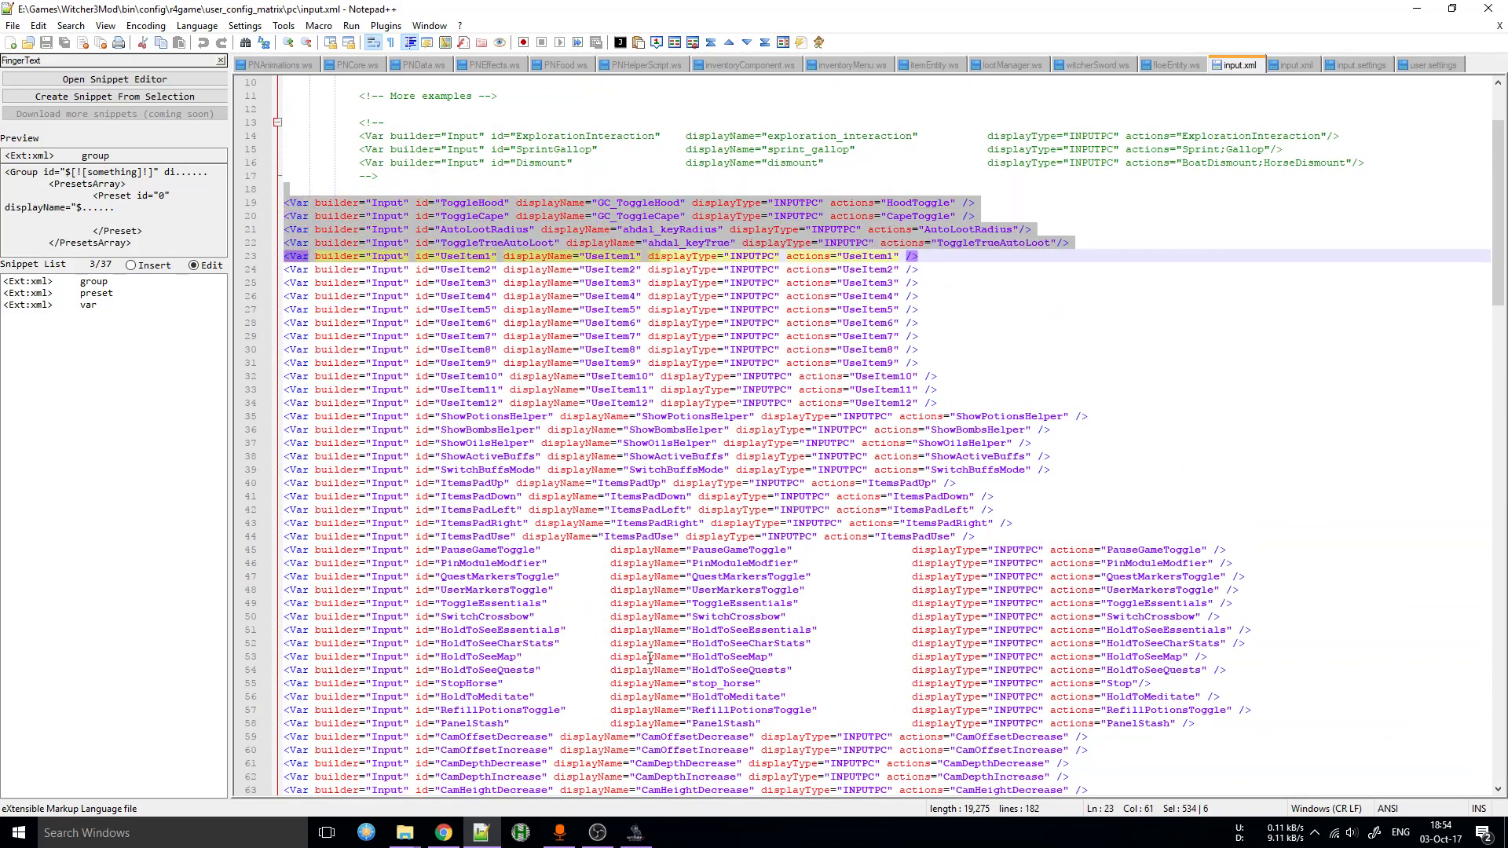
drag(498, 415, 780, 536)
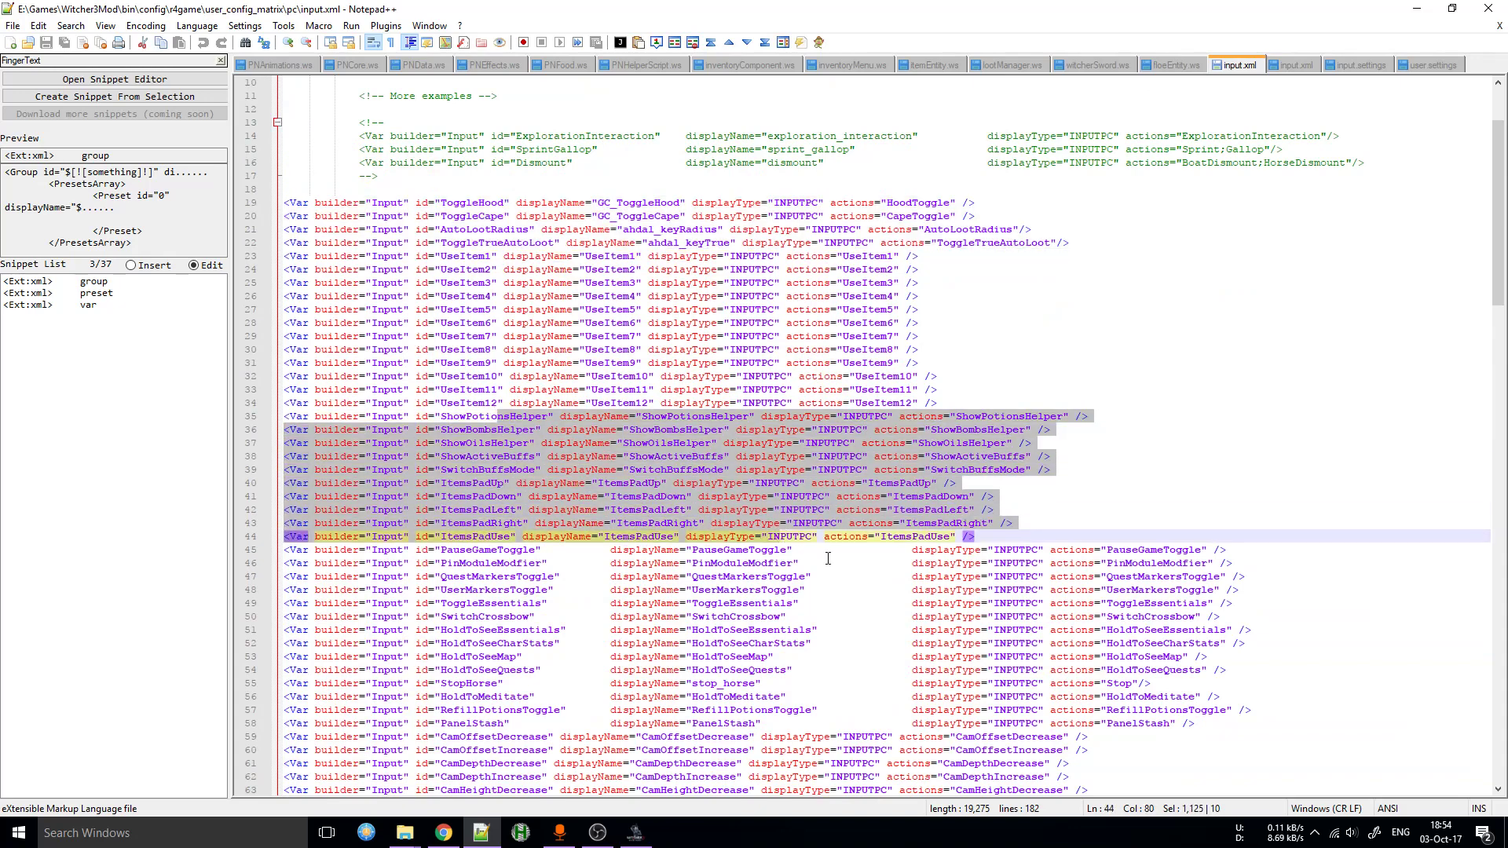
- Examine the remaining added Var lines in input.xml, including the camera and HUD toggle keys, down to [BASE_CharacterMovement]
scroll(828, 561, down, 4)
scroll(828, 550, up, 2)
click(660, 445)
scroll(945, 433, down, 5)
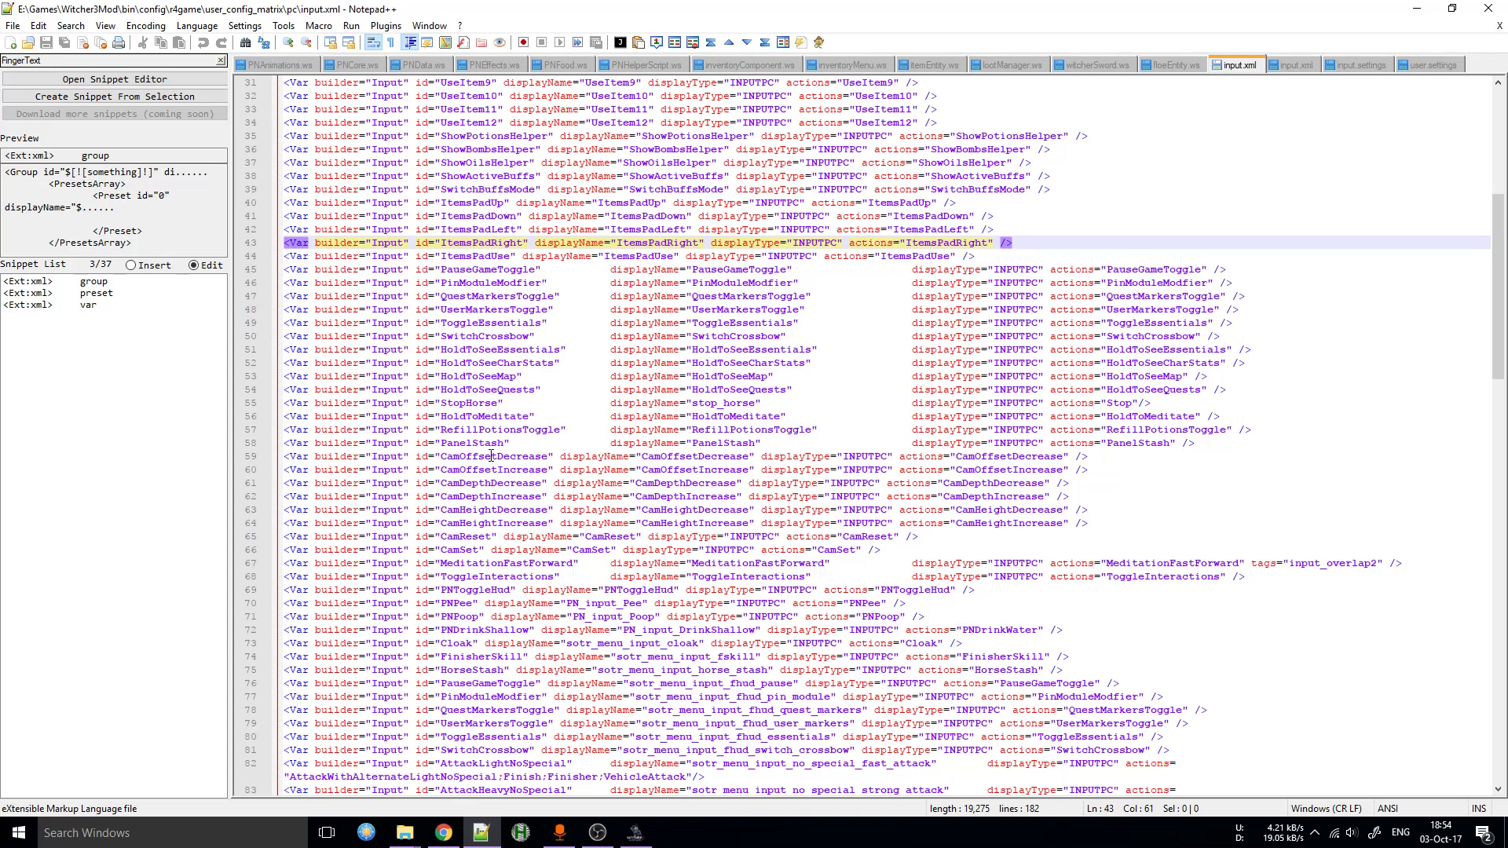
drag(492, 456, 804, 520)
click(855, 510)
drag(475, 164, 636, 405)
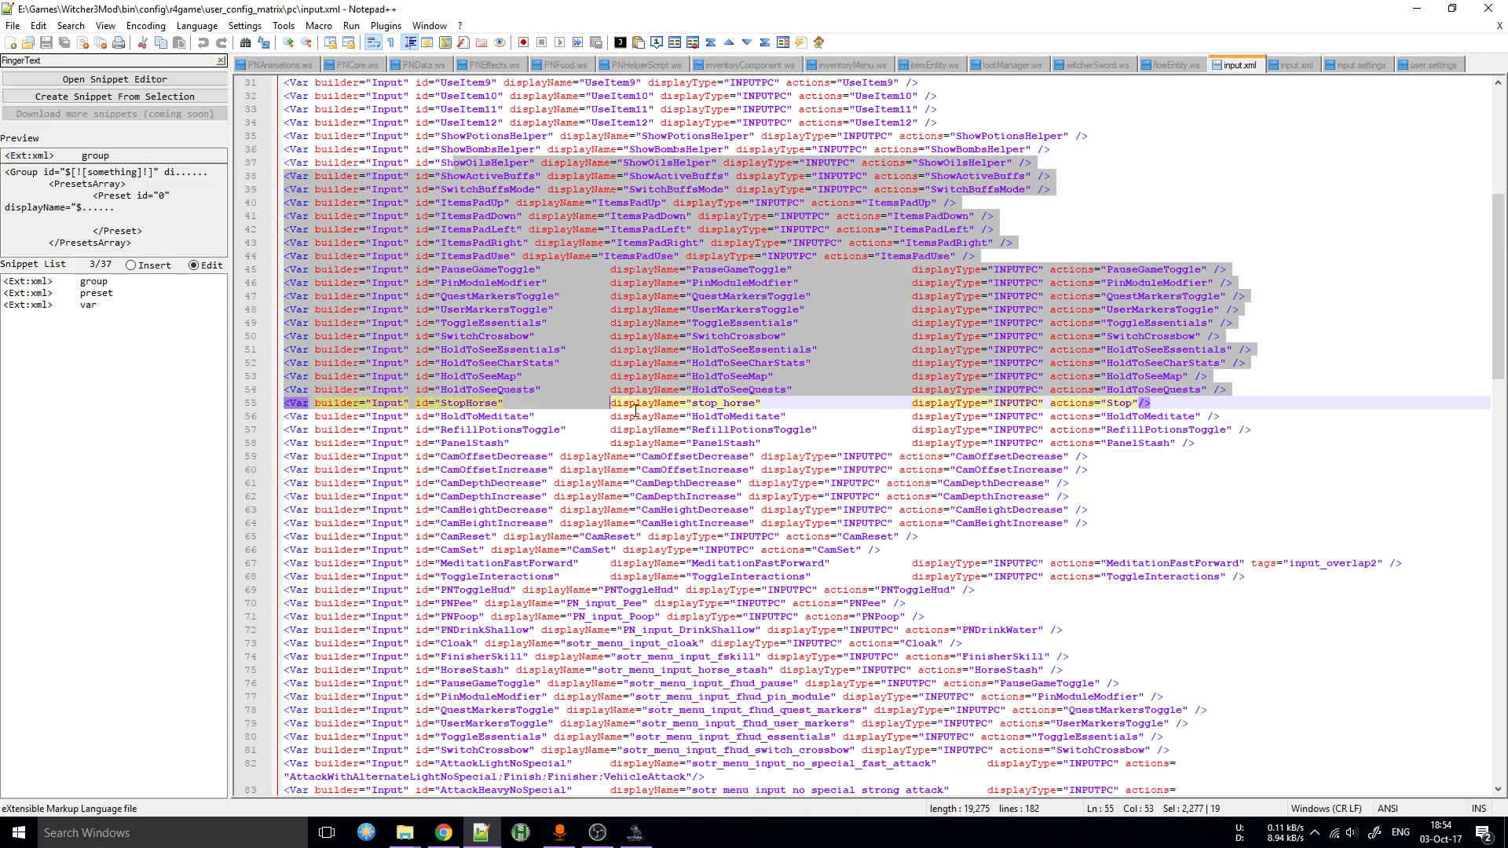
click(746, 404)
scroll(1092, 444, down, 11)
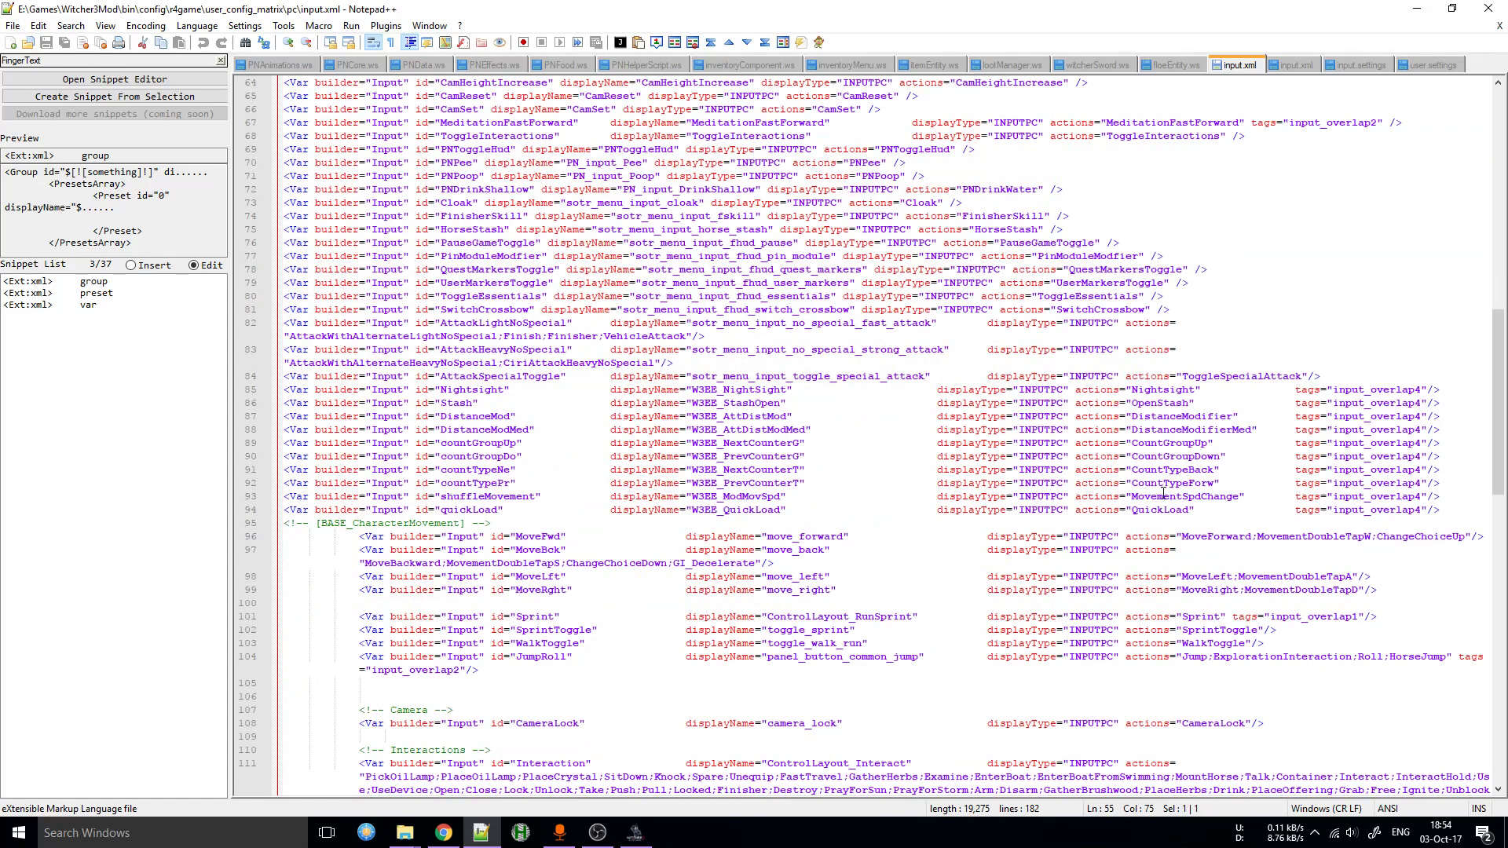
- Examine the added settings sections in user.settings, from [preparationsMeditation] through [modFriendlyMeditation] and the [fhudMainMenu] group
click(1450, 68)
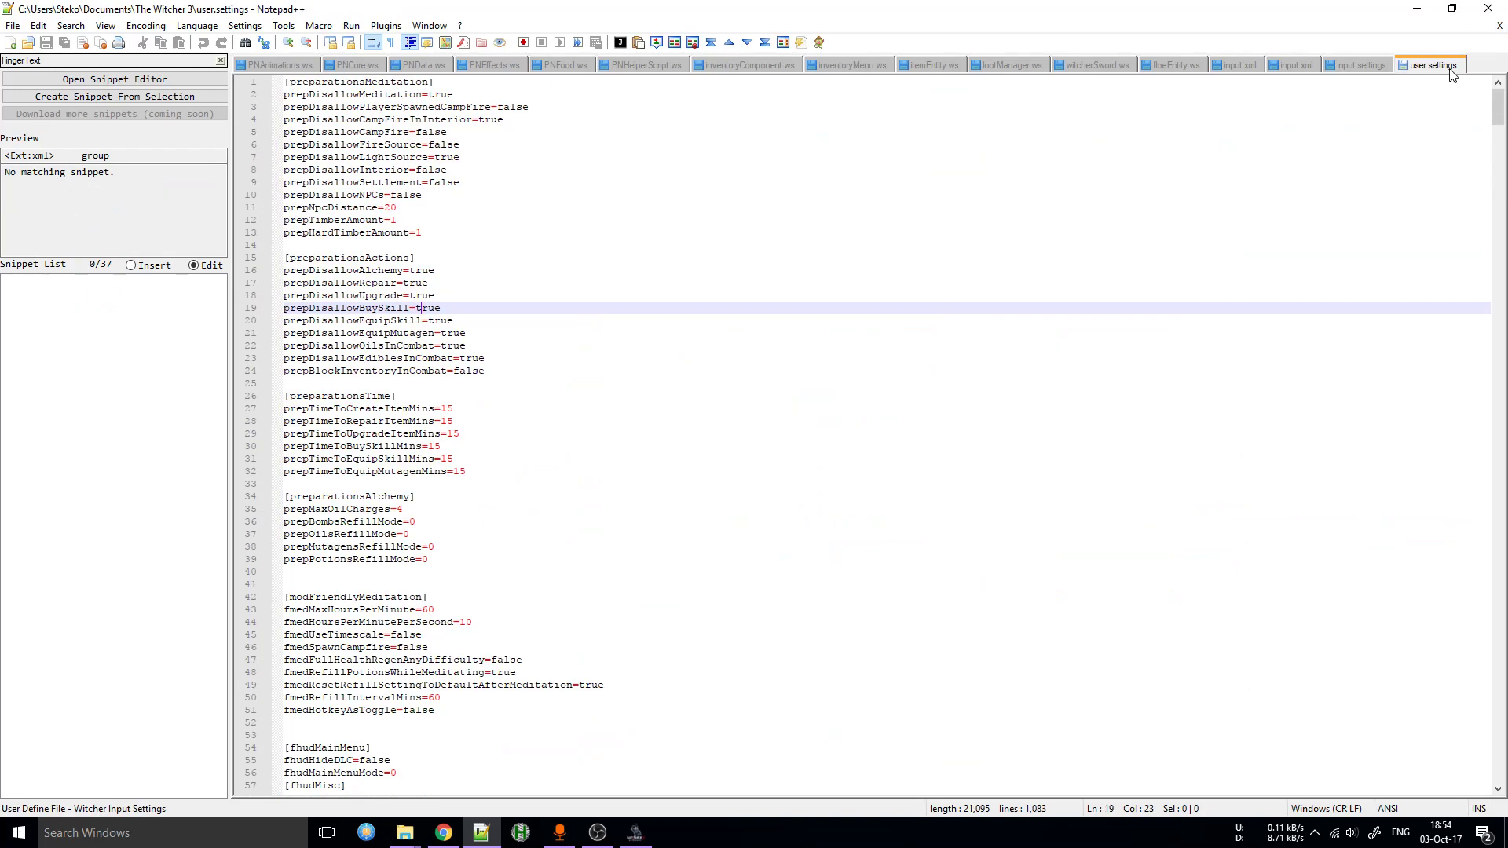
double_click(364, 82)
scroll(373, 331, down, 7)
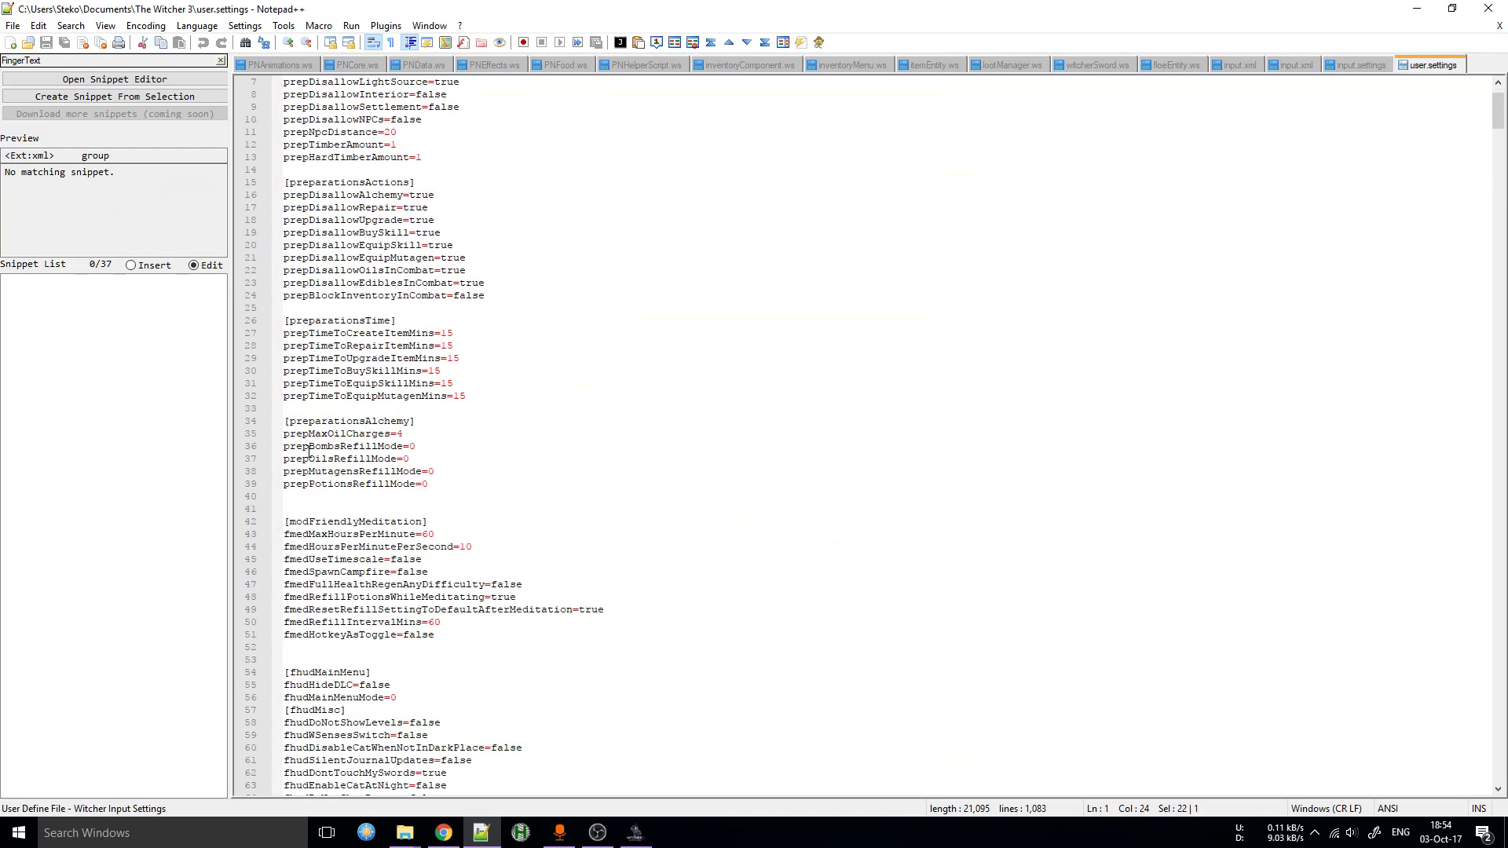
double_click(373, 331)
scroll(373, 331, down, 7)
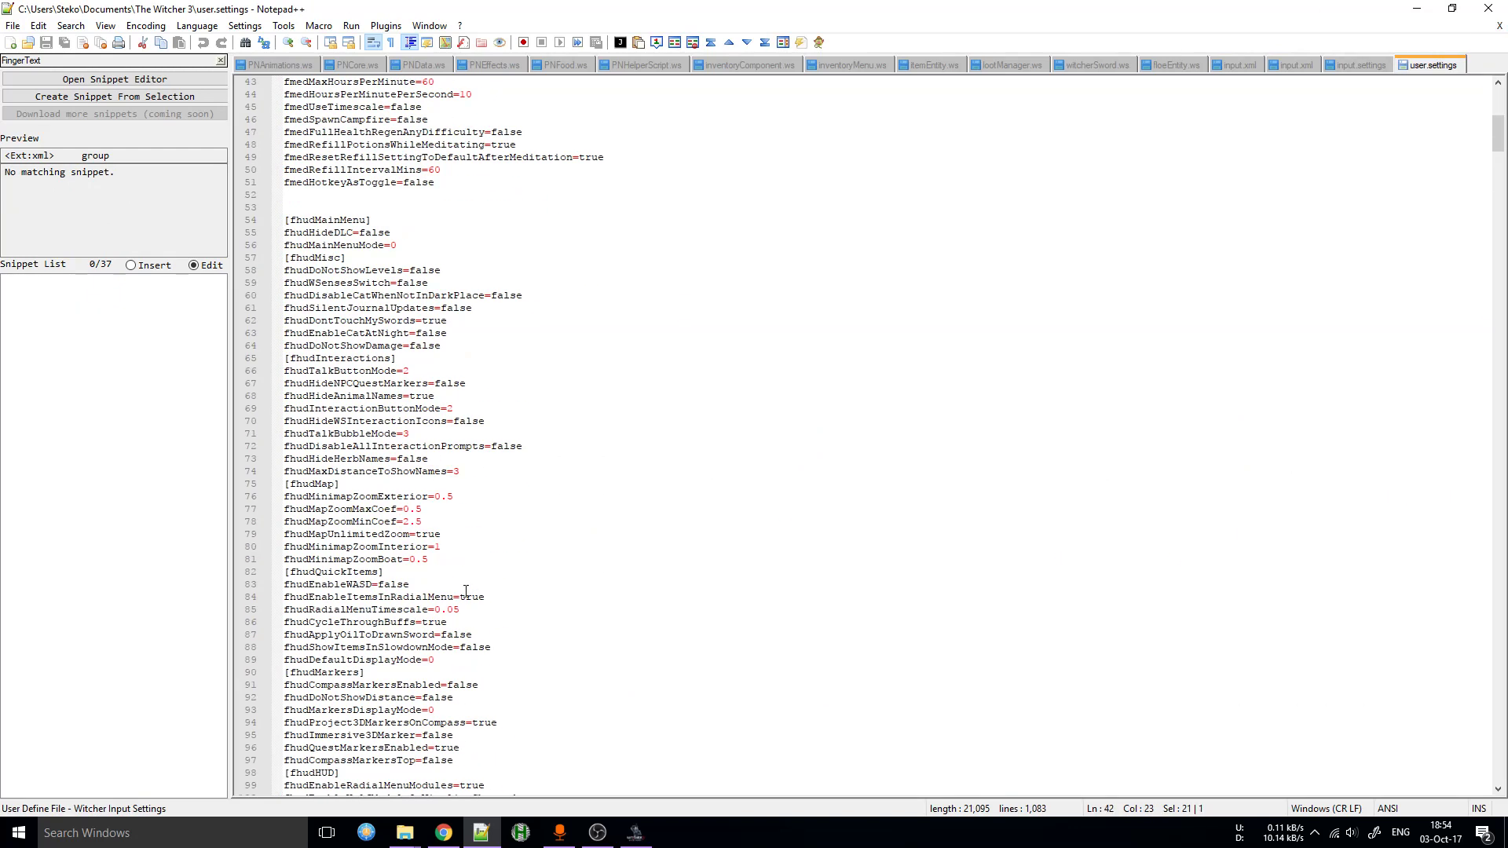
click(364, 233)
triple_click(337, 220)
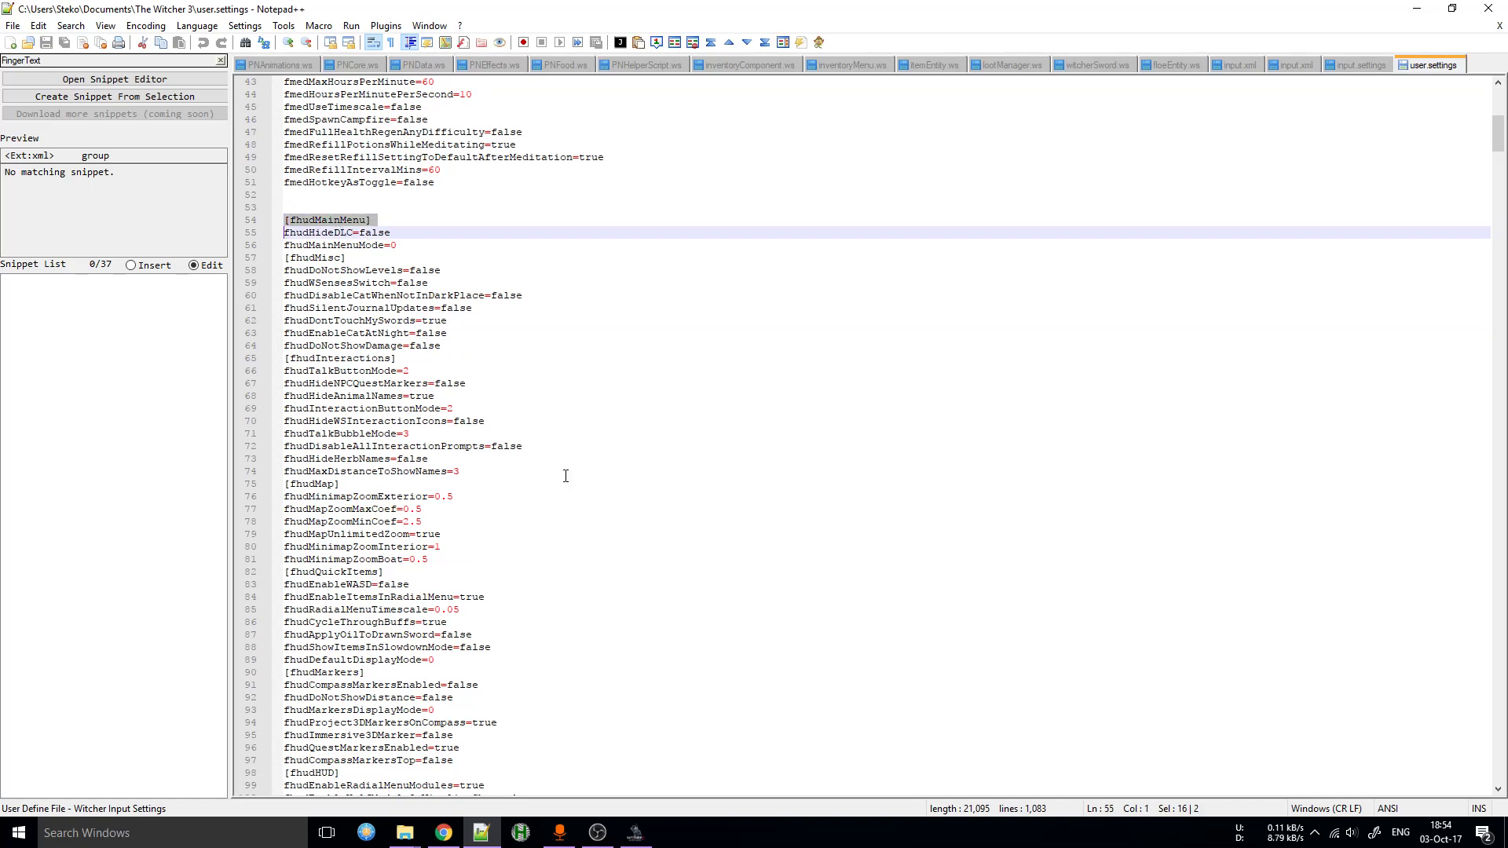
scroll(611, 506, down, 14)
scroll(611, 506, down, 3)
scroll(1453, 282, up, 7)
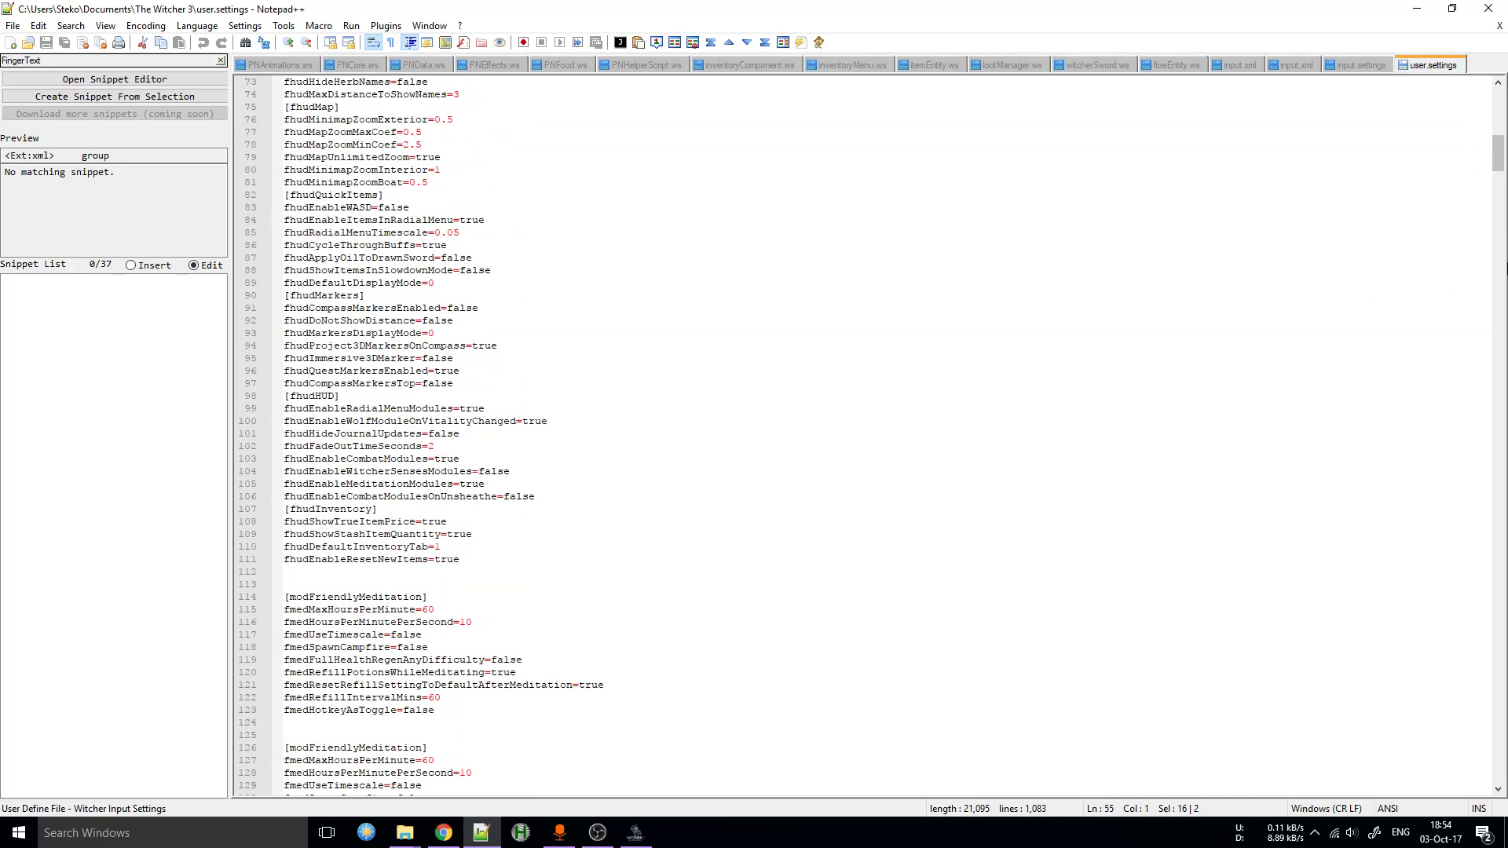
scroll(1087, 314, up, 20)
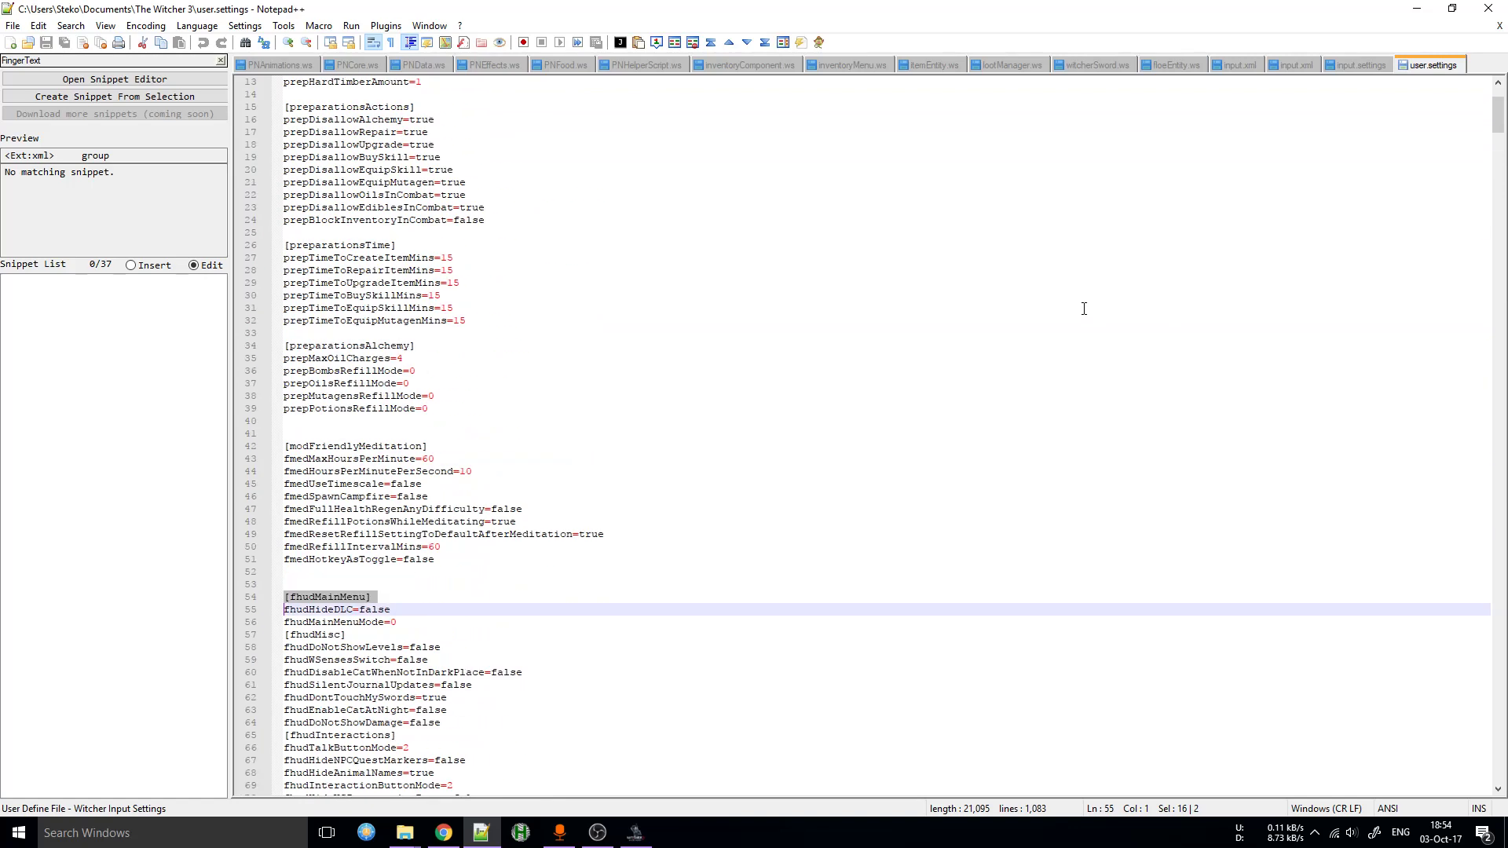
- Open input.settings and examine the custom keys added at the top of its [Diving] and [Exploration] sections
click(1367, 64)
scroll(704, 404, up, 2)
scroll(705, 404, up, 19)
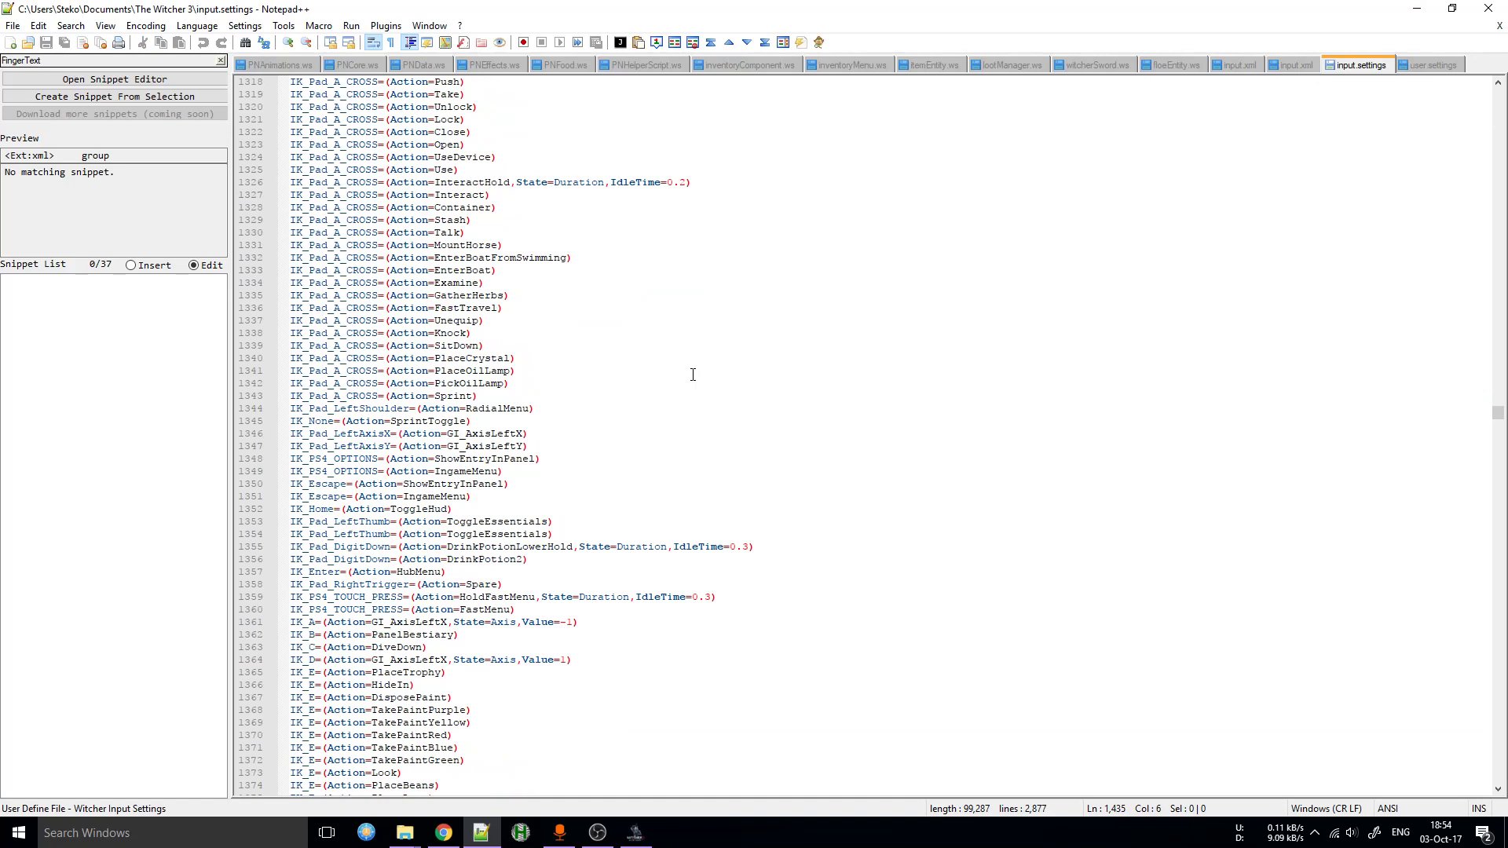
scroll(693, 374, up, 20)
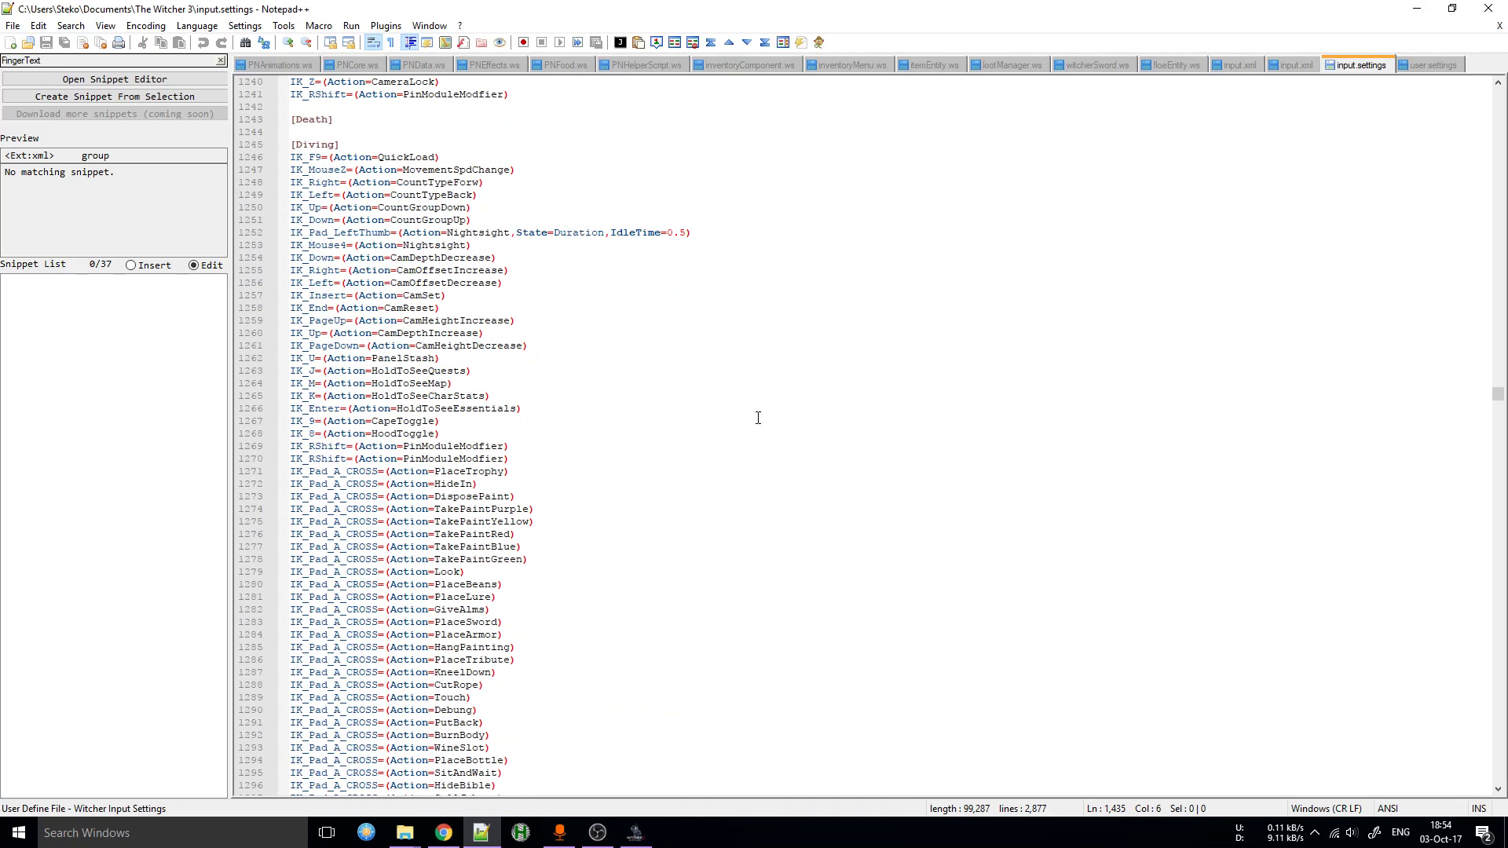
scroll(657, 427, down, 20)
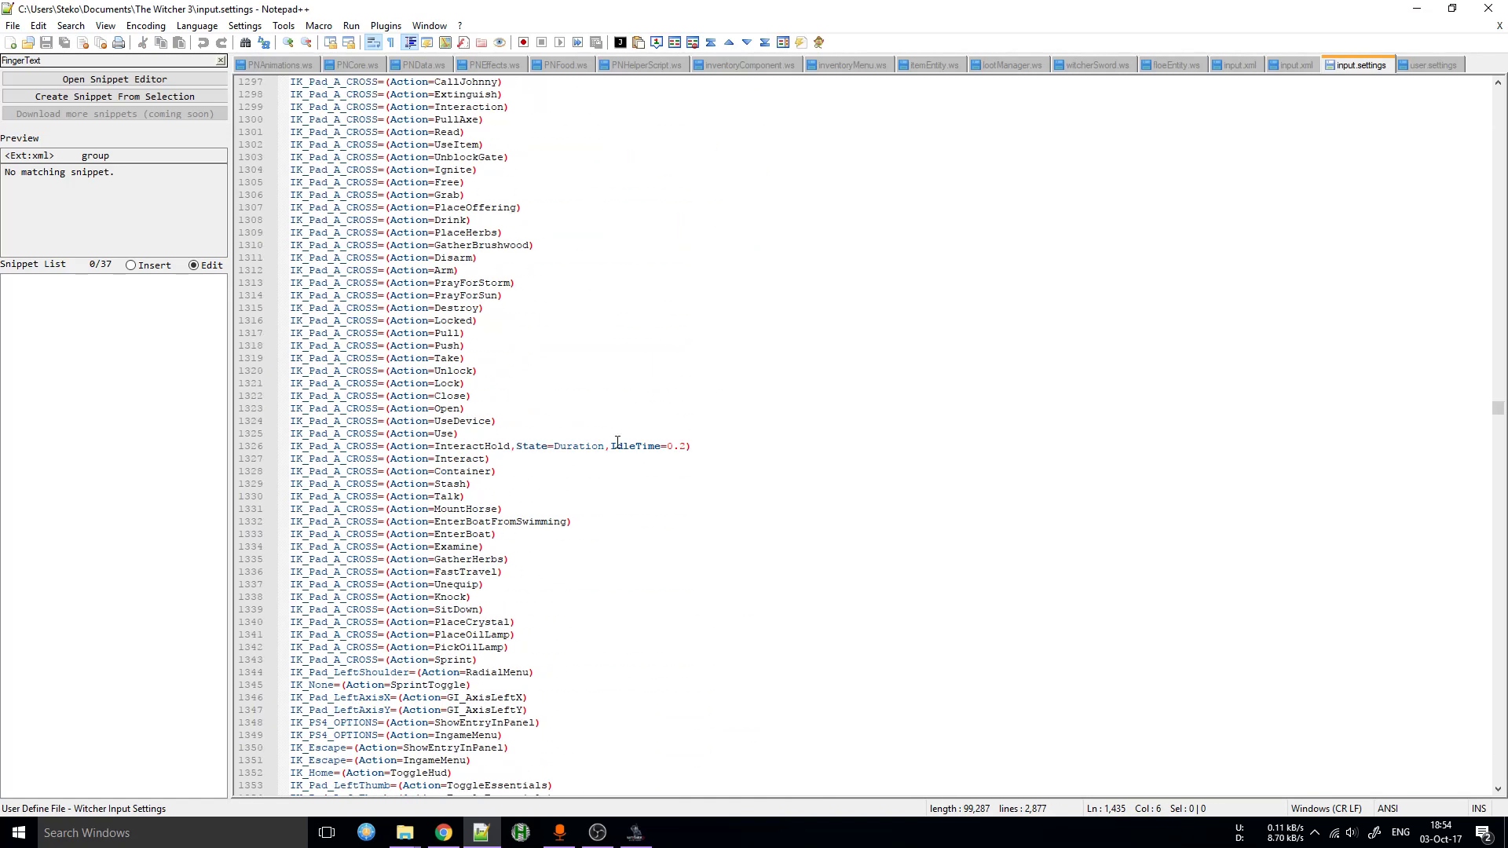
scroll(692, 479, down, 20)
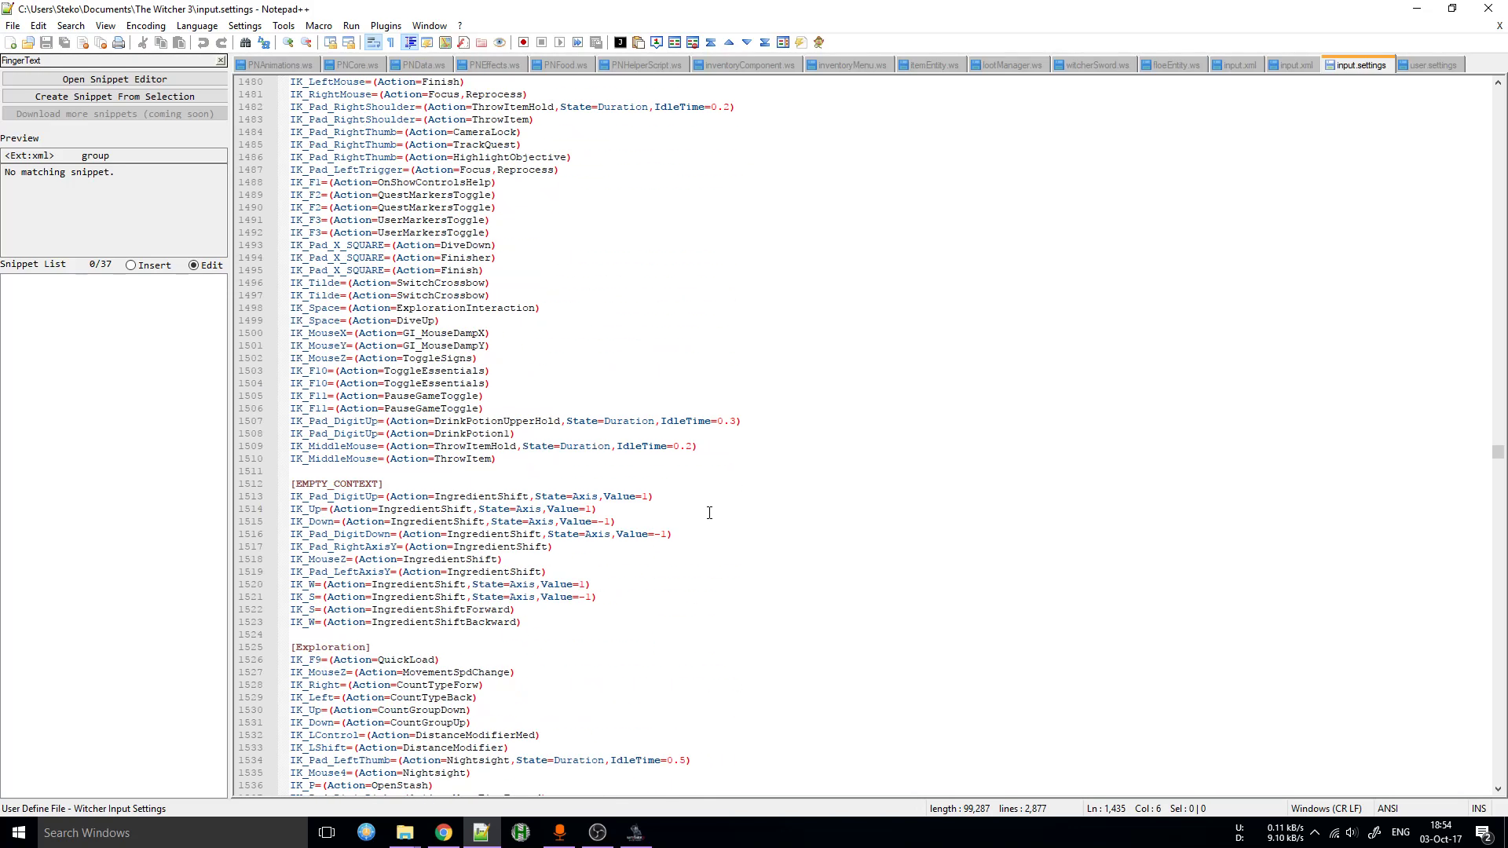
click(345, 394)
scroll(533, 458, down, 4)
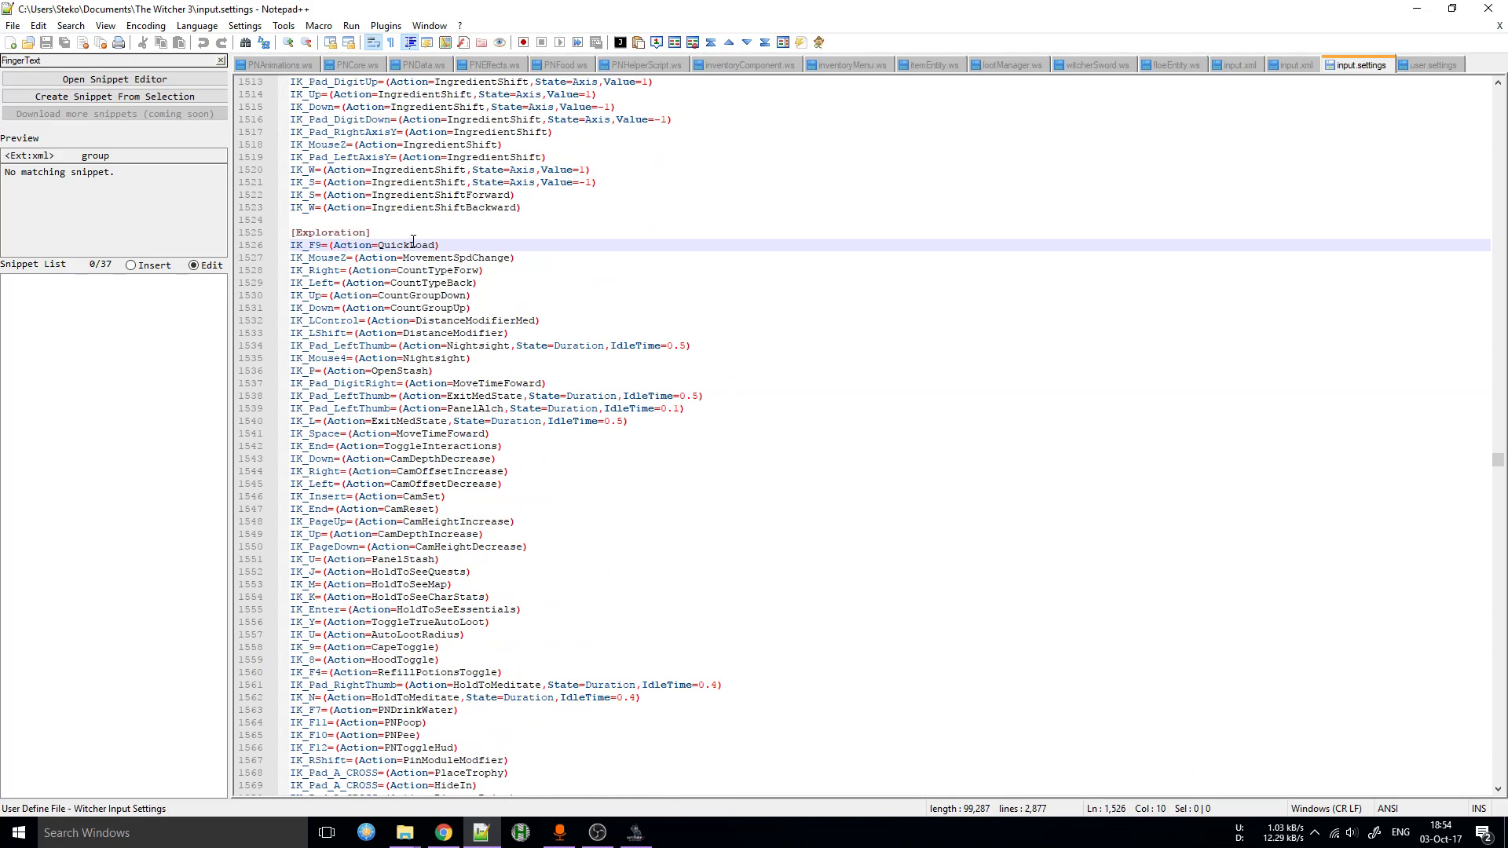
drag(412, 243, 472, 421)
click(441, 206)
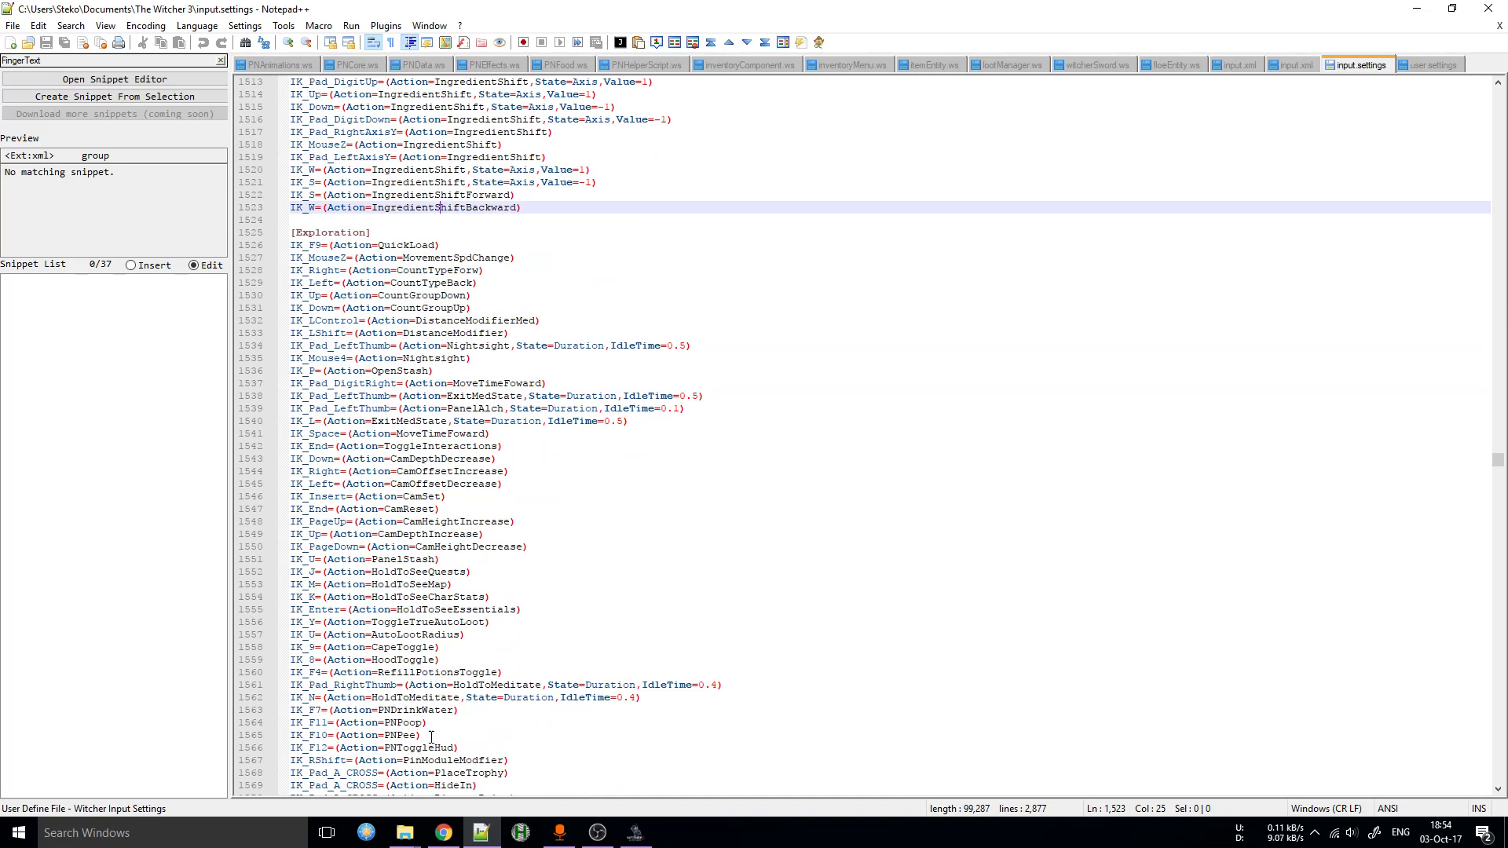
- Examine the camera, HoldToSee, AutoLootRadius, CapeToggle and HoodToggle keys in the [Exploration] section of input.settings
scroll(493, 693, down, 4)
click(410, 320)
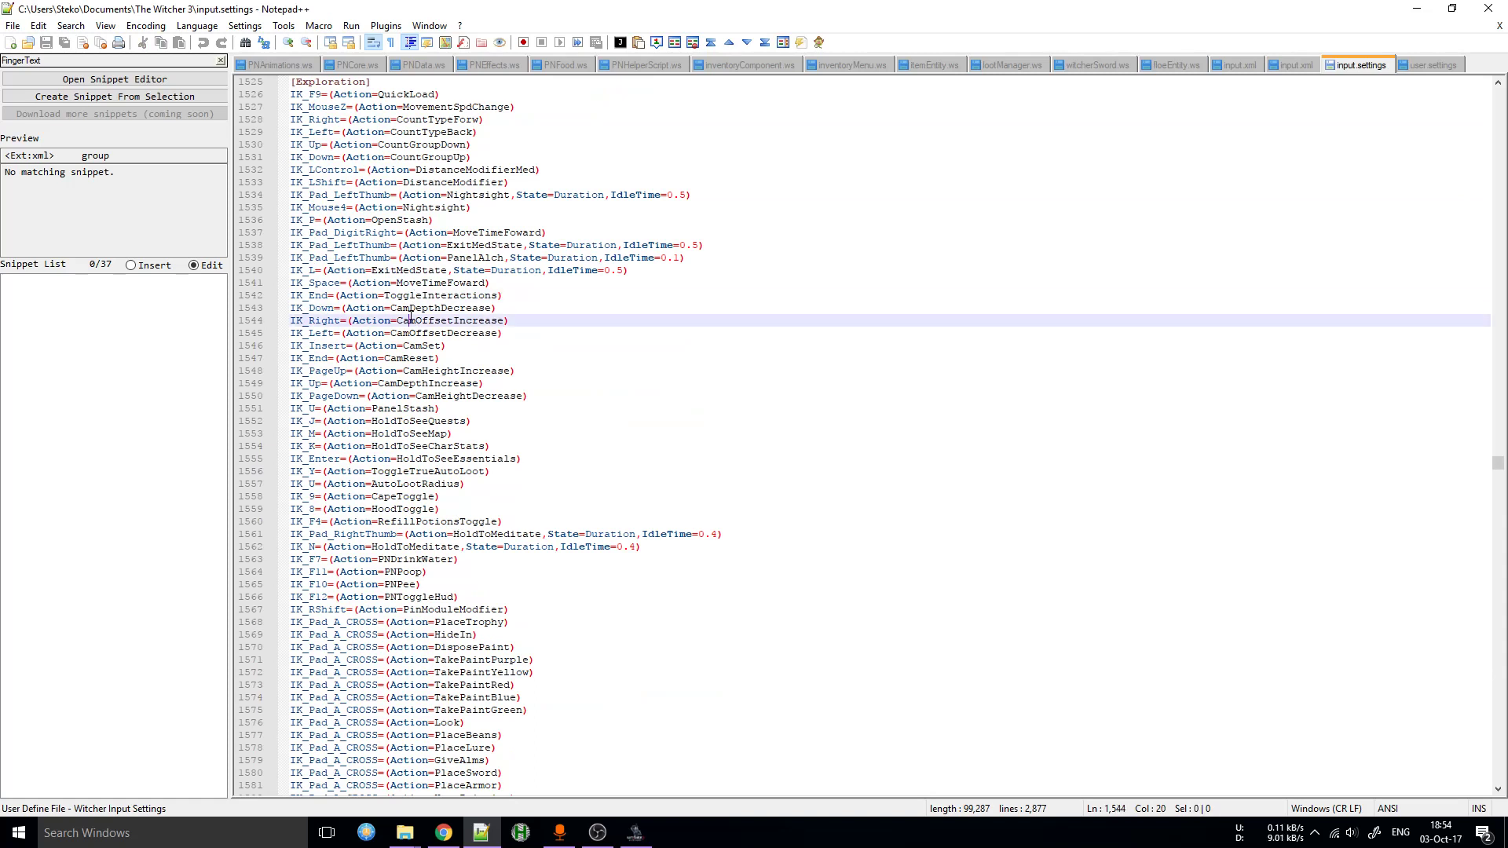
drag(410, 316, 577, 469)
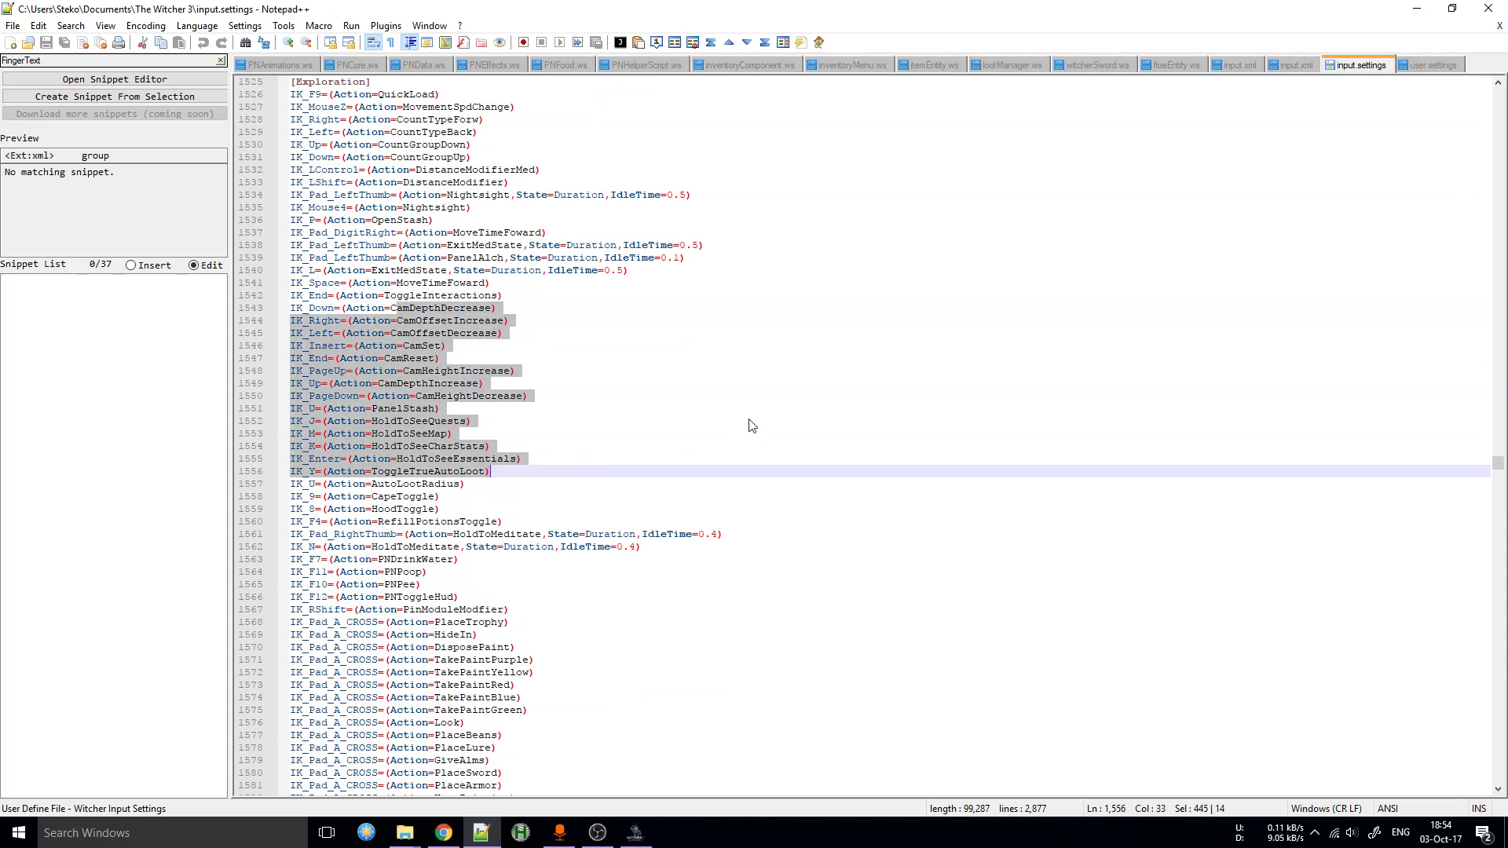
drag(397, 321, 528, 375)
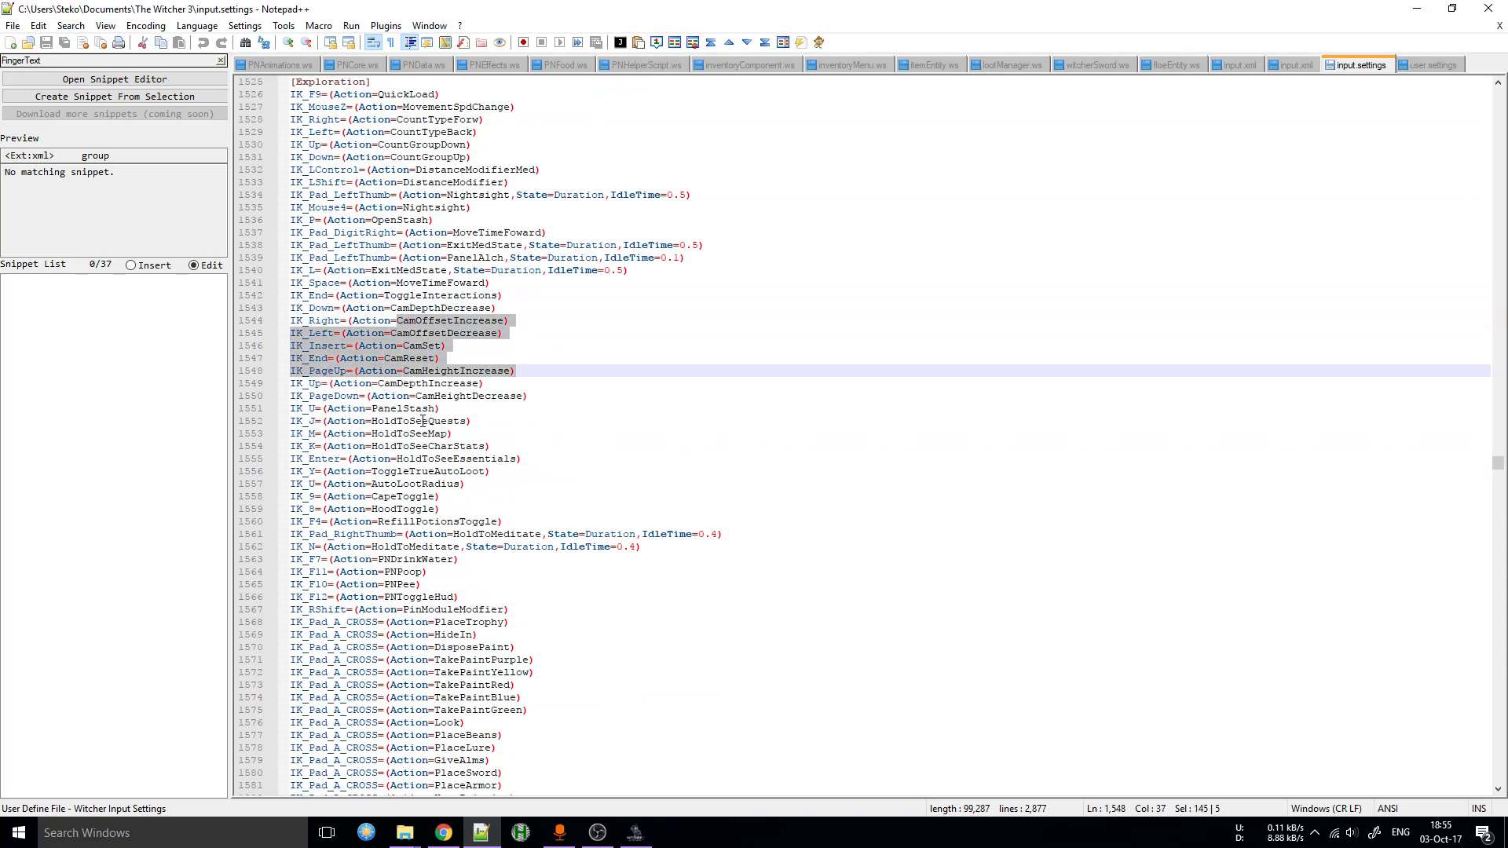
drag(399, 398, 619, 501)
click(711, 483)
drag(432, 511, 360, 496)
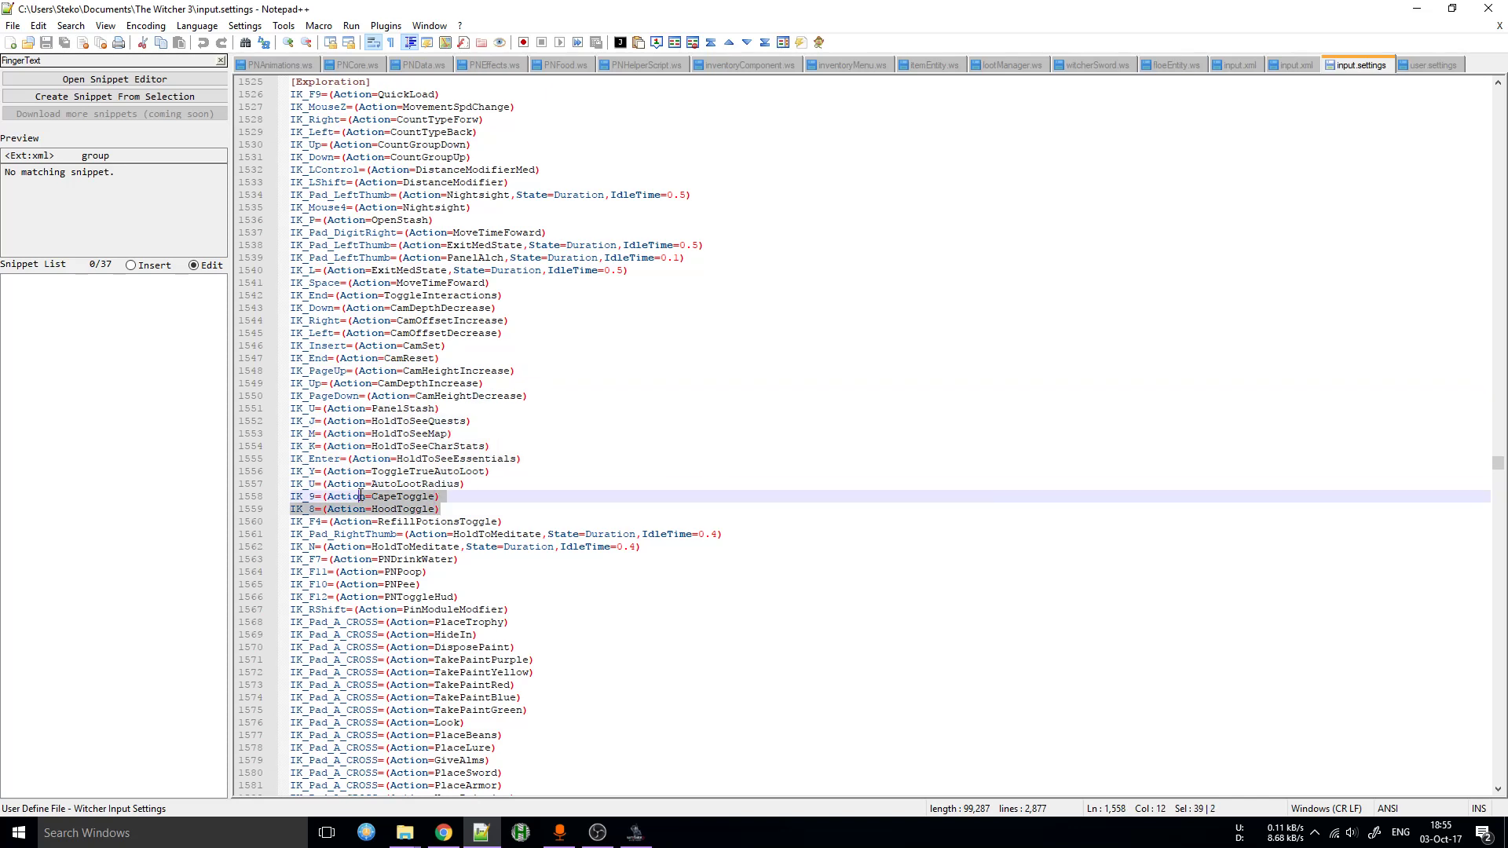
click(603, 488)
scroll(713, 546, down, 7)
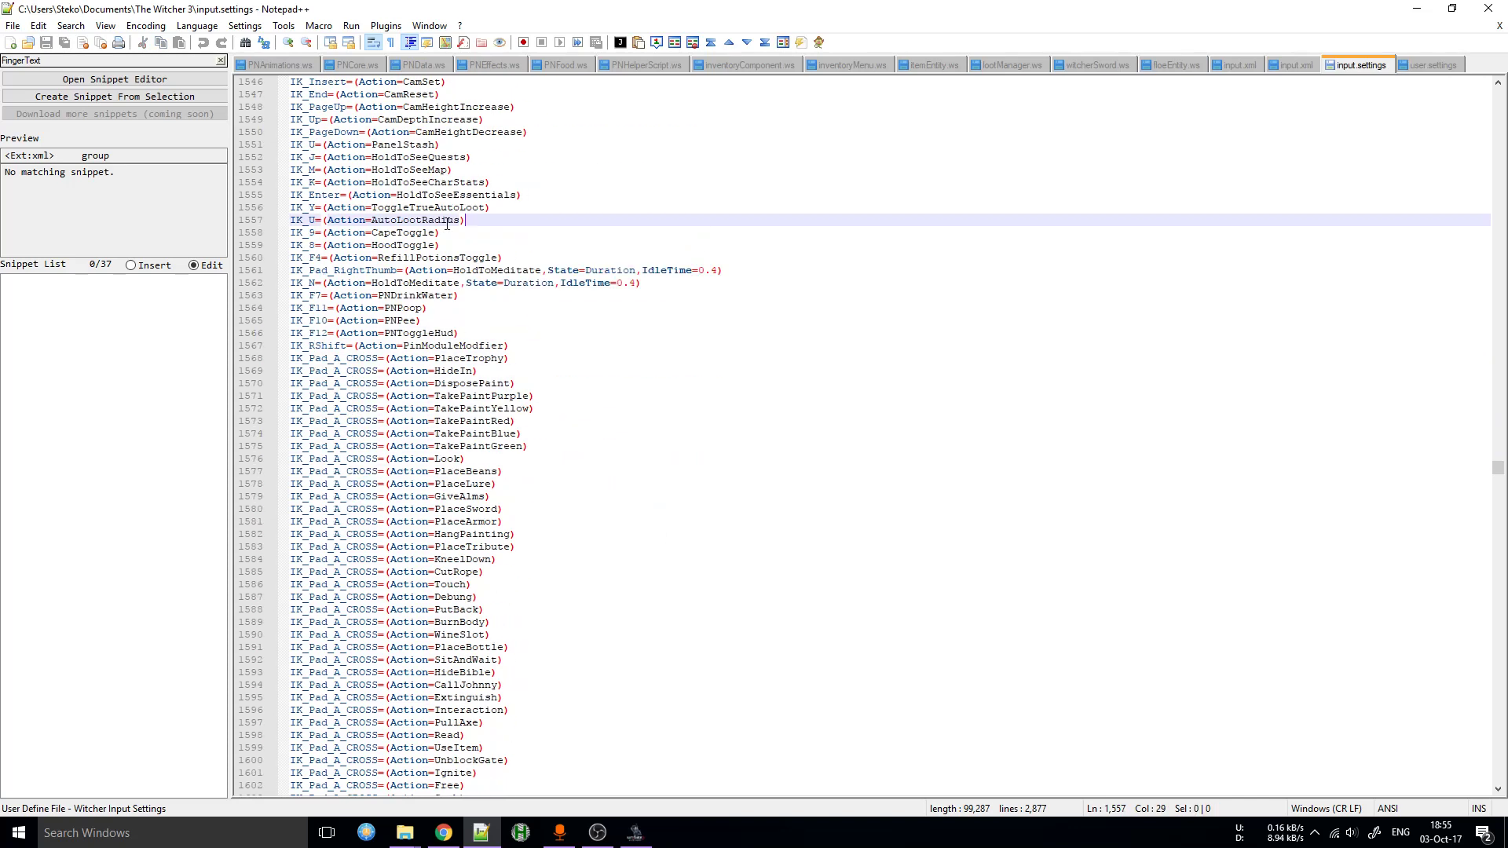
drag(469, 221, 335, 221)
click(503, 222)
- Return to Witcher 3 Mod Installer and uninstall every listed mod from modAnimations through modWitchereye, confirming the removal
click(1488, 8)
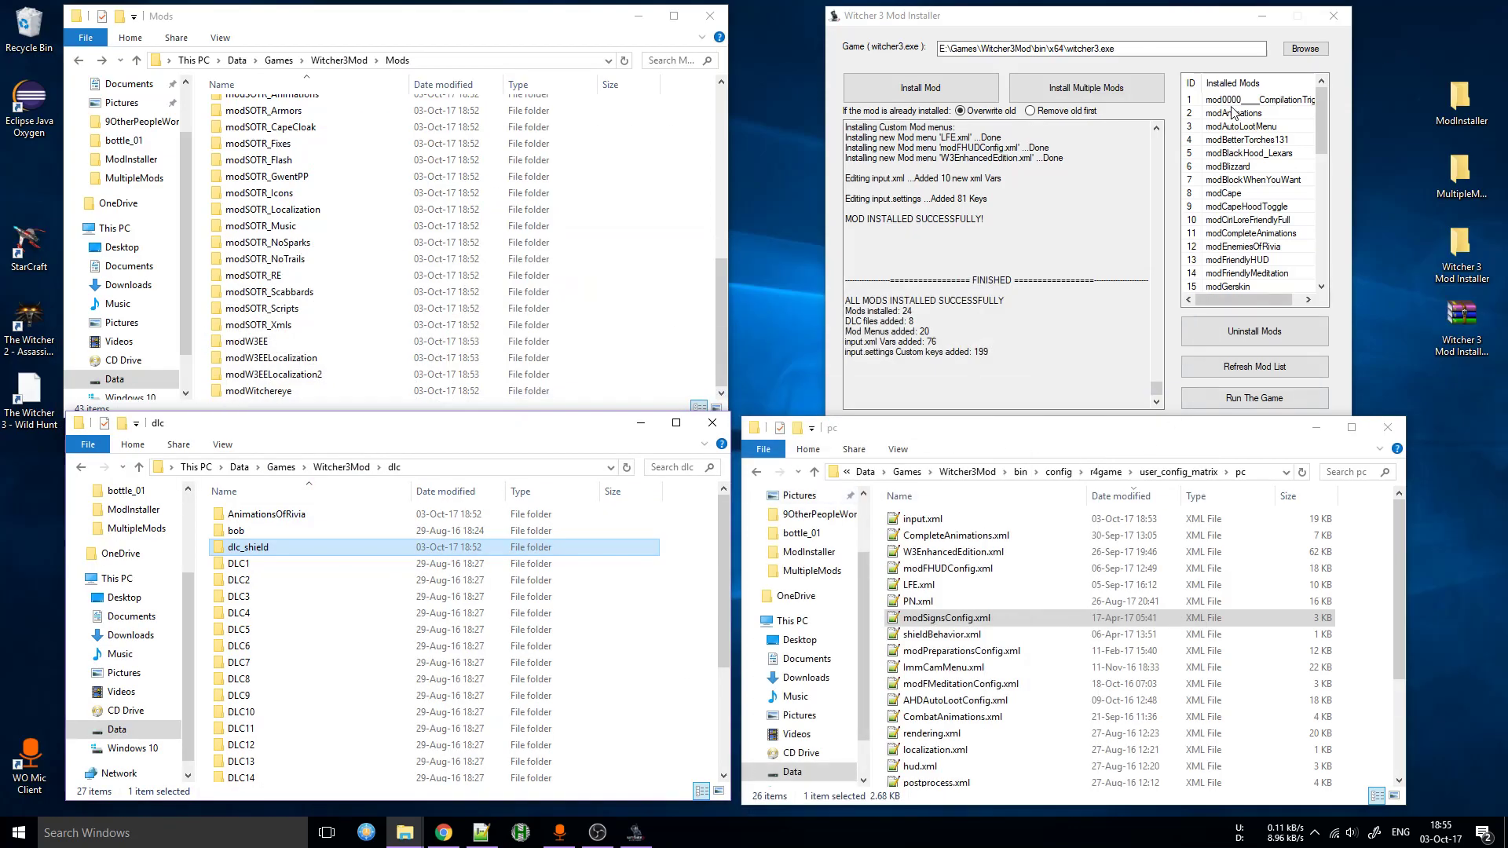
click(1232, 110)
scroll(1270, 198, down, 9)
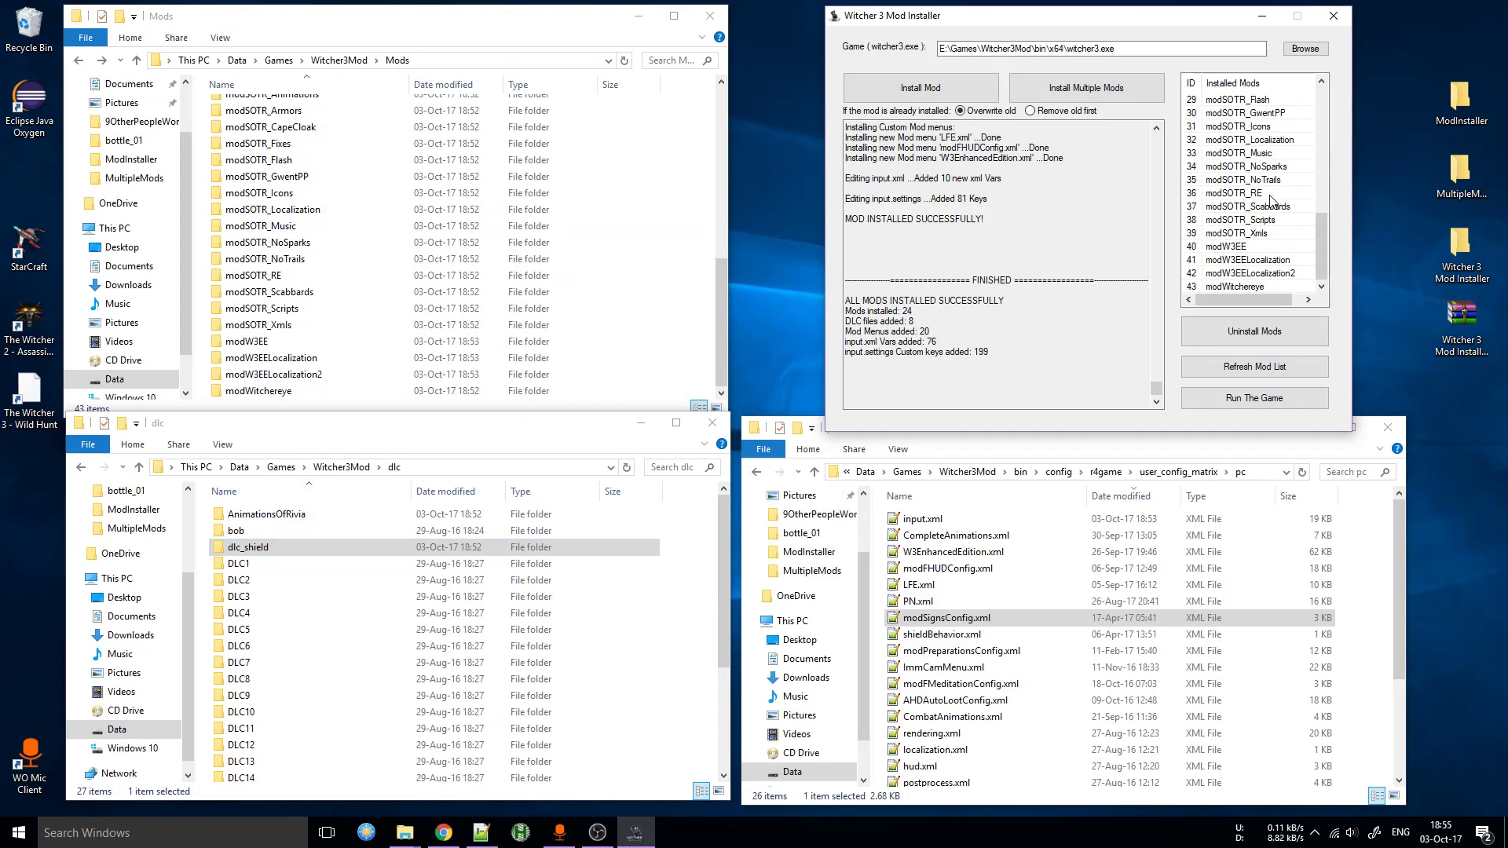
shift+click(1269, 288)
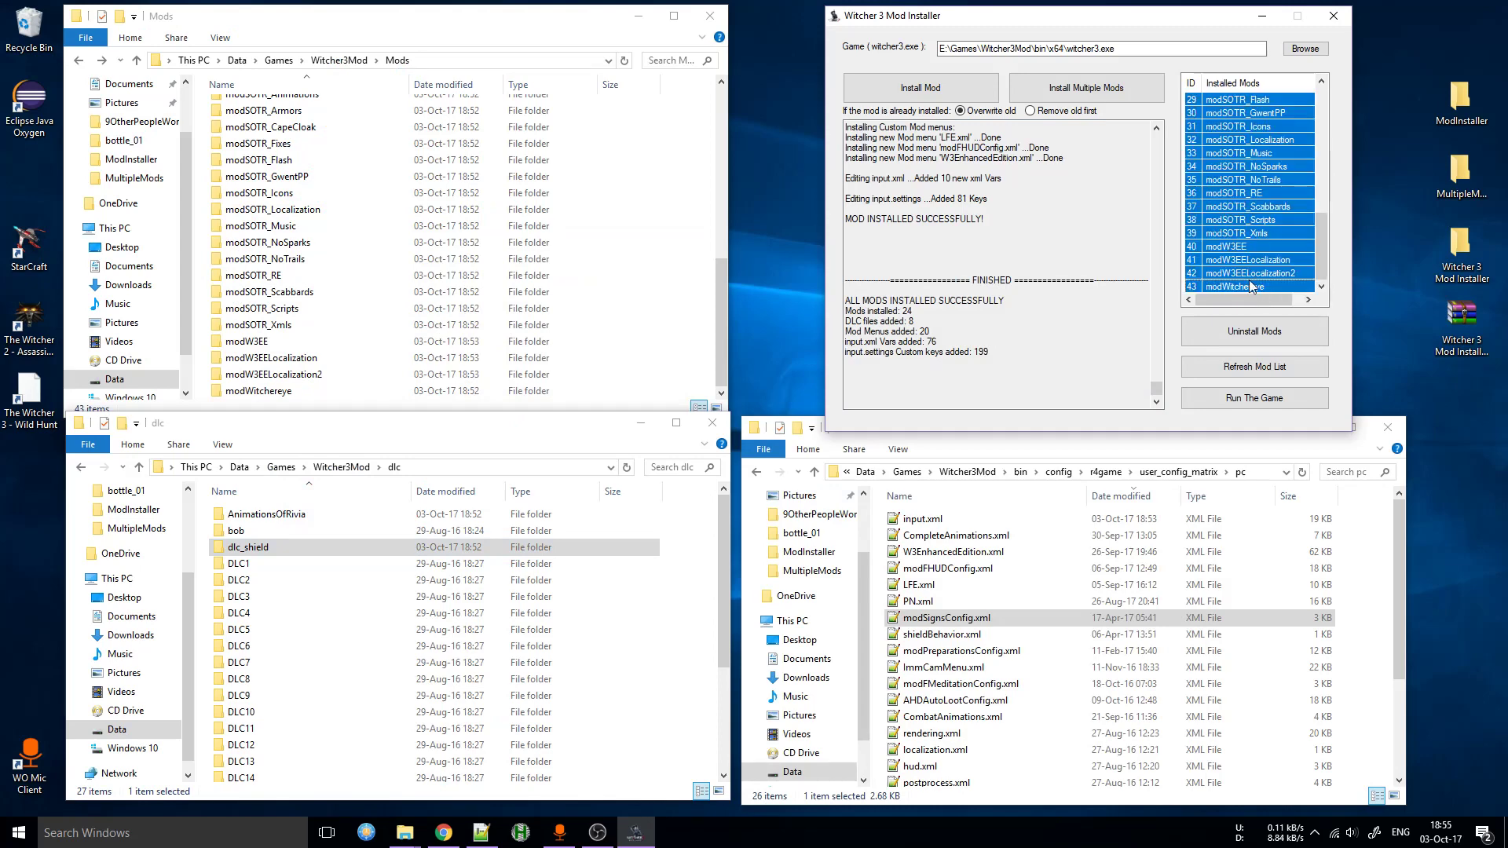
scroll(1245, 263, up, 10)
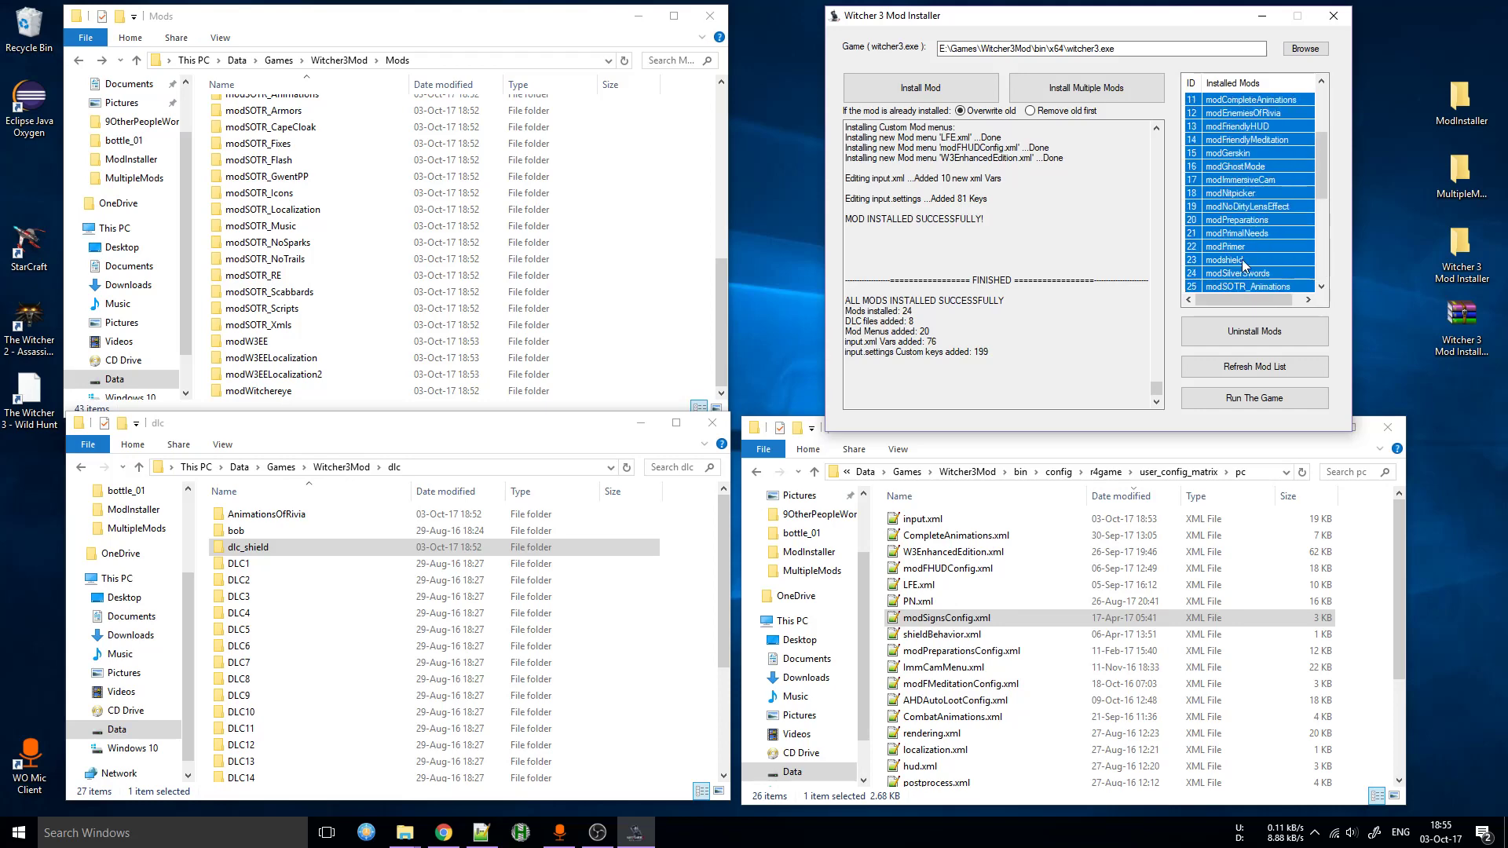
click(1257, 332)
click(774, 472)
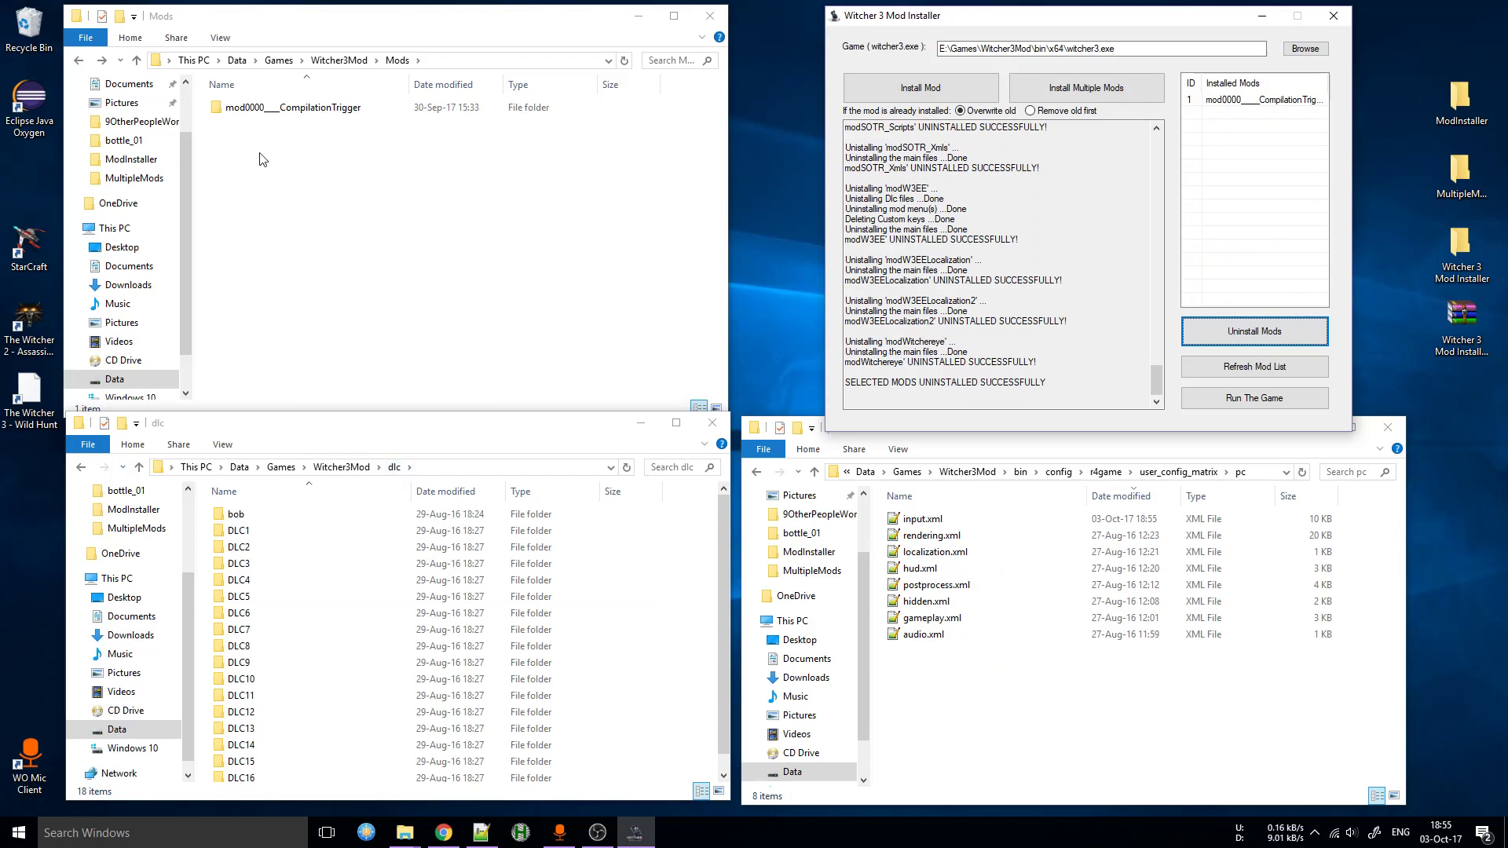
- Check the remaining contents of the Mods, pc and dlc folders after the uninstall
drag(208, 119, 580, 516)
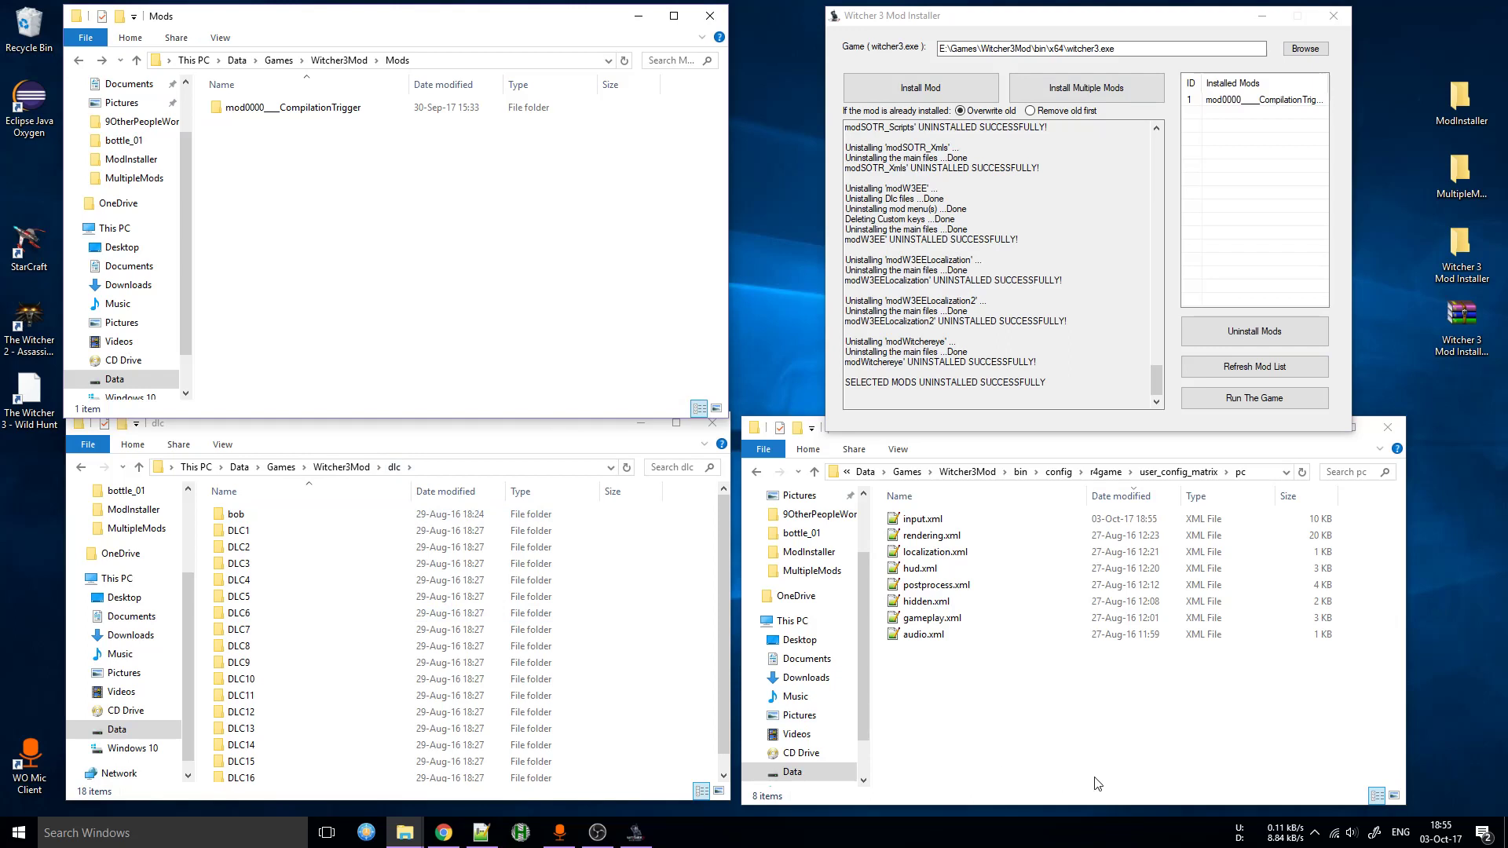
drag(1117, 774, 888, 510)
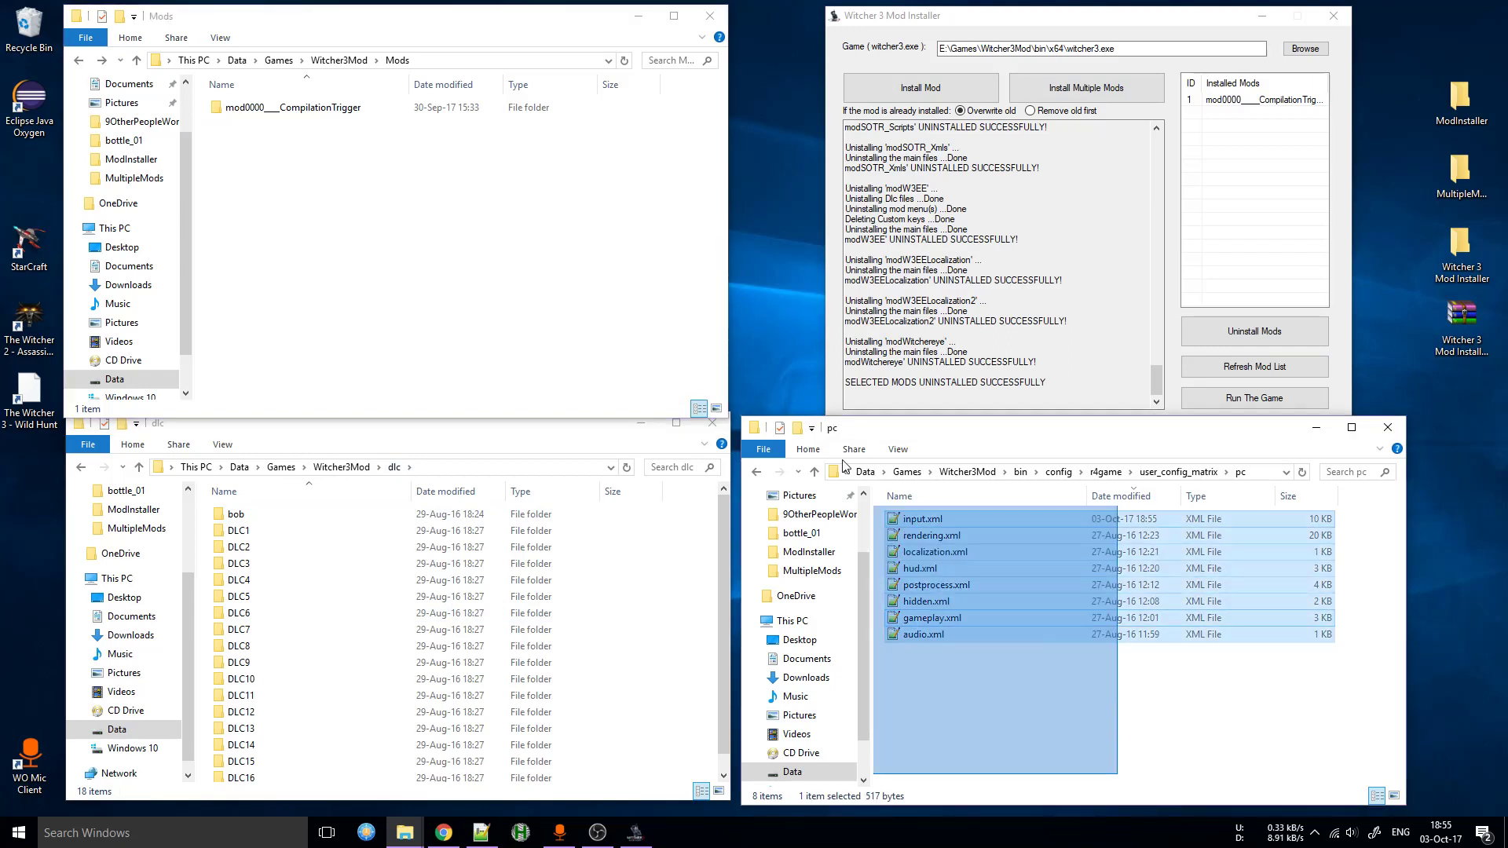
click(255, 662)
scroll(262, 637, down, 1)
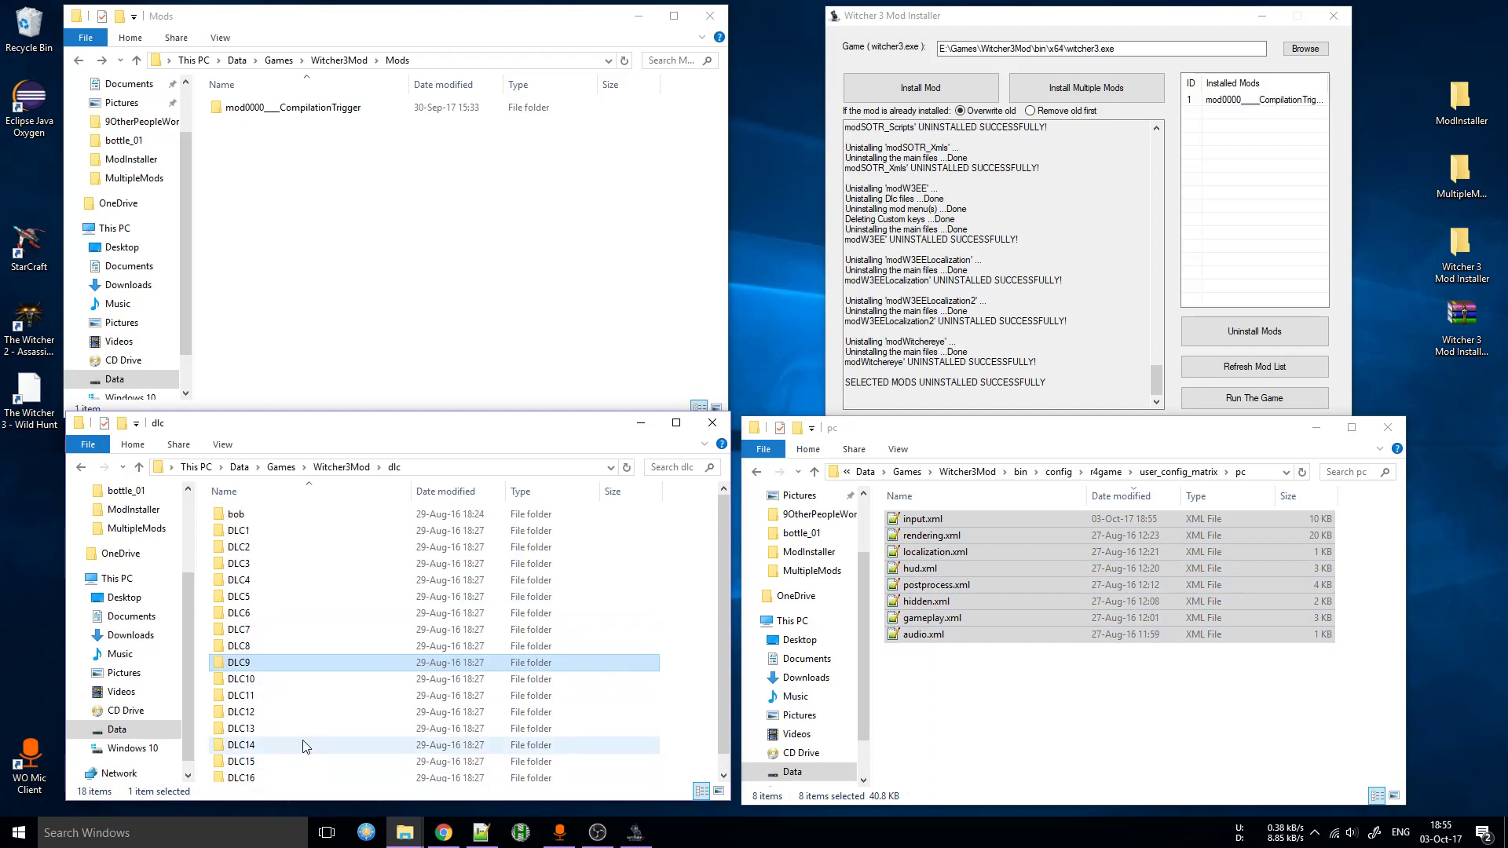
scroll(297, 743, up, 1)
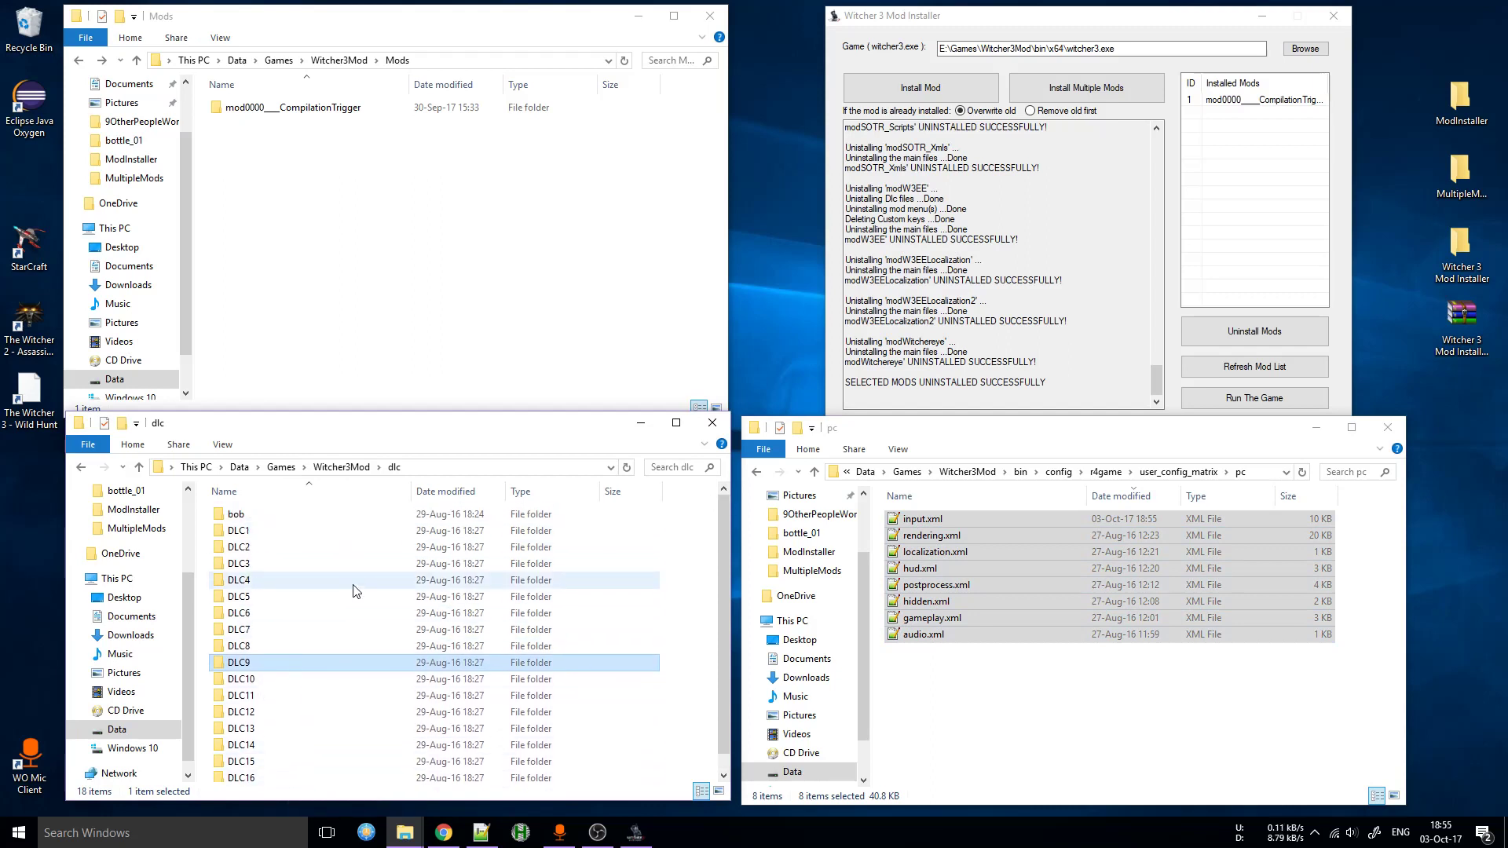
click(1084, 735)
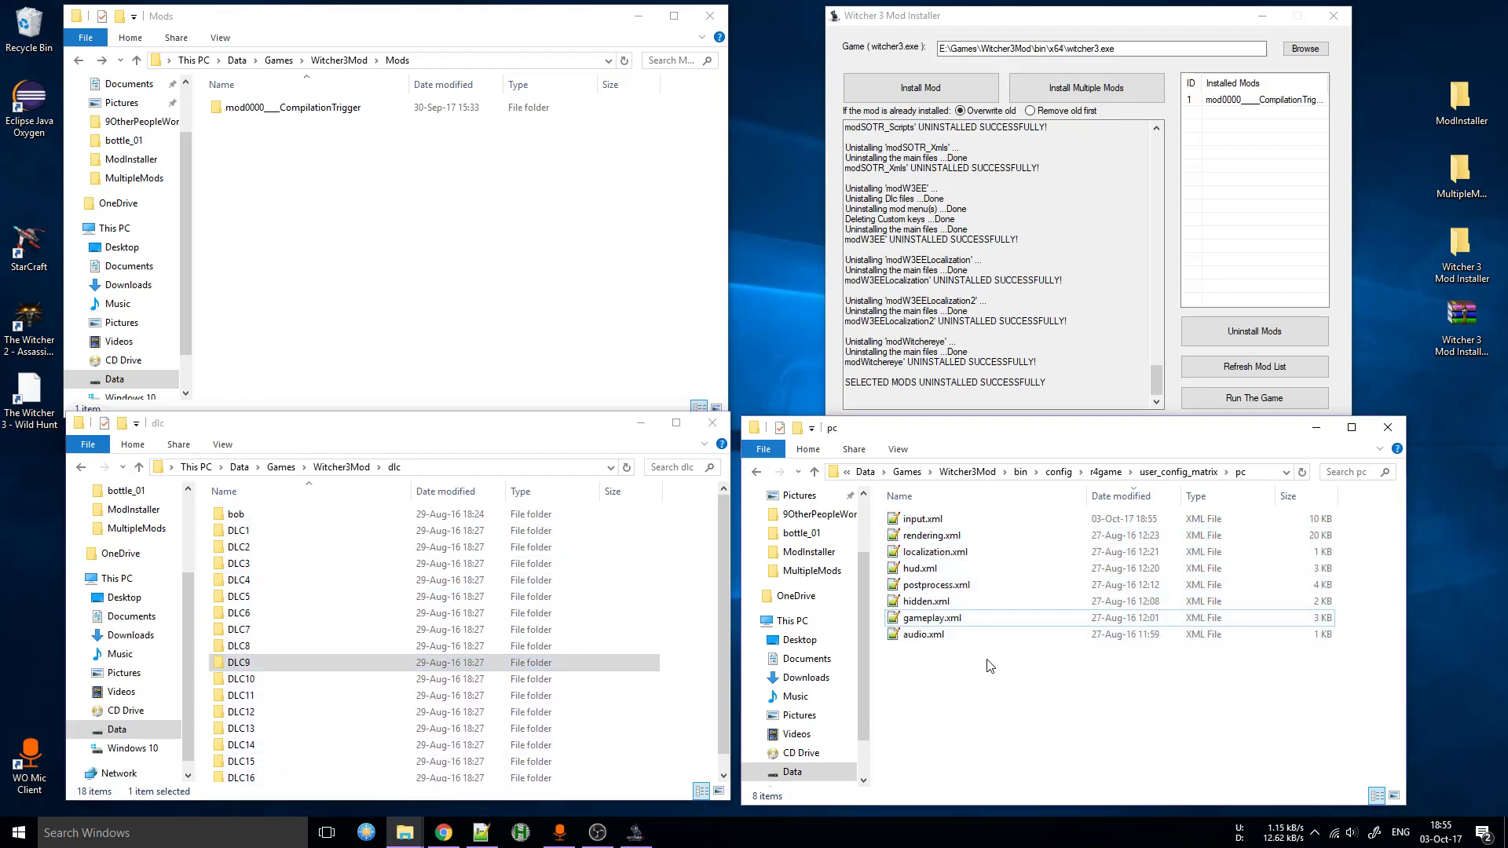
- Switch to Notepad++, reload the modified input.xml and check the lines above and around [BASE_CharacterMovement] for leftover mod Vars
click(481, 833)
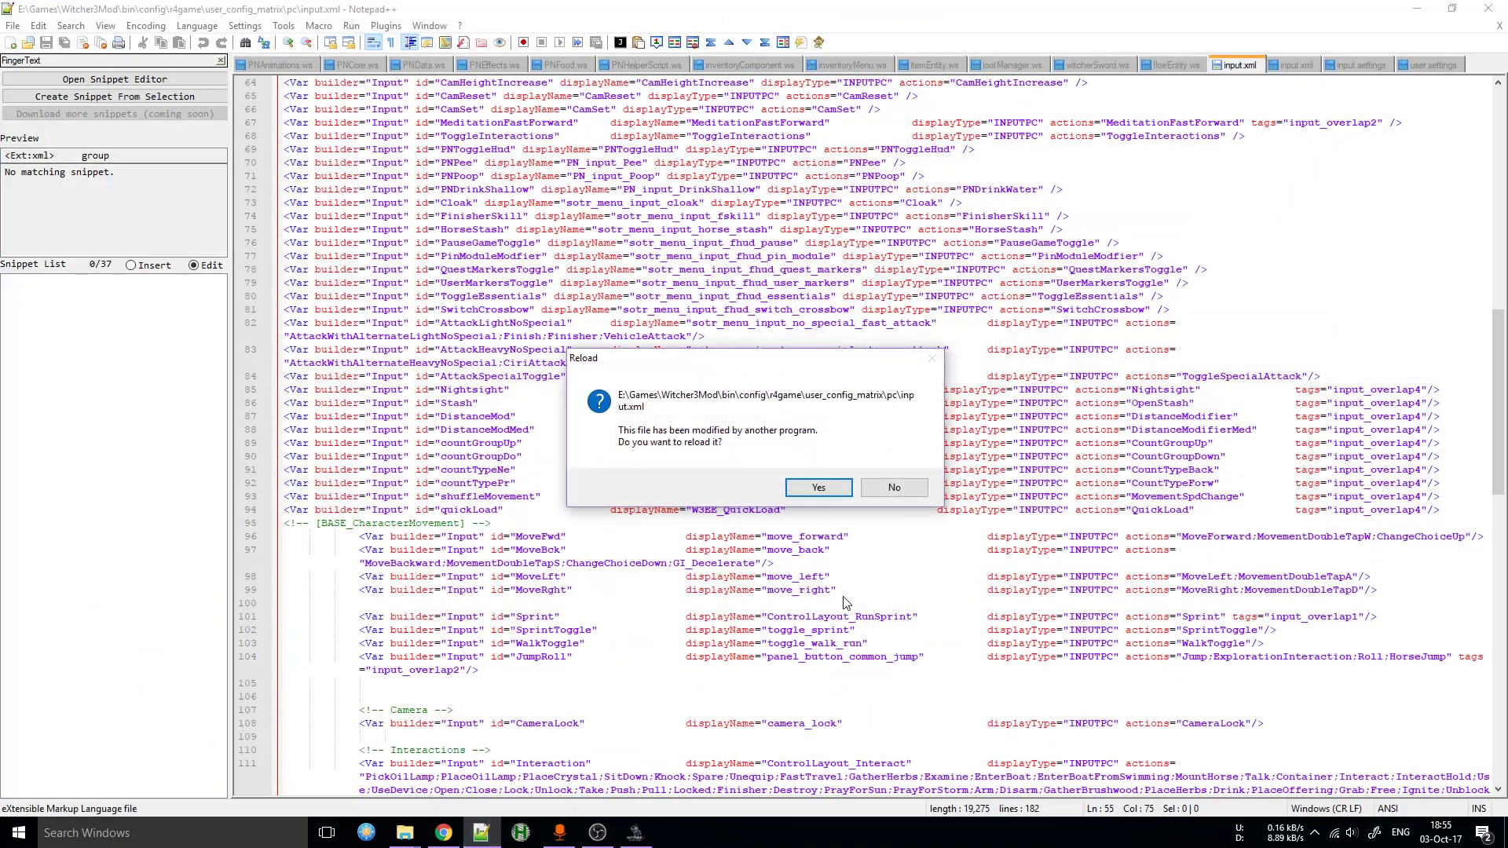
click(818, 487)
scroll(666, 588, up, 15)
scroll(667, 588, up, 4)
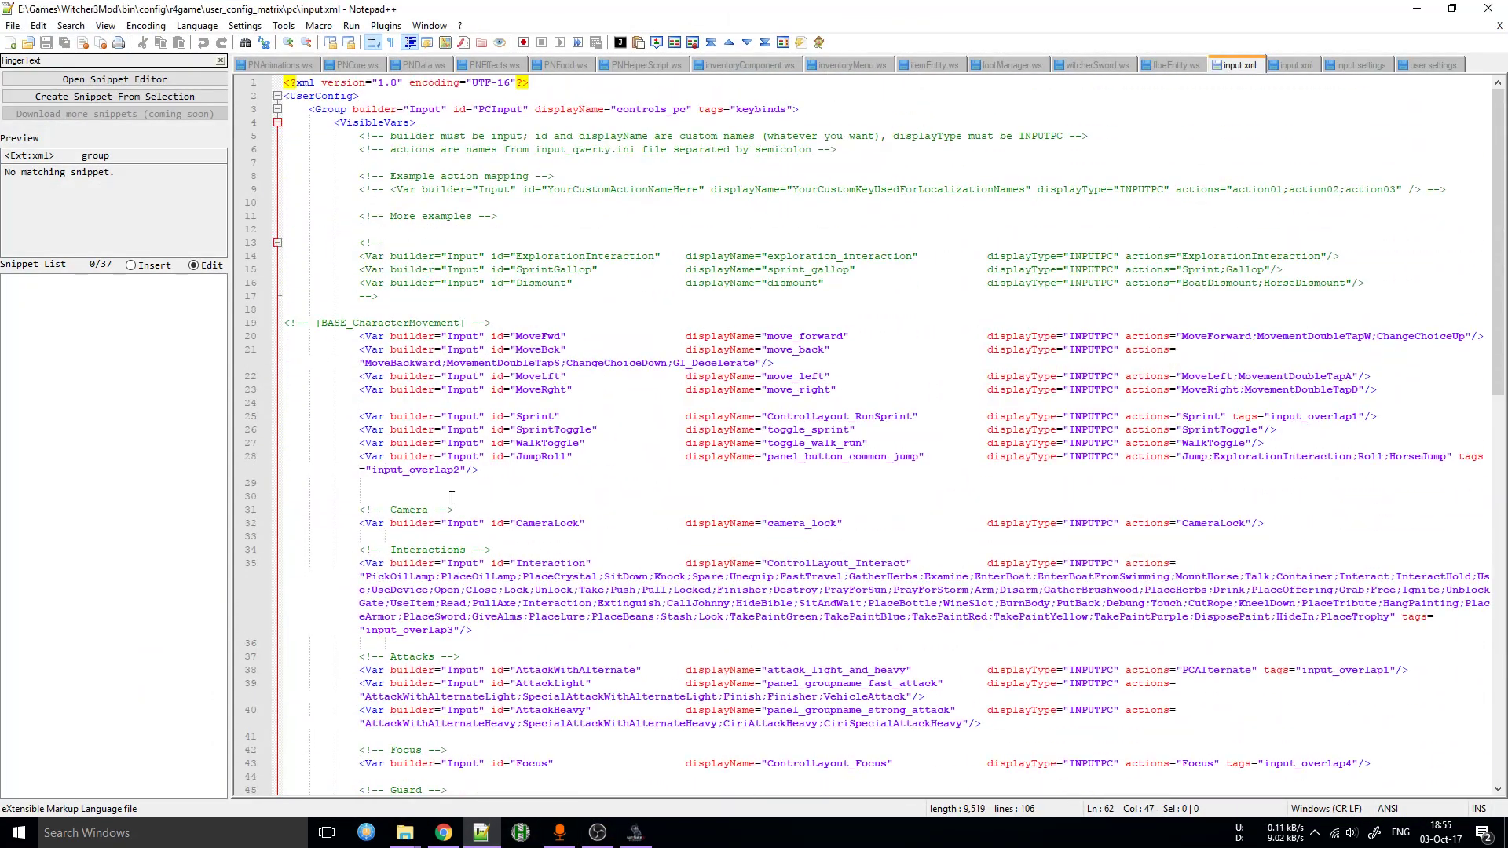
drag(378, 458, 585, 190)
click(415, 389)
drag(320, 320, 415, 150)
click(573, 335)
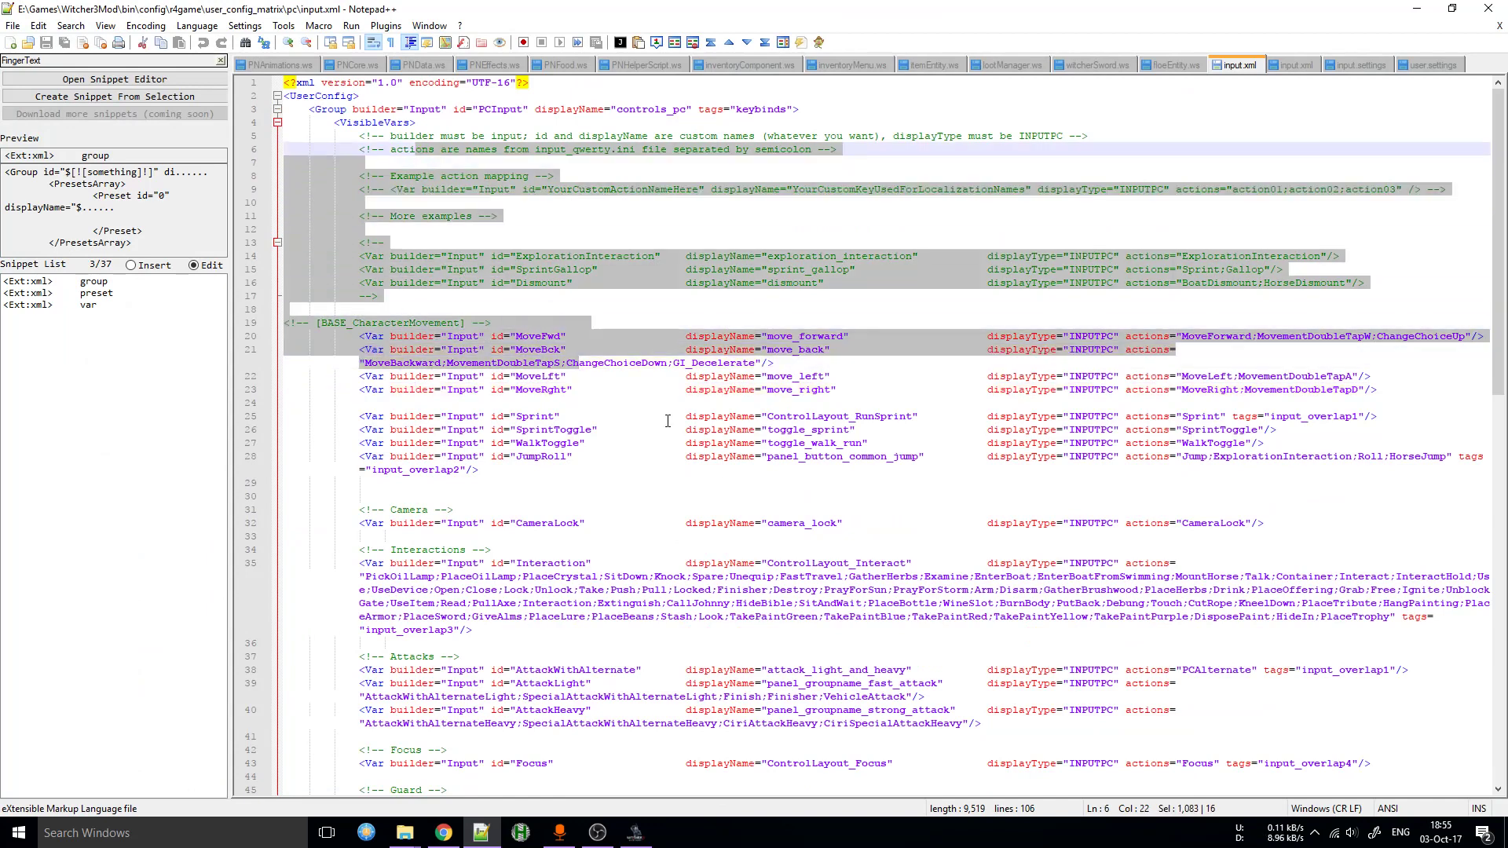
click(788, 385)
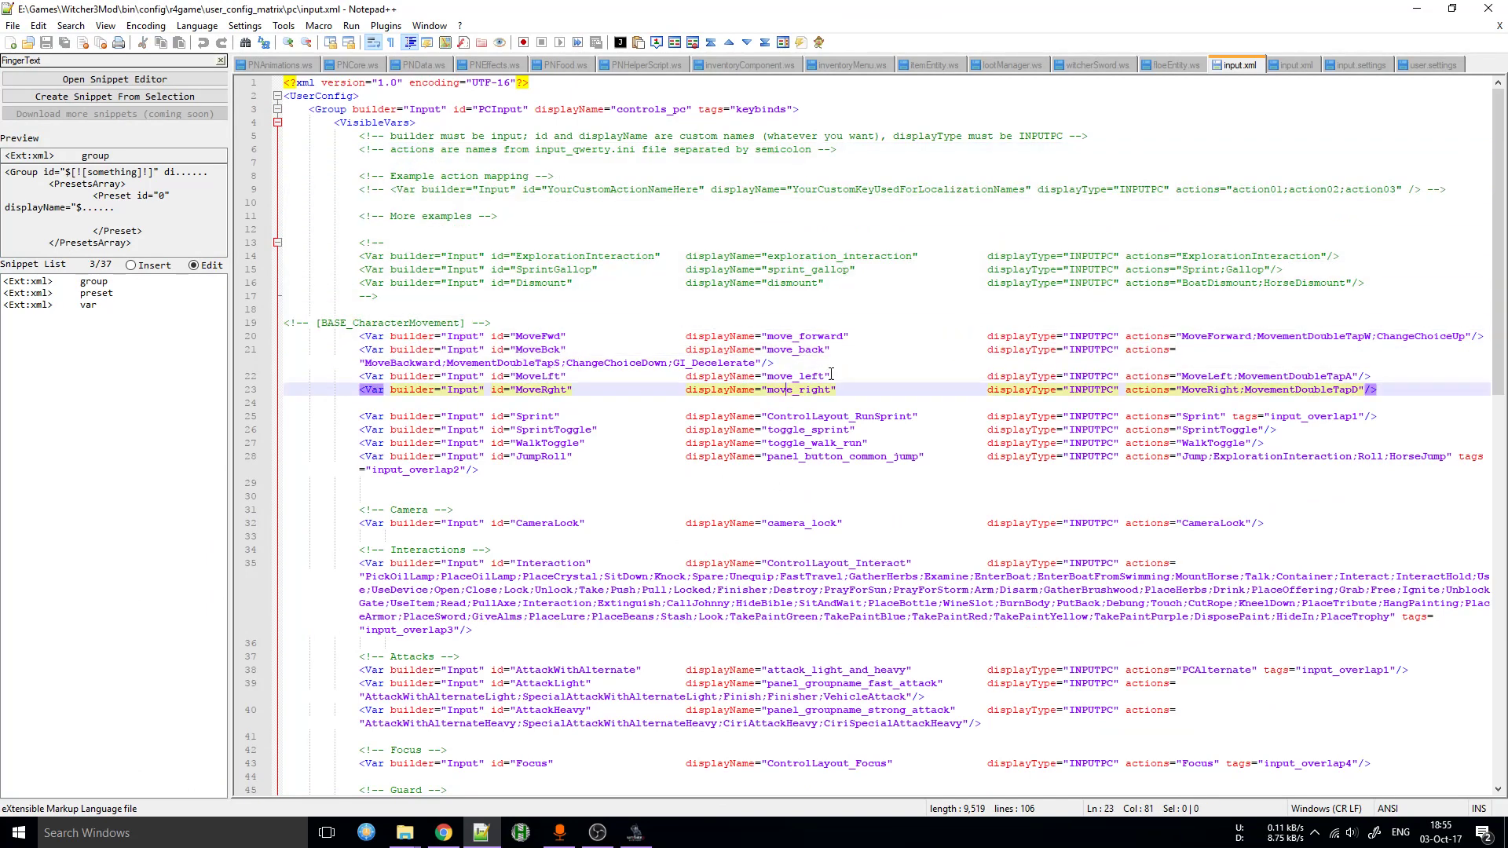
- Dismiss Notepad++ and close the pc, dlc and Mods folder windows
click(1430, 8)
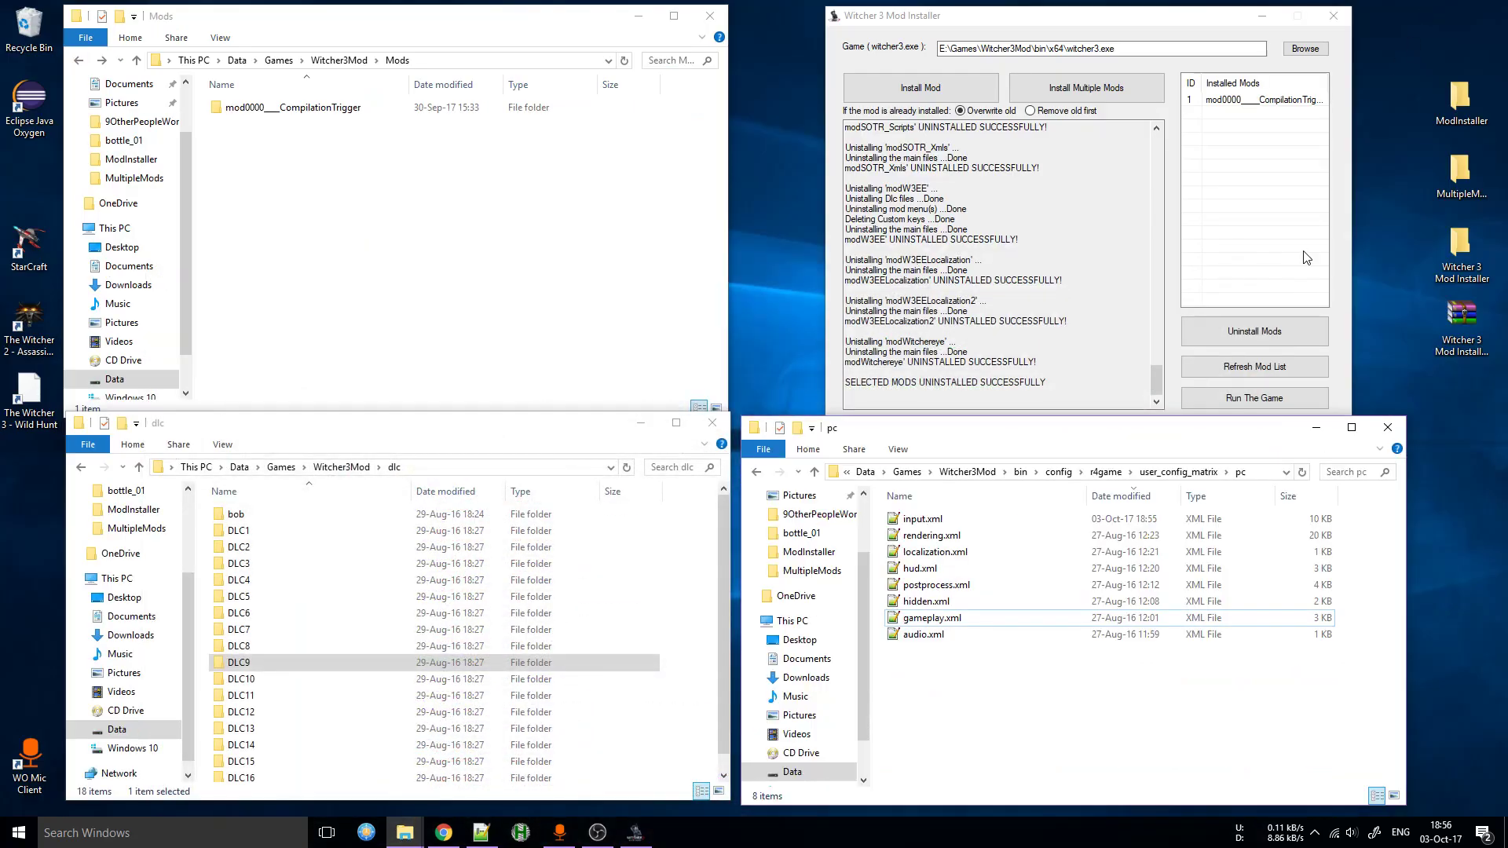
key(alt+F4)
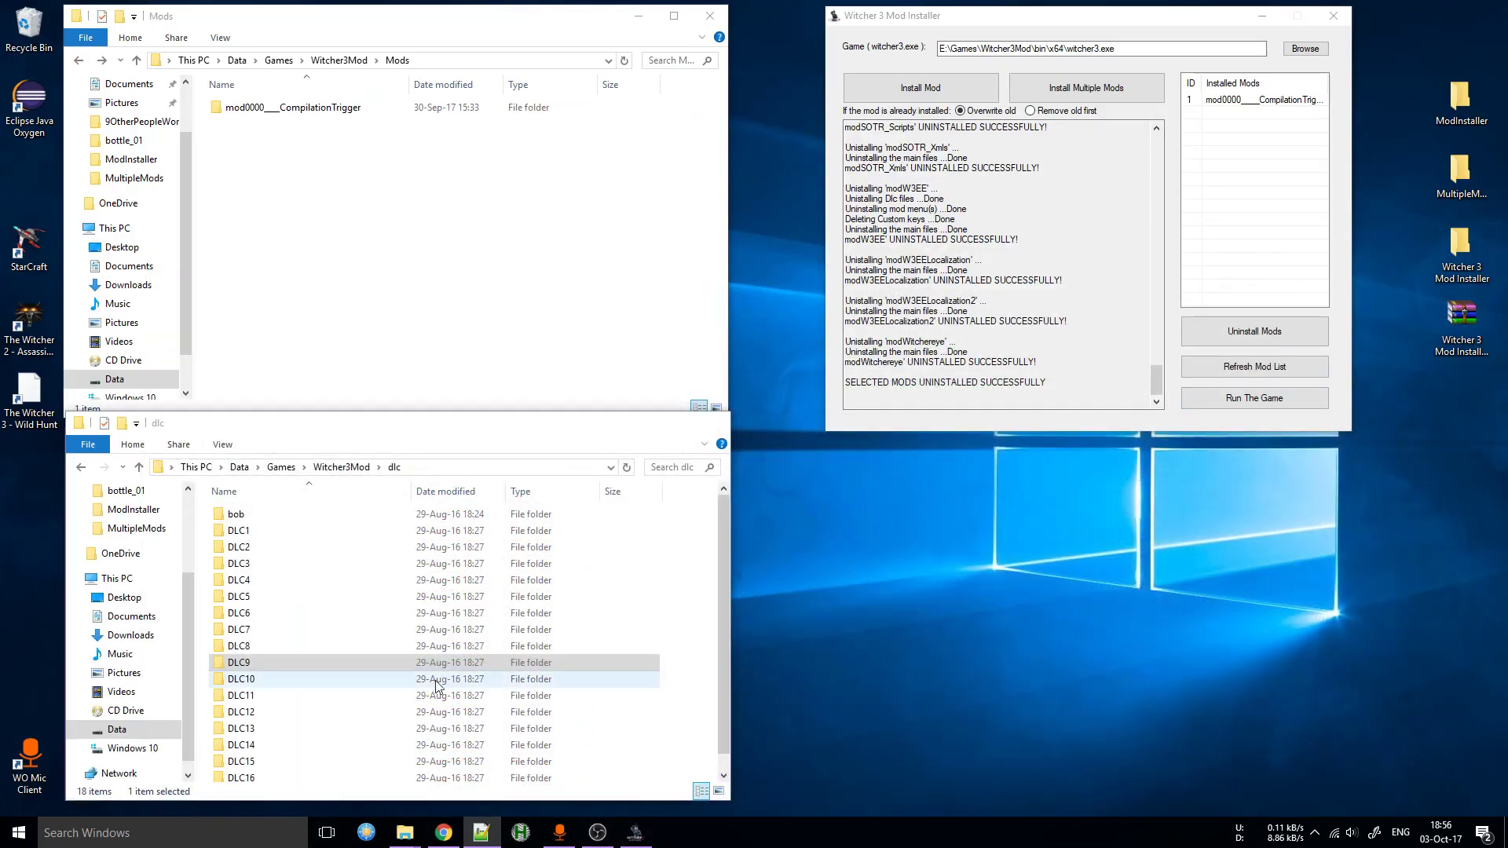
click(437, 689)
key(alt+F4)
click(440, 338)
key(alt+F4)
- Move the Witcher 3 Mod Installer window to the middle of the desktop and review its uninstall log
drag(978, 217, 661, 301)
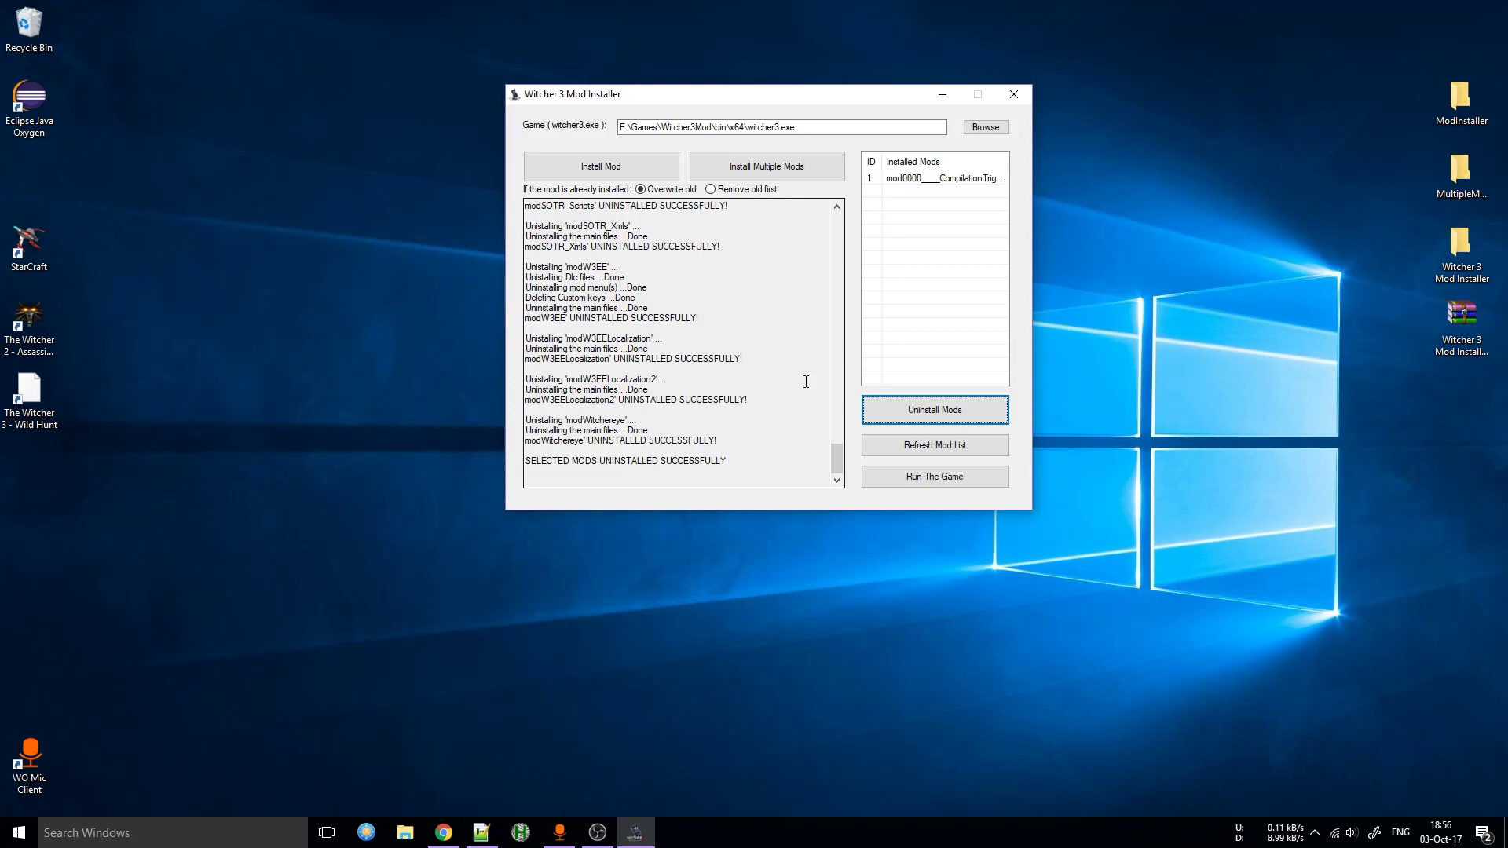
scroll(724, 351, up, 14)
scroll(723, 351, down, 14)
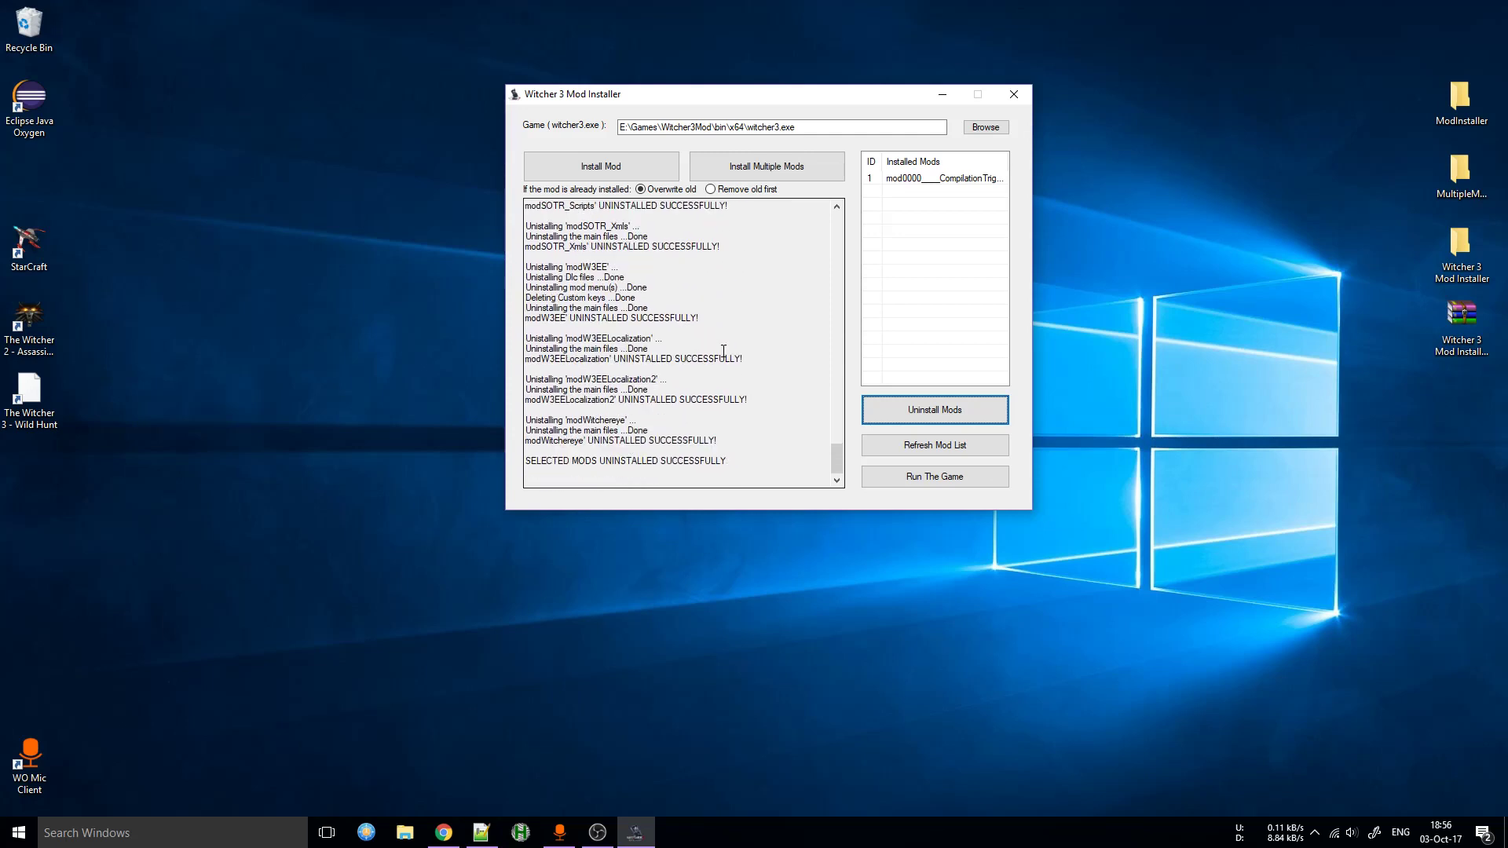